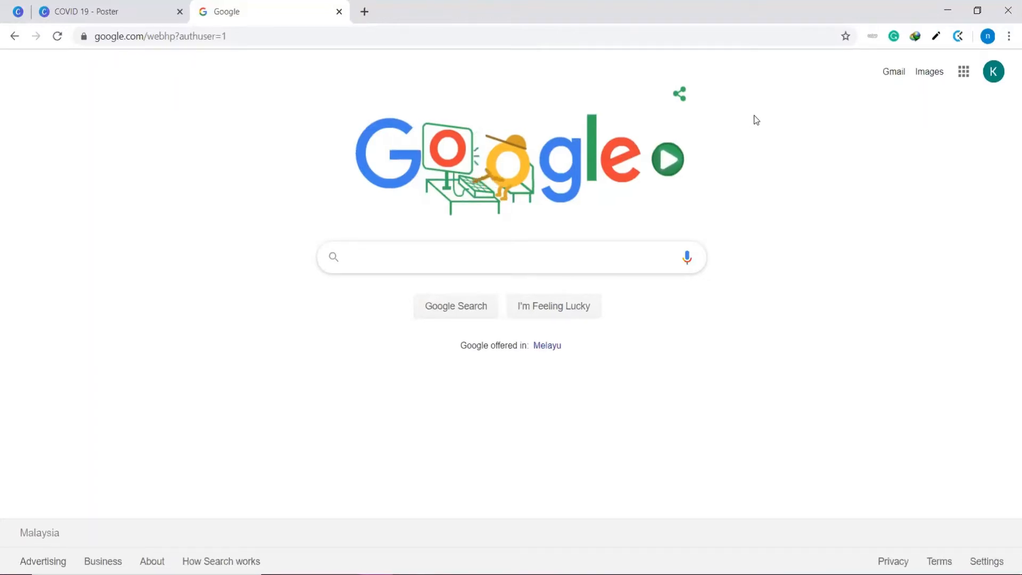
# Step: Open the canva.com website in the current browser tab
pyautogui.click(255, 39)
pyautogui.write('canva')
pyautogui.press('BackSpace')
pyautogui.write('.com')
pyautogui.press('Return')
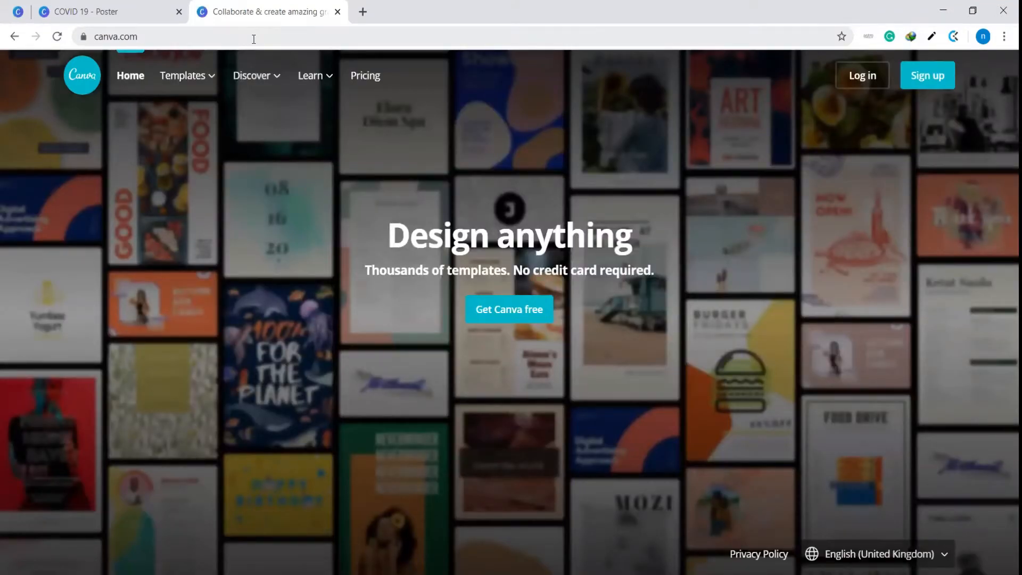
# Step: Sign up for Canva with Google, choosing the first Google account listed
pyautogui.click(927, 84)
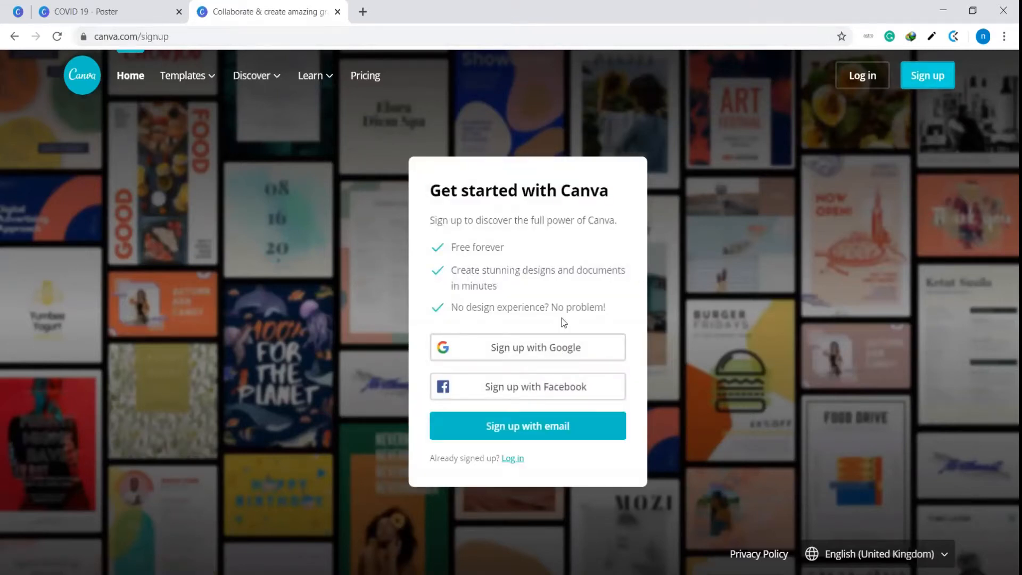
pyautogui.click(549, 353)
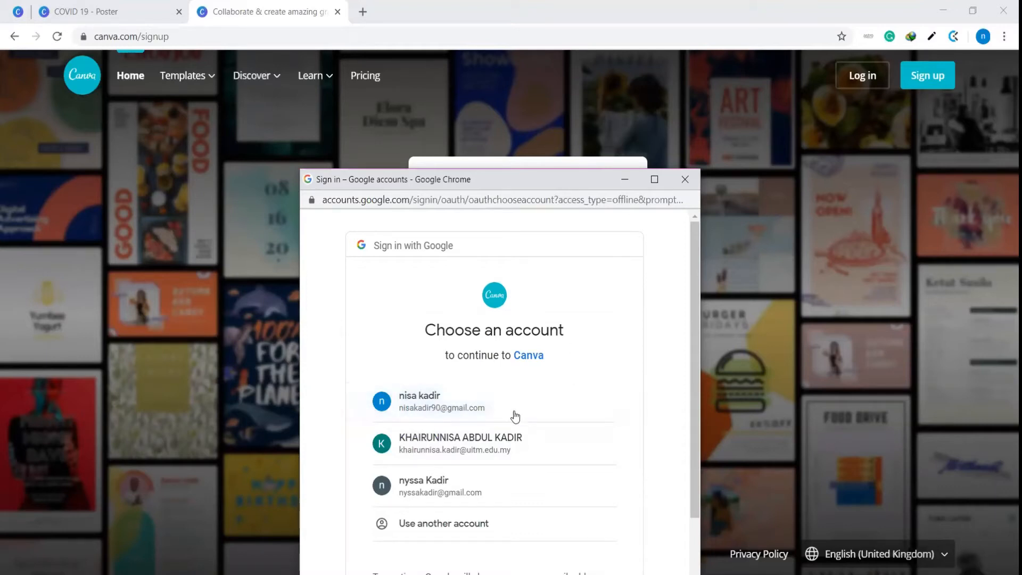
pyautogui.click(441, 399)
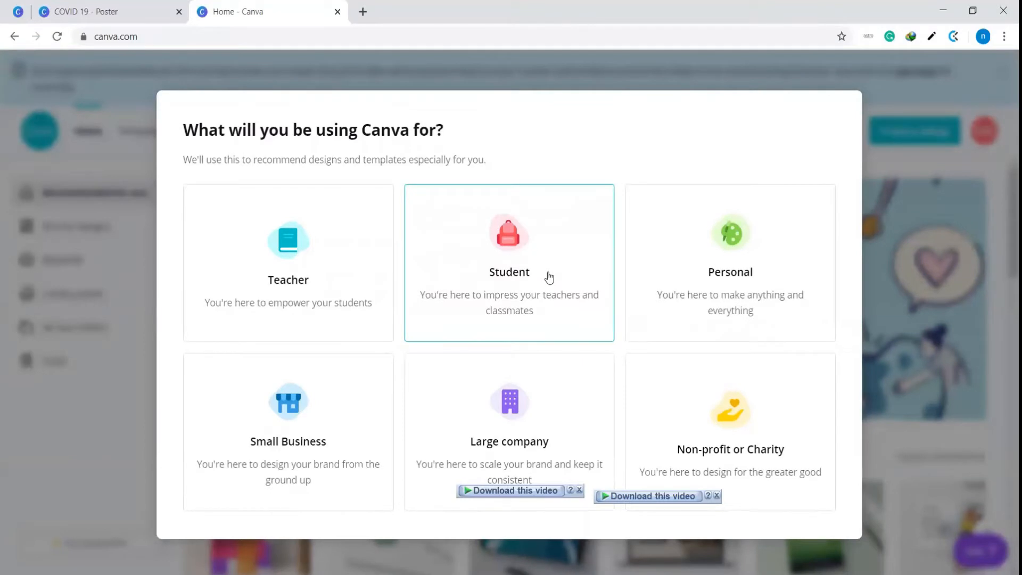
# Step: Choose Teacher as the intended use of Canva and skip the team invitation
pyautogui.click(317, 232)
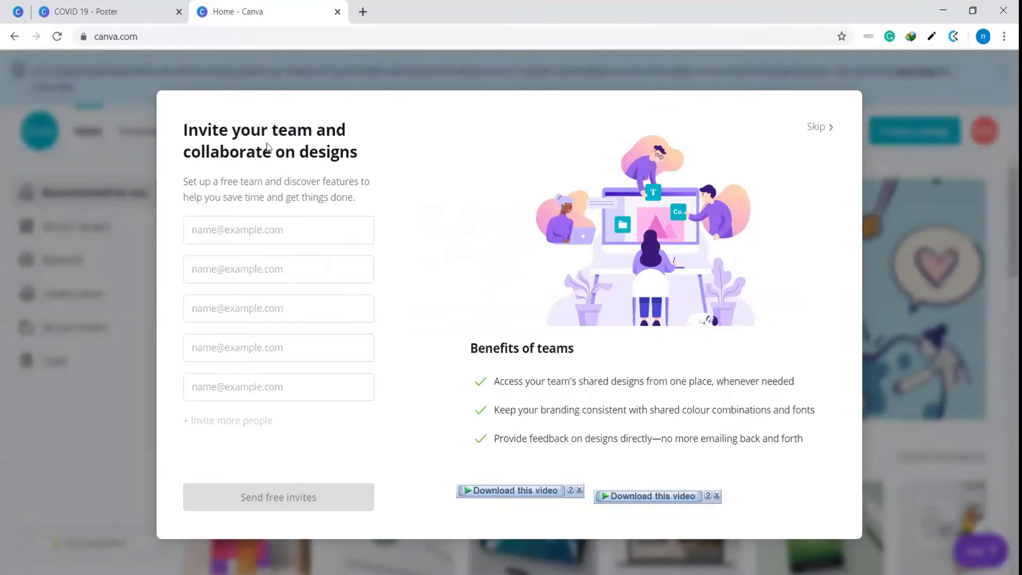
pyautogui.click(815, 128)
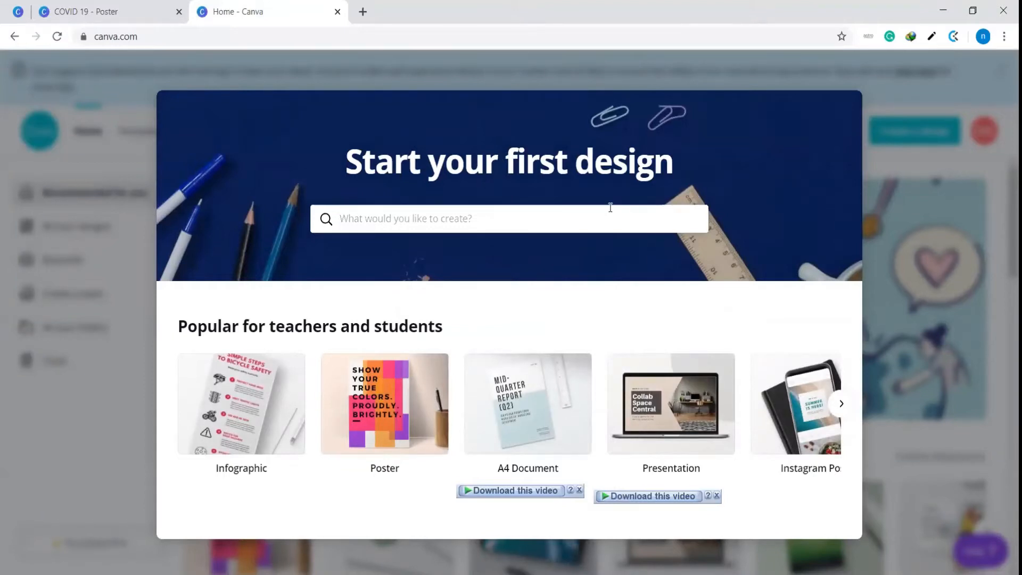
pyautogui.click(253, 37)
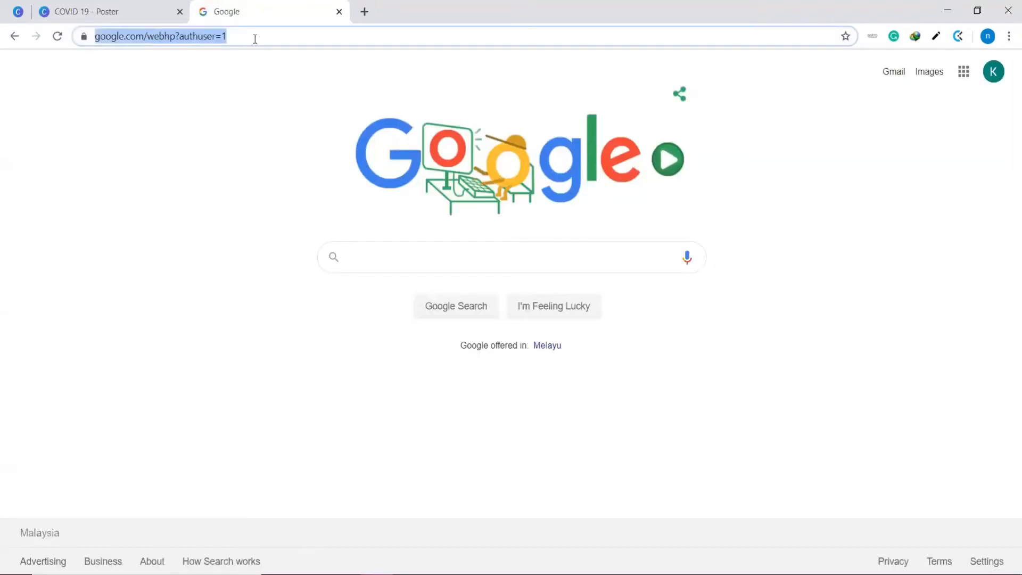
pyautogui.write('canva.com')
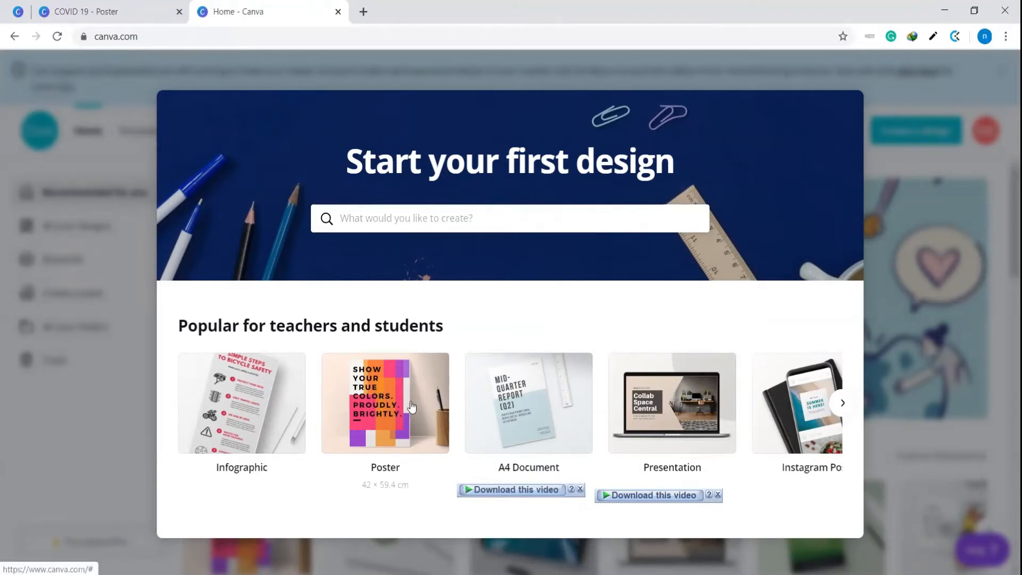
# Step: Create a new 42 × 59.4 cm Poster design and close the beginner tutorial
pyautogui.click(412, 407)
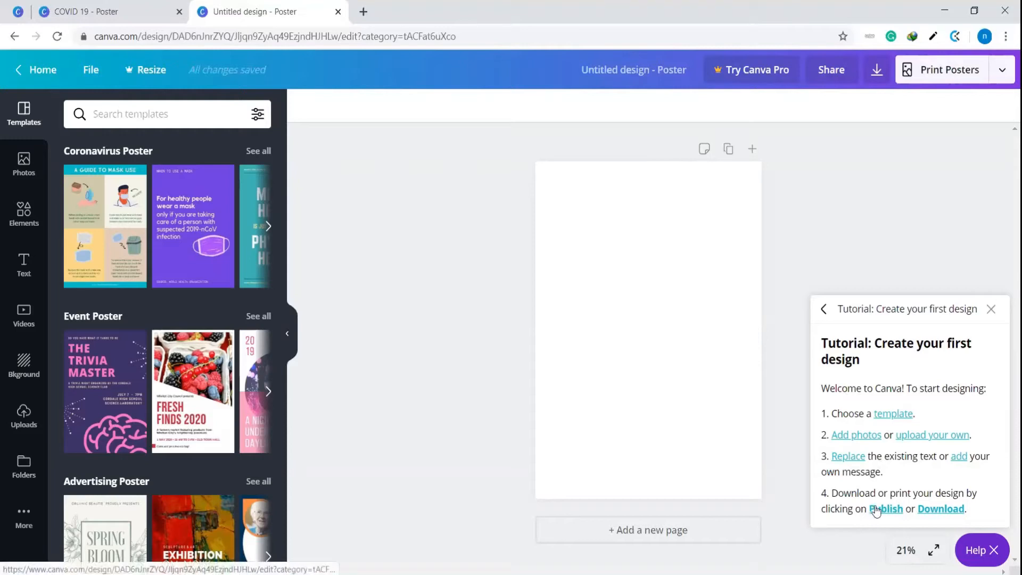
pyautogui.click(991, 309)
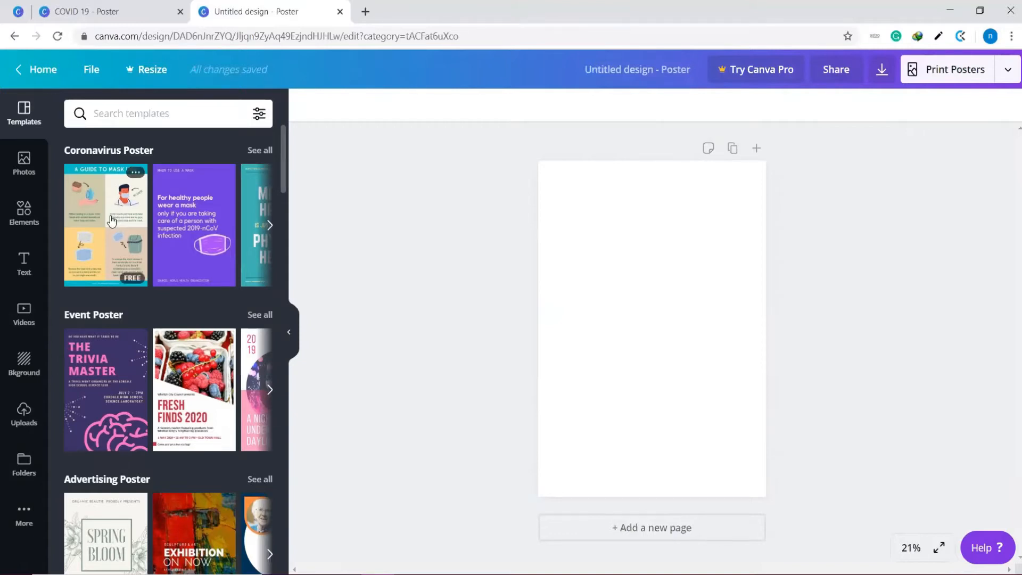
# Step: Apply the "A Guide to Mask Use" template, and replace it with the blue COVID-19 "7 Steps" template from the full Coronavirus Poster list
pyautogui.click(95, 214)
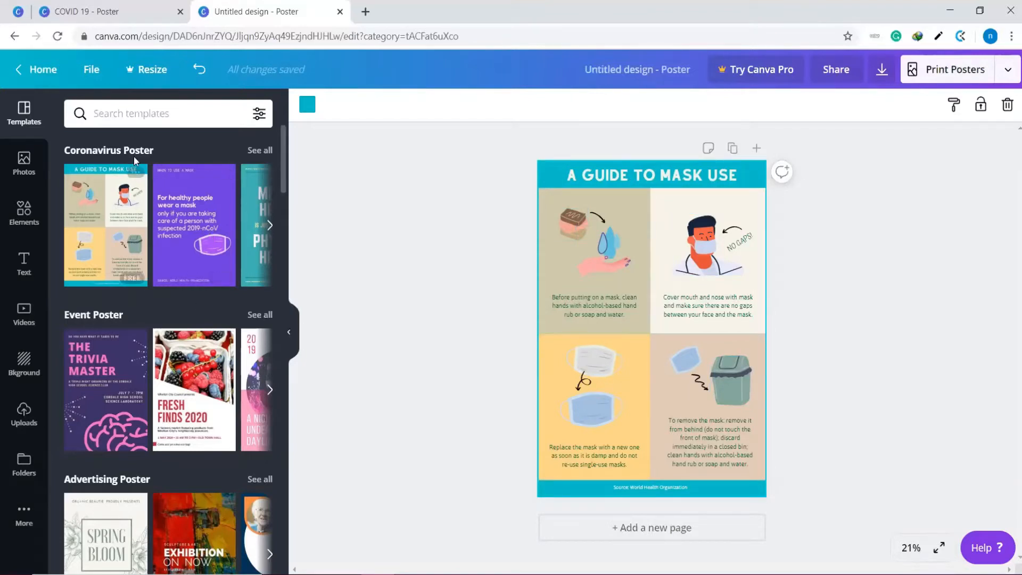
pyautogui.click(269, 151)
pyautogui.scroll(-10, 179, 326)
pyautogui.scroll(5, 179, 326)
pyautogui.scroll(-5, 178, 326)
pyautogui.click(126, 319)
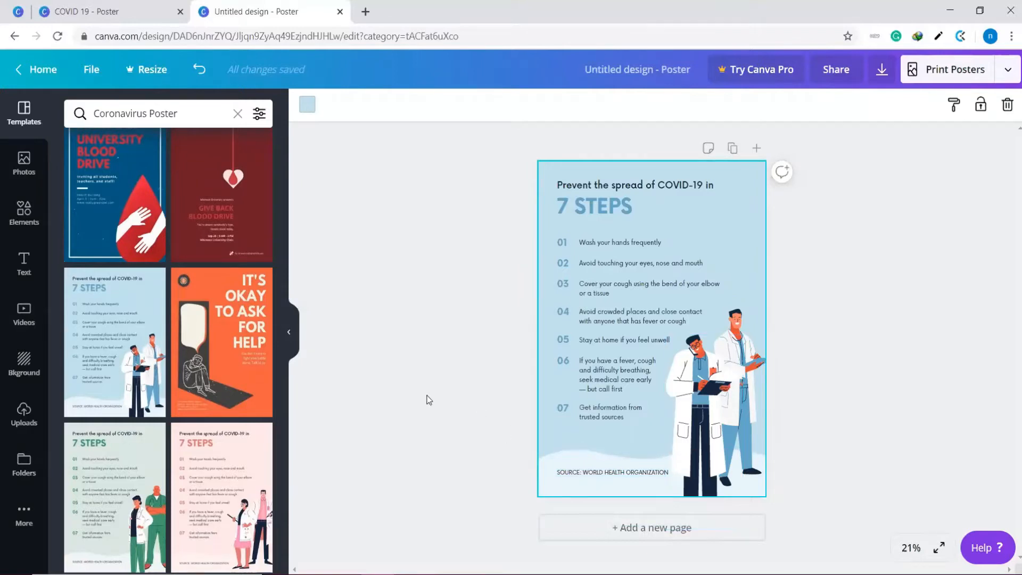
# Step: Replace the "7 Steps" design with the "A Guide to Mask Use" template and select its bottom source band
pyautogui.scroll(10, 254, 374)
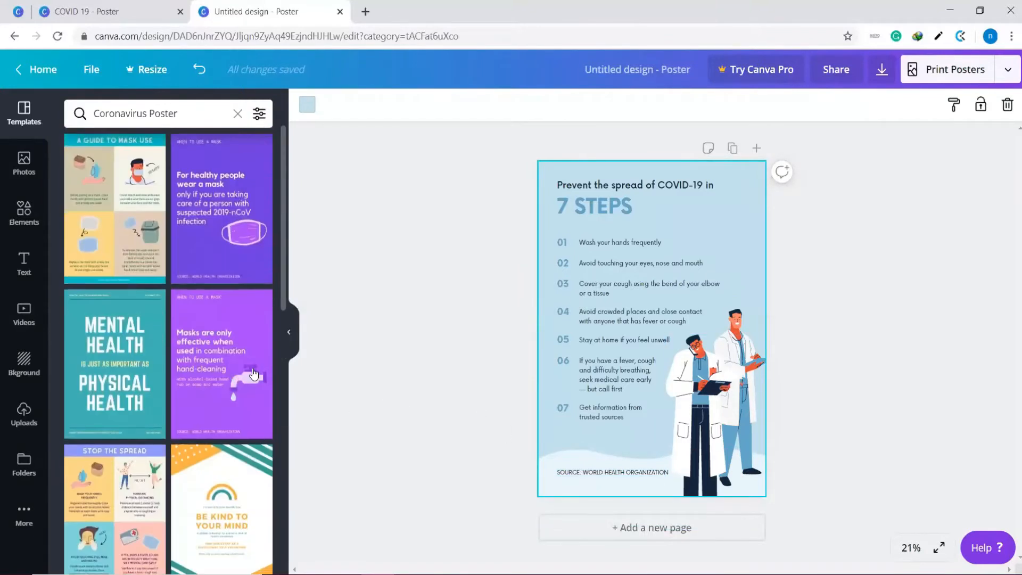
pyautogui.click(140, 200)
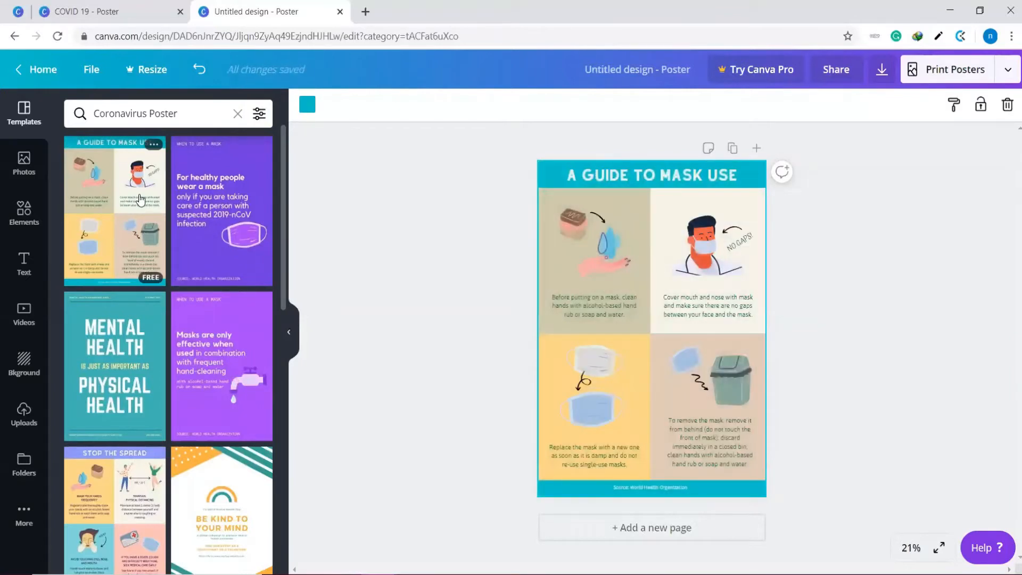
pyautogui.click(656, 486)
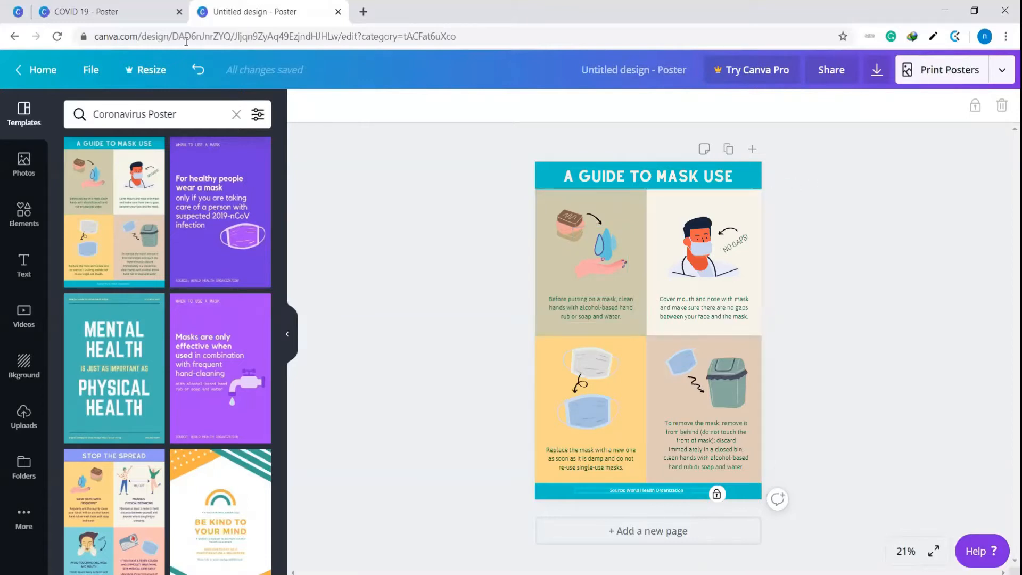
# Step: Undo all the applied templates back to the blank poster page
pyautogui.click(200, 70)
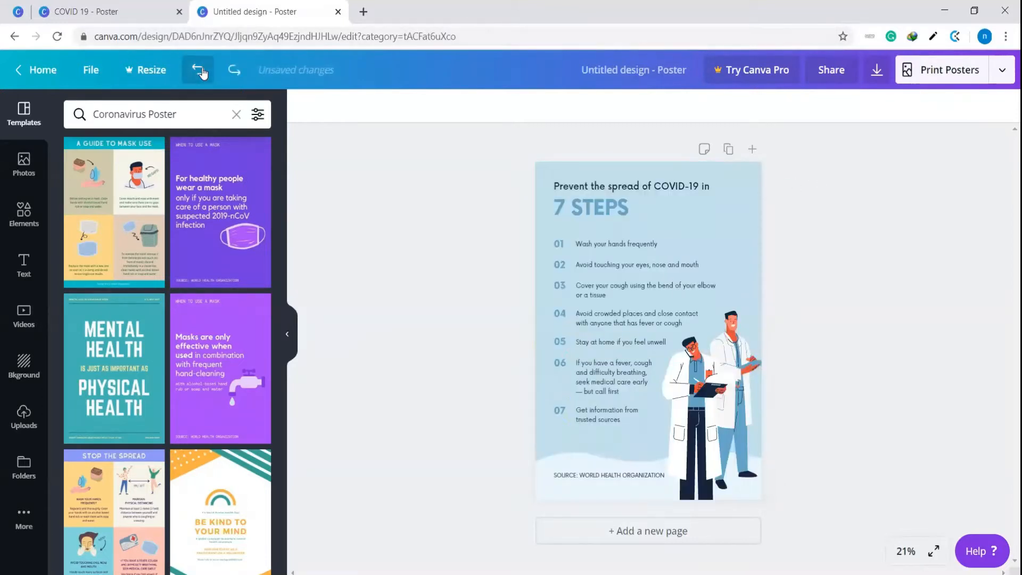
pyautogui.click(201, 71)
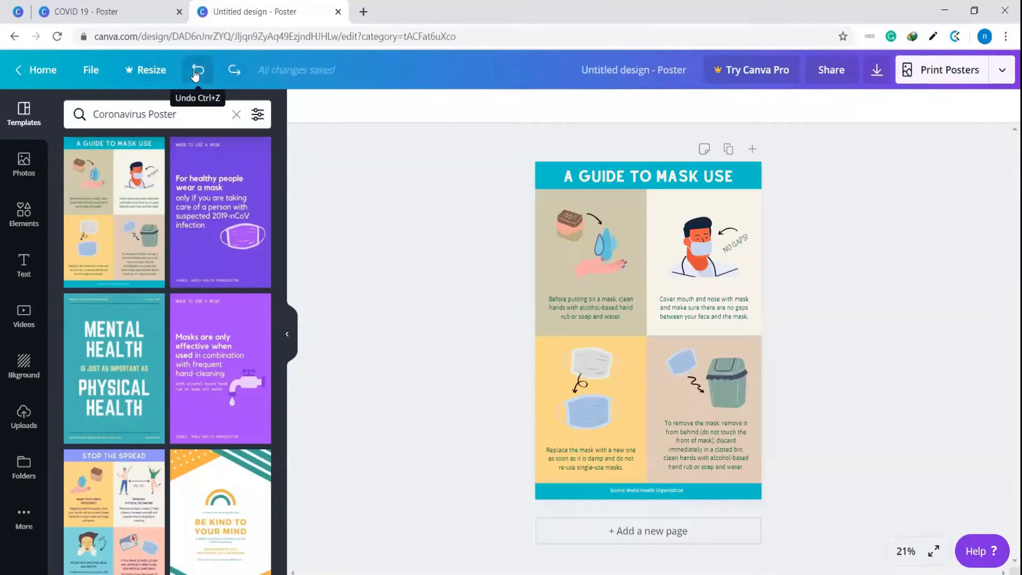
pyautogui.click(195, 73)
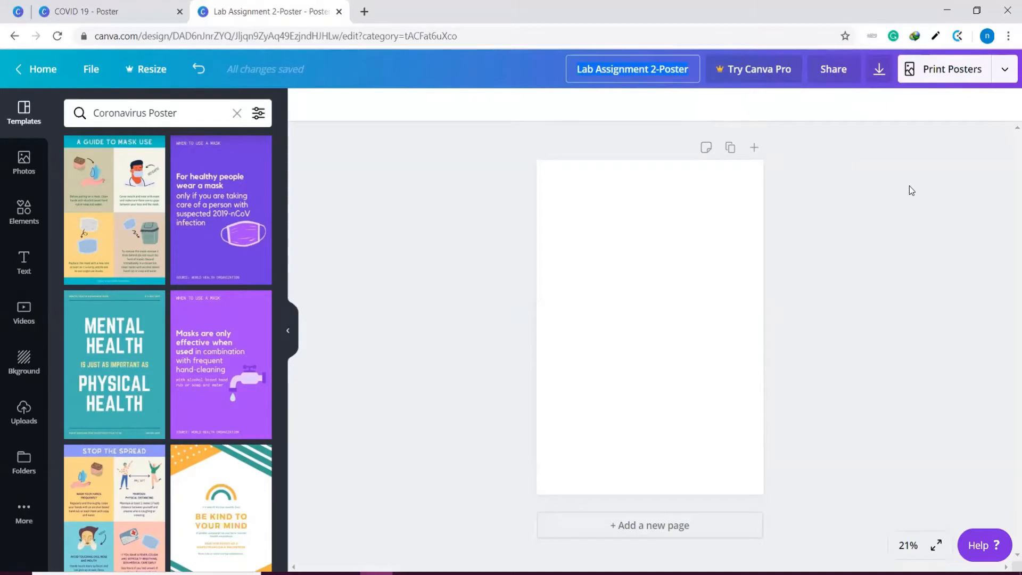
# Step: Rename the design as "YourfullName_Lab Assignment 2"
pyautogui.write('YourfullName_')
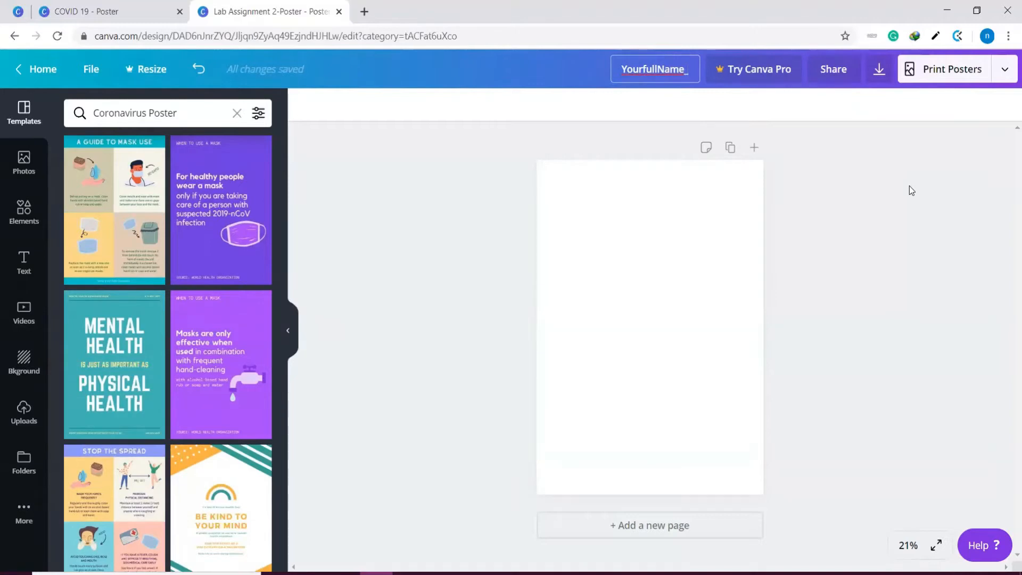
pyautogui.write(' Lab Assi')
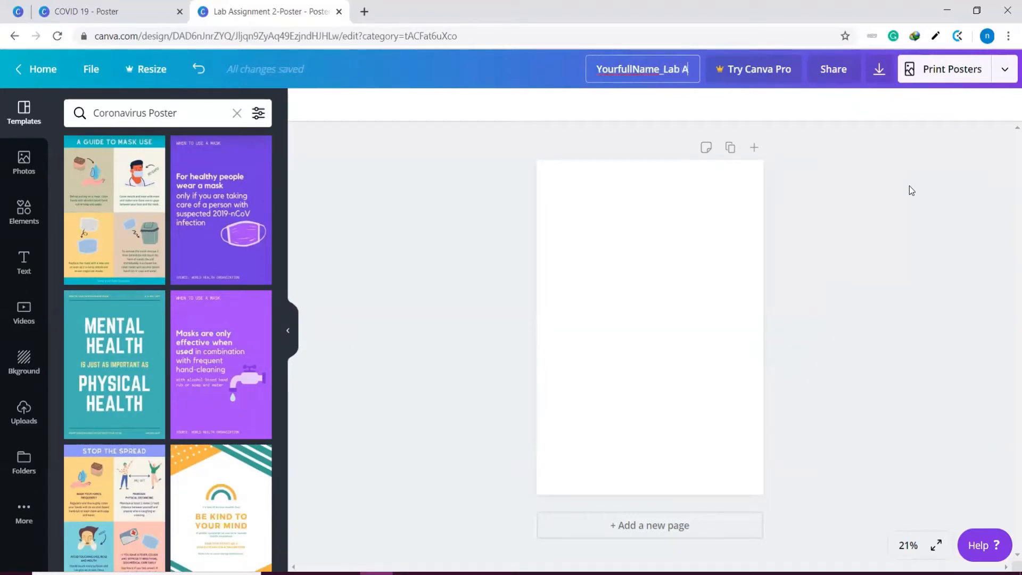
pyautogui.write('gnment 2')
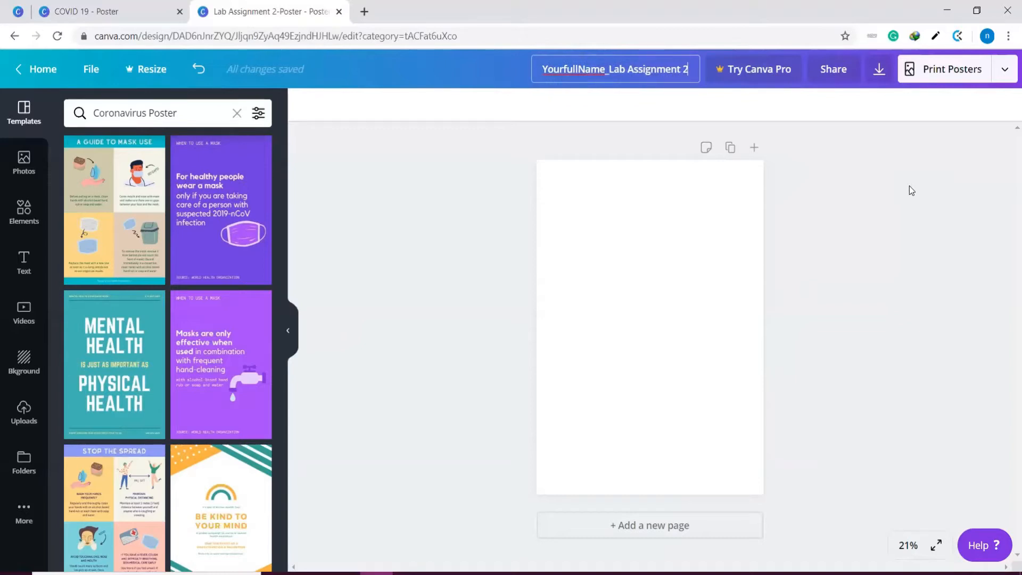
pyautogui.press('Return')
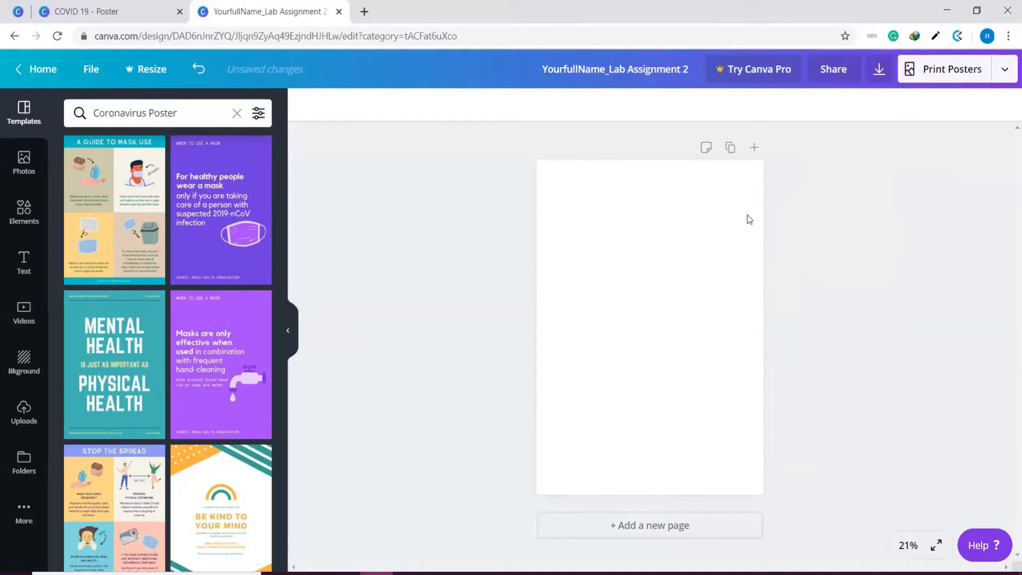
# Step: Try zoom levels of 25% and 50%, and look over the blank poster page from top to bottom
pyautogui.click(908, 546)
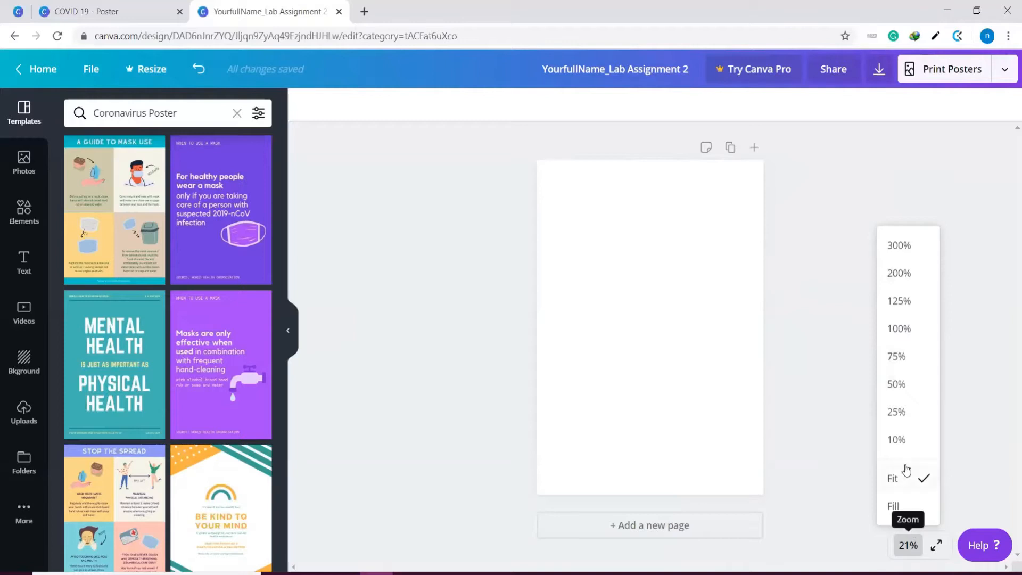
pyautogui.click(903, 412)
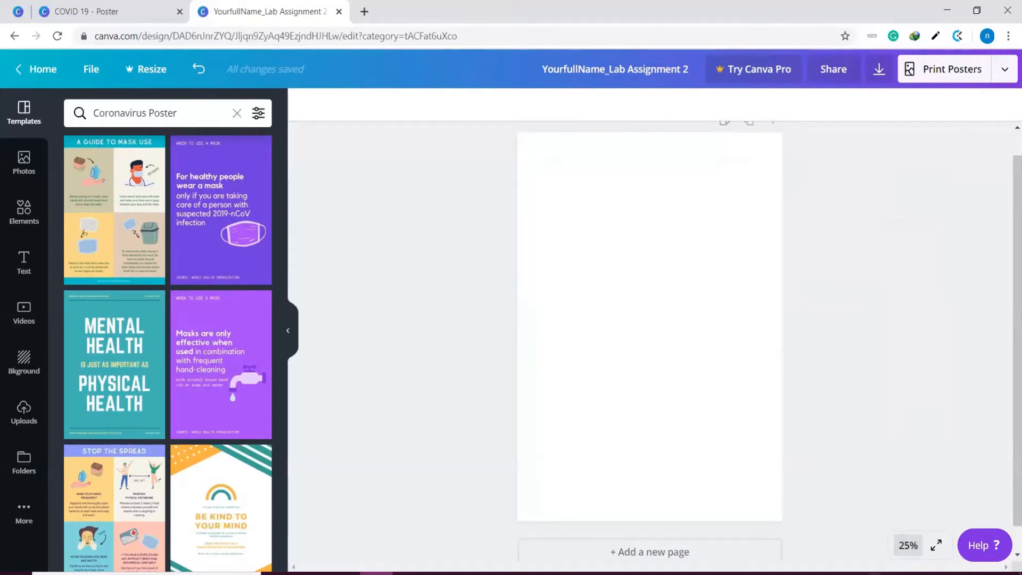
pyautogui.click(908, 545)
pyautogui.click(908, 395)
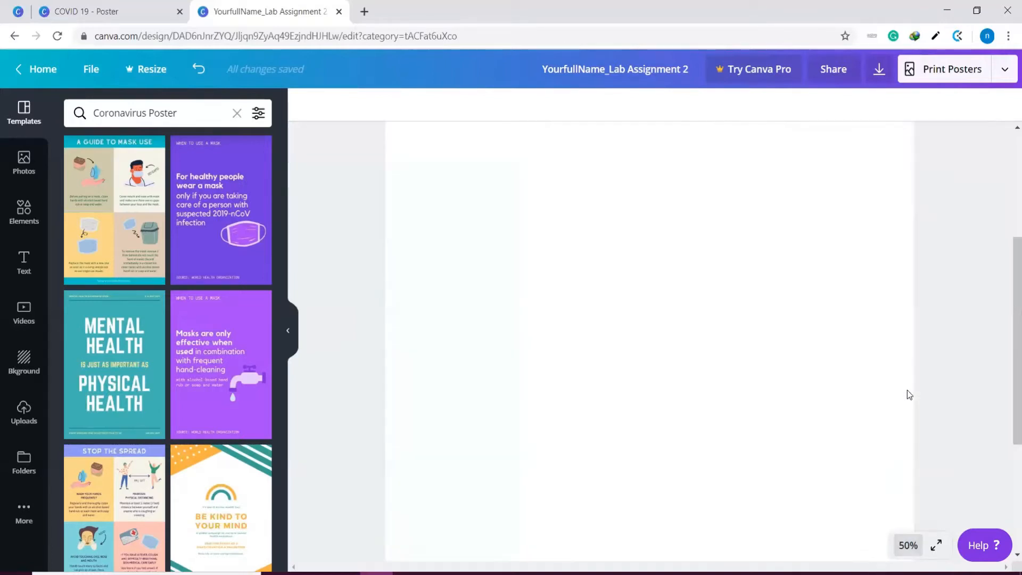
pyautogui.scroll(6, 907, 390)
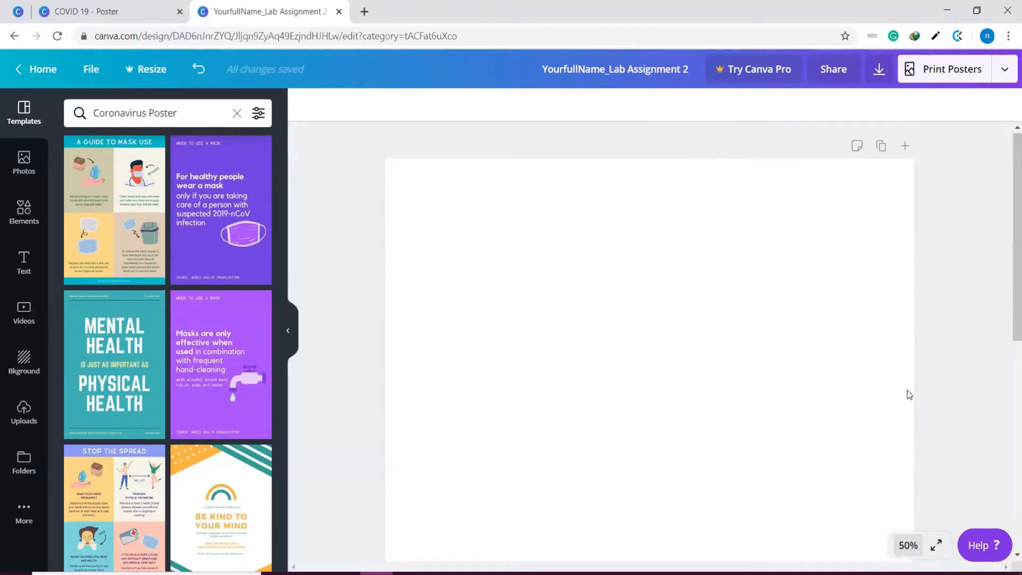
pyautogui.scroll(-6, 907, 390)
pyautogui.scroll(2, 908, 386)
pyautogui.scroll(2, 908, 387)
pyautogui.scroll(-4, 909, 384)
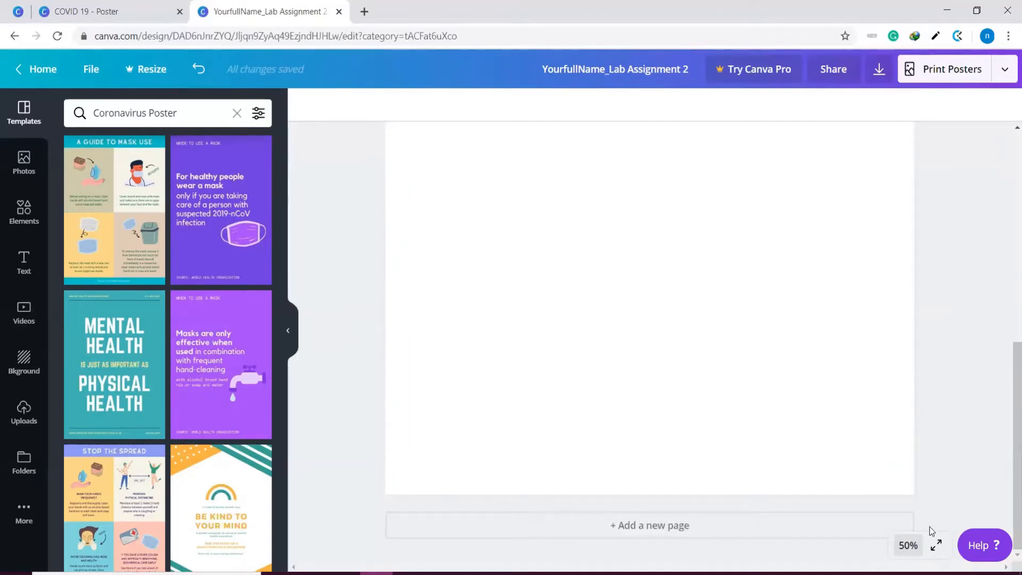
# Step: Set the page zoom to 25%
pyautogui.click(908, 545)
pyautogui.click(927, 411)
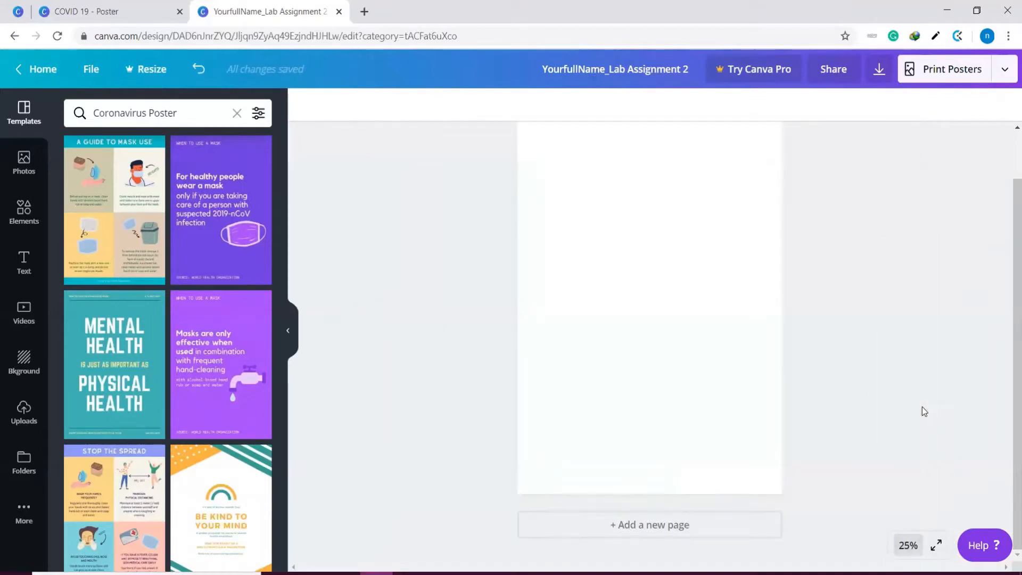
pyautogui.scroll(-1, 817, 470)
pyautogui.scroll(1, 811, 468)
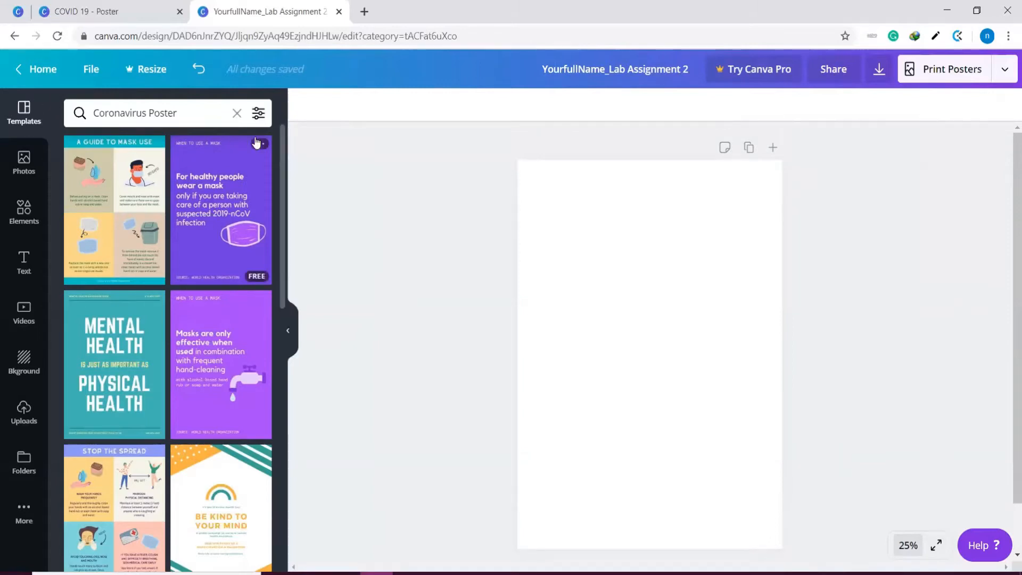
# Step: Clear the Coronavirus Poster template search and browse the trending photos
pyautogui.click(237, 113)
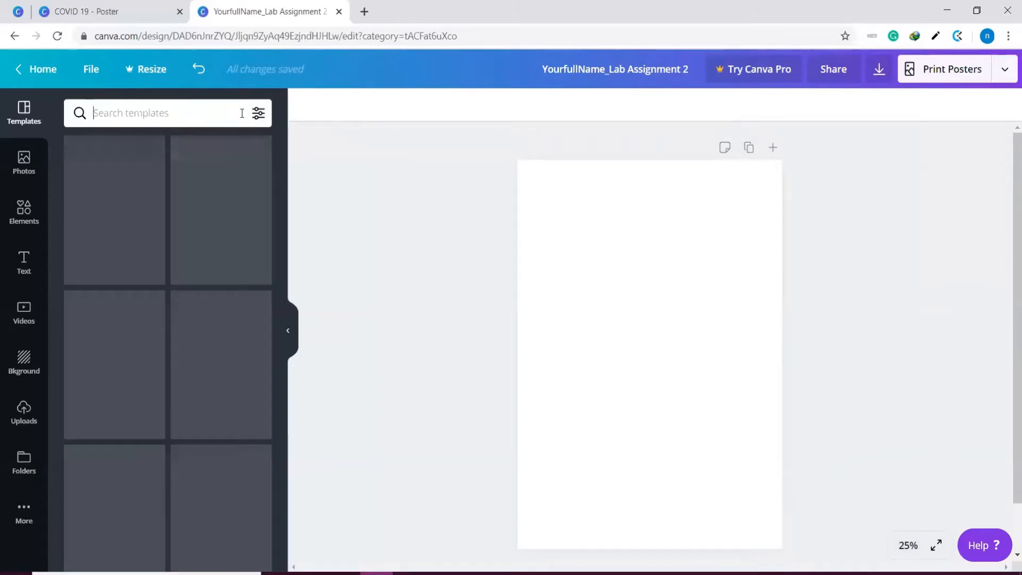
pyautogui.click(21, 164)
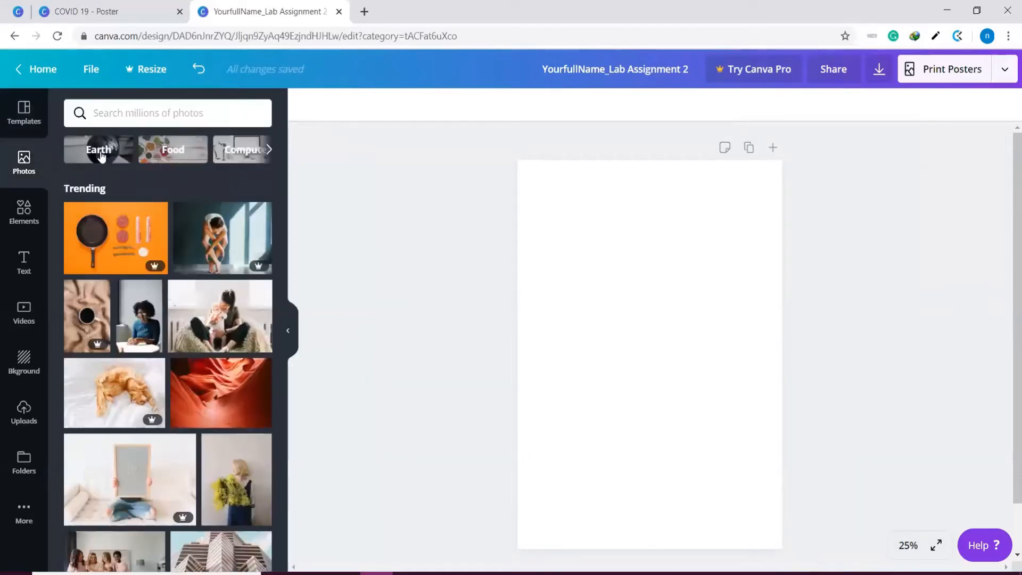
pyautogui.scroll(-3, 157, 359)
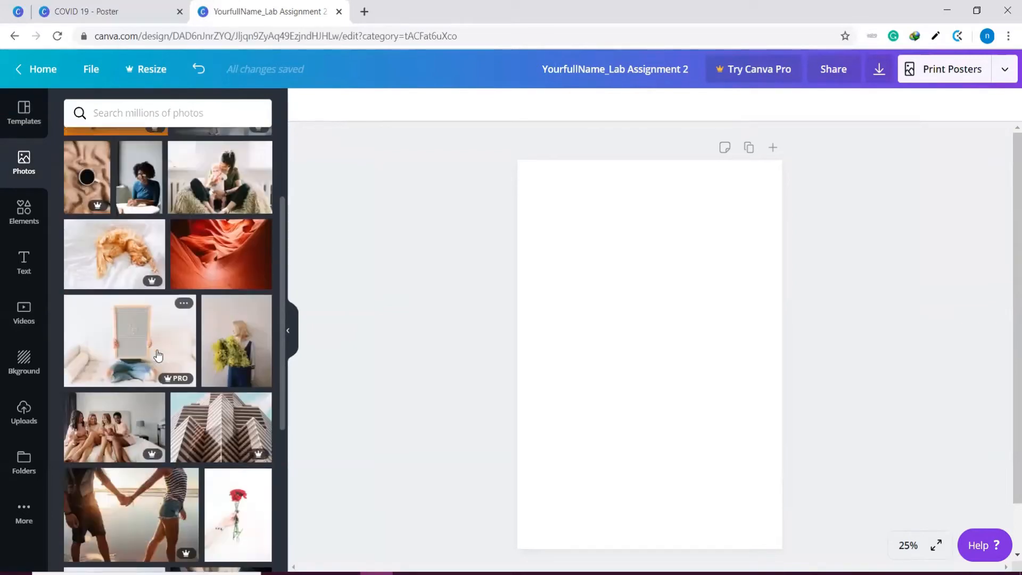
pyautogui.scroll(2, 213, 344)
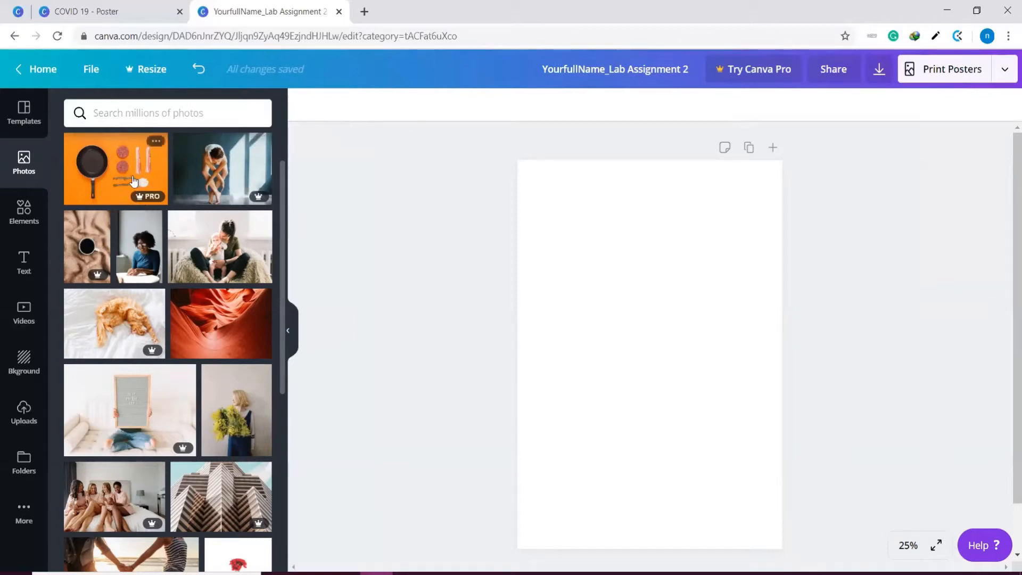
# Step: Try the trending photo of a crouched person by a blue wall on the poster, and delete it
pyautogui.moveTo(212, 166); pyautogui.dragTo(580, 319)
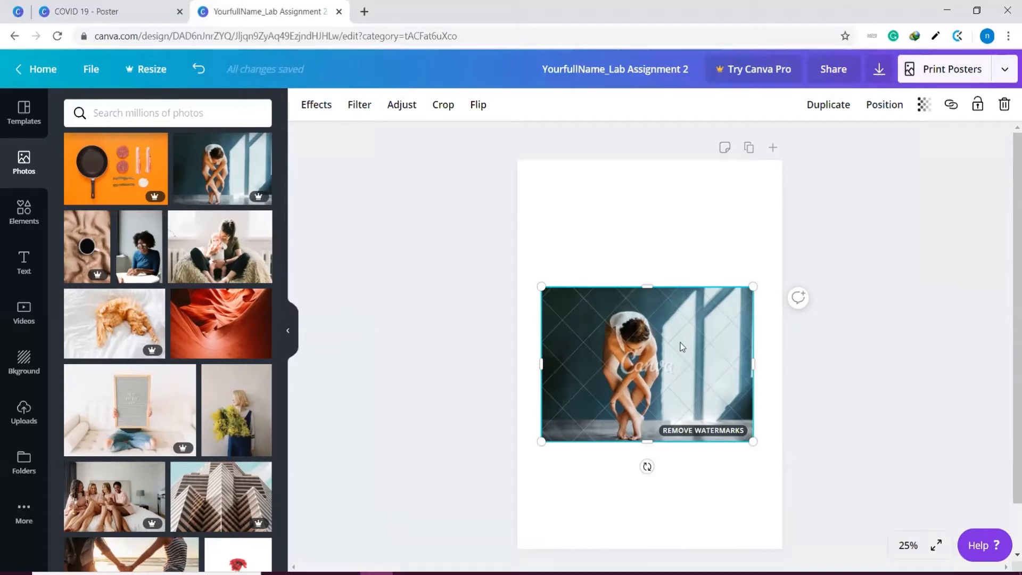
pyautogui.press('Delete')
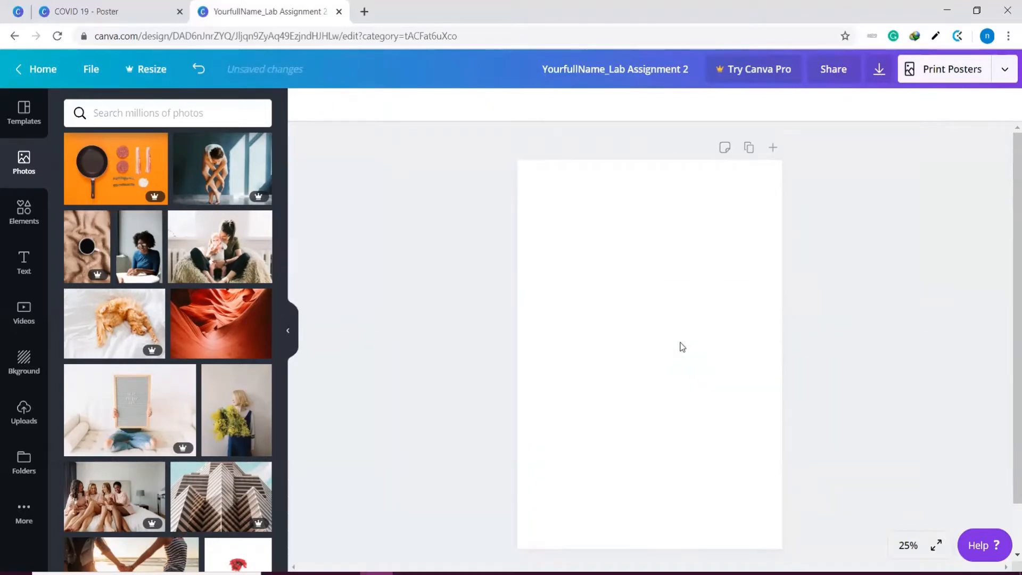
# Step: Try the crouched person photo and the red canyon photo on the poster, deleting each one
pyautogui.moveTo(202, 152); pyautogui.dragTo(596, 320)
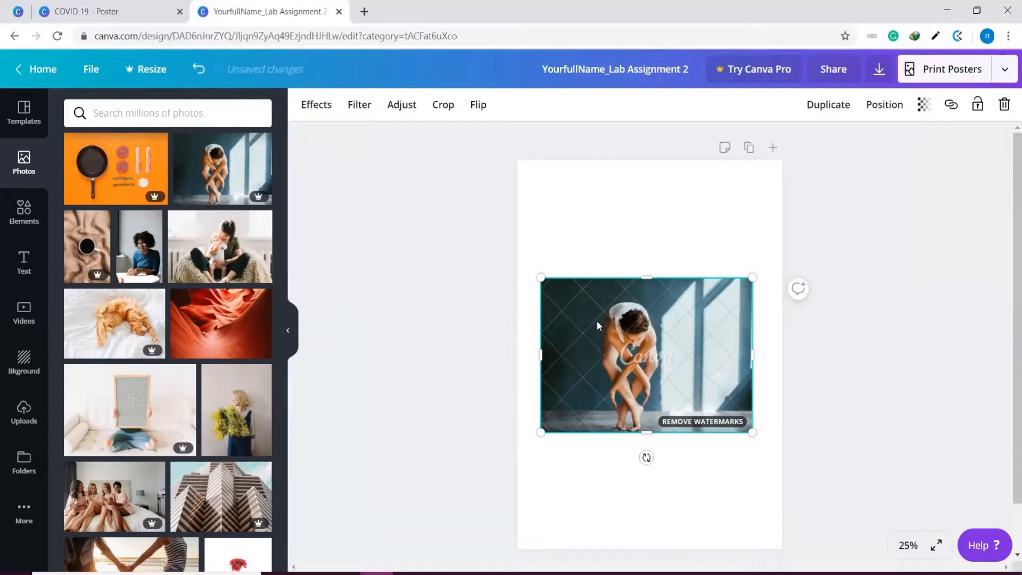
pyautogui.rightClick(597, 325)
pyautogui.click(641, 388)
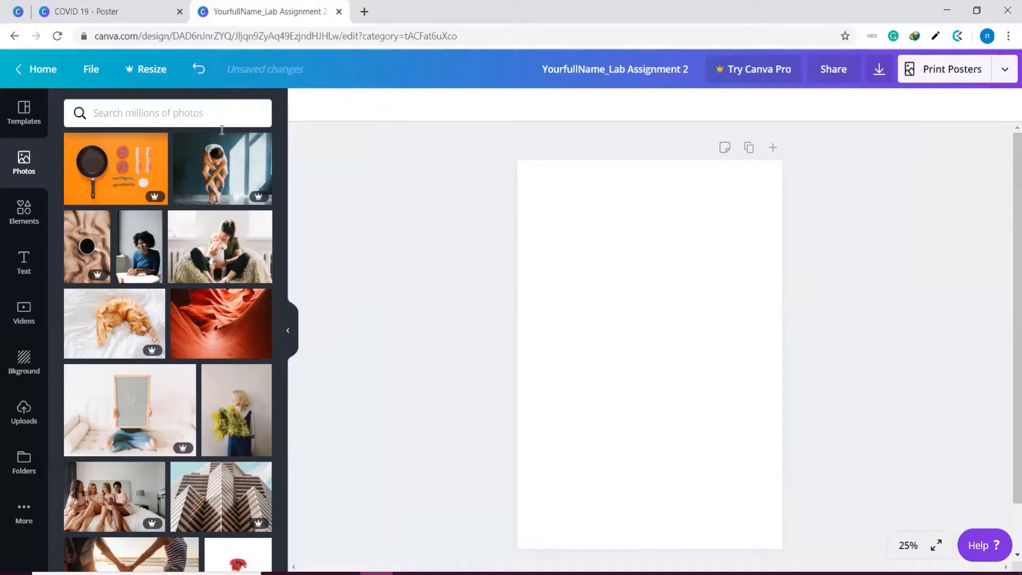
pyautogui.click(223, 327)
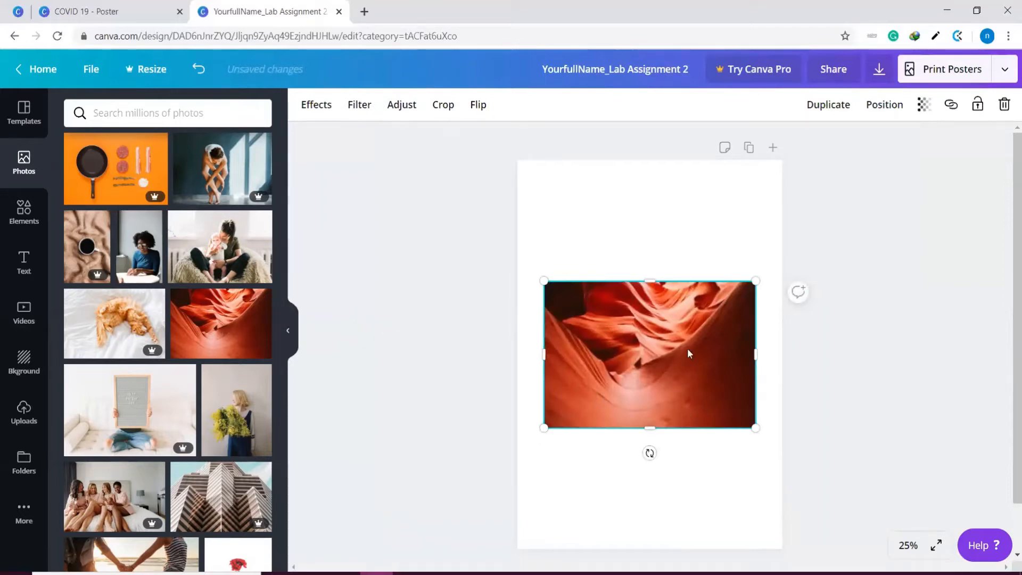
pyautogui.press('Delete')
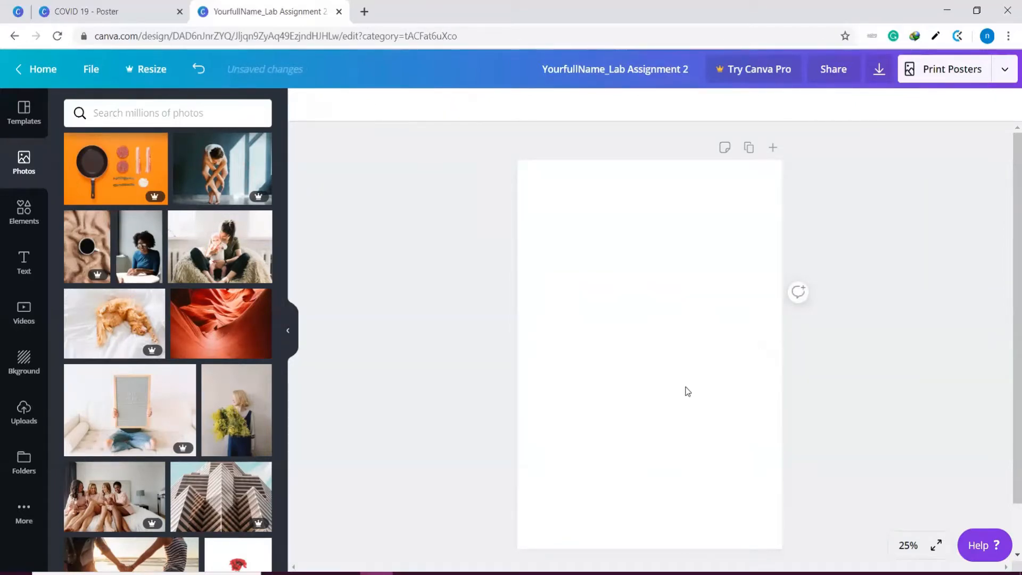
# Step: Search the photo library for "covid virus"
pyautogui.click(194, 111)
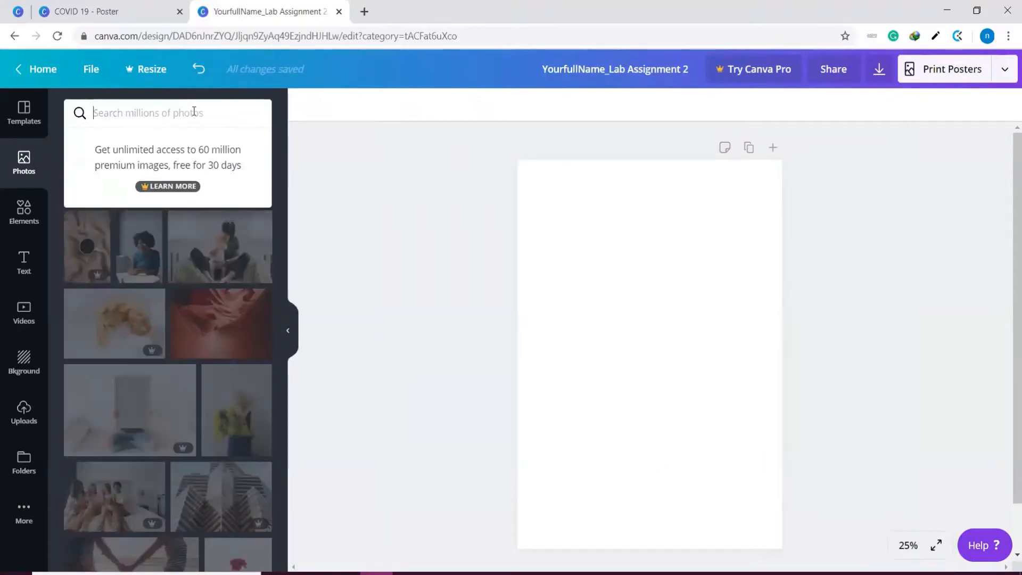
pyautogui.write('j')
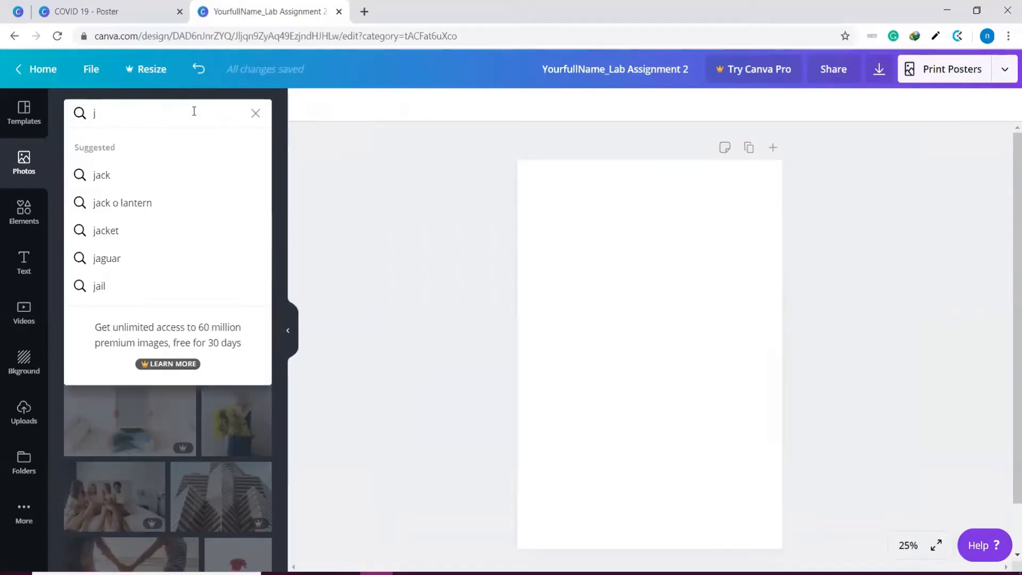
pyautogui.press('BackSpace')
pyautogui.write('coid')
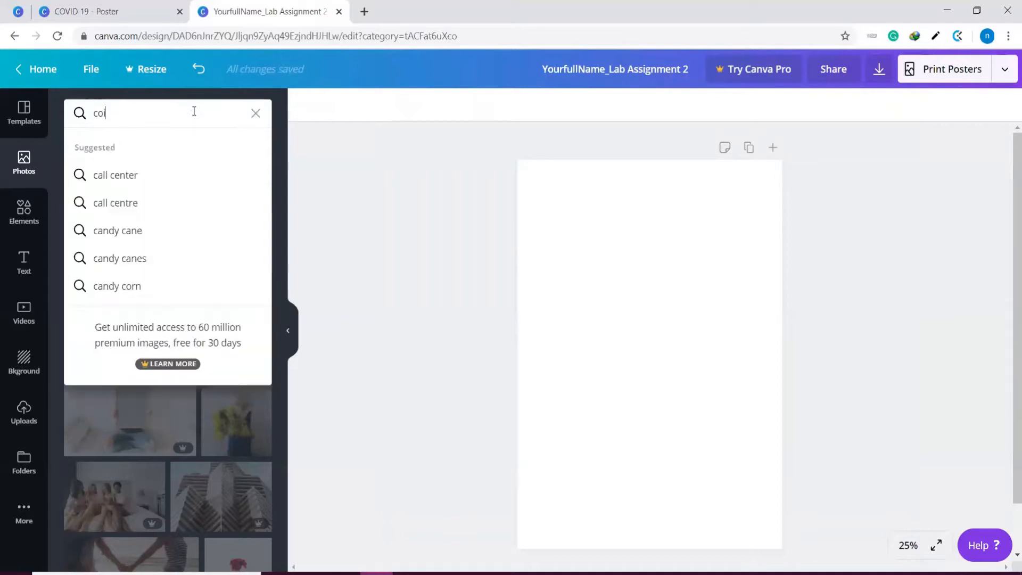
pyautogui.press('BackSpace')
pyautogui.press('BackSpace')
pyautogui.write('vid virus')
pyautogui.press('Return')
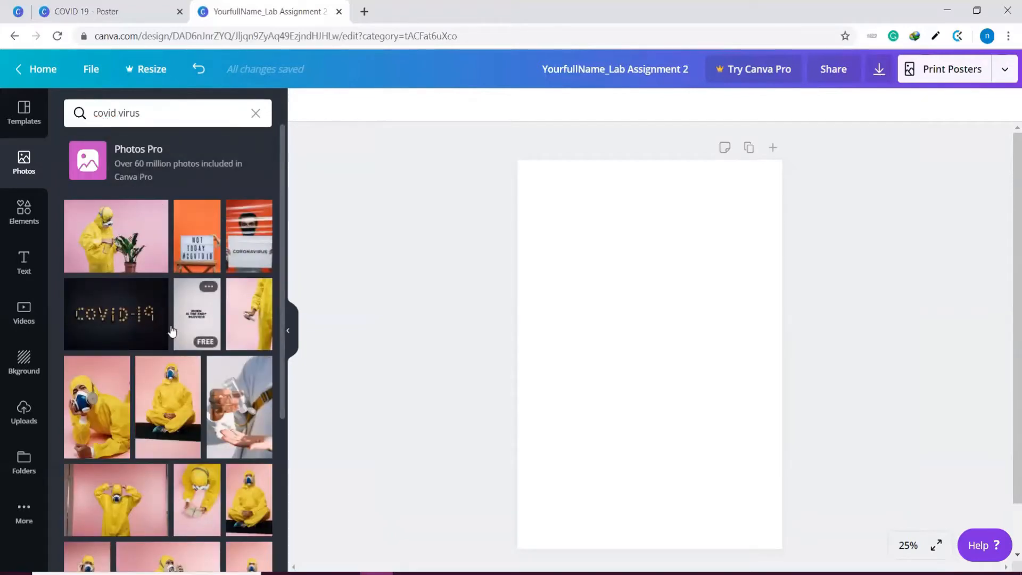
# Step: Try the black COVID-19 lettering photo on the poster at a reduced size, and delete it
pyautogui.moveTo(124, 327); pyautogui.dragTo(659, 257)
pyautogui.moveTo(759, 200); pyautogui.dragTo(710, 274)
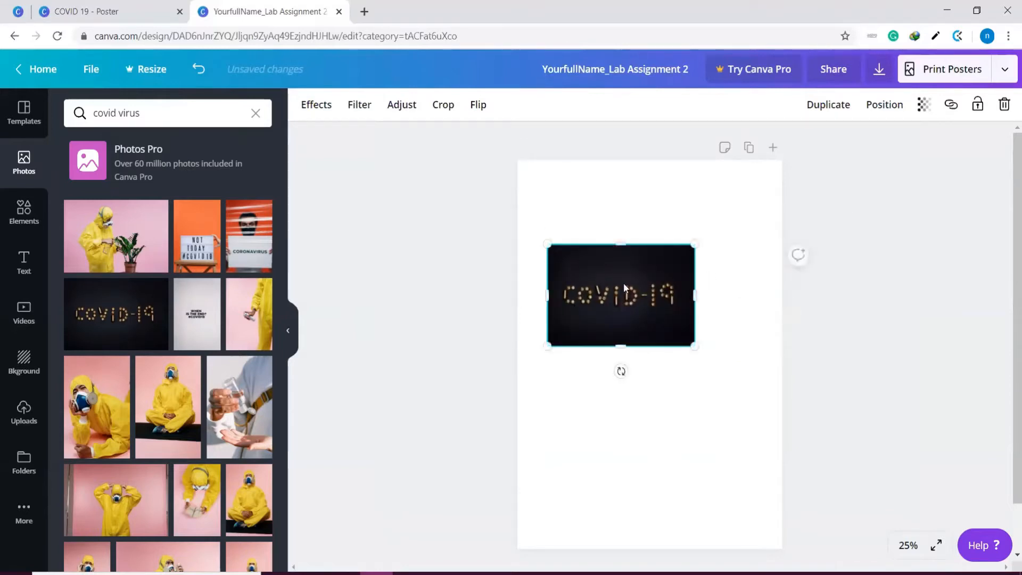
pyautogui.press('Delete')
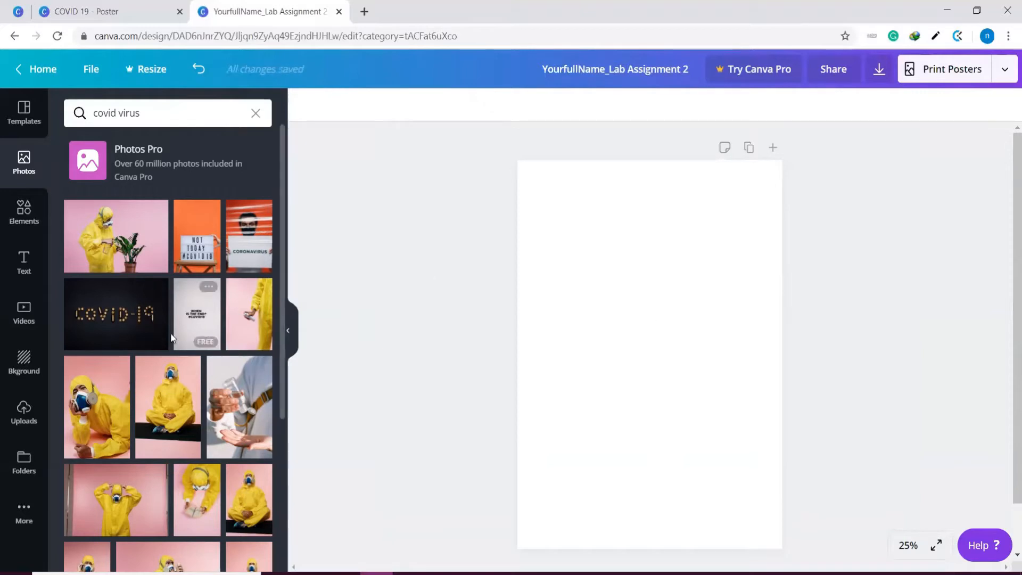
# Step: Add the black COVID-19 lettering photo to the upper part of the poster, scaled to about 30.2 by 20.1
pyautogui.click(110, 296)
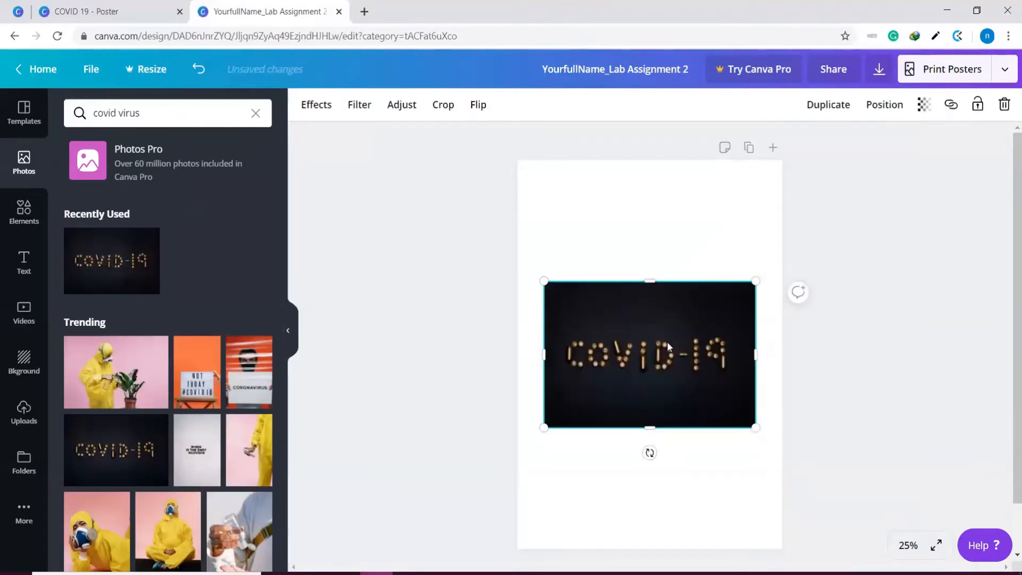
pyautogui.moveTo(666, 315); pyautogui.dragTo(698, 224)
pyautogui.moveTo(760, 194); pyautogui.dragTo(741, 211)
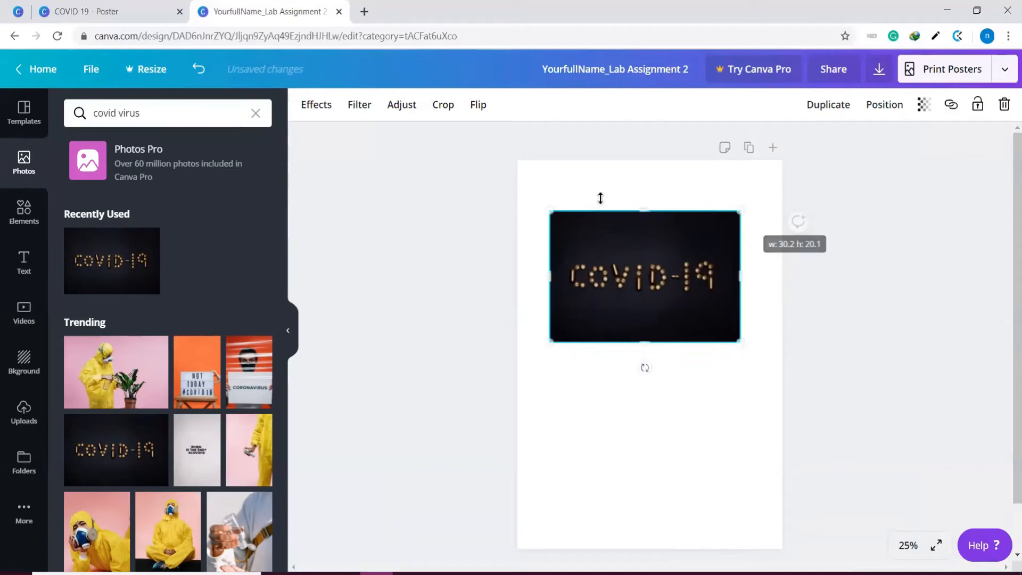
# Step: Look over the image effects available for the COVID-19 photo, including the details of Color Mix
pyautogui.click(323, 106)
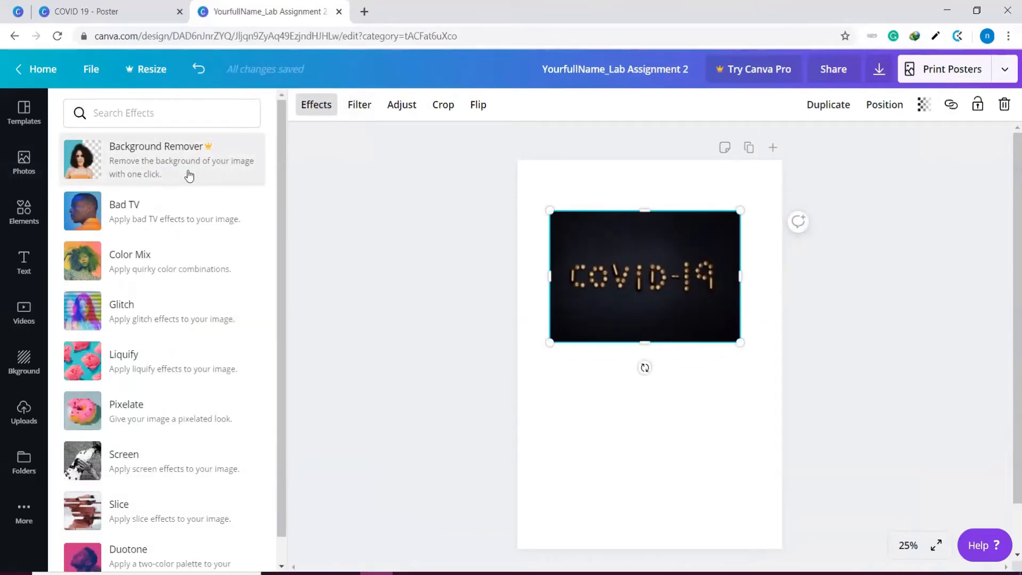
pyautogui.click(154, 272)
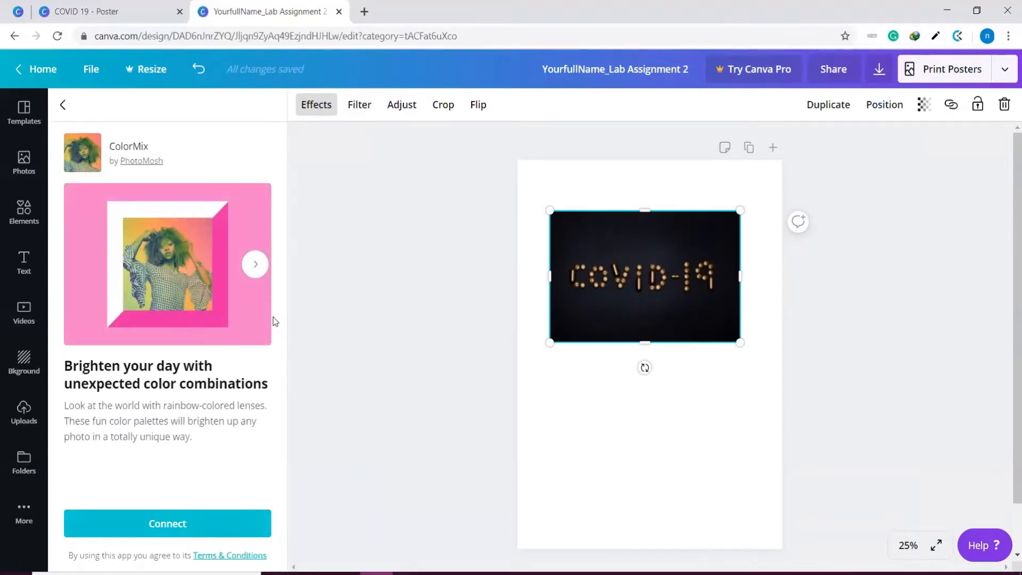
pyautogui.click(63, 103)
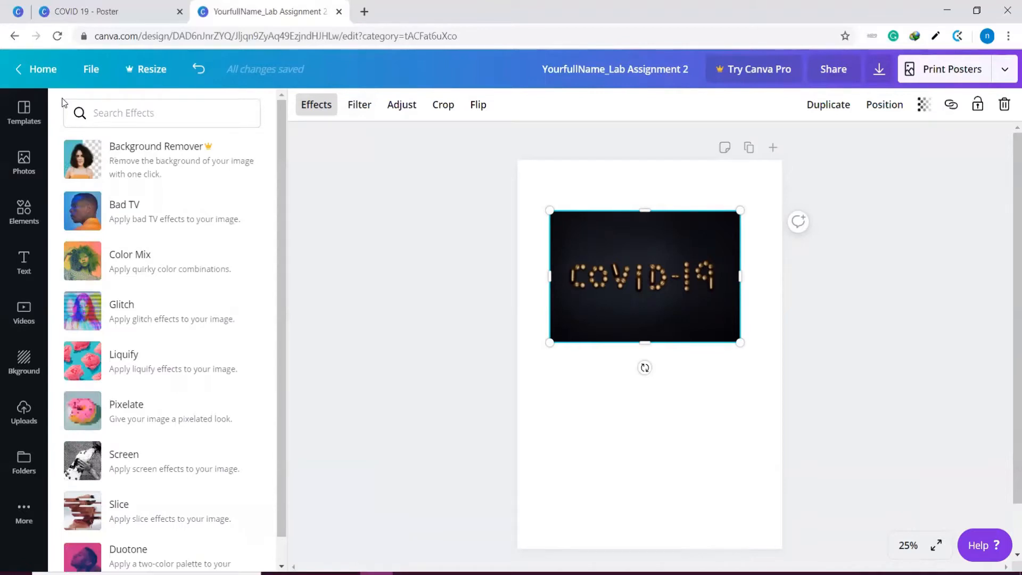
pyautogui.scroll(-1, 199, 373)
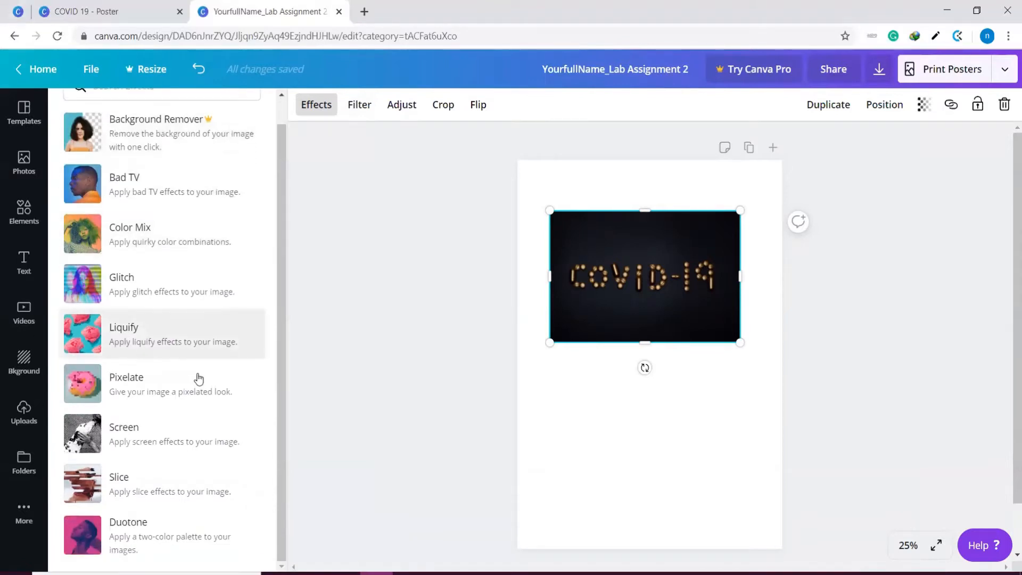
pyautogui.scroll(1, 198, 378)
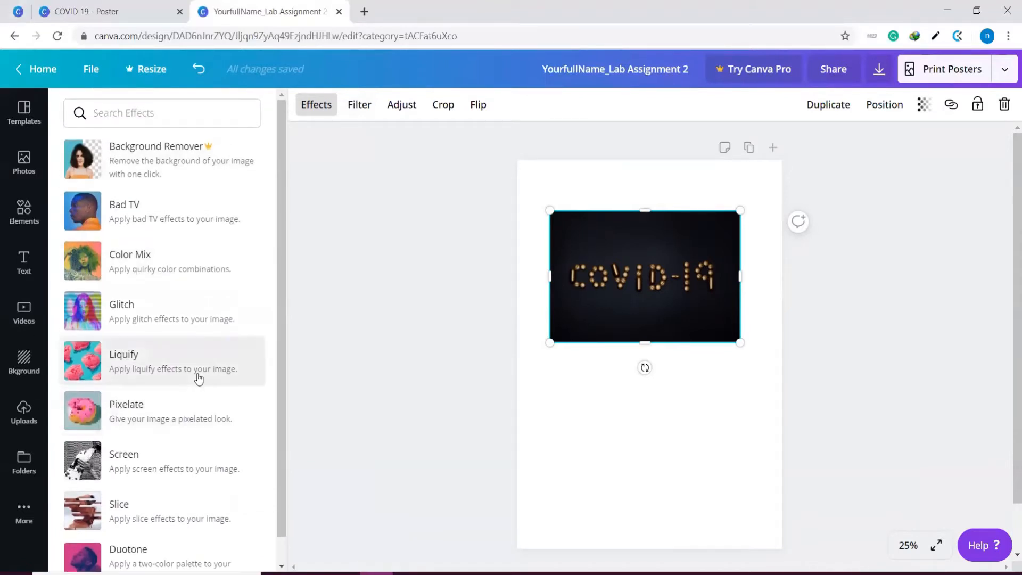
# Step: Try the Epic, Festive, Summer and Selfie filters on the photo, restore None, and view the image adjustment settings
pyautogui.click(352, 108)
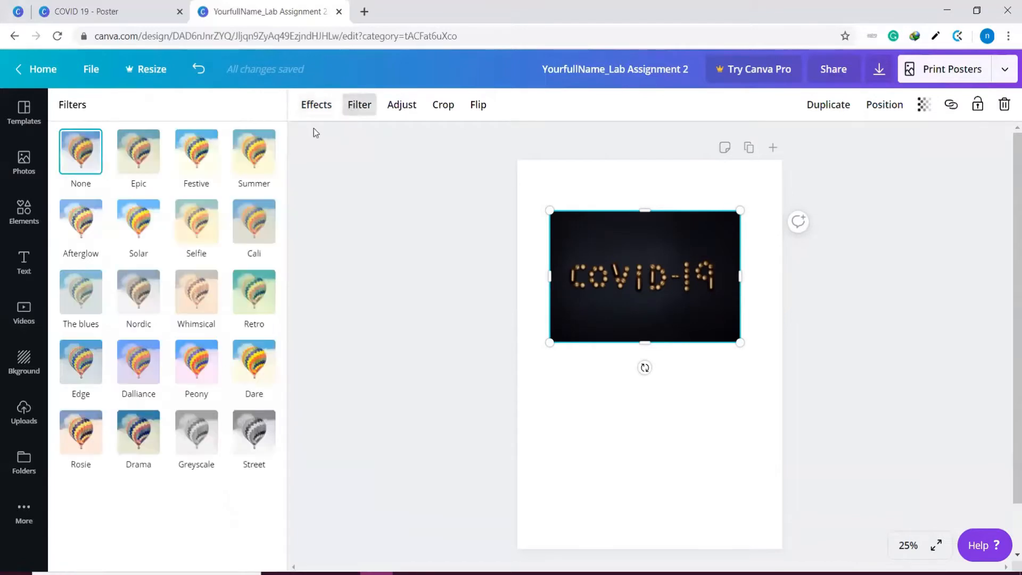
pyautogui.click(147, 164)
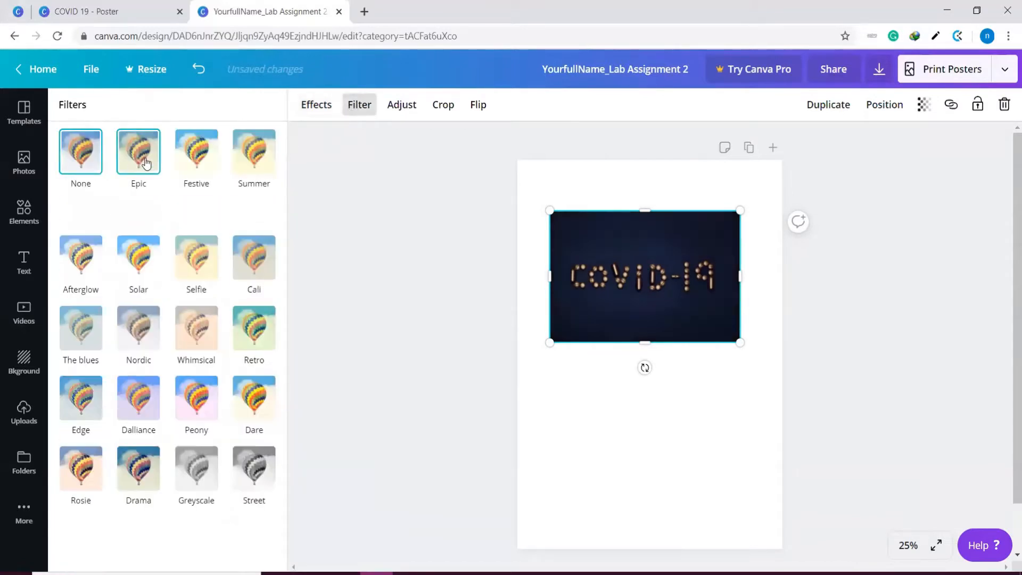
pyautogui.click(196, 169)
pyautogui.click(252, 175)
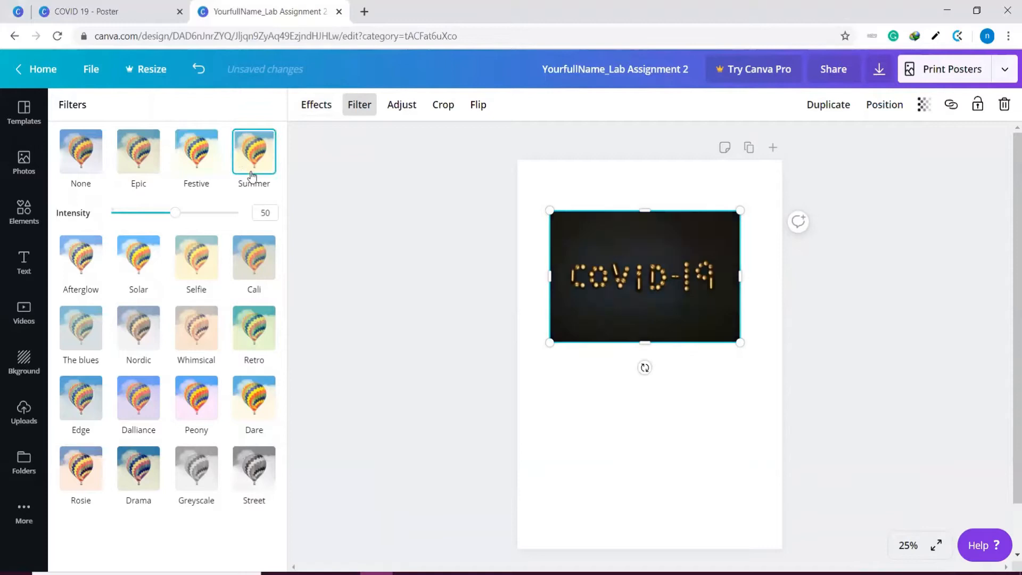
pyautogui.click(202, 266)
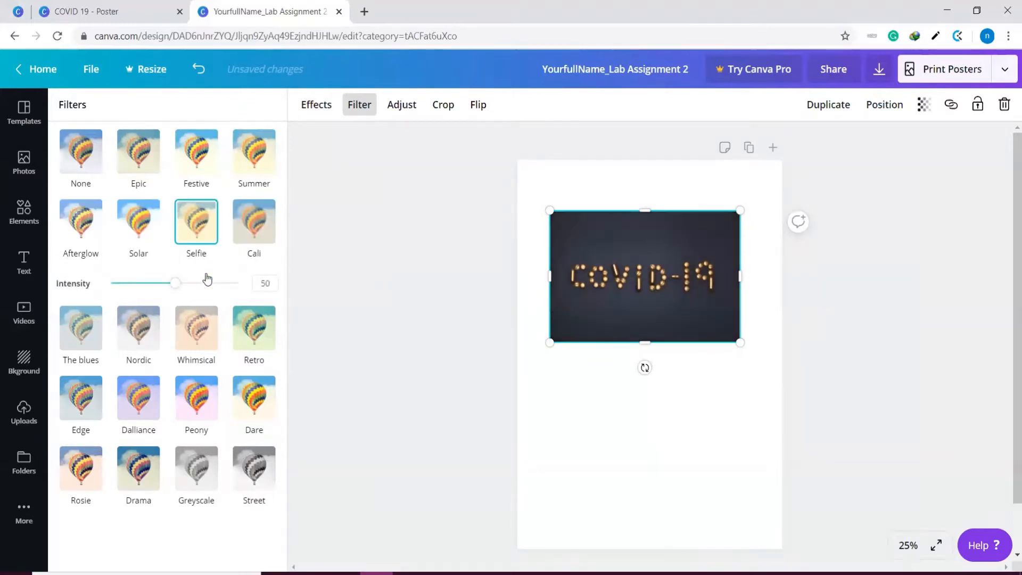
pyautogui.click(77, 166)
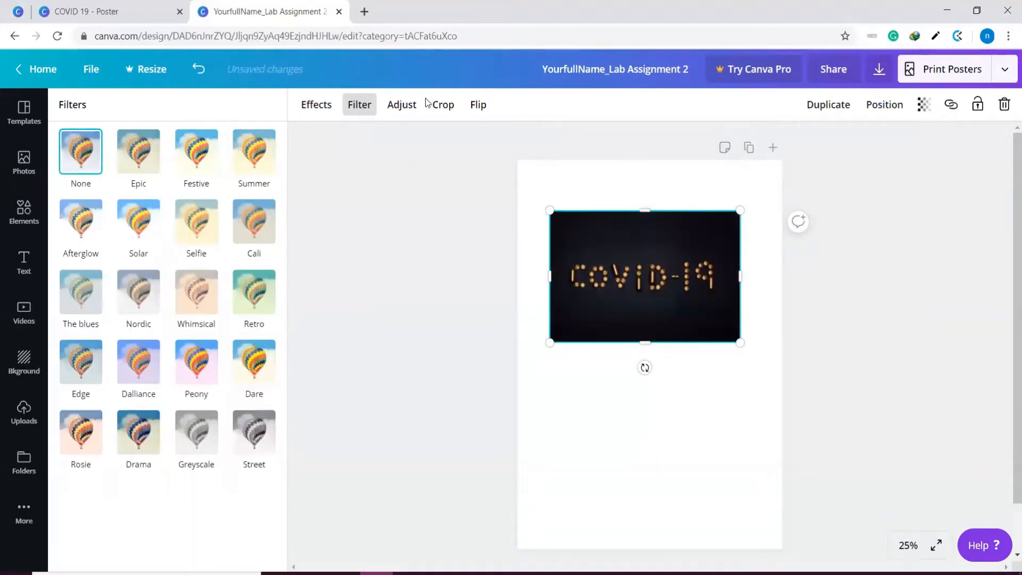
pyautogui.click(414, 110)
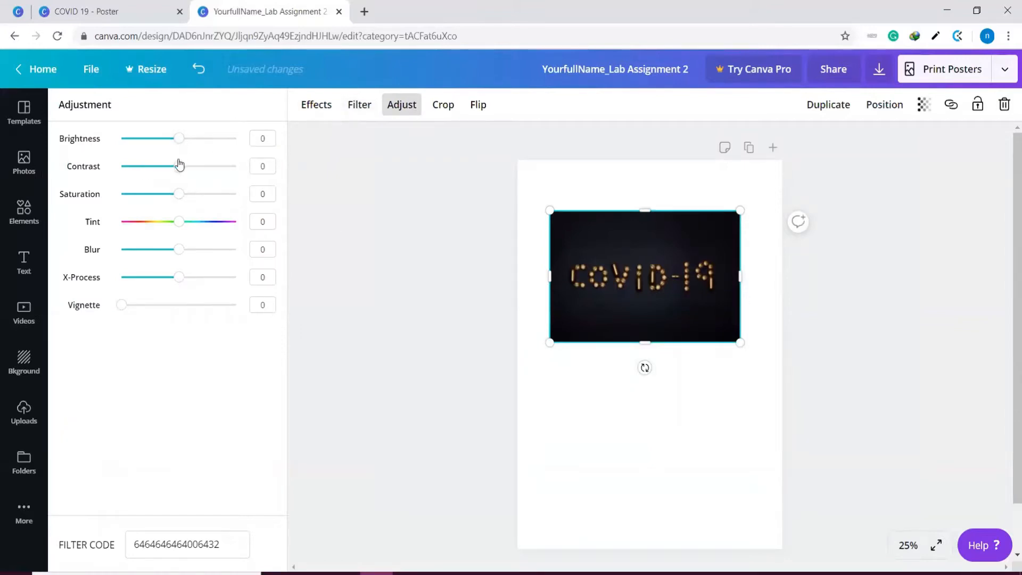
# Step: Crop the COVID-19 photo to a strip around its lettering and fit it as a full-width banner along the page's top edge
pyautogui.click(442, 105)
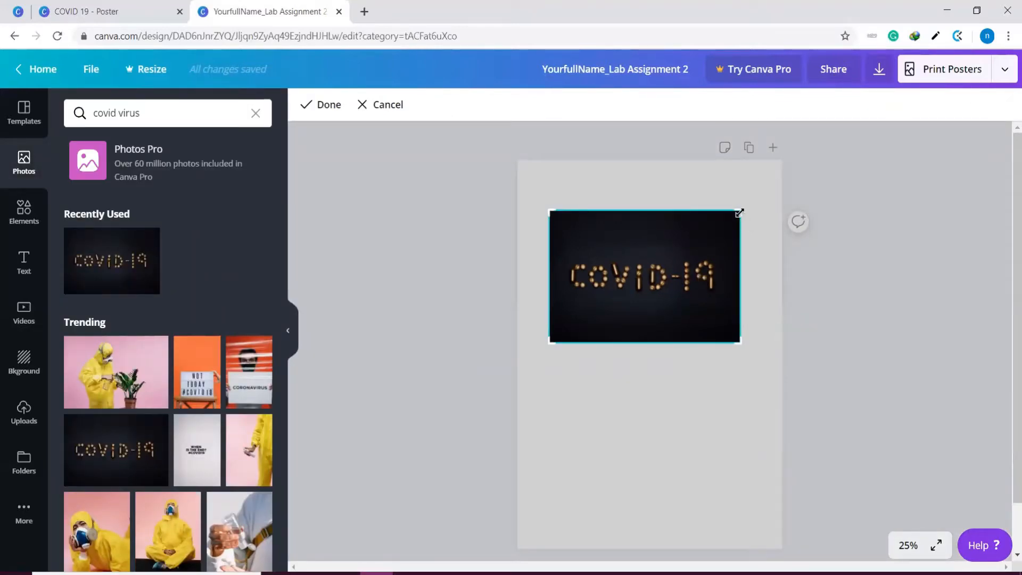
pyautogui.moveTo(735, 217); pyautogui.dragTo(723, 240)
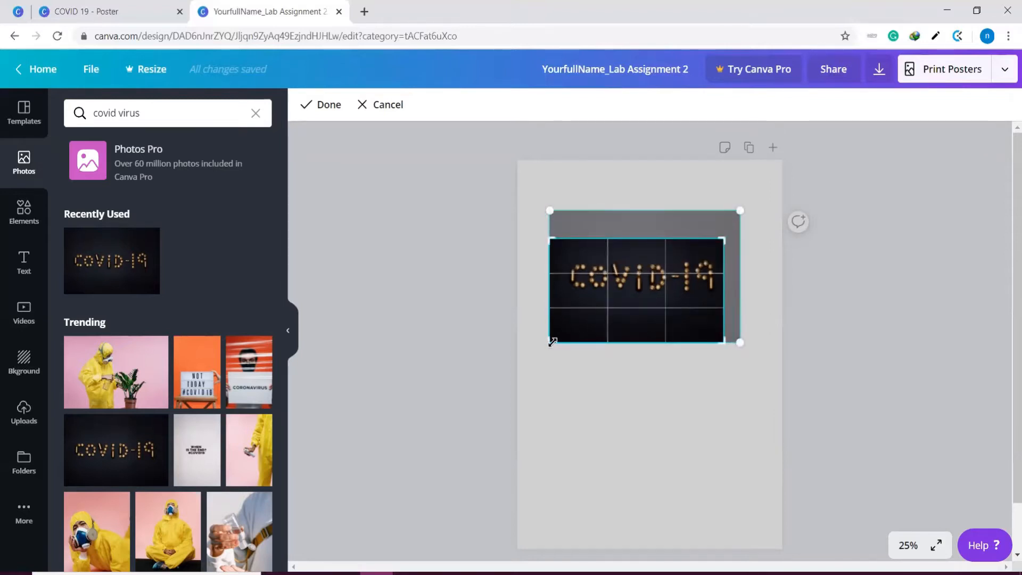
pyautogui.moveTo(563, 341); pyautogui.dragTo(558, 303)
pyautogui.click(319, 104)
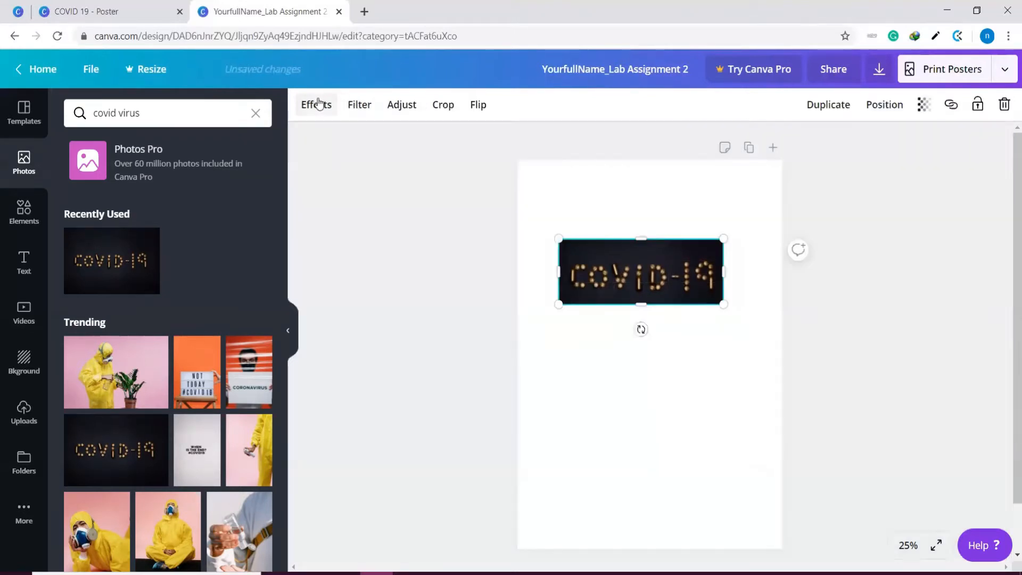
pyautogui.moveTo(668, 254); pyautogui.dragTo(783, 196)
pyautogui.click(977, 299)
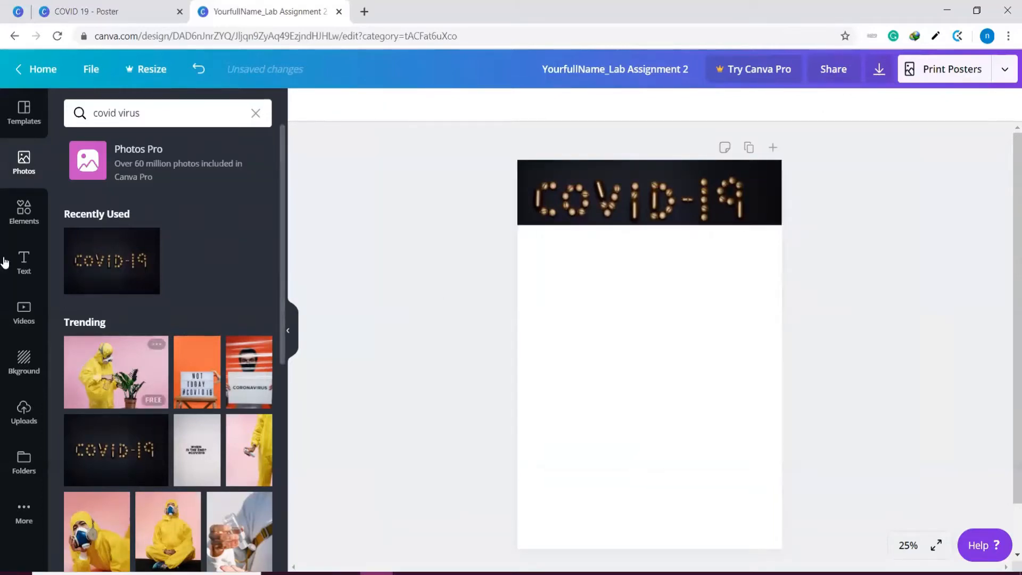
# Step: Browse the "covid virus" photo results for further images that suit the poster
pyautogui.scroll(-4, 96, 250)
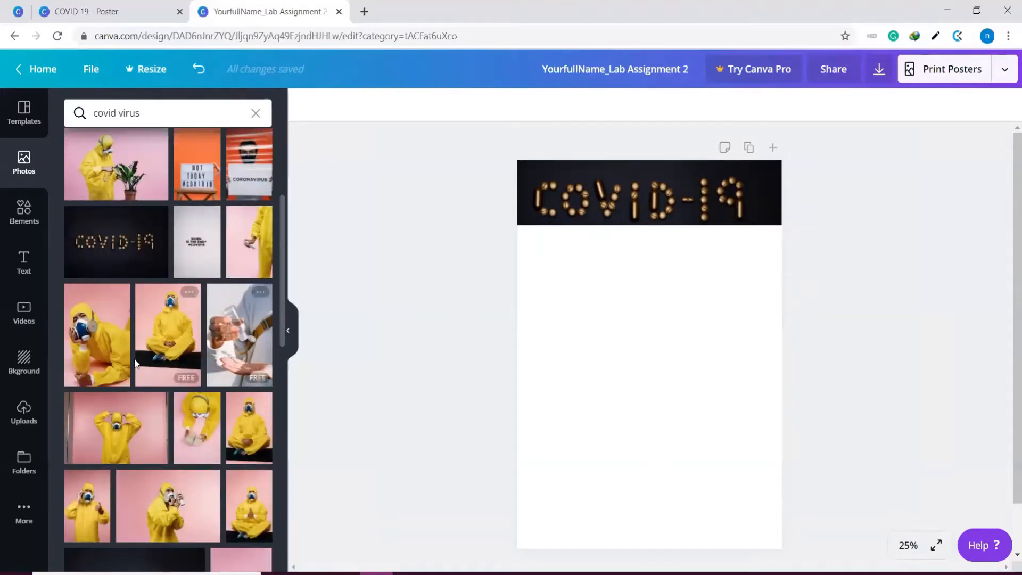
pyautogui.scroll(-6, 194, 468)
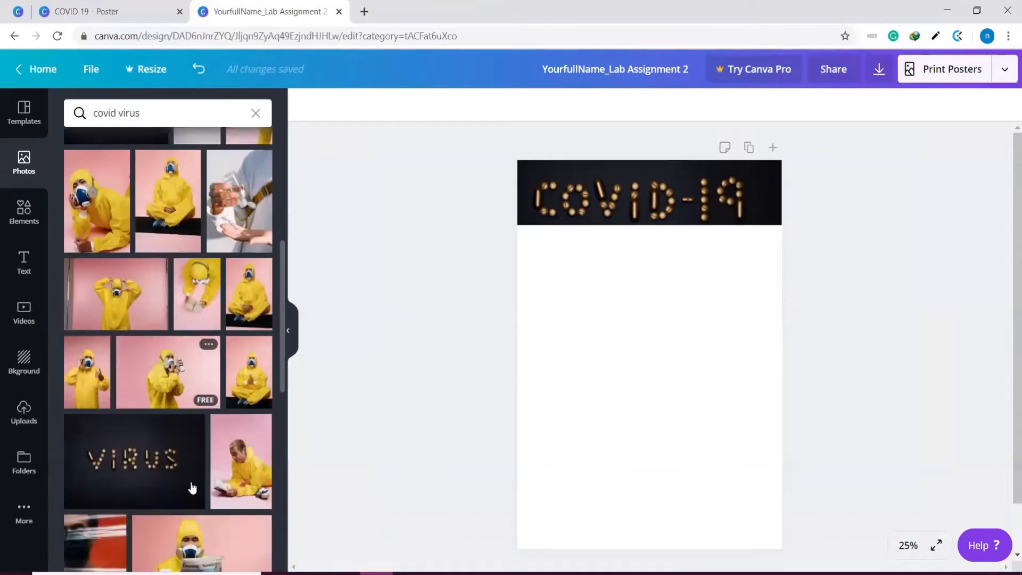
pyautogui.scroll(-3, 169, 471)
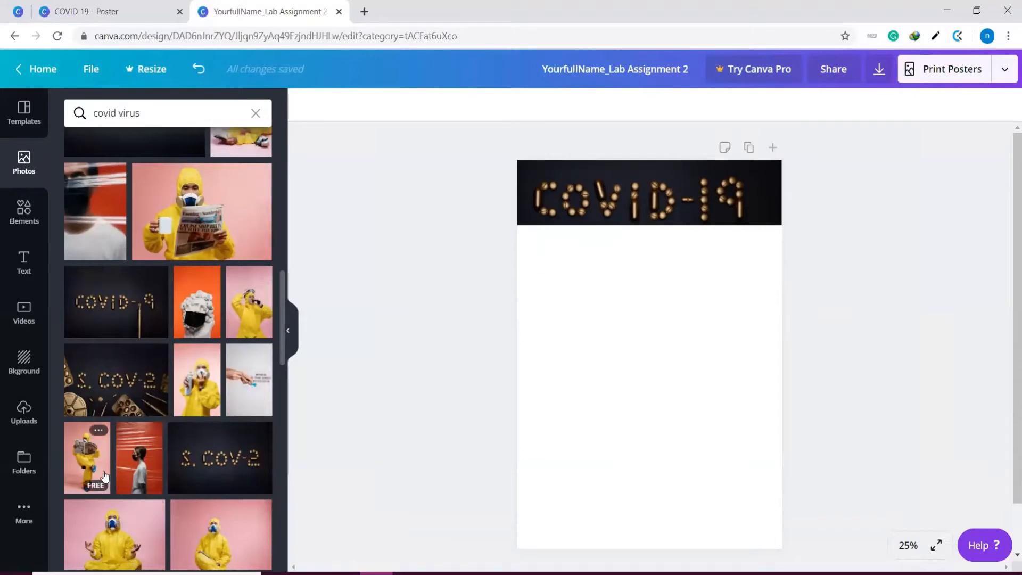
pyautogui.scroll(-4, 104, 471)
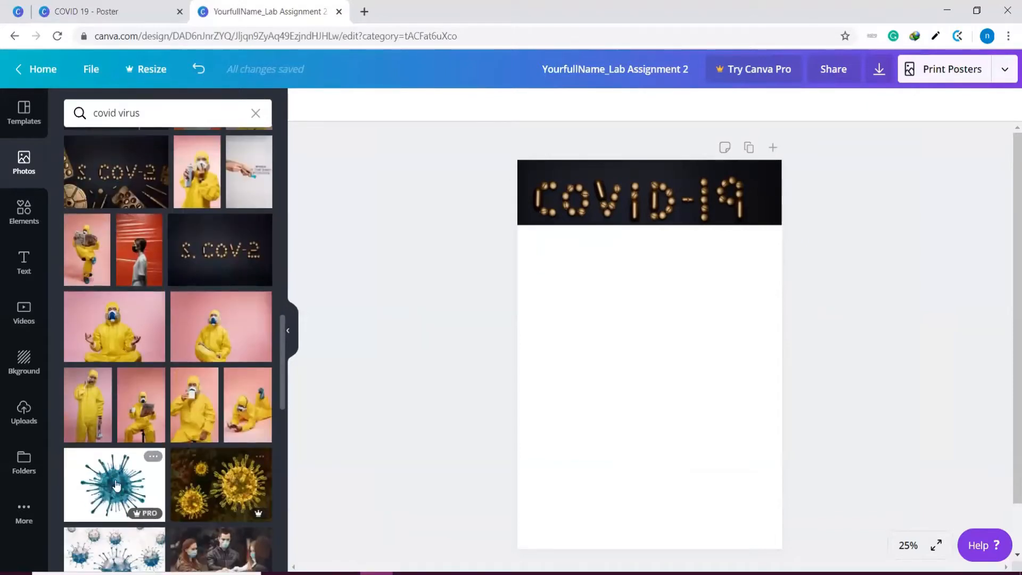
pyautogui.scroll(-4, 84, 435)
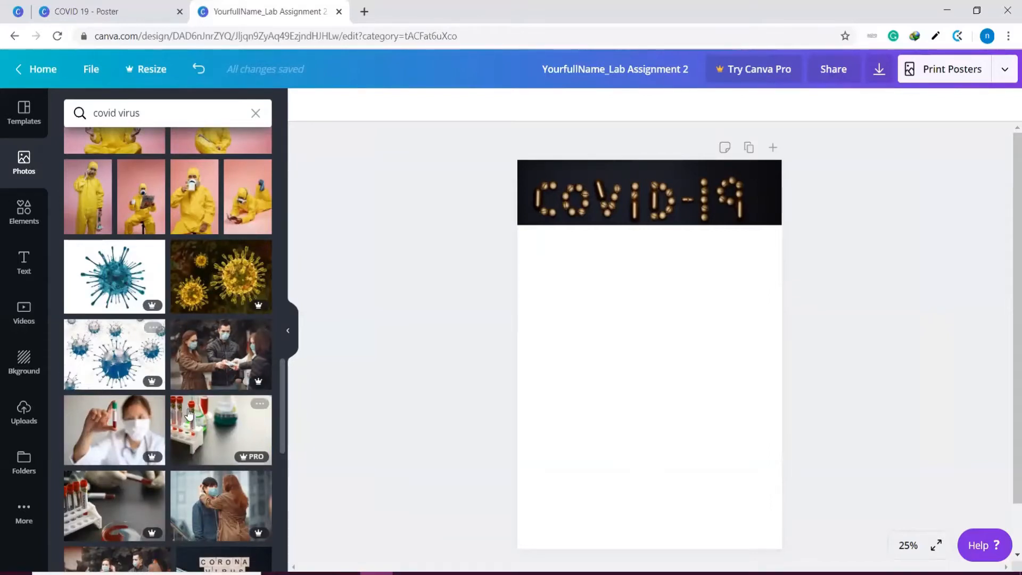
pyautogui.scroll(-8, 188, 414)
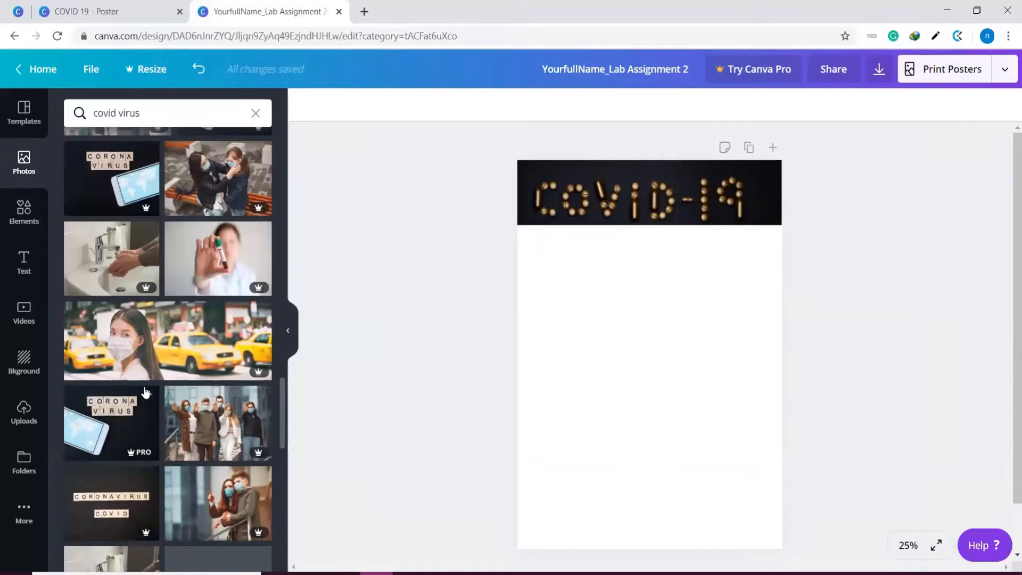
pyautogui.scroll(-5, 139, 407)
pyautogui.scroll(-5, 144, 390)
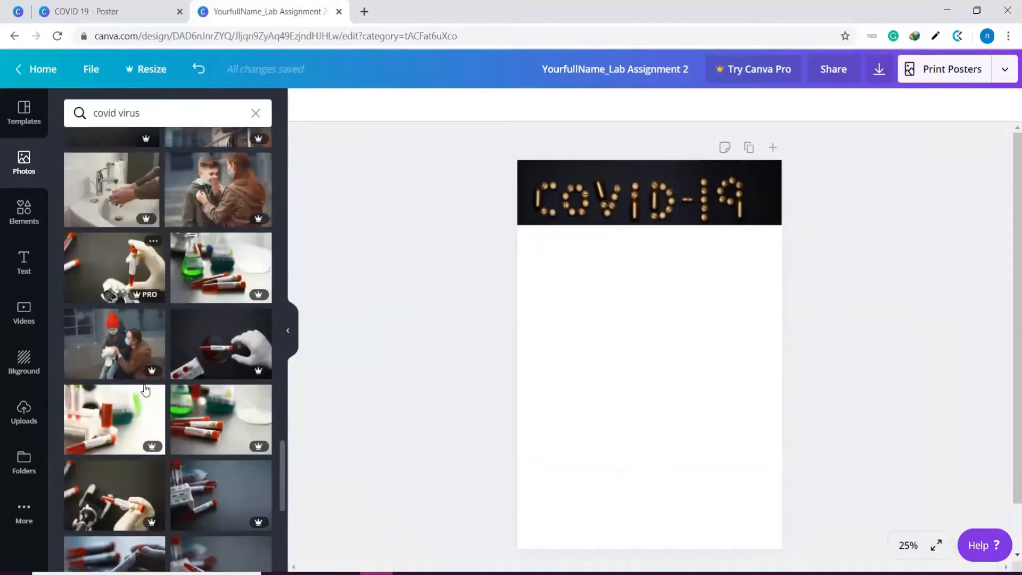
pyautogui.scroll(-3, 145, 379)
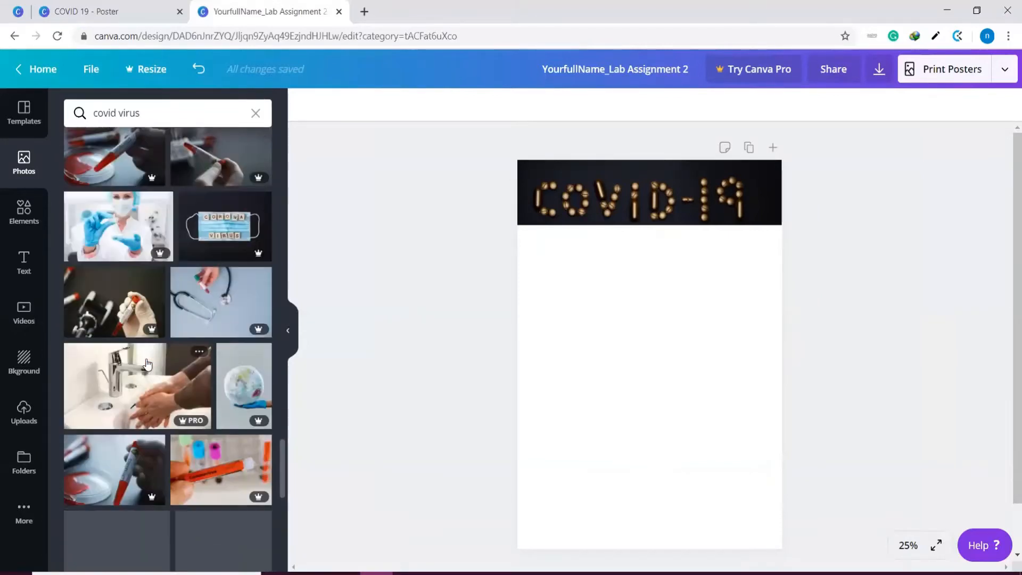
# Step: Open a new browser tab and search Google Images for "coronavirus picture png"
pyautogui.scroll(-10, 147, 372)
pyautogui.scroll(7, 148, 364)
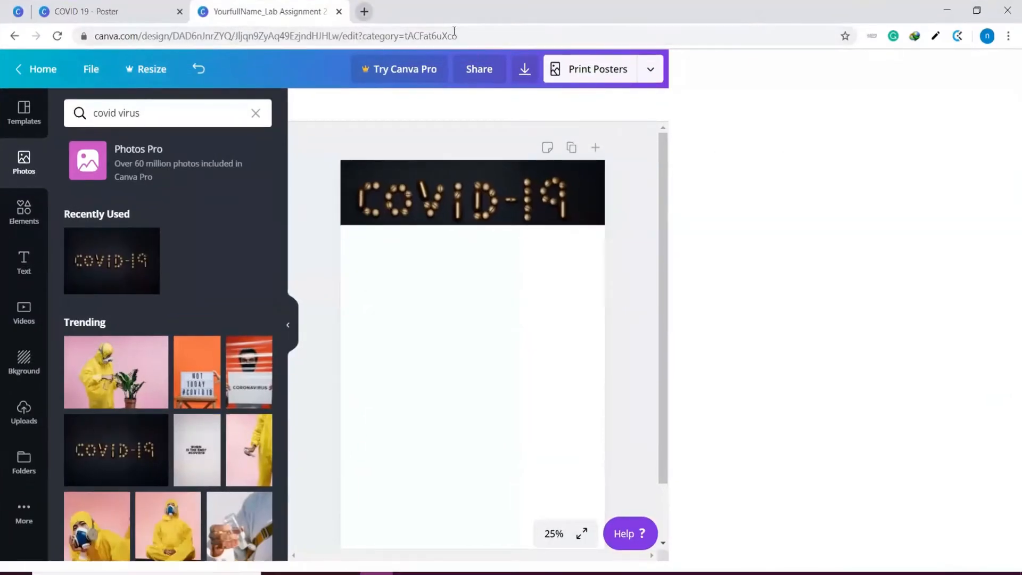
pyautogui.click(364, 11)
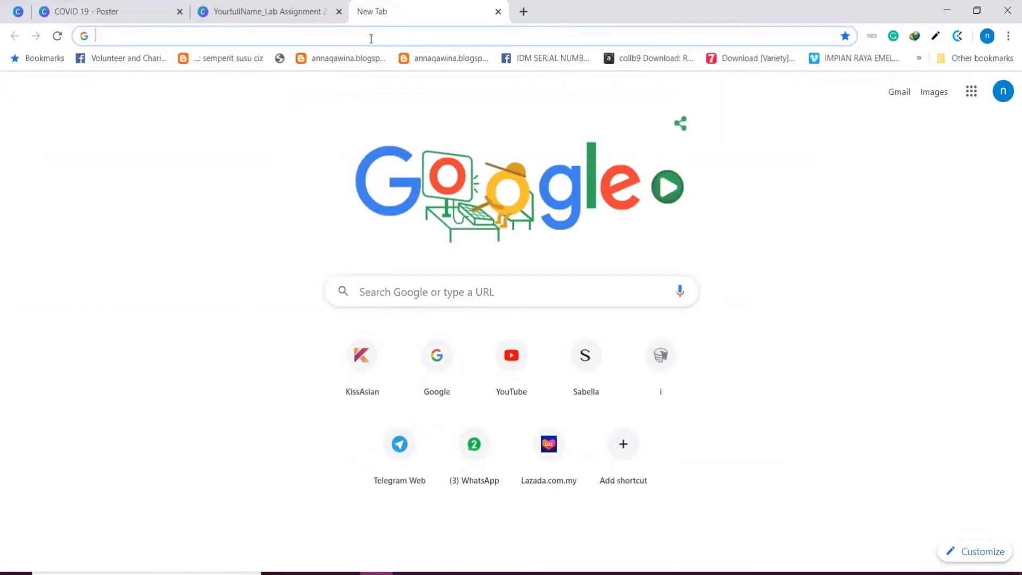
pyautogui.write('coro')
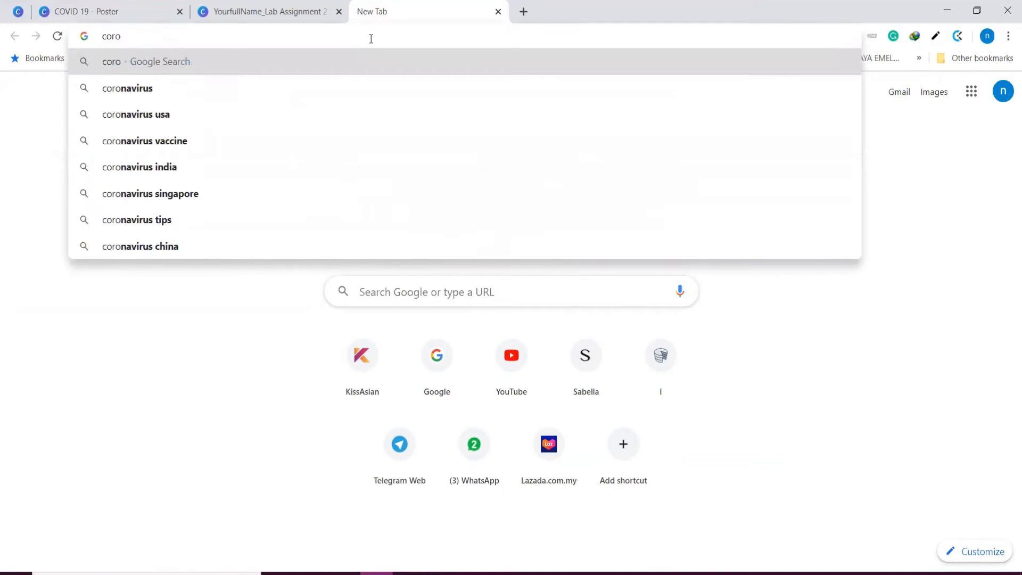
pyautogui.write('nav')
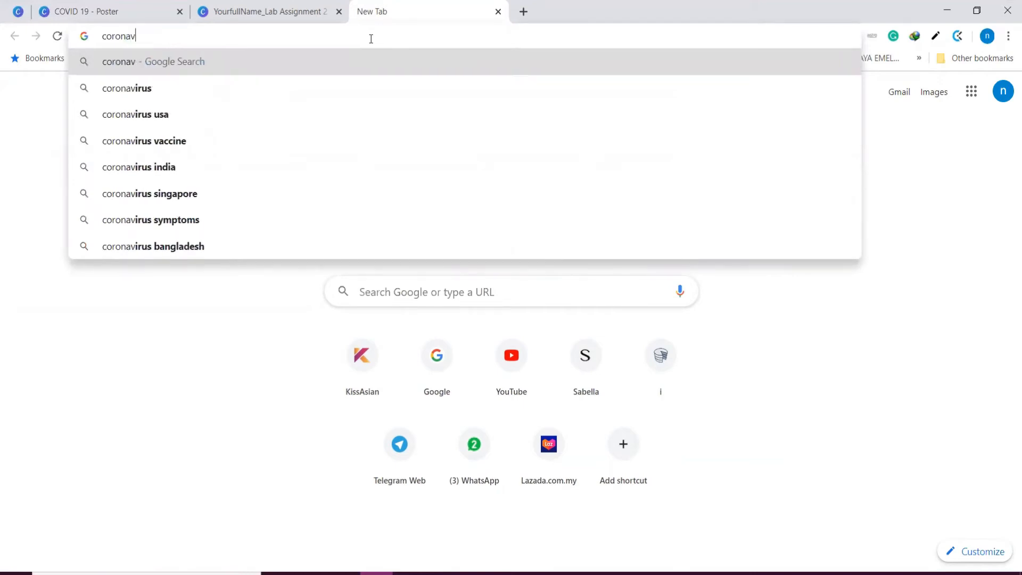
pyautogui.write('irus pic')
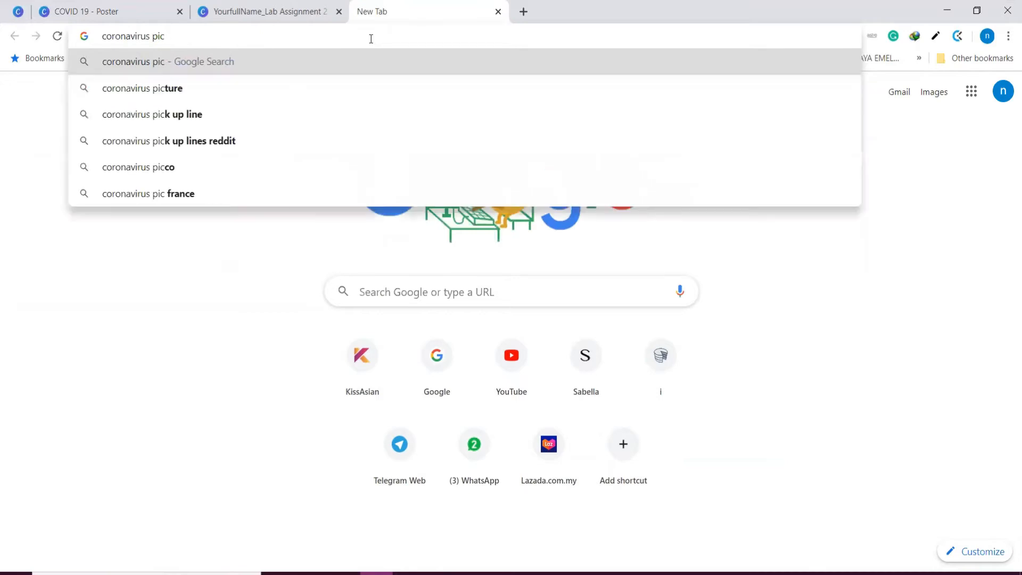
pyautogui.write('ture png')
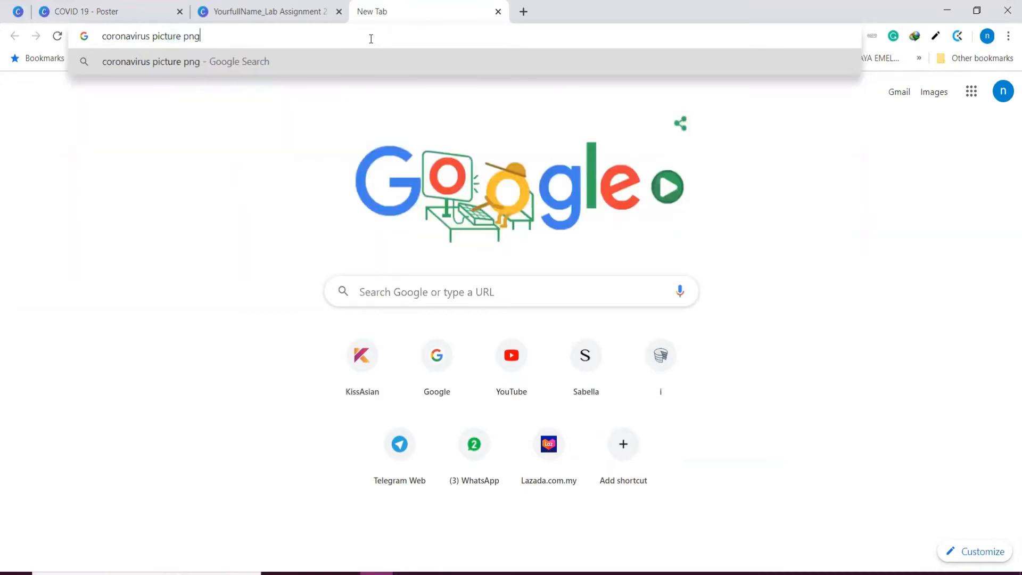
pyautogui.press('Return')
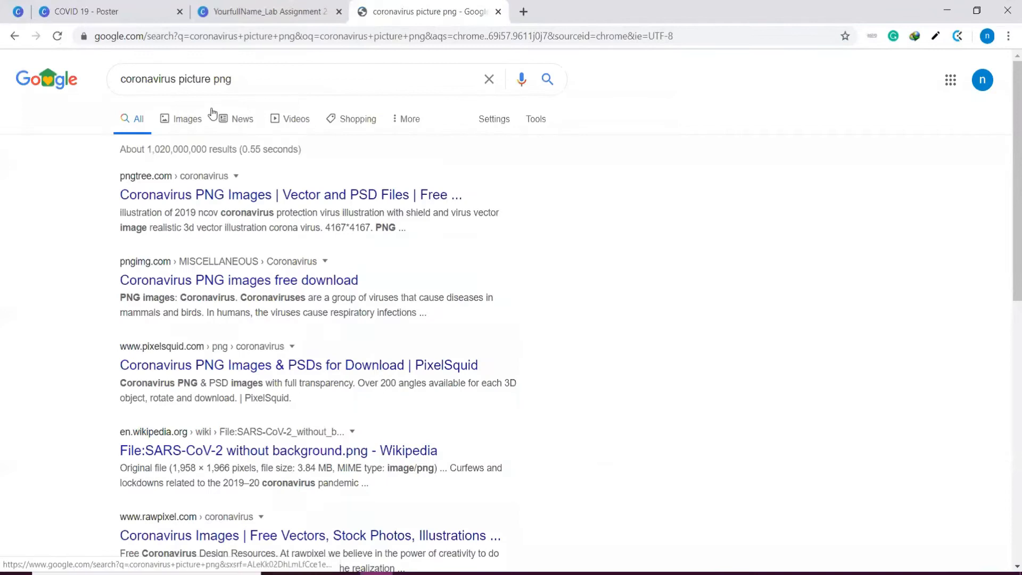
pyautogui.click(198, 121)
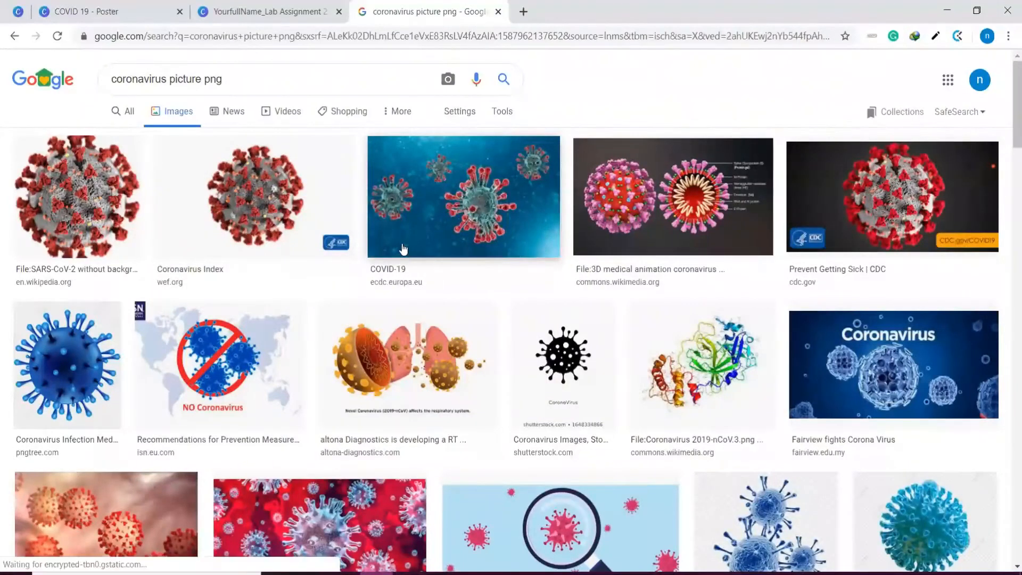
# Step: Save the blue-green coronavirus image from pngtree.com to the Desktop as a JPEG under its suggested file name
pyautogui.scroll(-3, 418, 245)
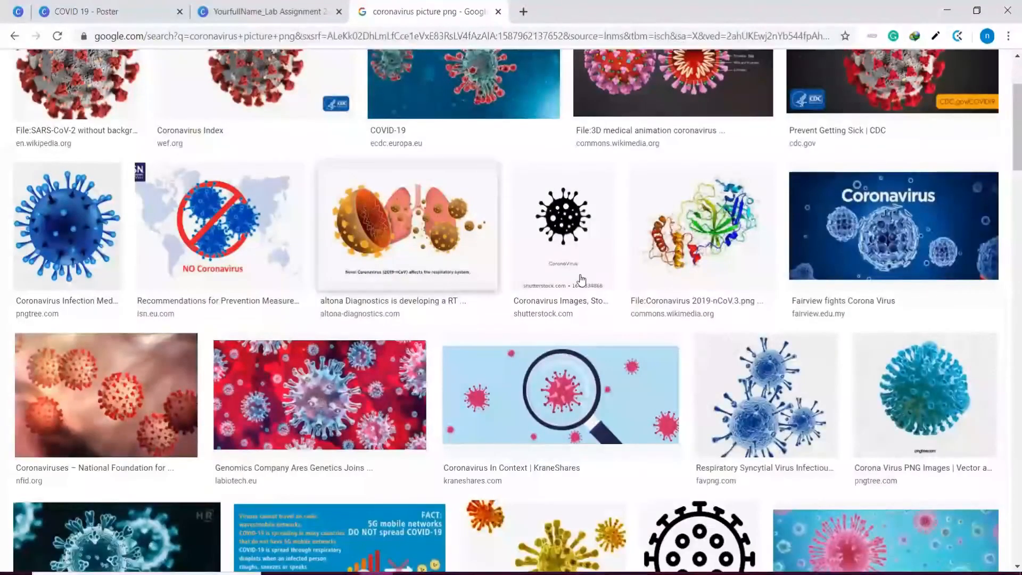
pyautogui.click(926, 376)
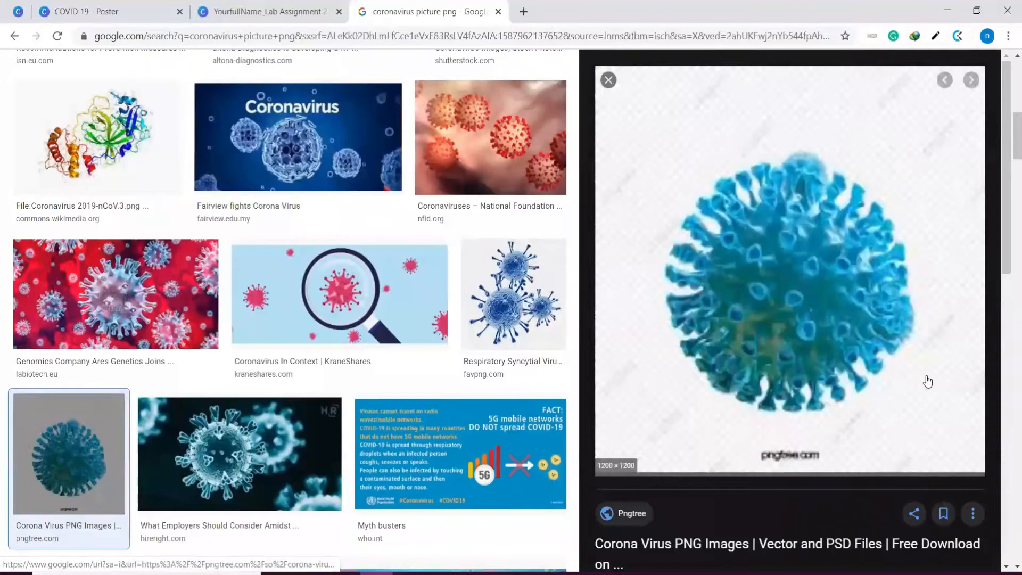
pyautogui.rightClick(792, 307)
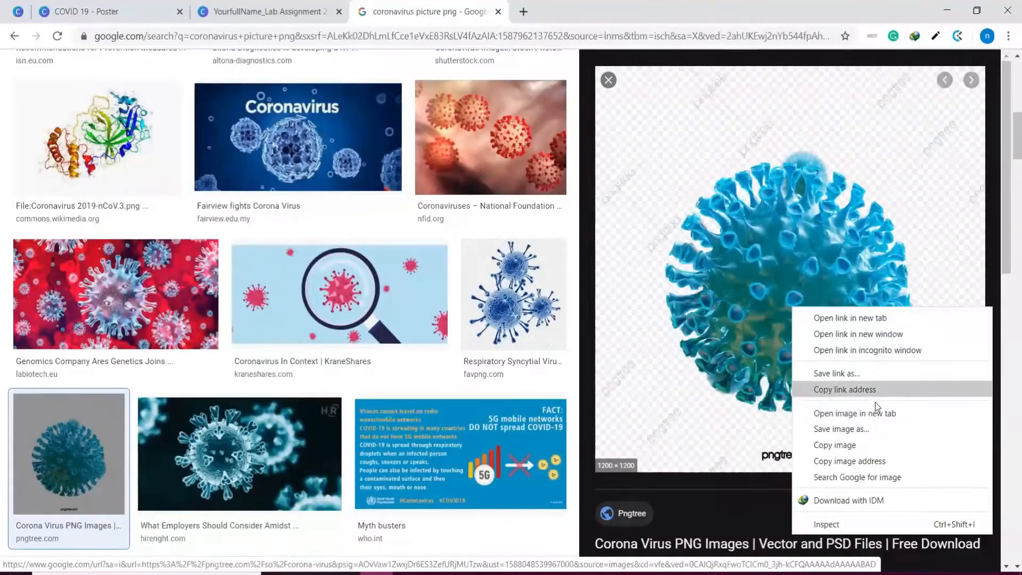
pyautogui.click(875, 428)
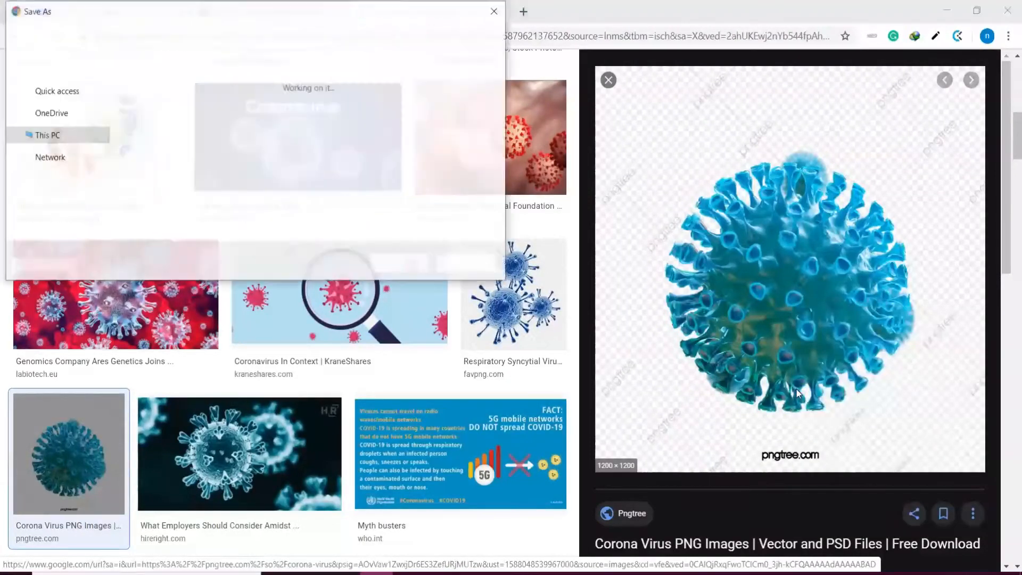
pyautogui.click(400, 264)
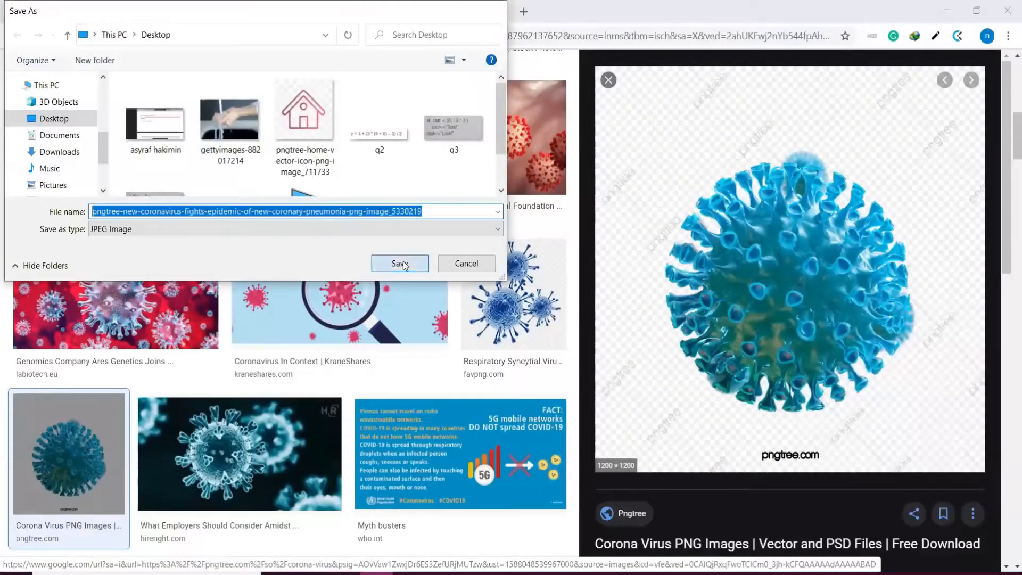
# Step: View the downloaded coronavirus image in the photo viewer, close it, and look at further image results
pyautogui.click(88, 554)
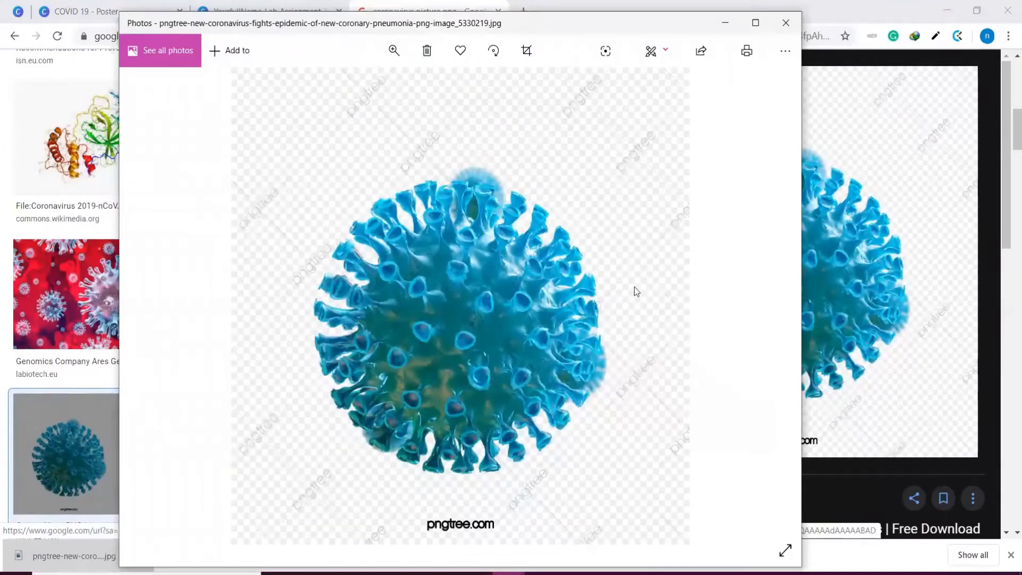
pyautogui.click(786, 22)
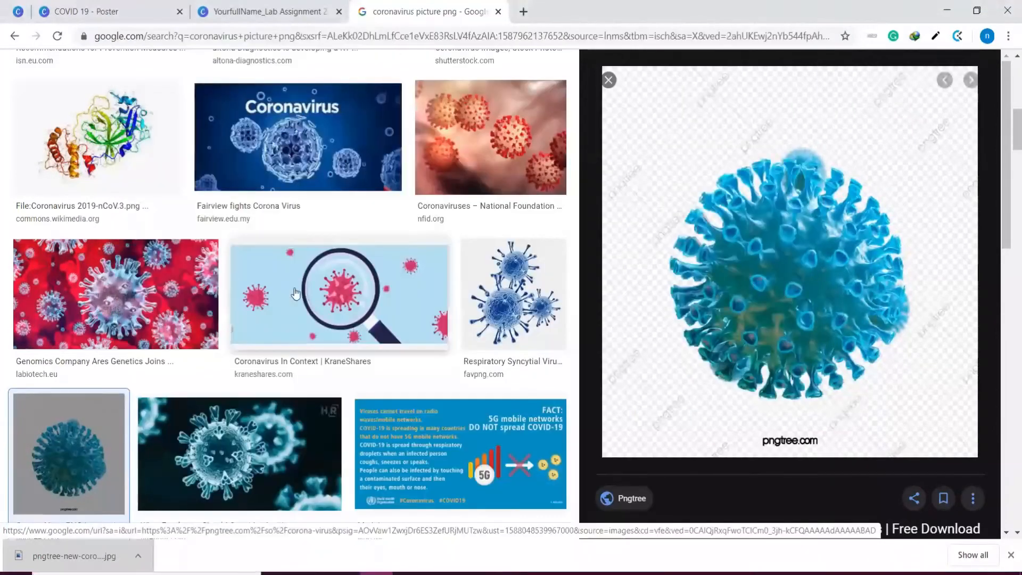
pyautogui.scroll(-3, 239, 282)
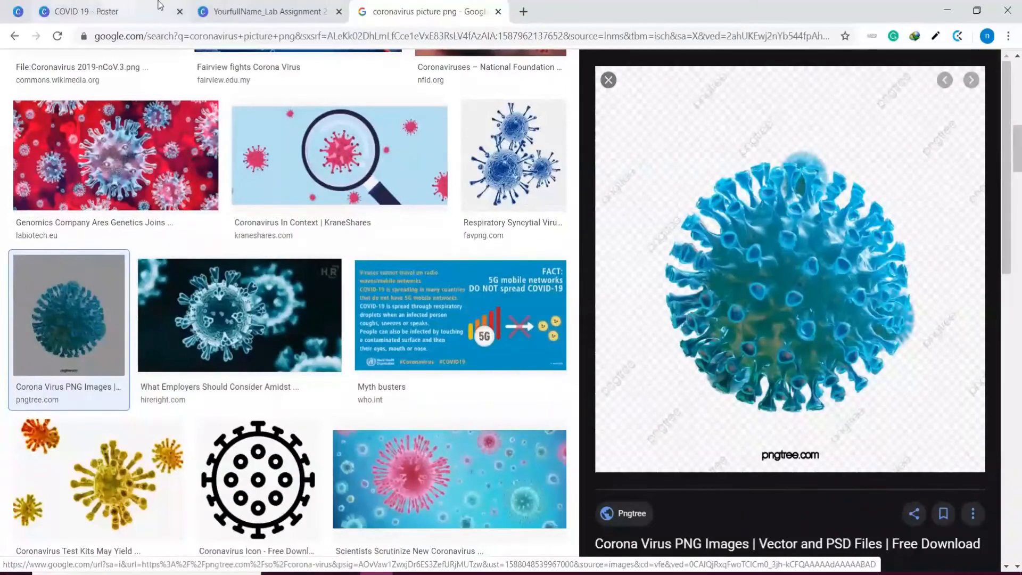
# Step: Switch back to the Canva poster and show the full Coronavirus collection of elements
pyautogui.click(250, 7)
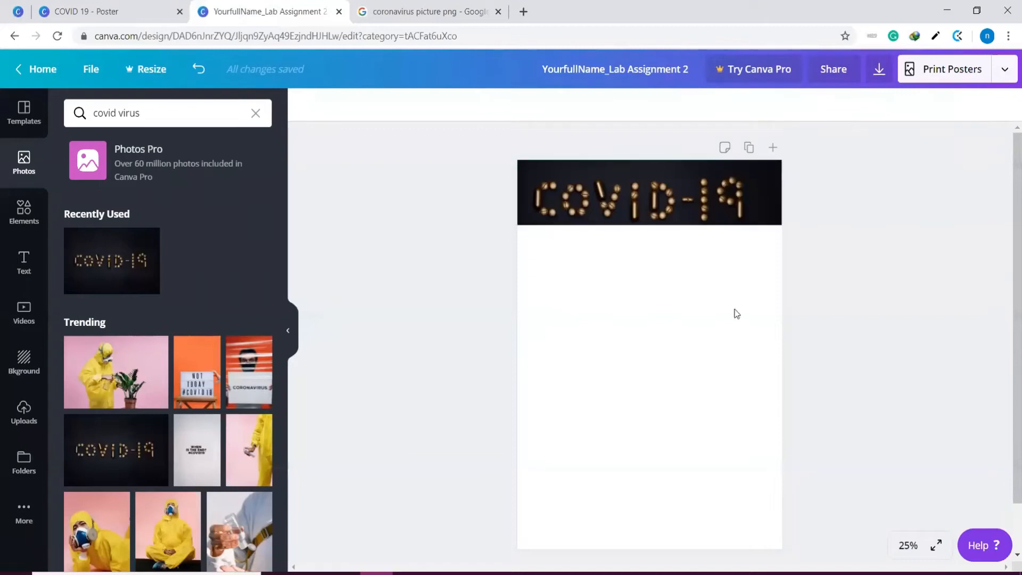
pyautogui.click(31, 215)
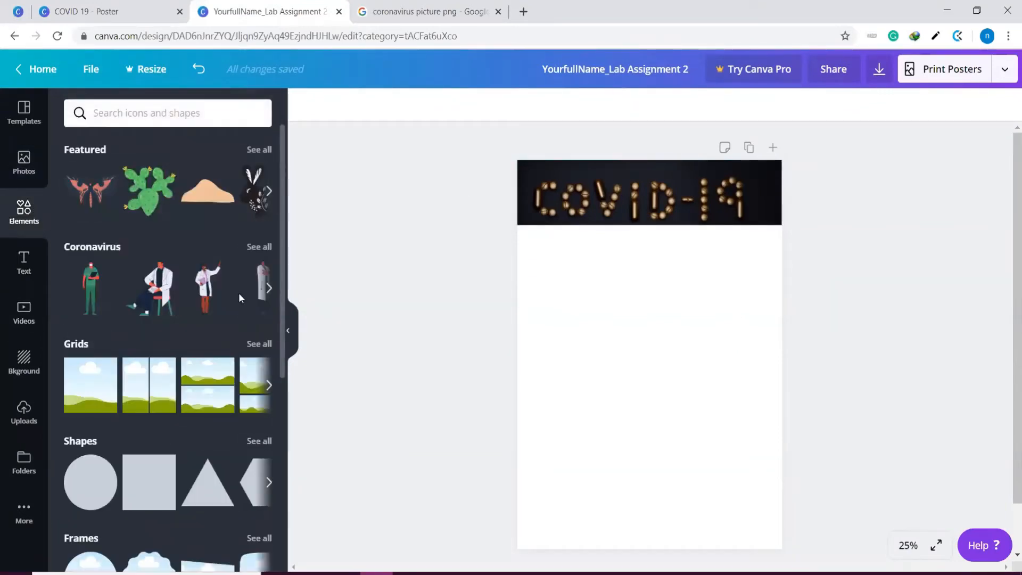
pyautogui.scroll(-8, 238, 292)
pyautogui.scroll(8, 238, 292)
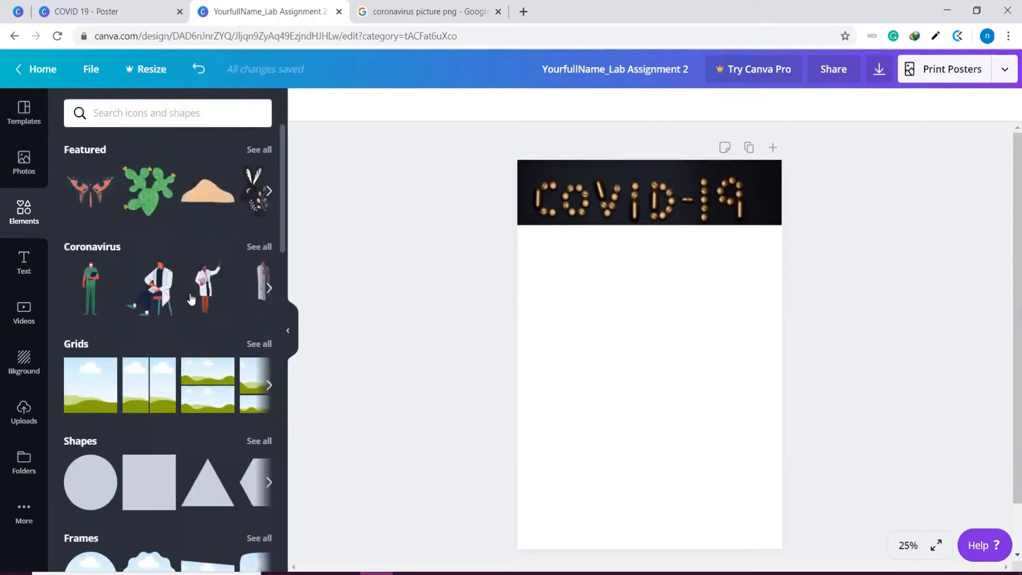
pyautogui.scroll(-6, 137, 388)
pyautogui.scroll(6, 134, 383)
pyautogui.click(266, 247)
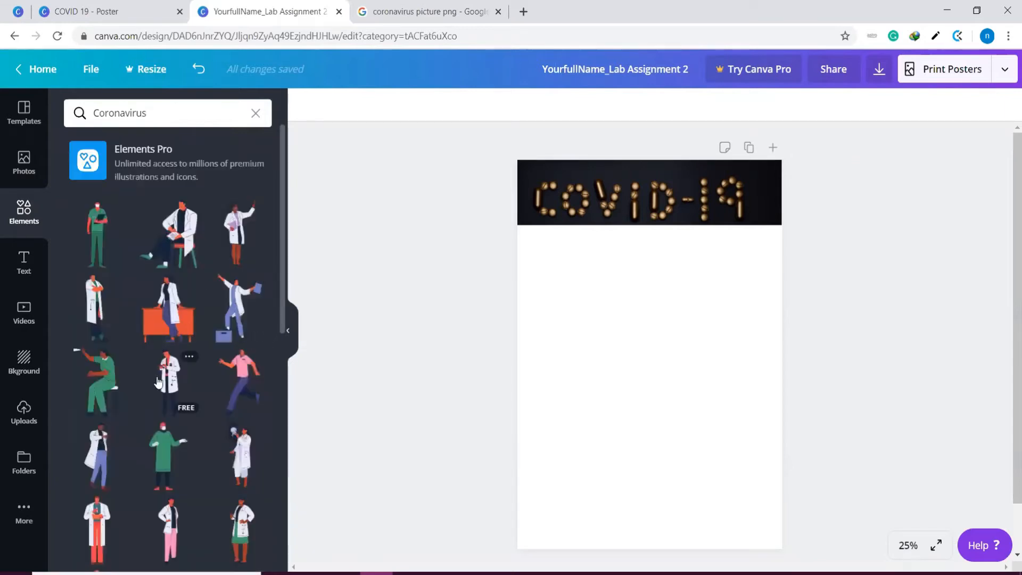
# Step: Add the orange and green molecule graphic to the poster and place it below the COVID-19 banner
pyautogui.scroll(-10, 148, 388)
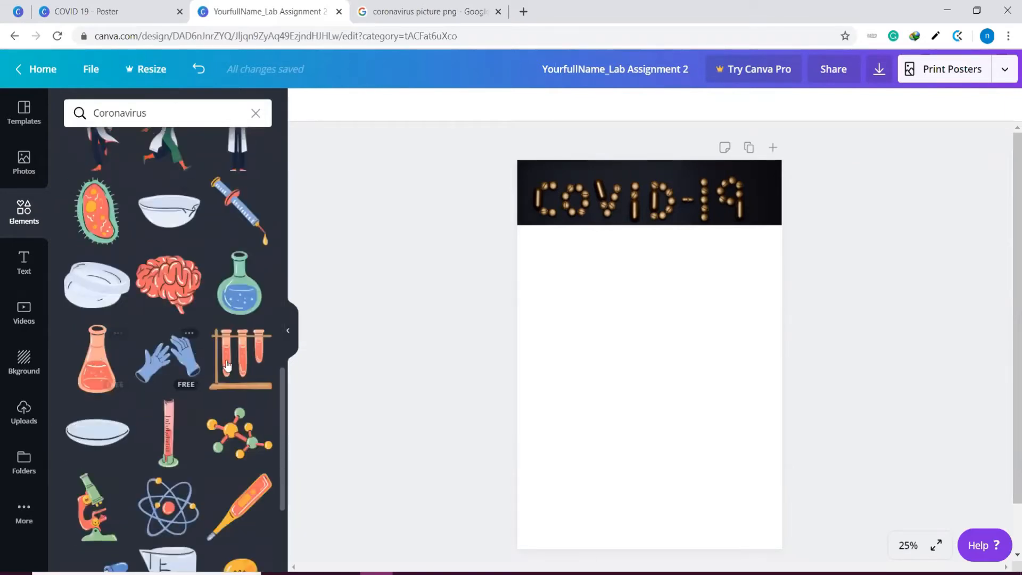
pyautogui.scroll(-2, 245, 381)
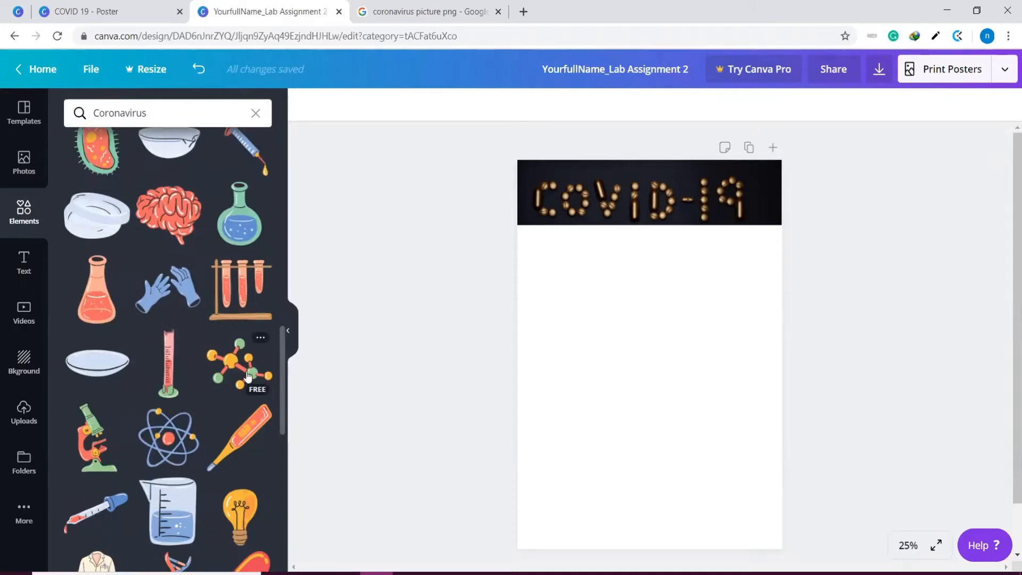
pyautogui.moveTo(232, 368); pyautogui.dragTo(647, 210)
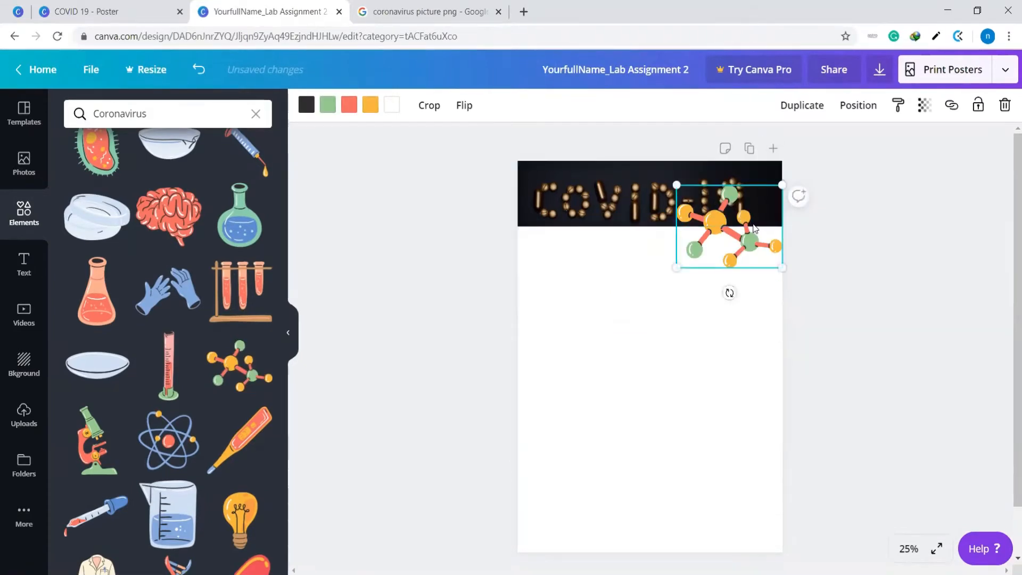
pyautogui.moveTo(754, 227); pyautogui.dragTo(729, 328)
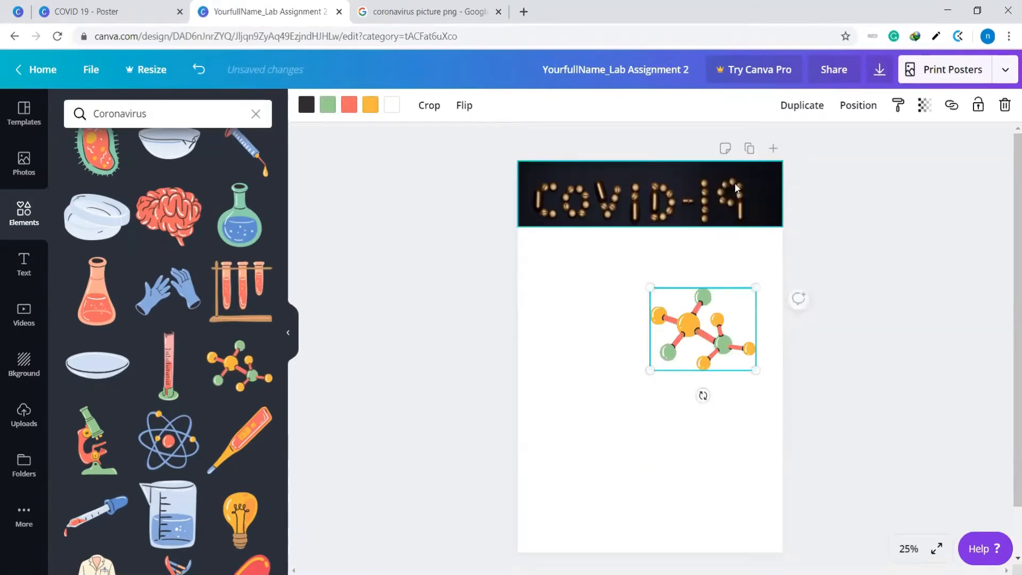
# Step: Make the COVID-19 banner photo partly see-through by lowering its transparency value
pyautogui.click(734, 186)
pyautogui.click(926, 108)
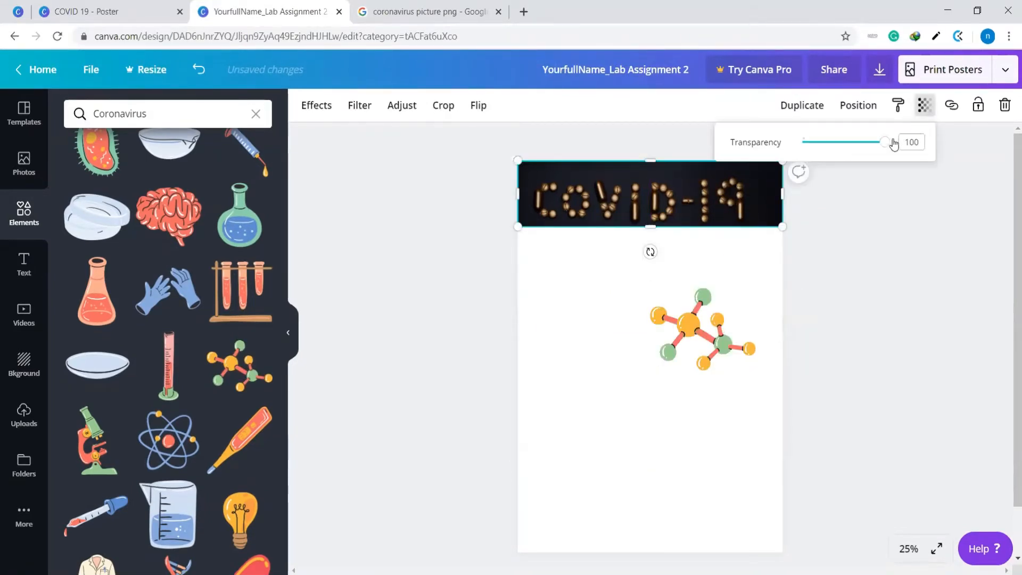
pyautogui.moveTo(886, 147); pyautogui.dragTo(859, 150)
# Step: Move the molecule graphic onto the right end of the COVID-19 banner and layer it behind the photo
pyautogui.click(720, 353)
pyautogui.moveTo(659, 334); pyautogui.dragTo(686, 215)
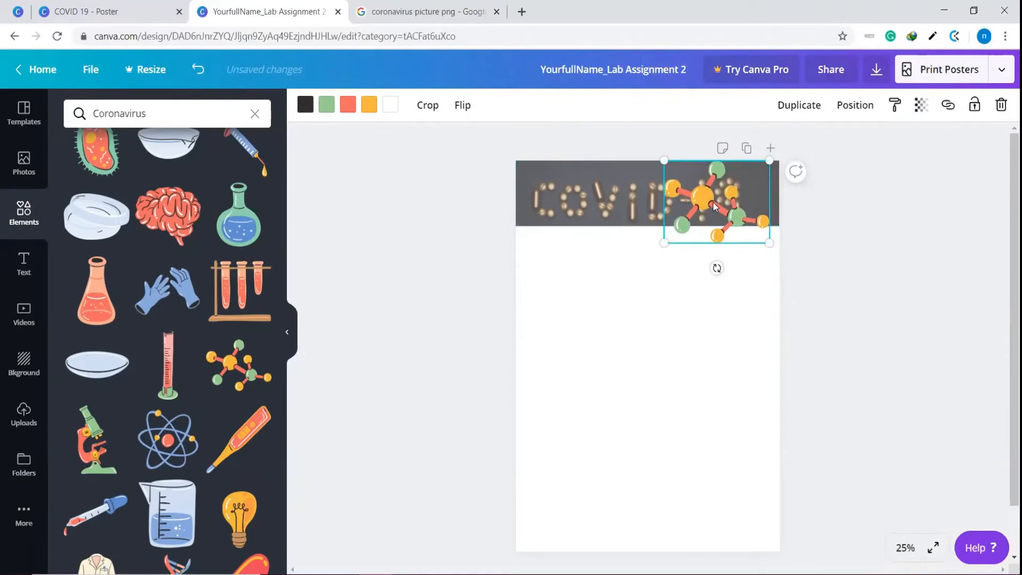
pyautogui.moveTo(714, 202); pyautogui.dragTo(719, 214)
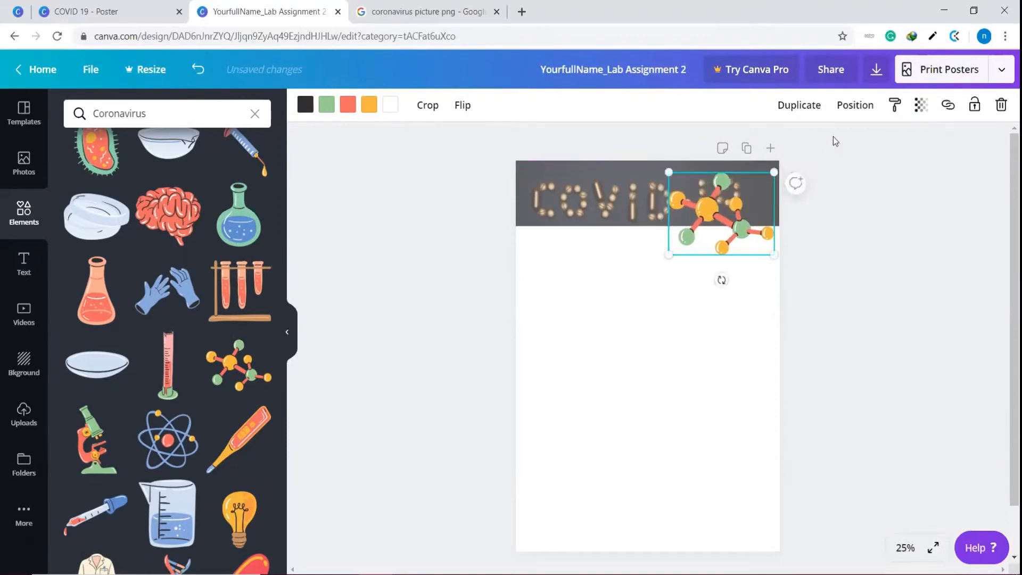
pyautogui.click(864, 110)
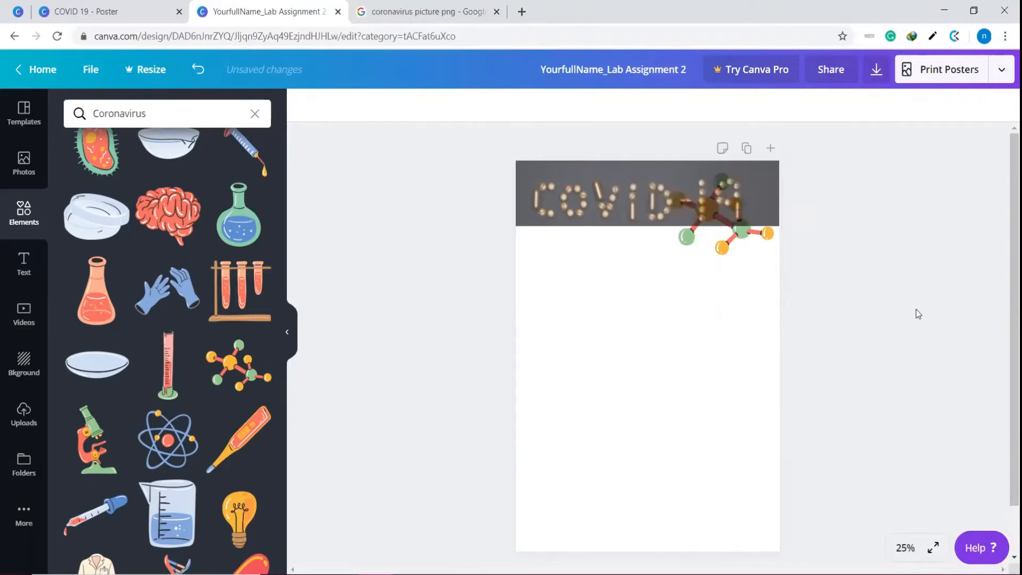
# Step: Set the molecule graphic's transparency value to 76
pyautogui.click(751, 234)
pyautogui.click(921, 105)
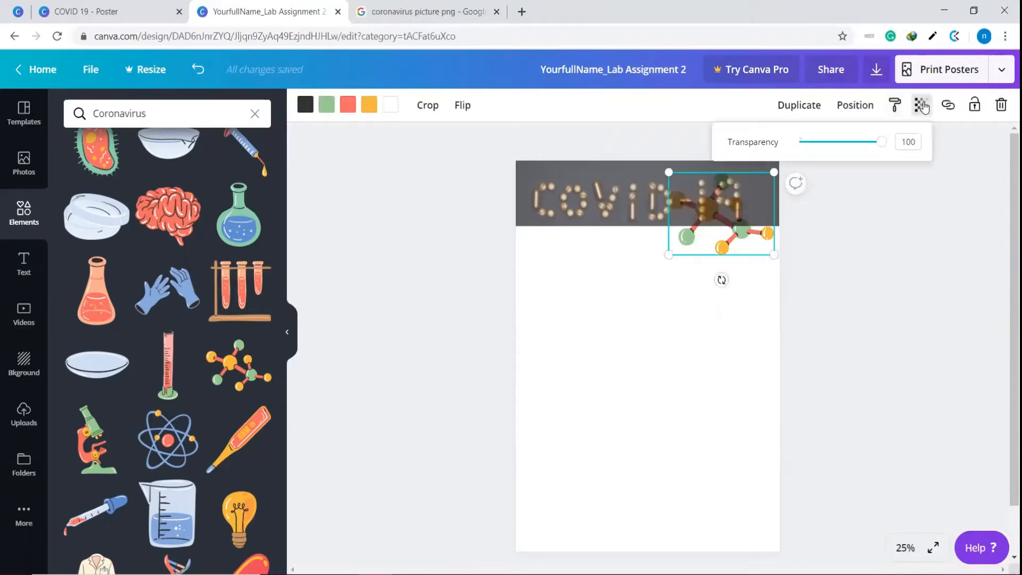
pyautogui.moveTo(879, 143); pyautogui.dragTo(867, 151)
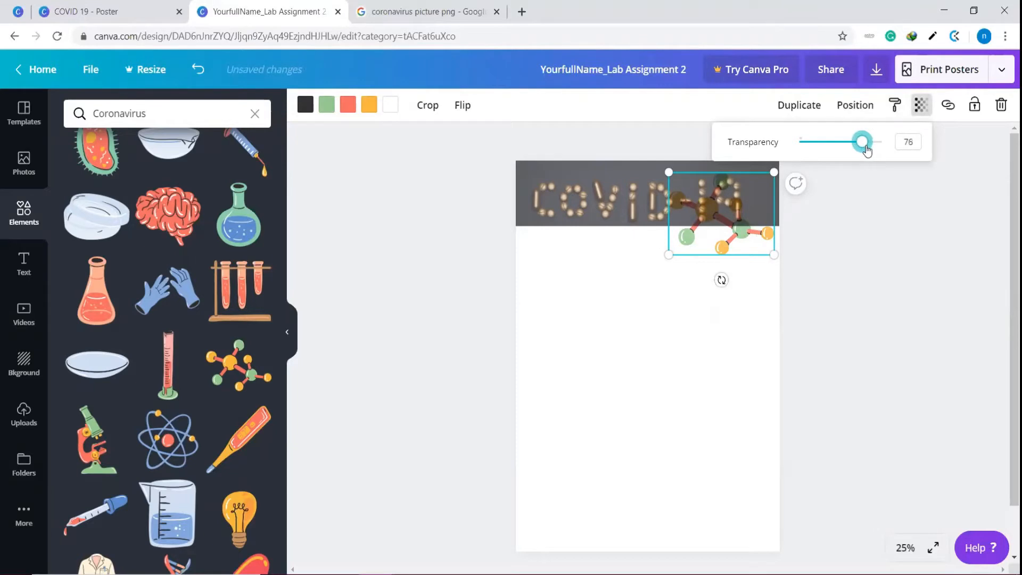
pyautogui.click(933, 256)
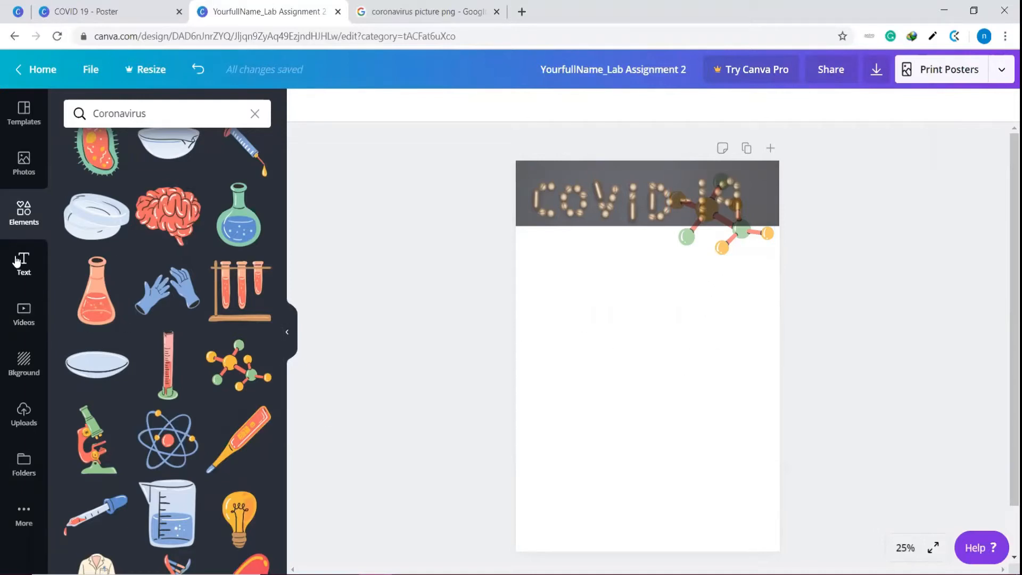
# Step: Add the "welcome little one!" font combination to the poster
pyautogui.click(22, 273)
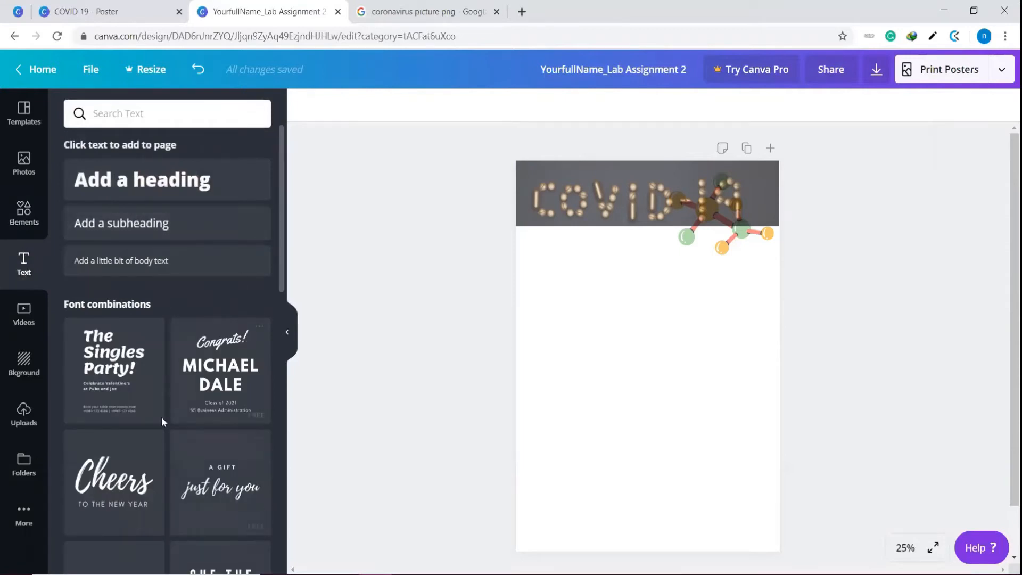
pyautogui.scroll(-5, 189, 311)
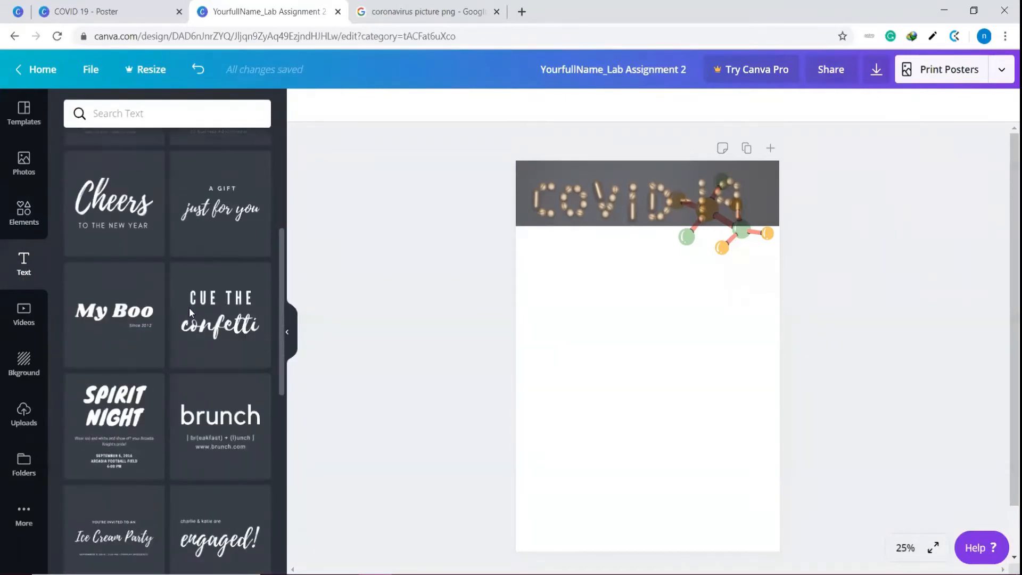
pyautogui.scroll(-4, 126, 322)
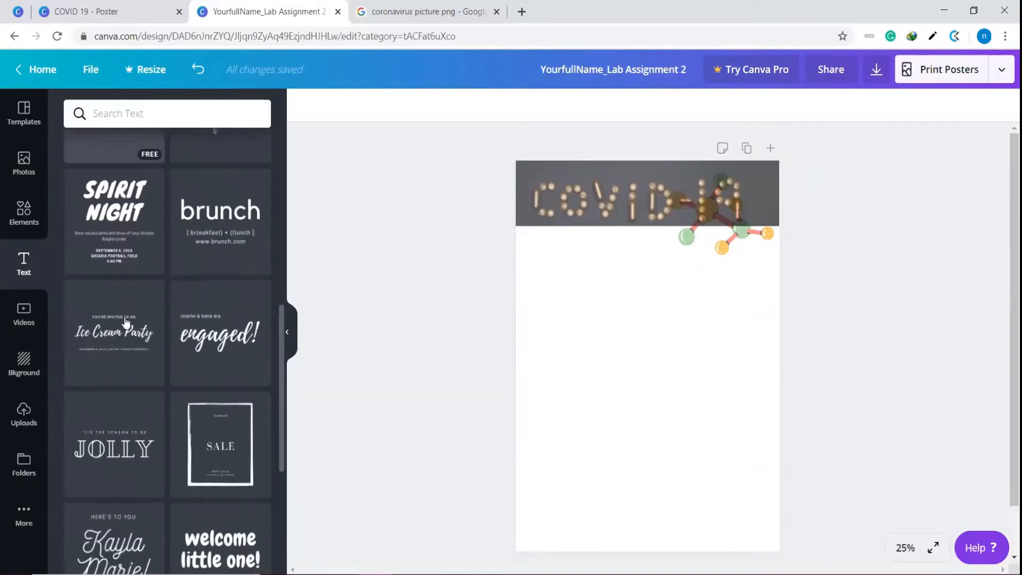
pyautogui.scroll(-3, 133, 356)
pyautogui.scroll(-1, 148, 355)
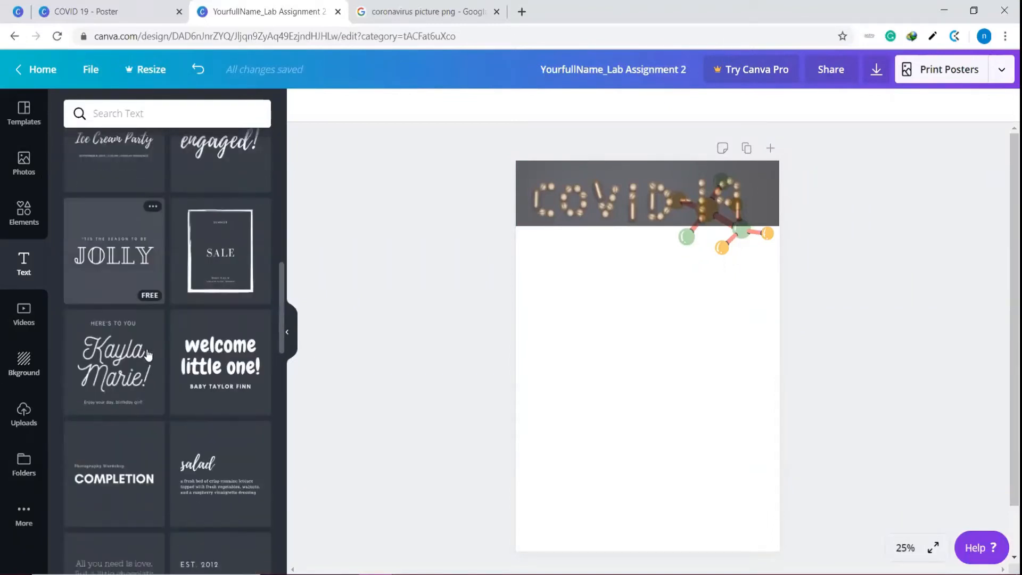
pyautogui.moveTo(217, 349)
pyautogui.mouseDown()
pyautogui.moveTo(307, 350)
pyautogui.moveTo(233, 355)
pyautogui.mouseUp()
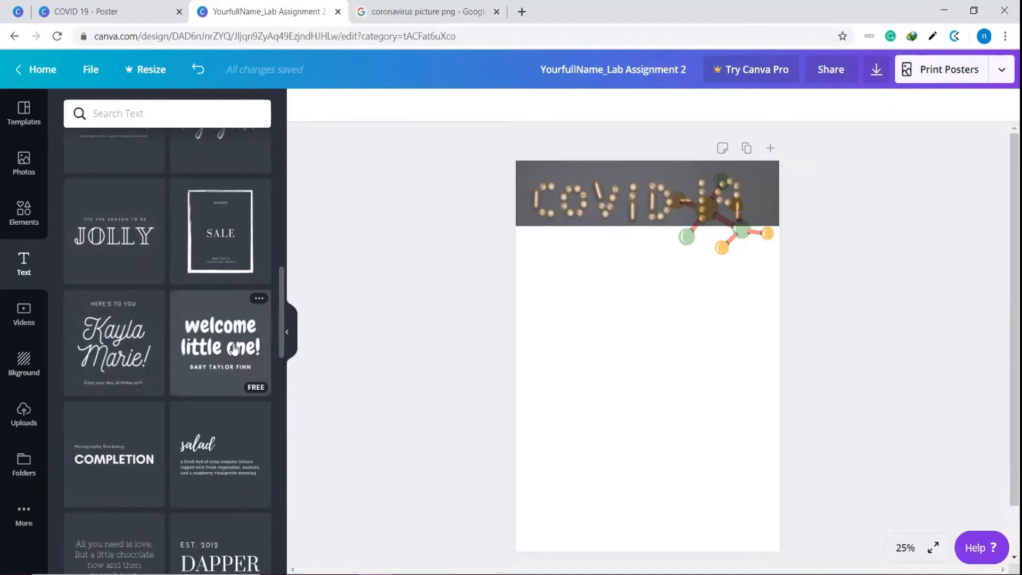
pyautogui.click(221, 349)
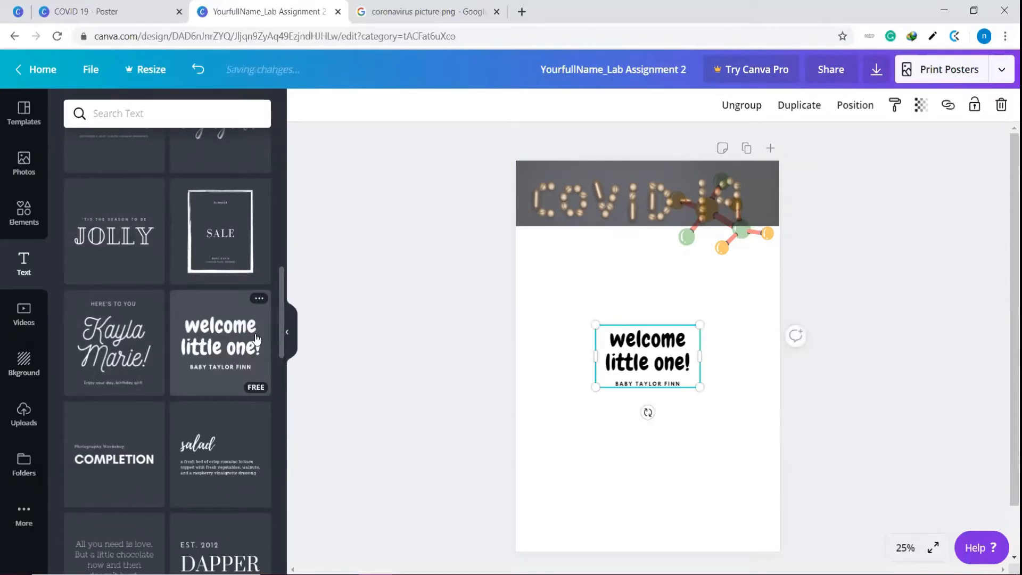
# Step: Replace the "welcome little one!" heading text with "HOW TO AVOID"
pyautogui.click(618, 341)
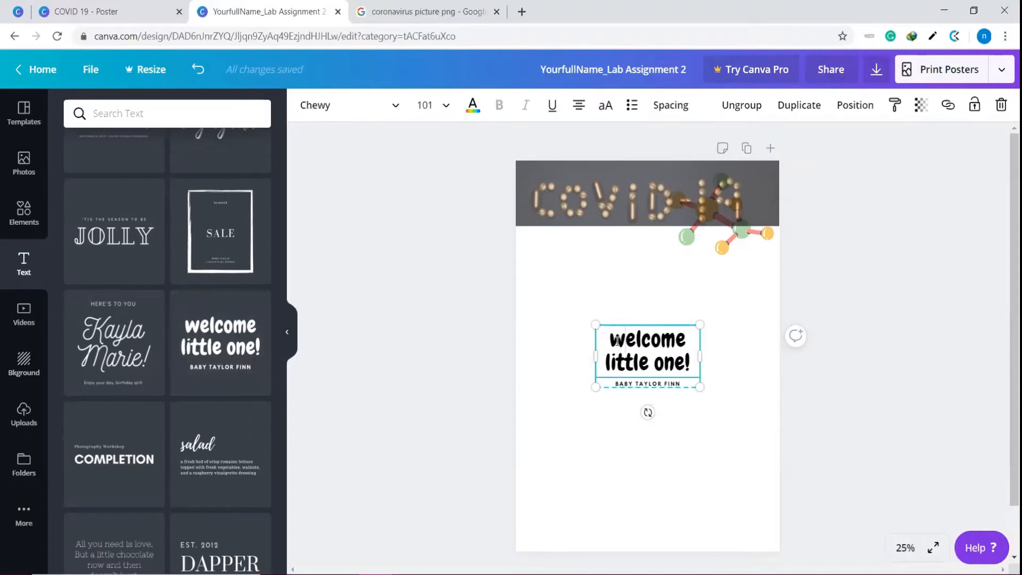
pyautogui.click(751, 380)
pyautogui.click(621, 353)
pyautogui.moveTo(613, 337); pyautogui.dragTo(690, 360)
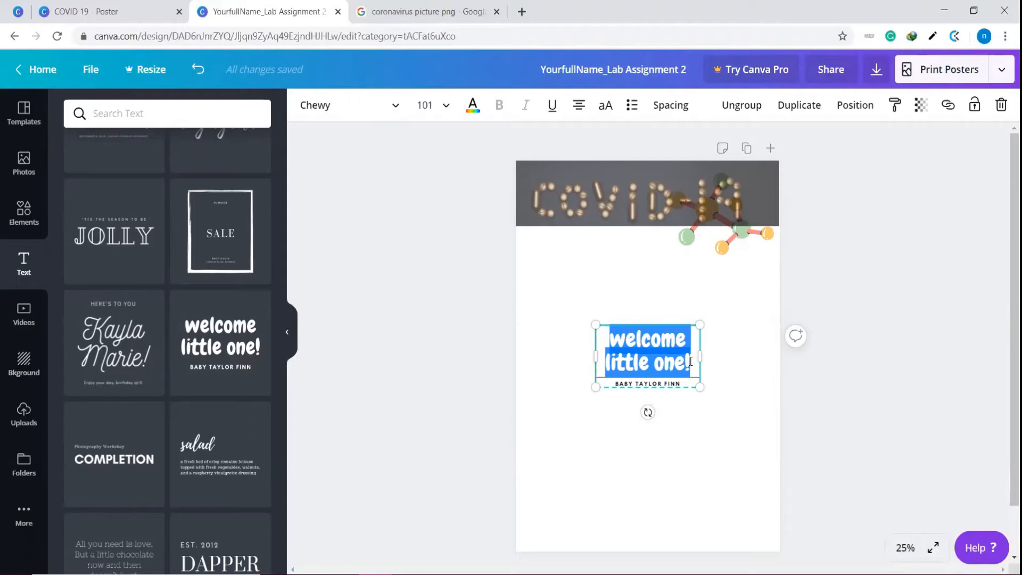
pyautogui.write('HOW')
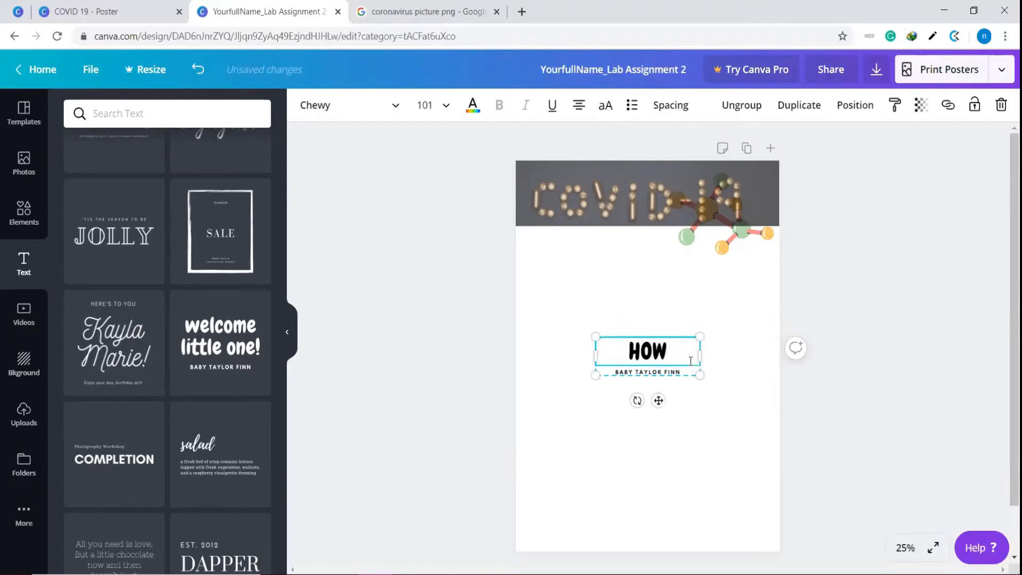
pyautogui.write(' TO')
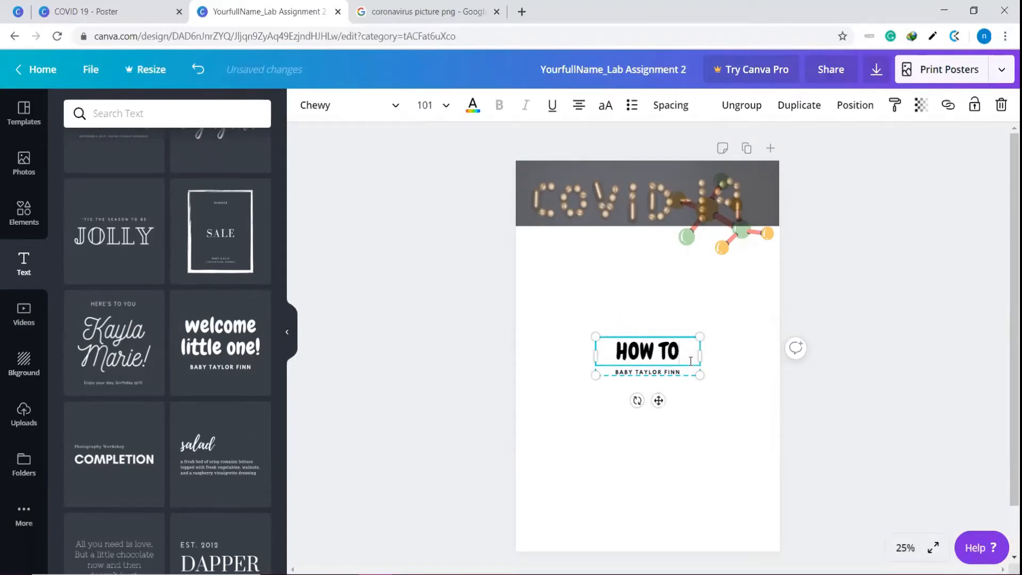
pyautogui.write(' AVOID')
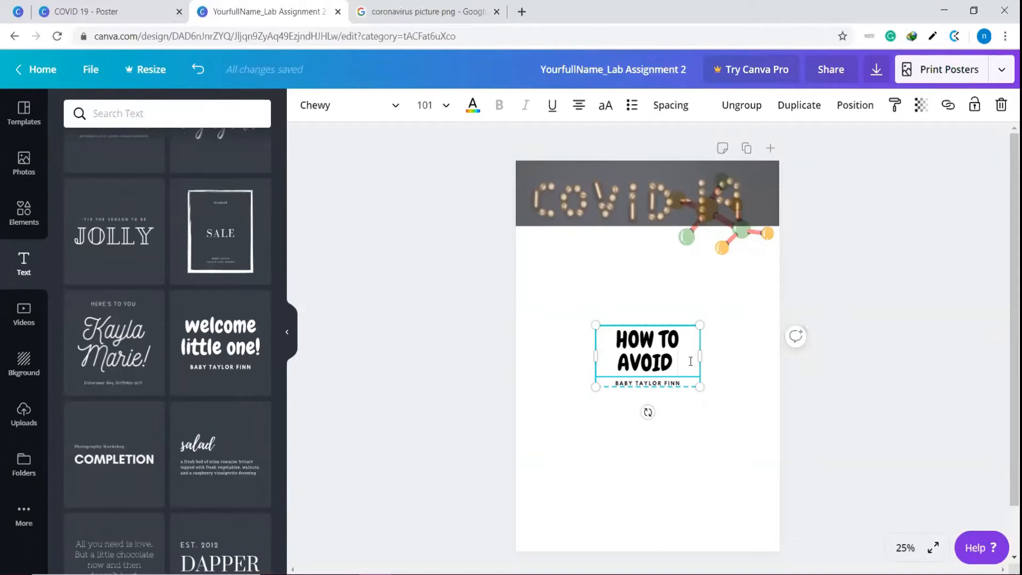
# Step: Delete the small subtitle line beneath the "HOW TO AVOID" heading, including its empty text box
pyautogui.click(675, 384)
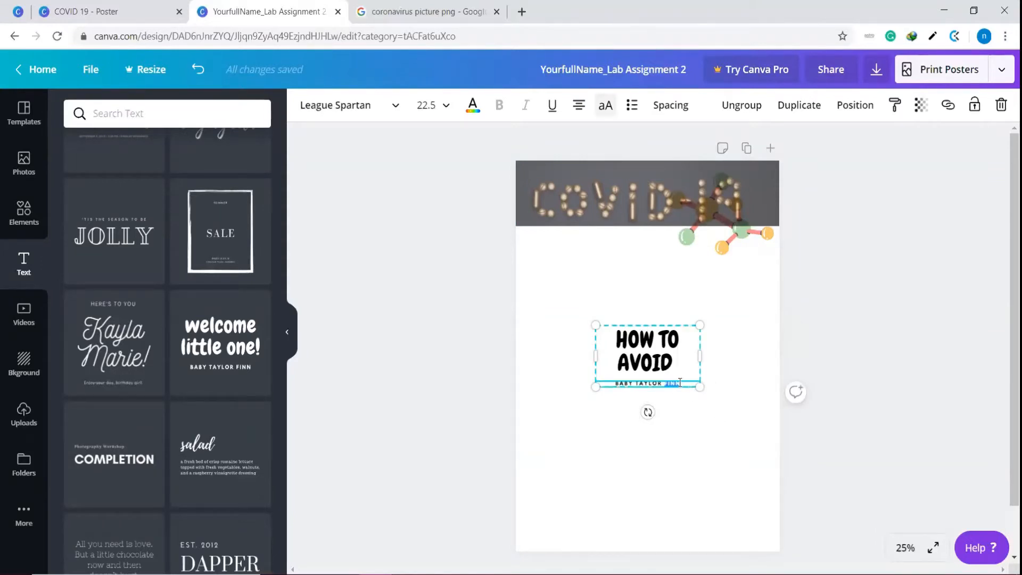
pyautogui.tripleClick(684, 384)
pyautogui.press('BackSpace')
pyautogui.click(667, 362)
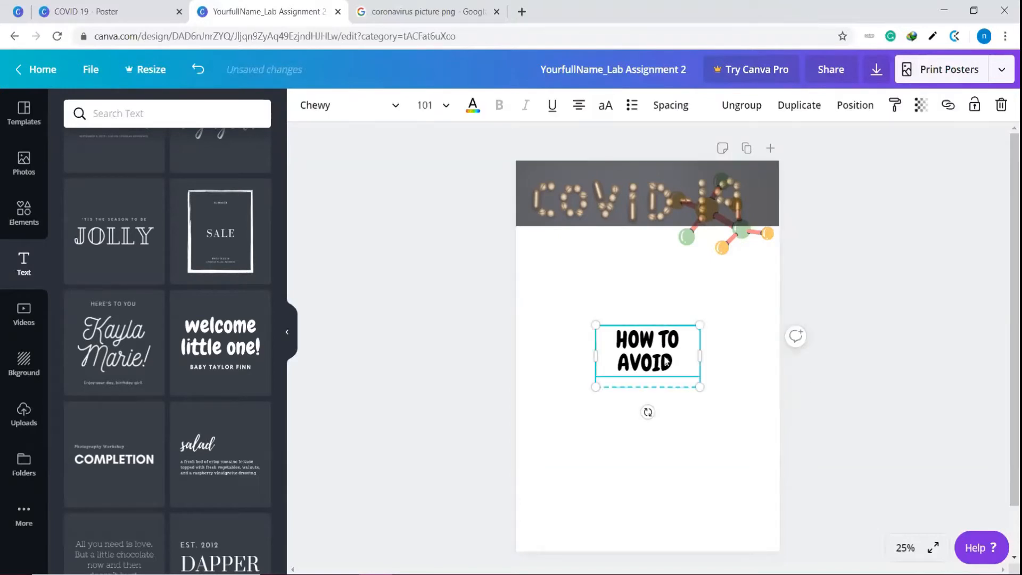
pyautogui.click(685, 392)
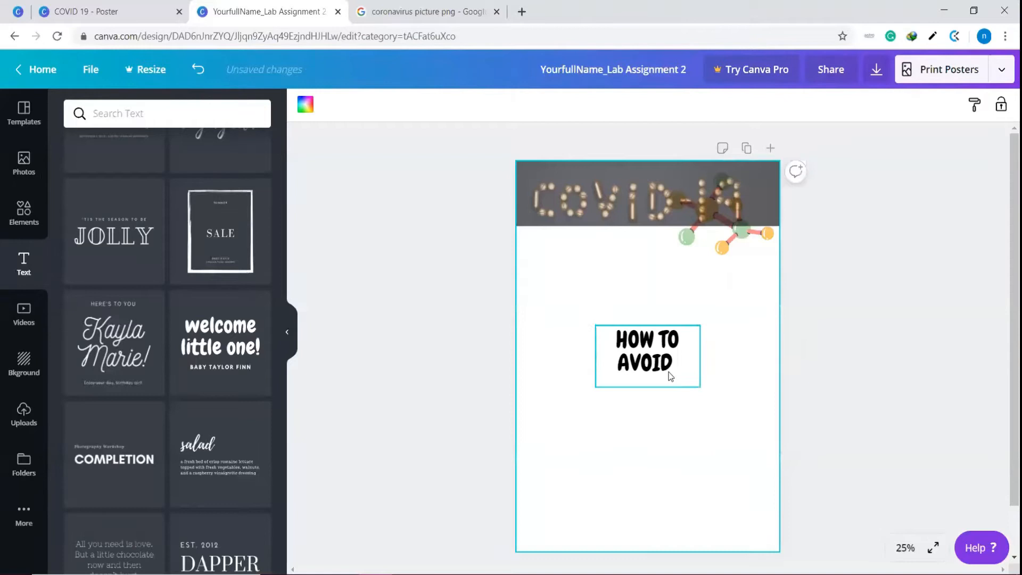
pyautogui.click(668, 380)
pyautogui.click(666, 386)
pyautogui.press('Delete')
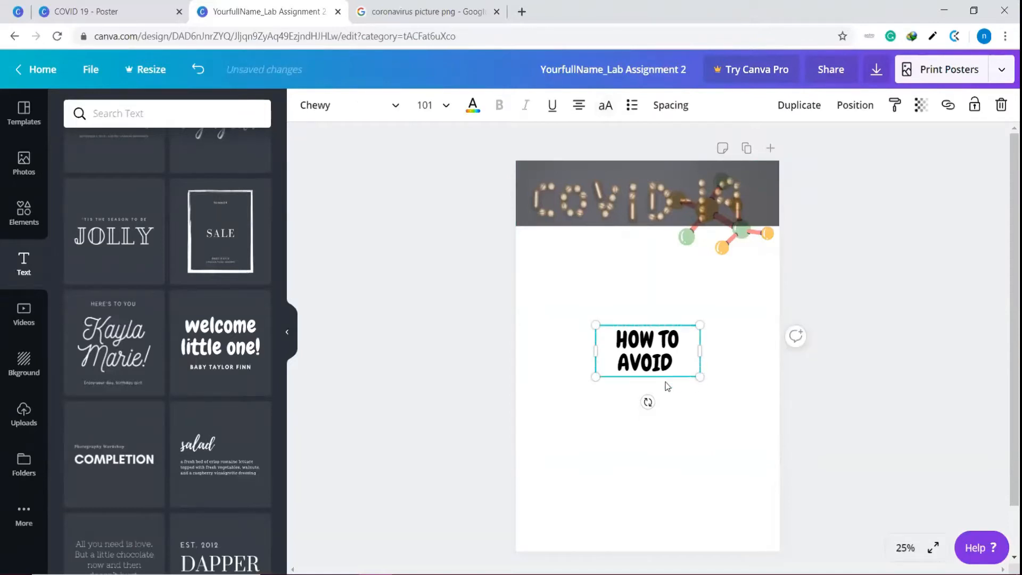
# Step: Move the COVID-19 banner down the page and place the "HOW TO AVOID" heading at the poster's top beside the molecule graphic
pyautogui.moveTo(681, 363); pyautogui.dragTo(663, 290)
pyautogui.moveTo(668, 210); pyautogui.dragTo(669, 382)
pyautogui.moveTo(647, 281); pyautogui.dragTo(643, 198)
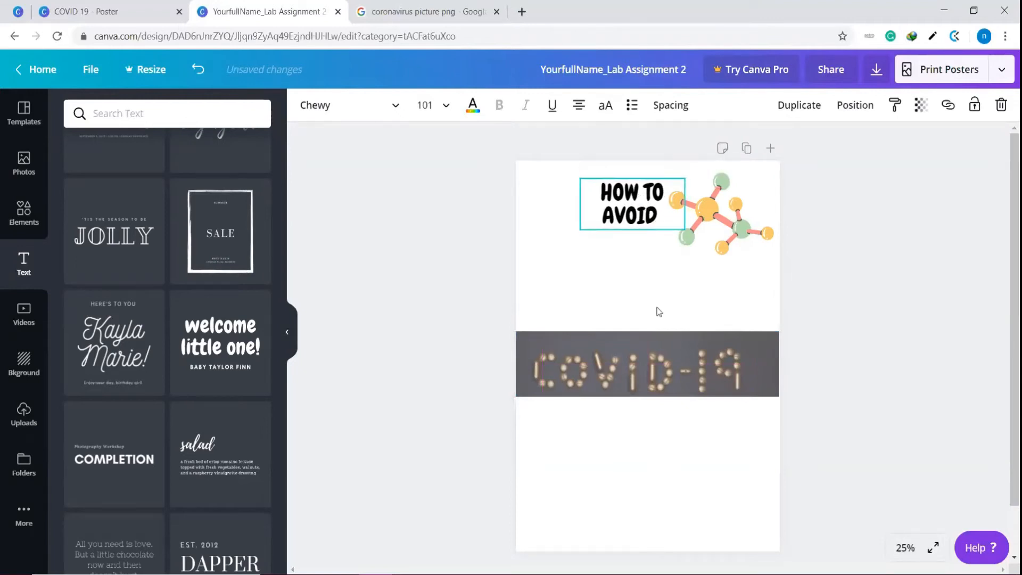
# Step: Place the COVID-19 banner just below the heading, trim both its ends, and nudge the molecule graphic slightly up
pyautogui.moveTo(673, 367); pyautogui.dragTo(679, 282)
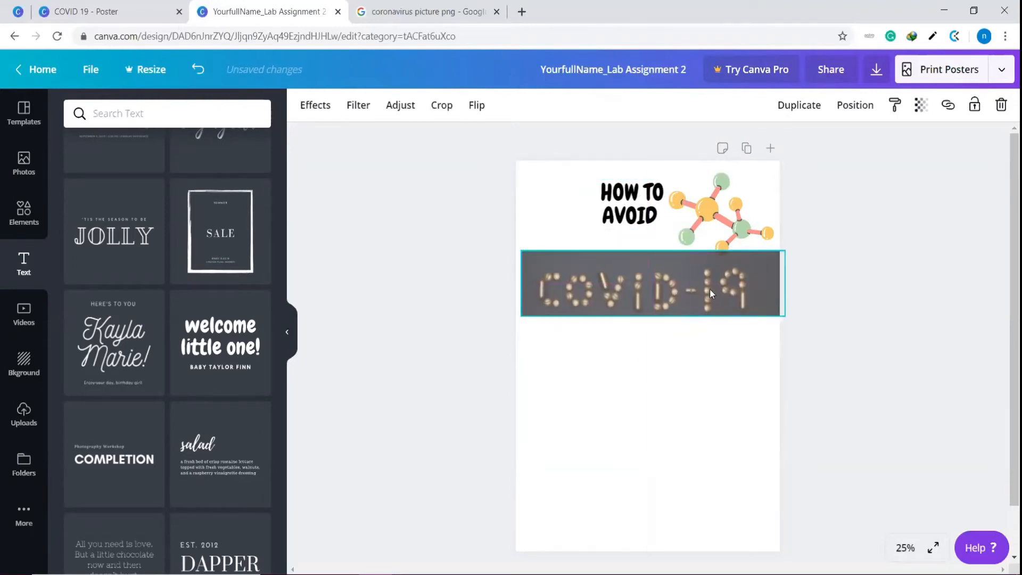
pyautogui.moveTo(759, 278); pyautogui.dragTo(752, 279)
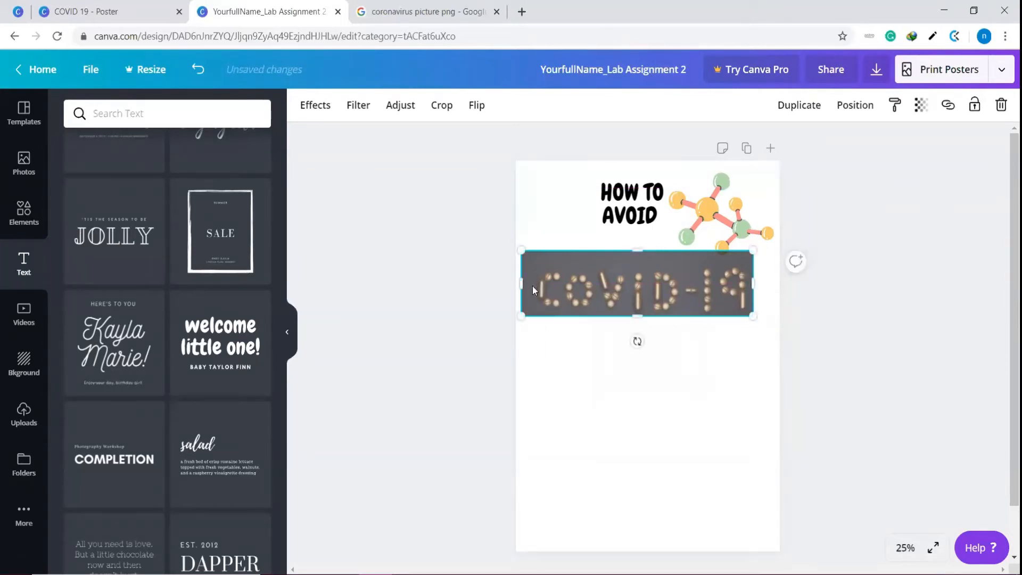
pyautogui.moveTo(534, 283); pyautogui.dragTo(539, 284)
pyautogui.moveTo(731, 227); pyautogui.dragTo(730, 221)
pyautogui.moveTo(702, 295); pyautogui.dragTo(703, 307)
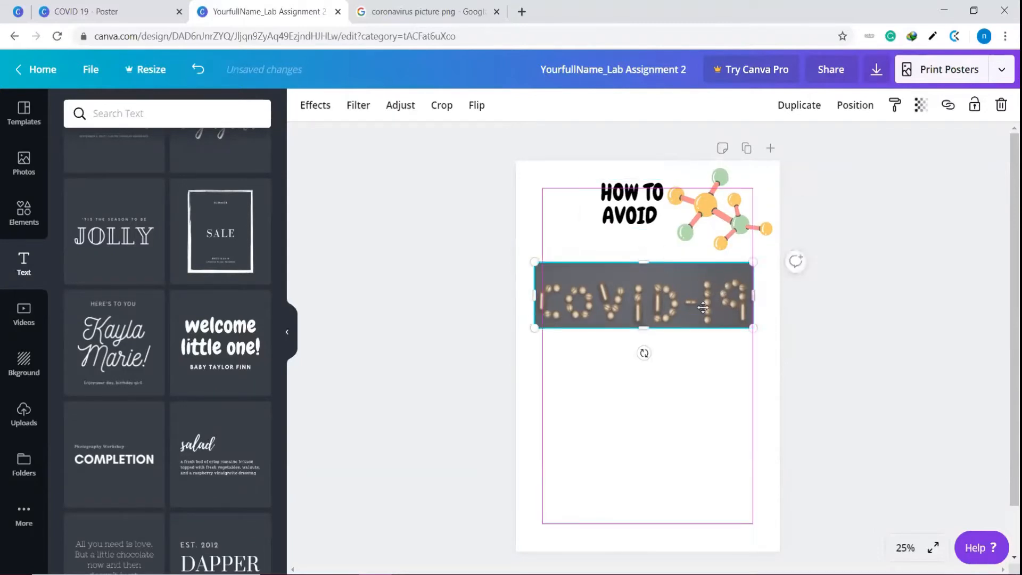
pyautogui.click(843, 319)
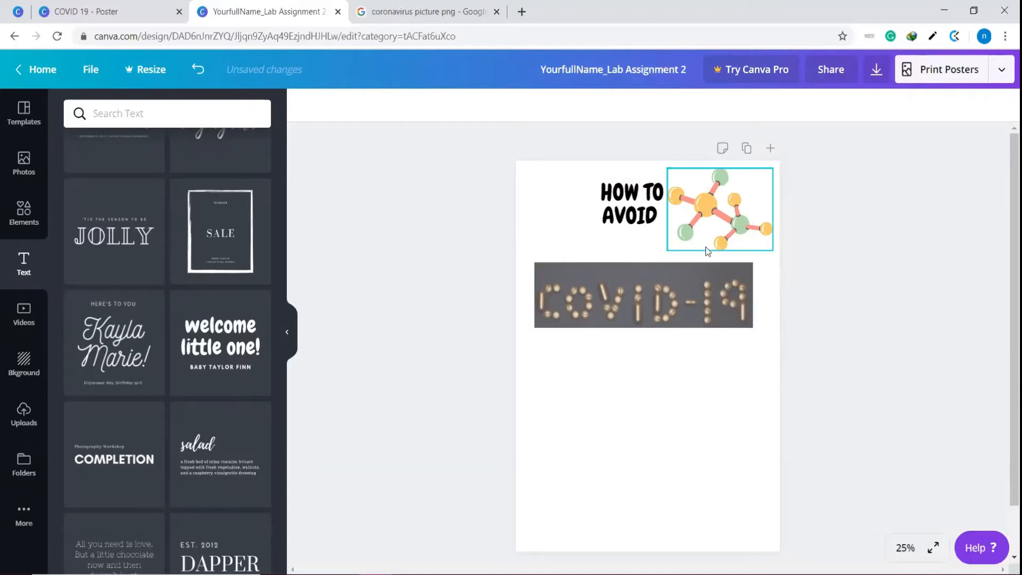
# Step: Try the solid orange and coral red colours and the blue watercolour texture as the poster background
pyautogui.click(28, 323)
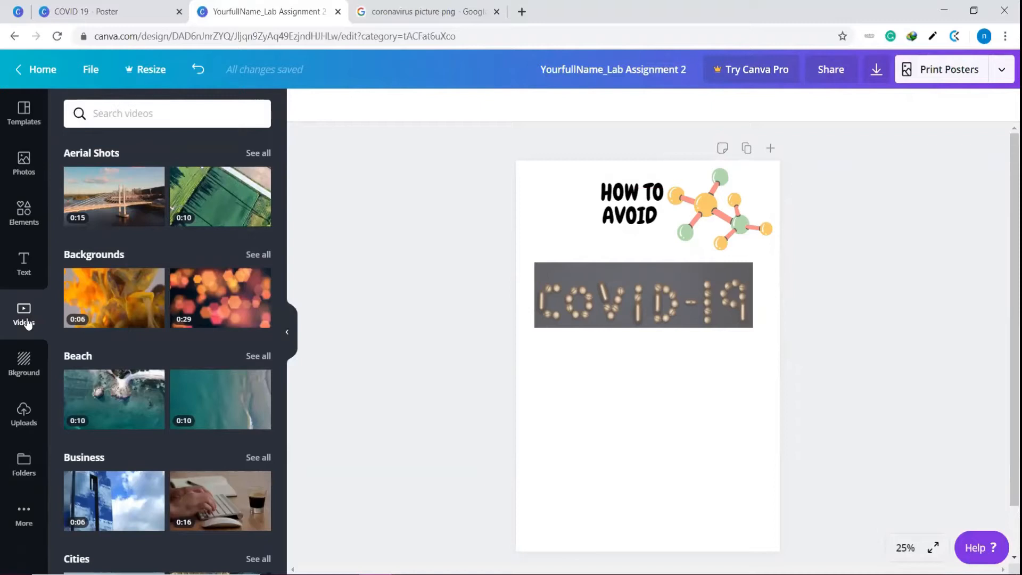
pyautogui.click(17, 363)
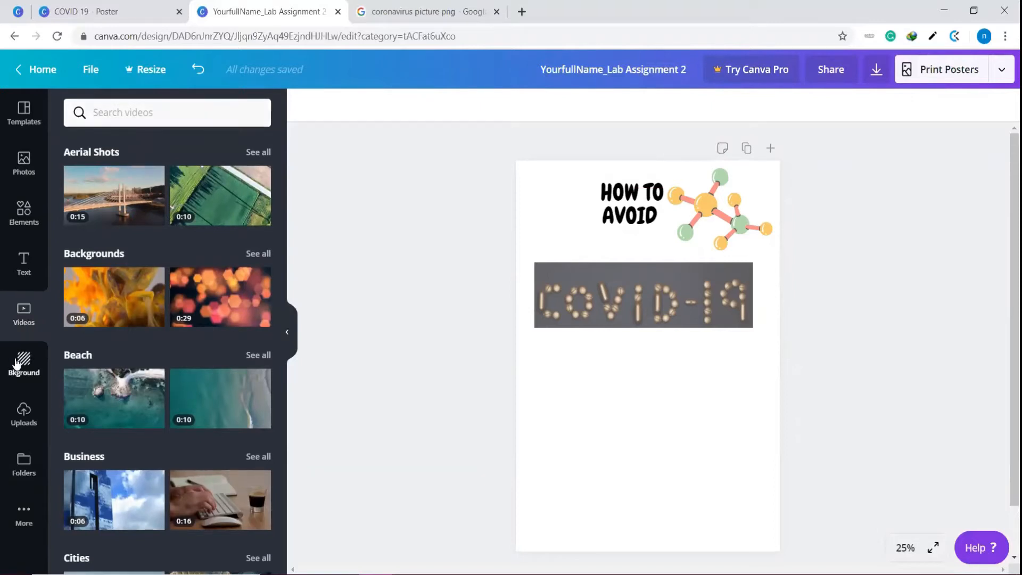
pyautogui.scroll(-8, 221, 360)
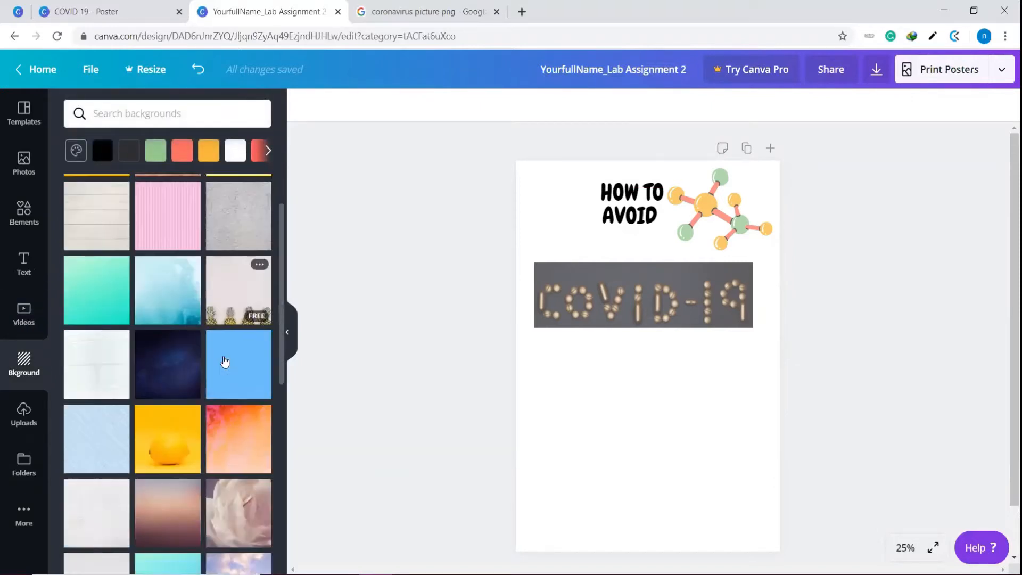
pyautogui.scroll(8, 225, 362)
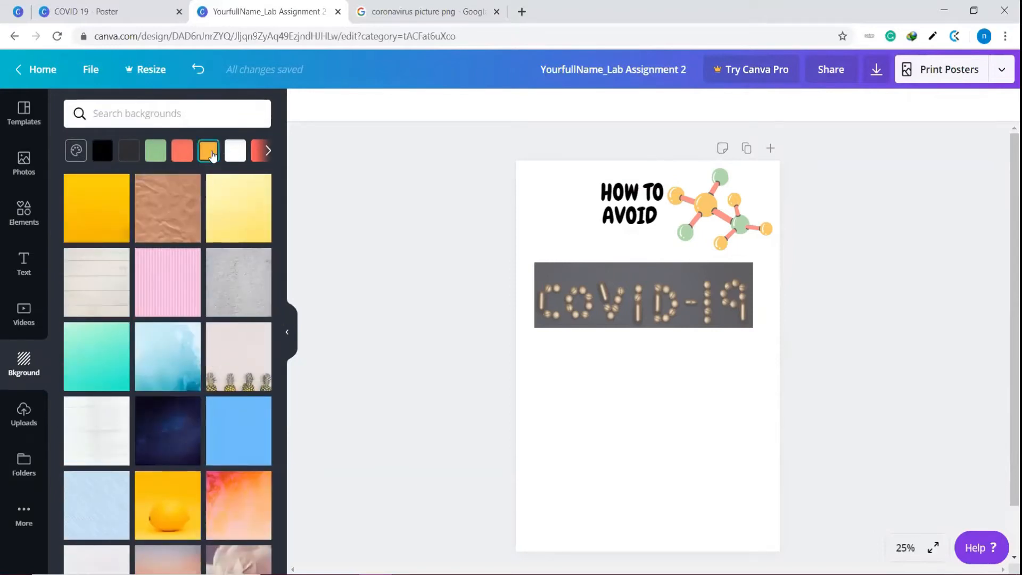
pyautogui.click(210, 153)
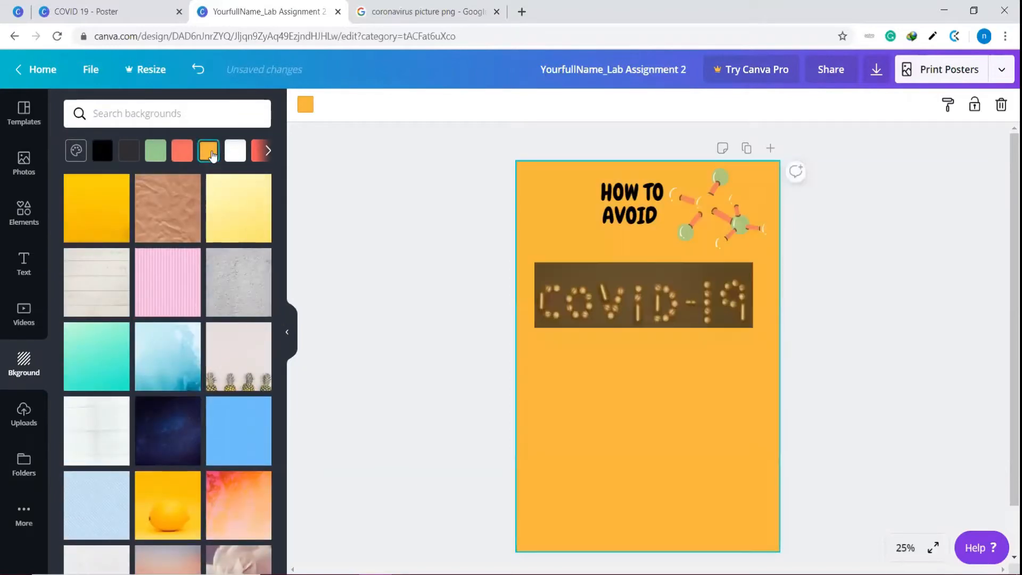
pyautogui.click(268, 151)
pyautogui.click(80, 153)
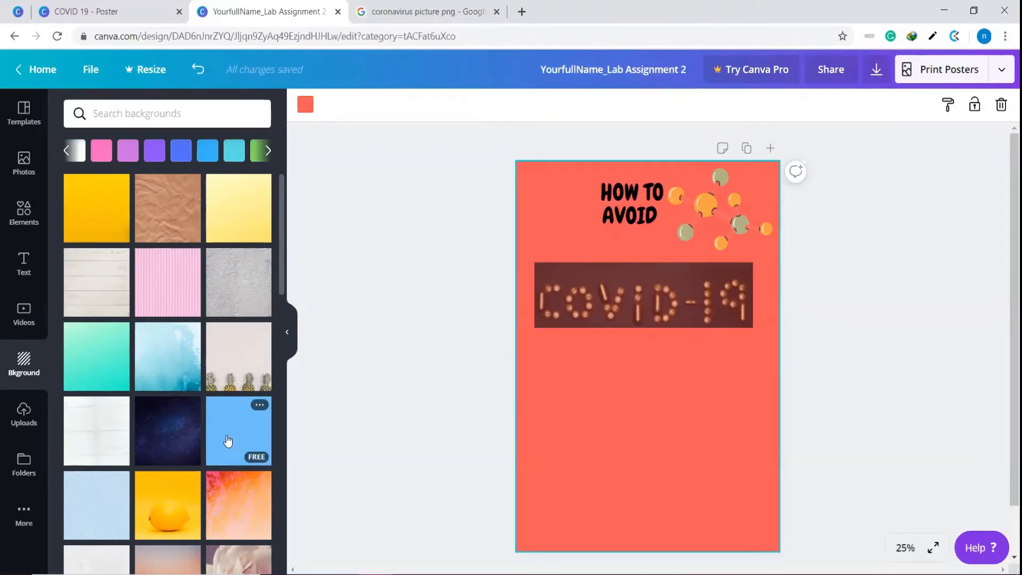
pyautogui.click(180, 375)
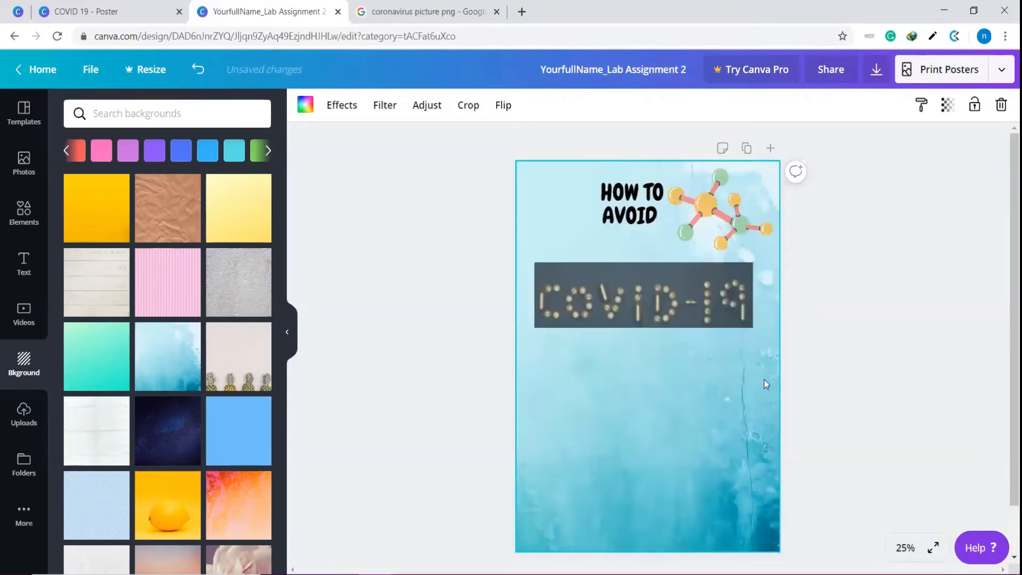
# Step: Shift the COVID-19 banner slightly up and to the right beneath the heading
pyautogui.click(717, 222)
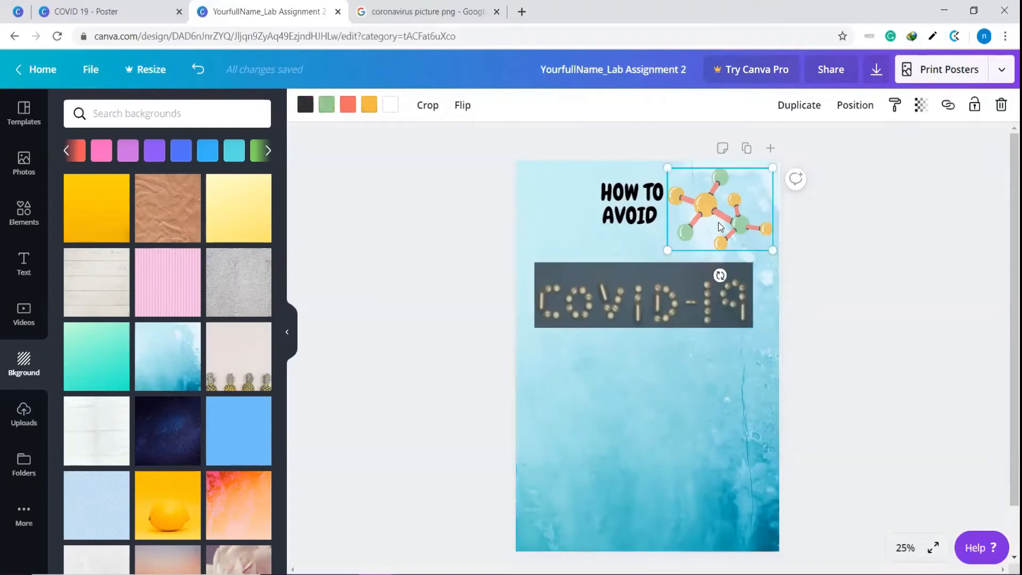
pyautogui.click(691, 308)
pyautogui.moveTo(700, 306); pyautogui.dragTo(708, 324)
pyautogui.click(689, 419)
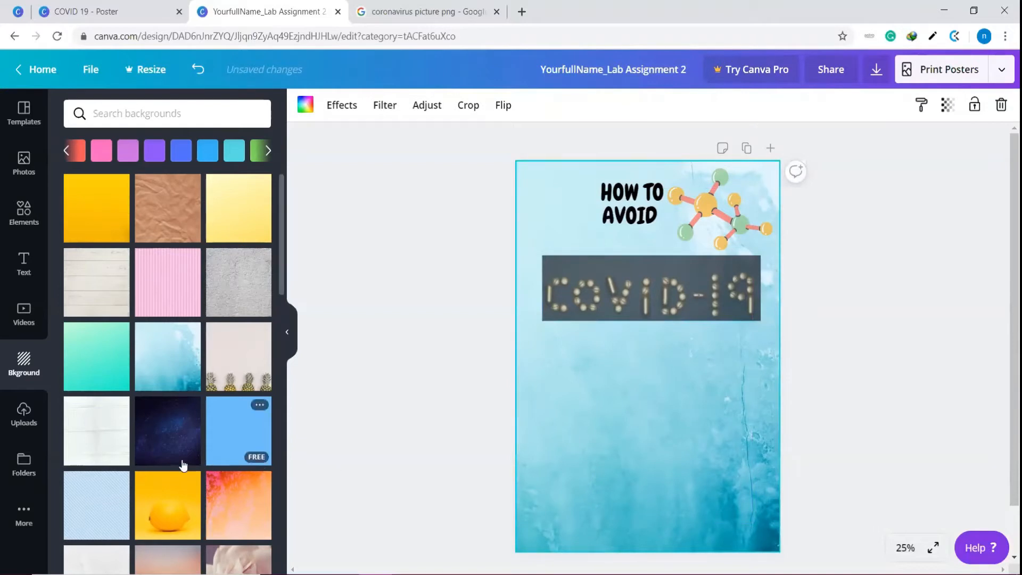
# Step: Apply the multicoloured confetti background to the poster and set its transparency value to 65
pyautogui.scroll(-3, 168, 441)
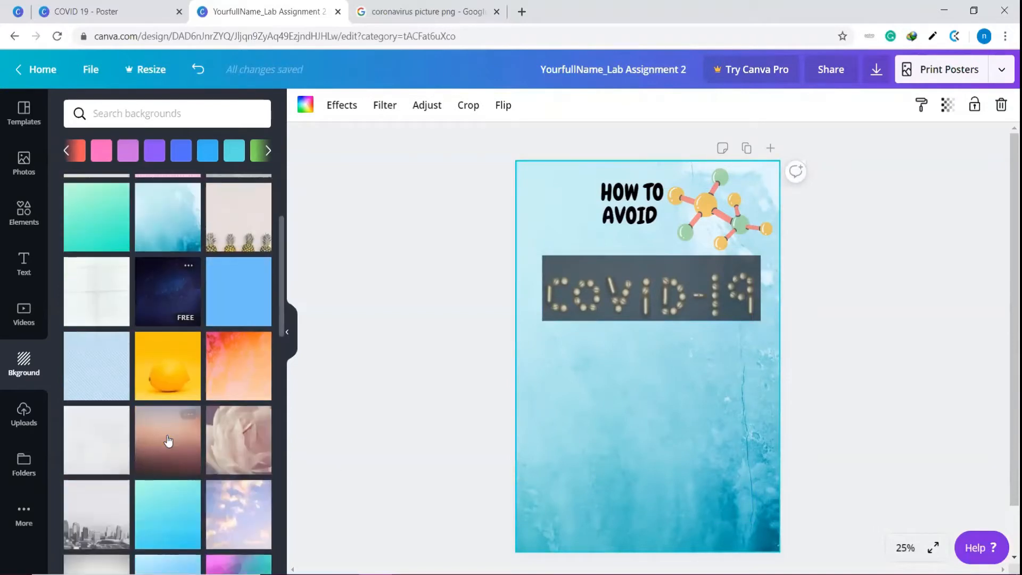
pyautogui.scroll(-6, 159, 489)
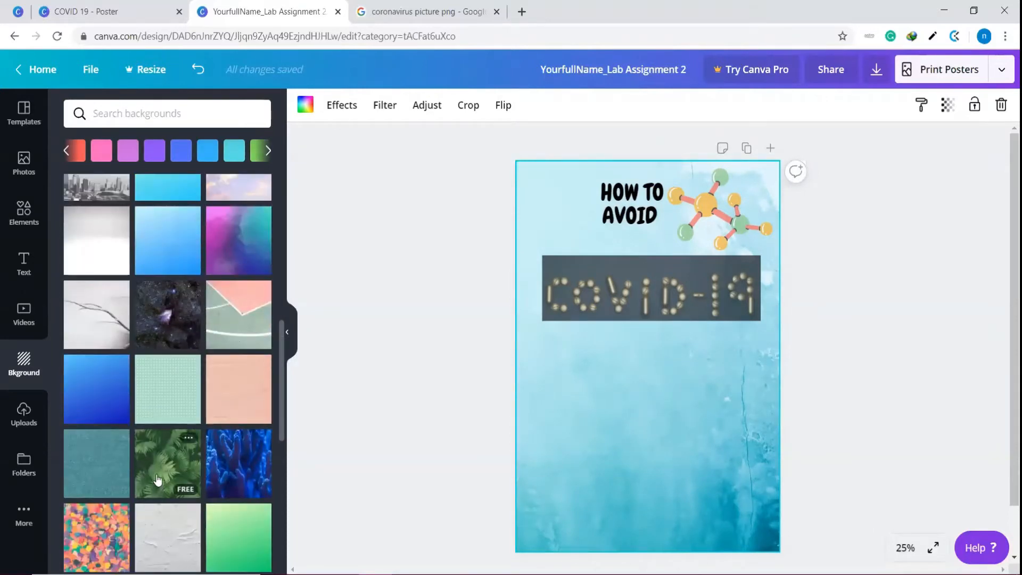
pyautogui.scroll(-3, 155, 479)
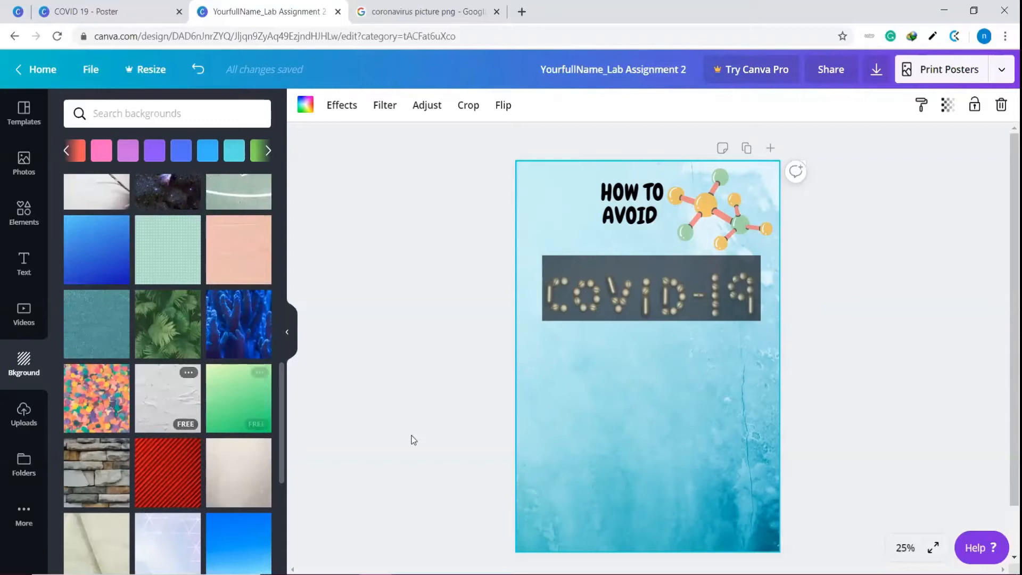
pyautogui.click(95, 414)
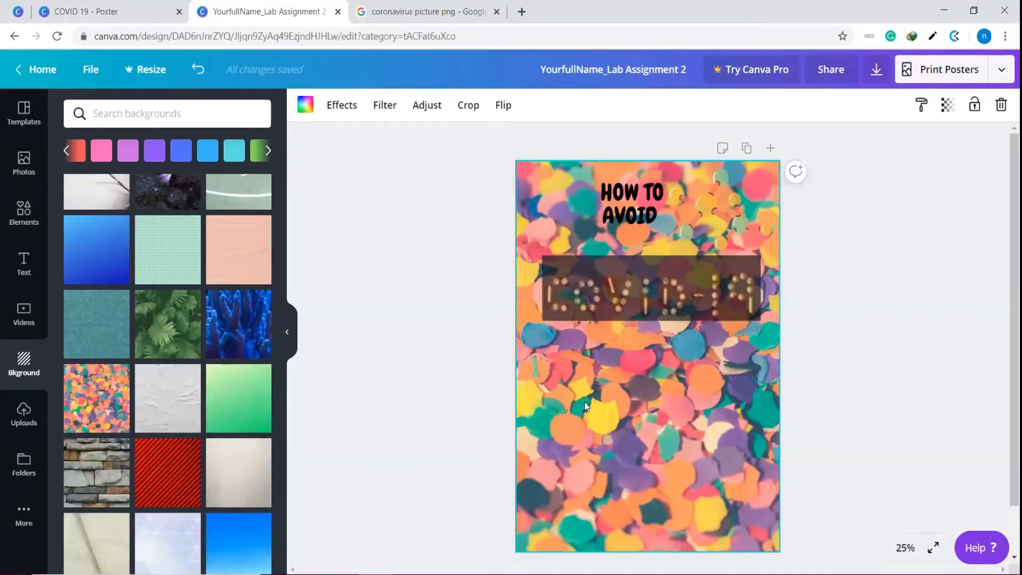
pyautogui.click(948, 107)
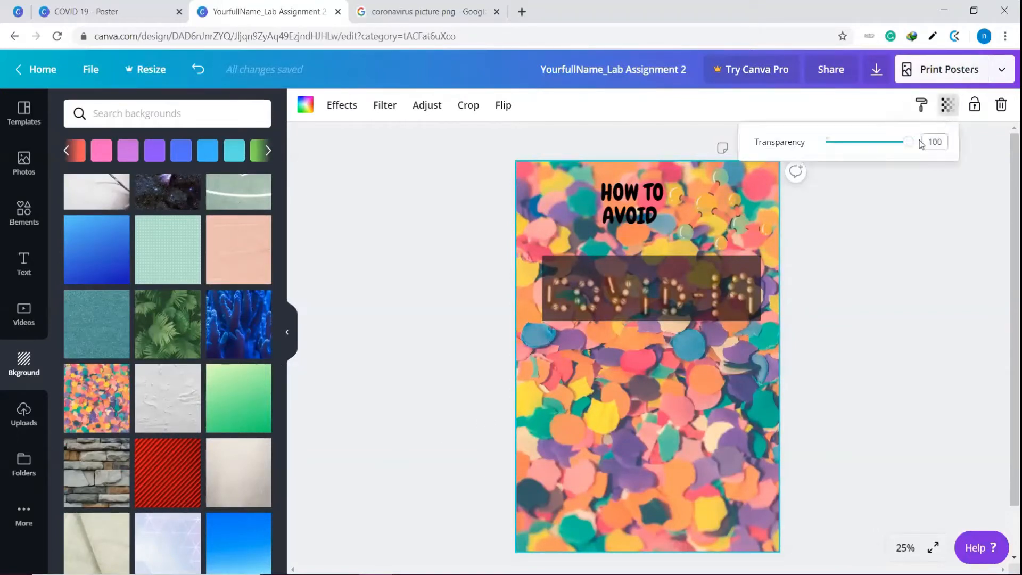
pyautogui.moveTo(905, 150); pyautogui.dragTo(883, 164)
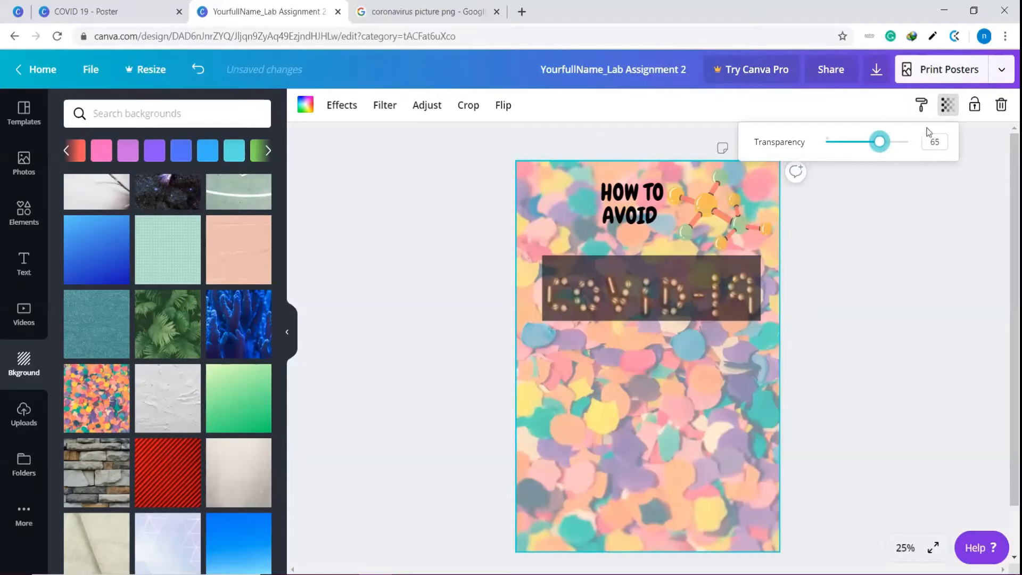
# Step: Replace the confetti background with the free blue watercolour texture
pyautogui.click(947, 229)
pyautogui.scroll(-3, 137, 319)
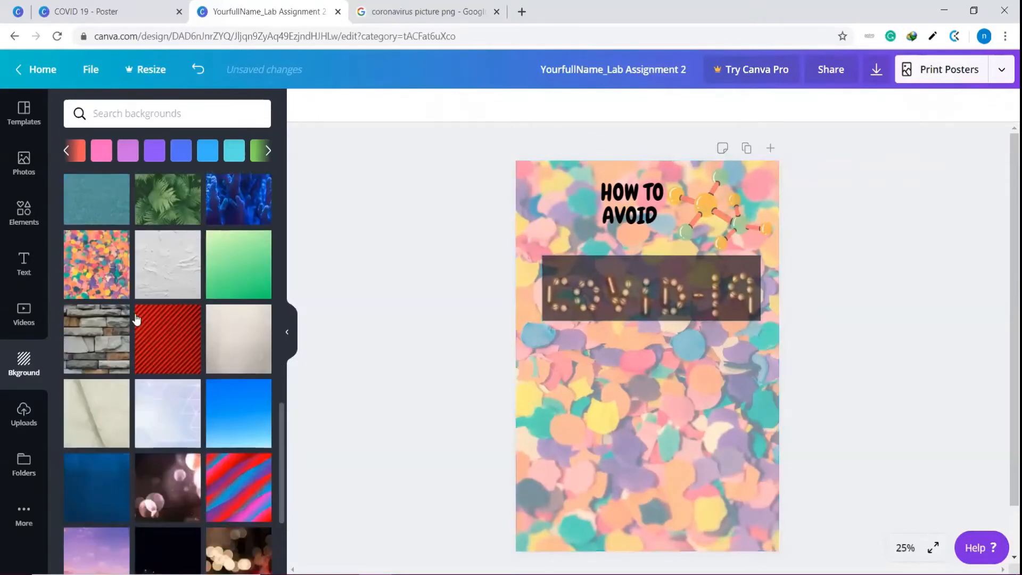
pyautogui.scroll(-5, 222, 382)
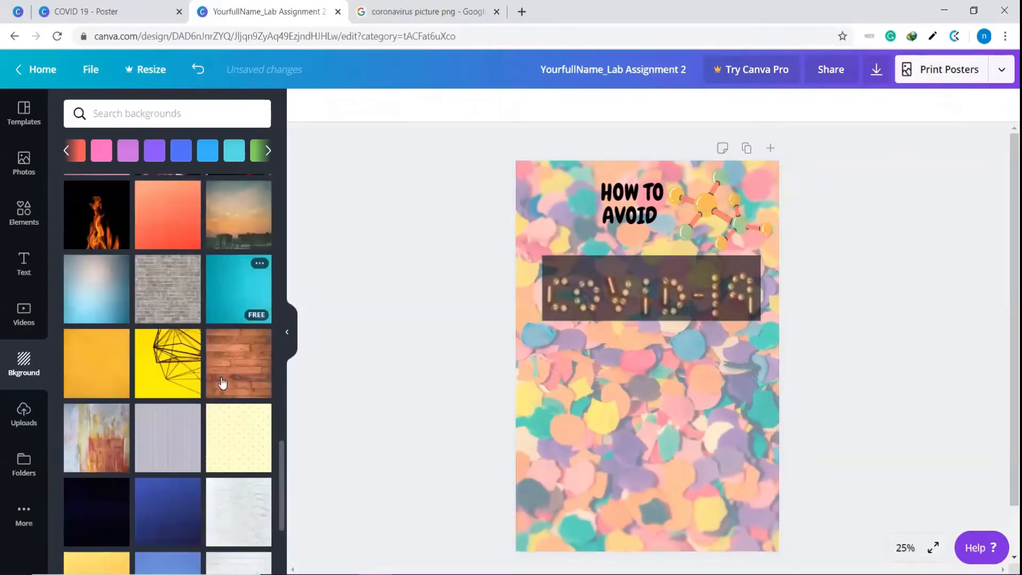
pyautogui.scroll(-10, 222, 382)
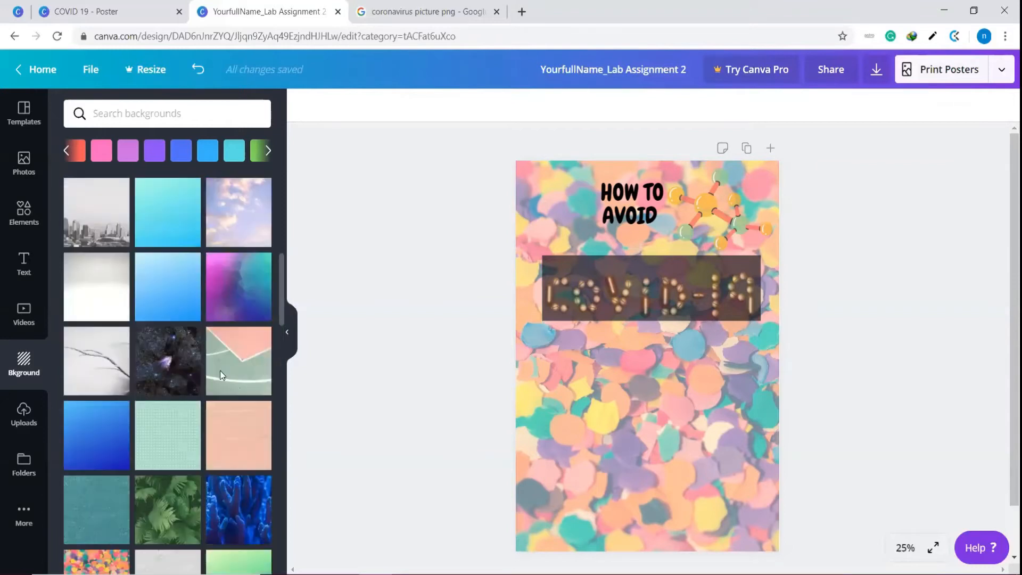
pyautogui.scroll(5, 221, 376)
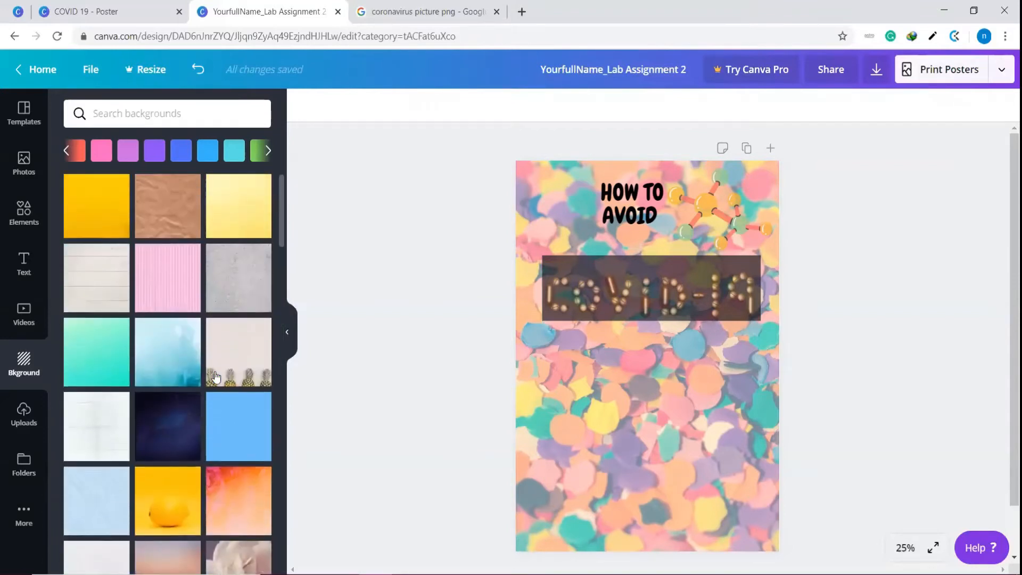
pyautogui.click(161, 380)
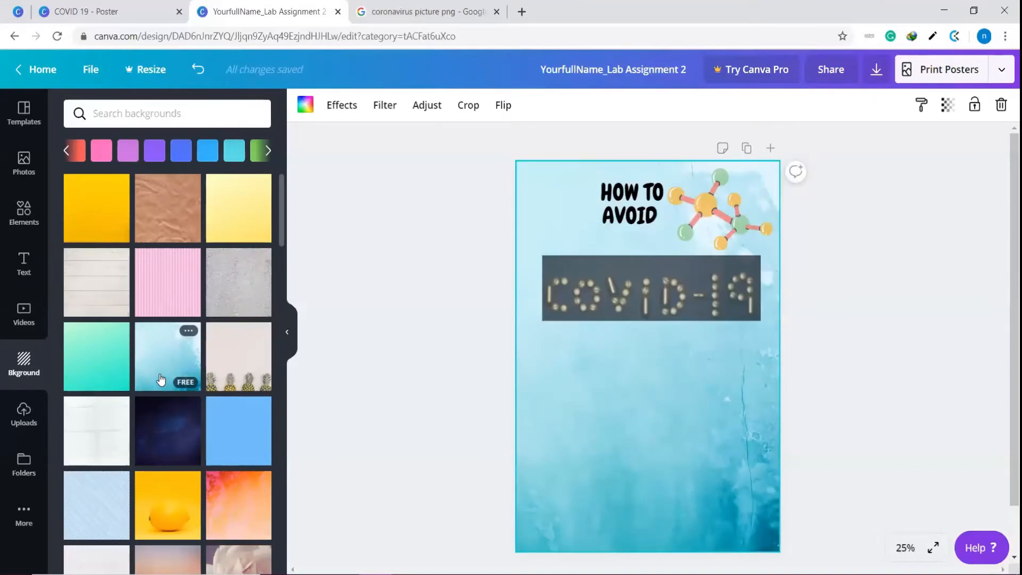
pyautogui.click(749, 208)
pyautogui.click(809, 275)
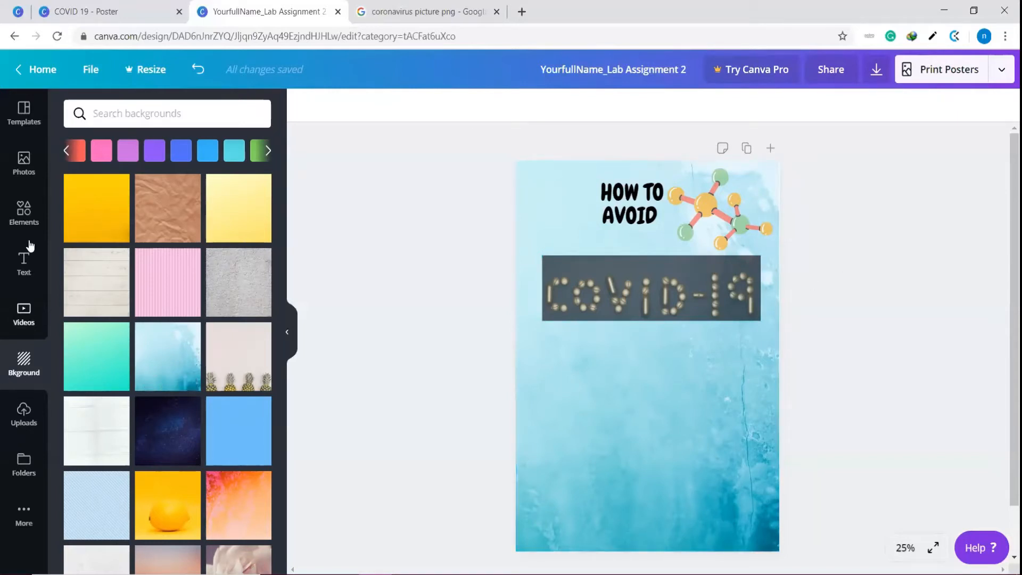
# Step: Find the black outline coronavirus icon in the Google image results and open its Icons8 page
pyautogui.click(23, 417)
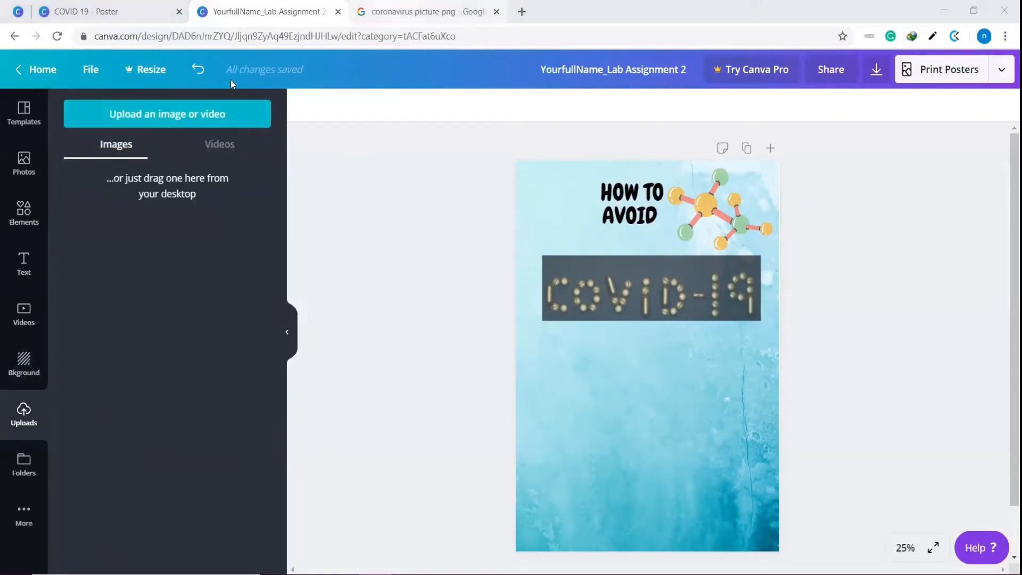
pyautogui.click(426, 11)
pyautogui.scroll(-3, 265, 337)
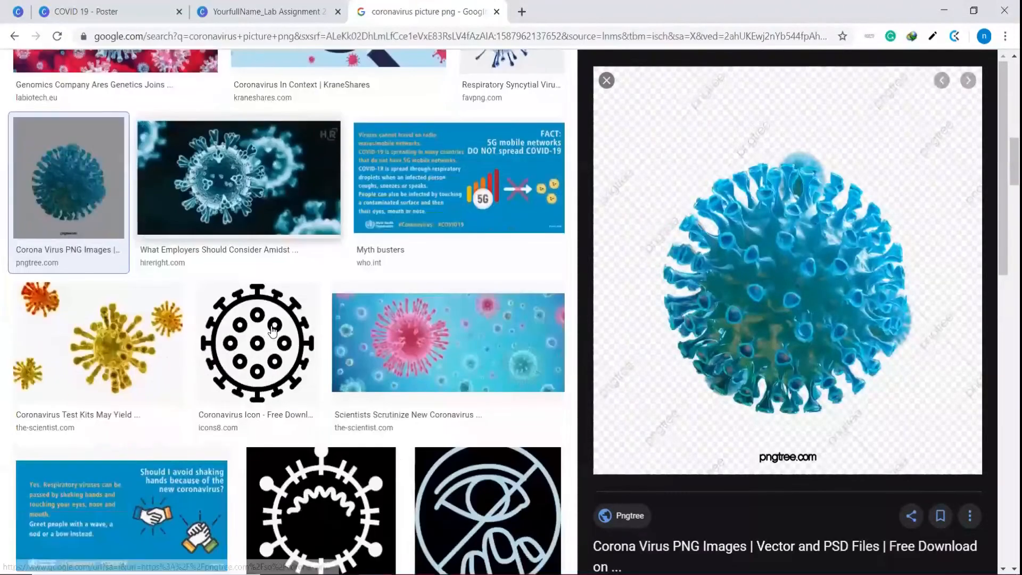
pyautogui.click(264, 336)
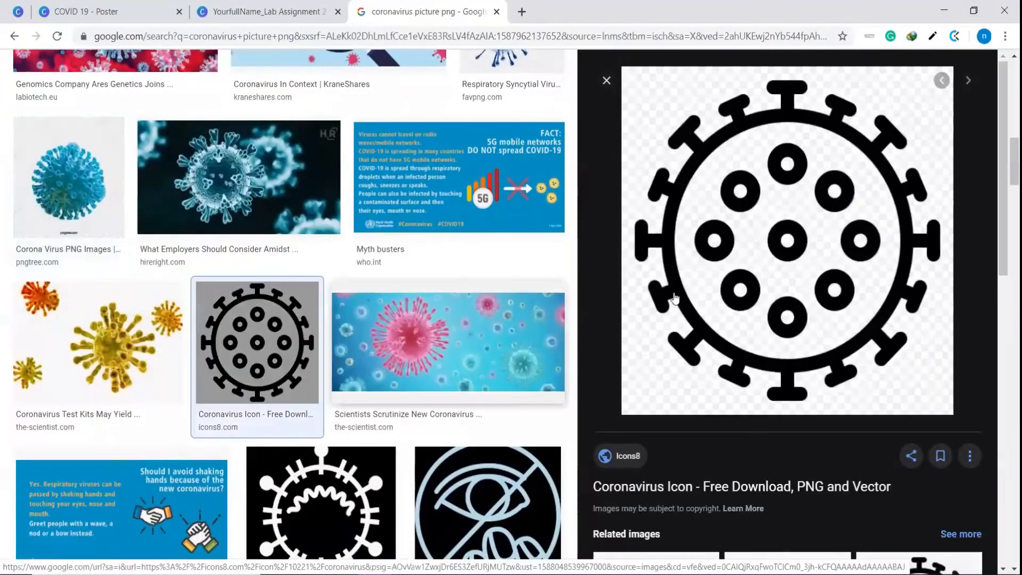
pyautogui.click(748, 258)
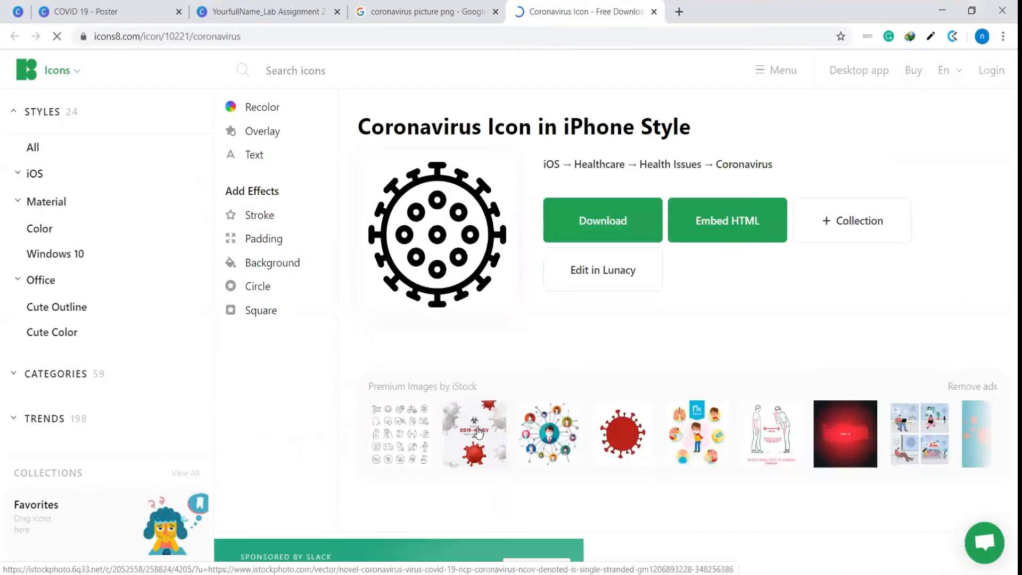
pyautogui.scroll(-4, 478, 432)
pyautogui.scroll(4, 481, 422)
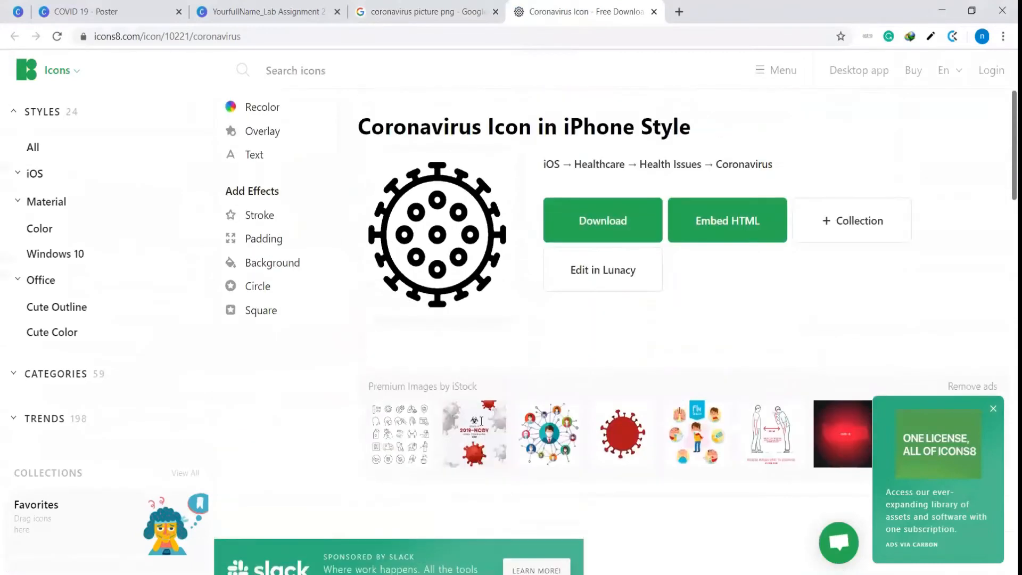
pyautogui.click(631, 432)
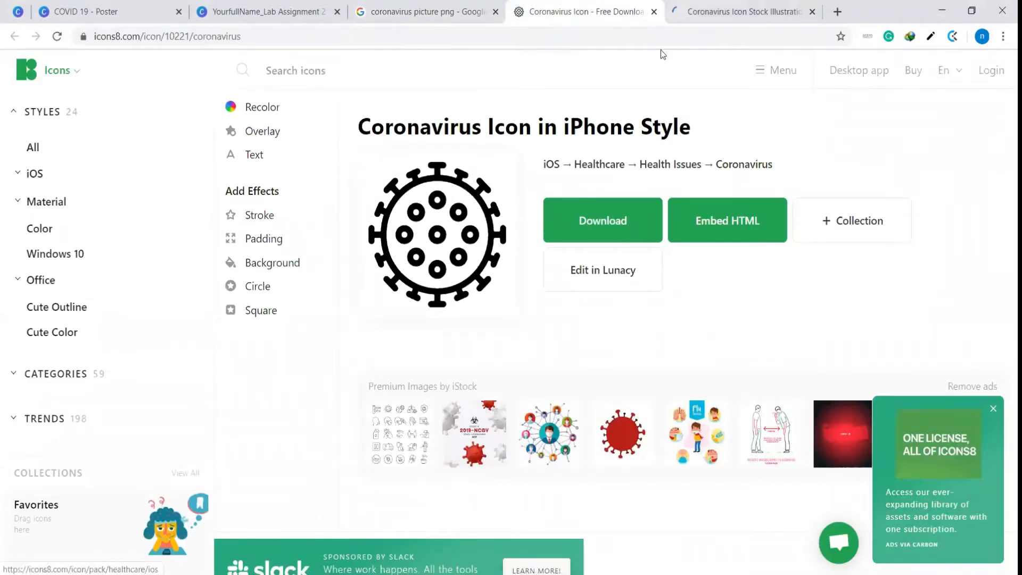
pyautogui.click(730, 12)
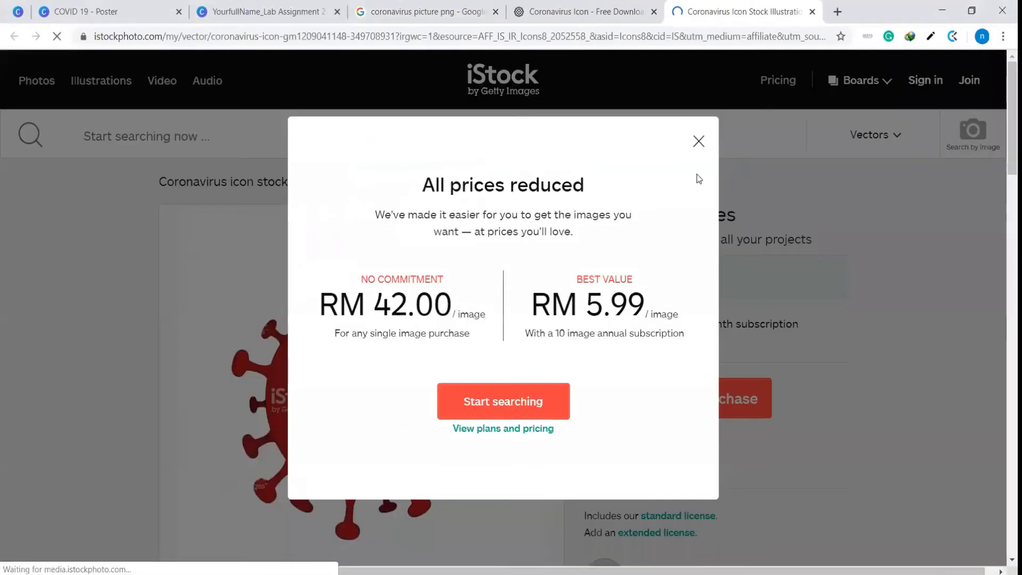
pyautogui.click(812, 12)
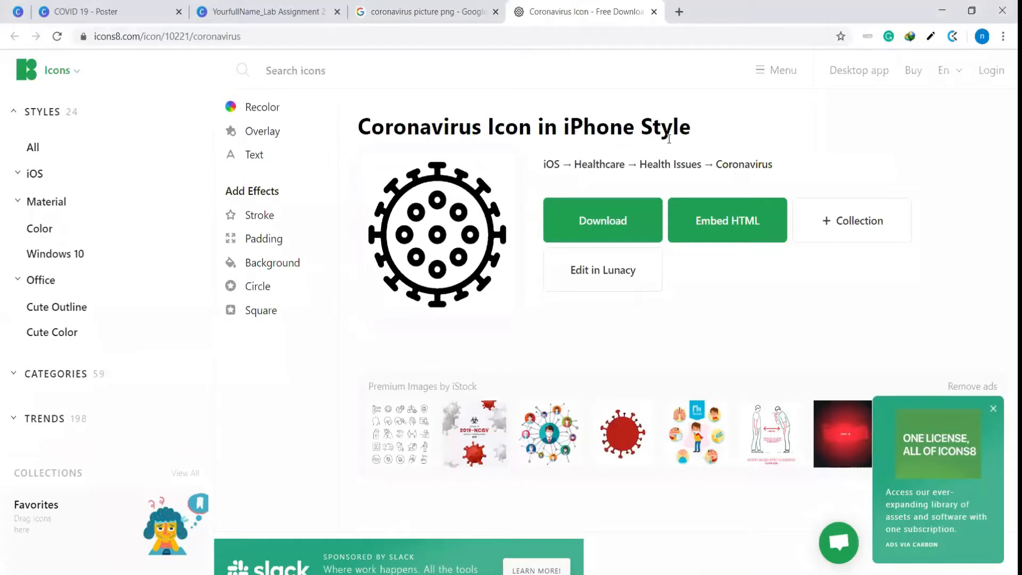
# Step: Download the coronavirus icon for free as a 50px PNG and close the download dialog
pyautogui.click(608, 220)
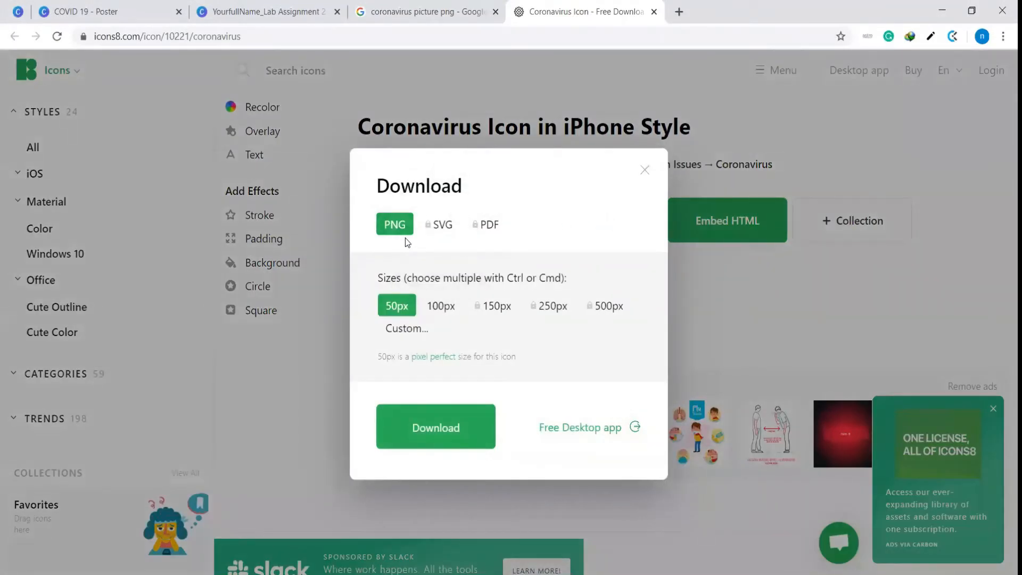
pyautogui.click(443, 430)
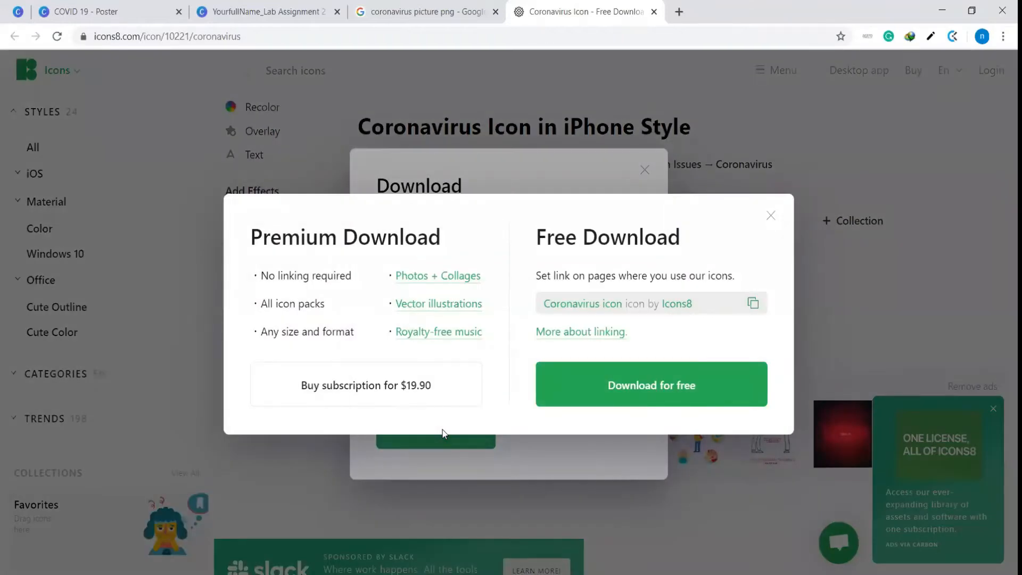
pyautogui.click(631, 386)
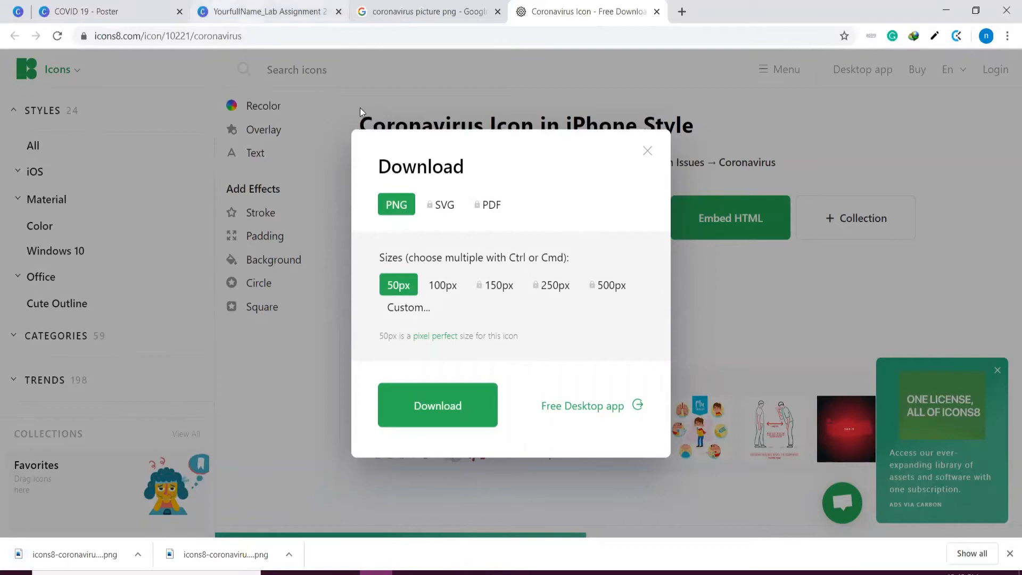
pyautogui.click(647, 151)
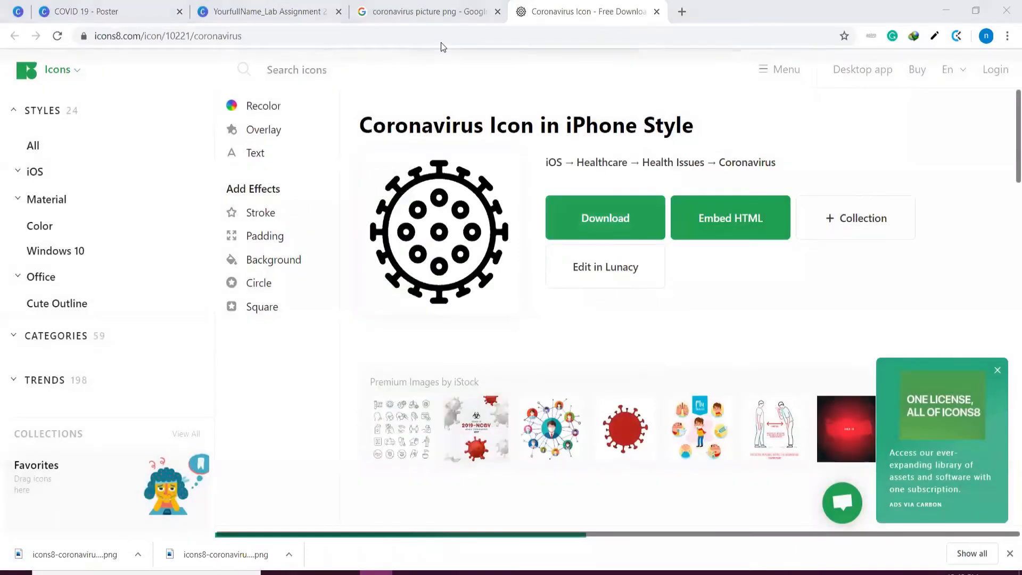
# Step: Switch back to the Canva poster, upload the coronavirus icon from the Downloads folder and add it to the page
pyautogui.click(290, 12)
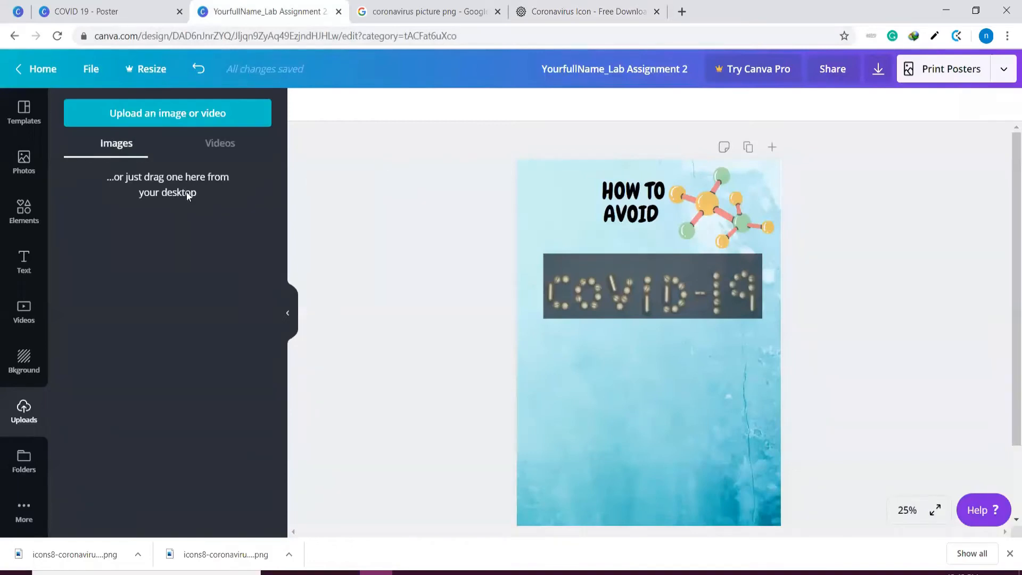
pyautogui.click(135, 109)
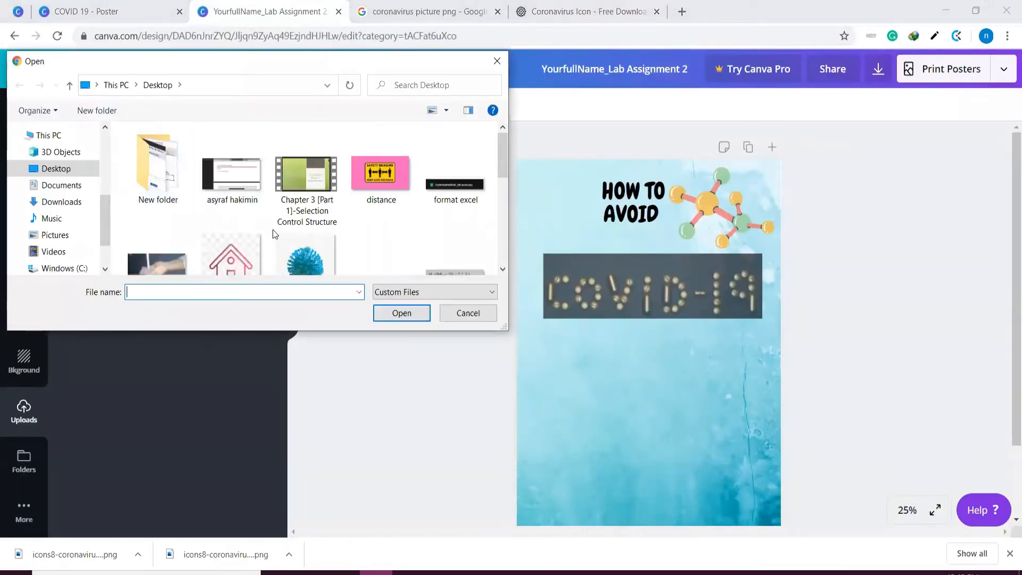
pyautogui.click(62, 202)
pyautogui.doubleClick(186, 187)
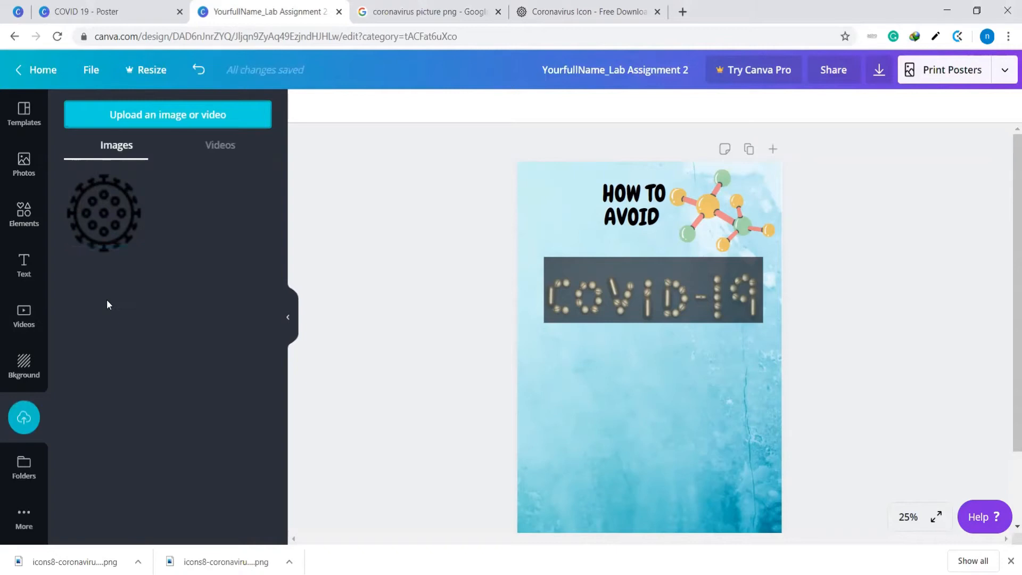
pyautogui.click(90, 228)
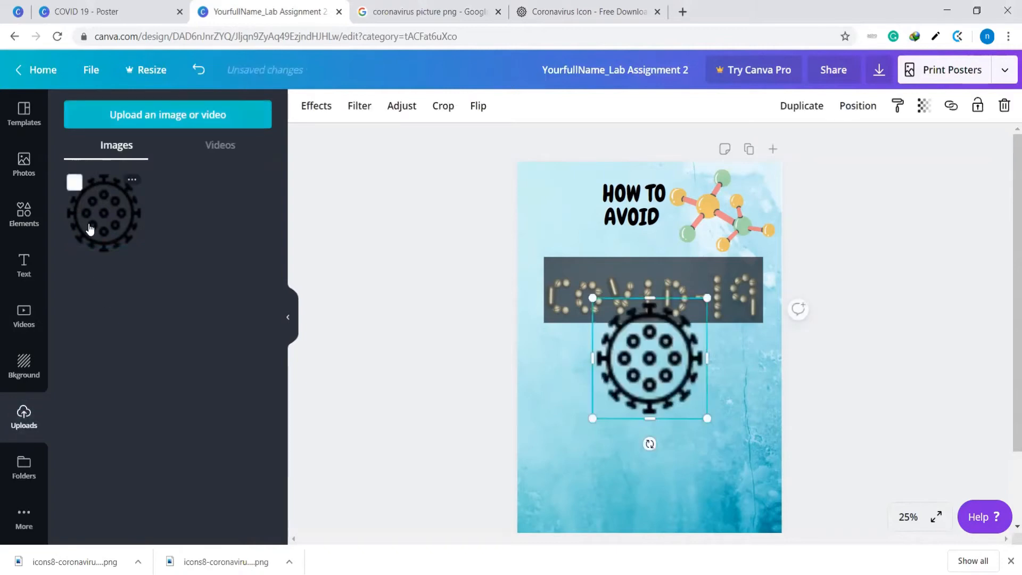
# Step: Place the coronavirus icon in the poster's upper-left corner and shrink it to fit beside the HOW TO AVOID heading
pyautogui.moveTo(631, 382); pyautogui.dragTo(521, 251)
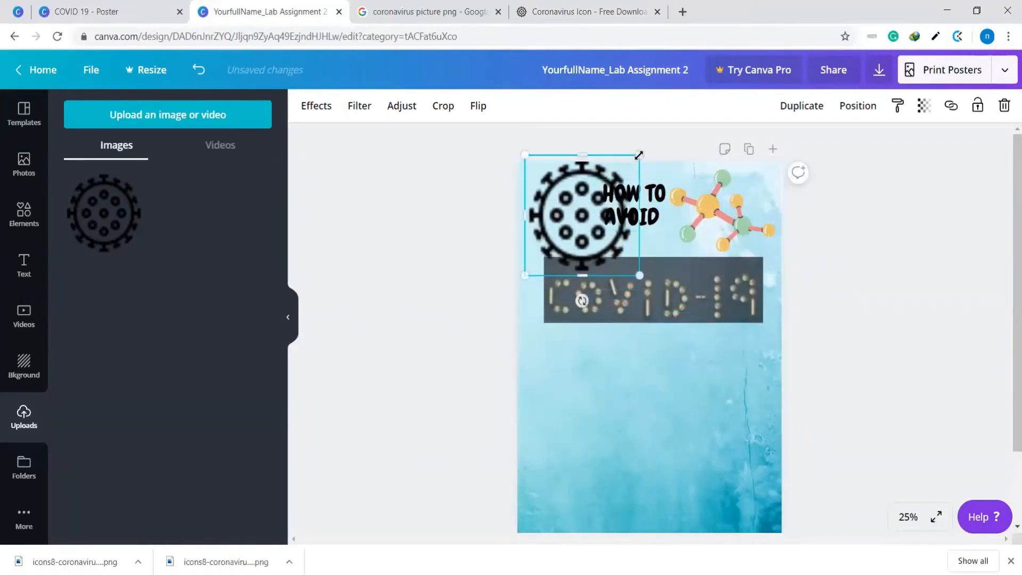
pyautogui.moveTo(639, 176); pyautogui.dragTo(589, 194)
pyautogui.click(986, 277)
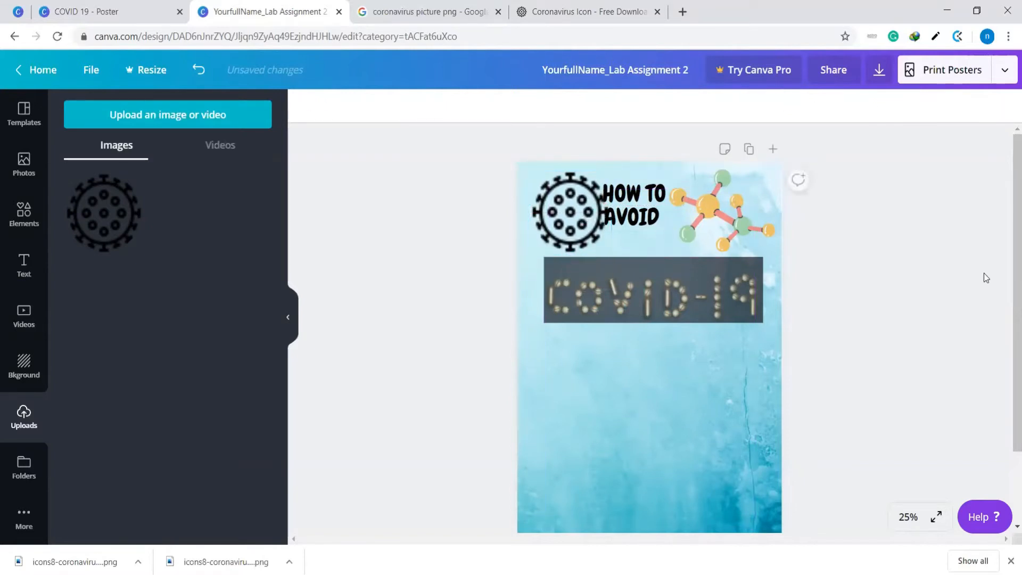
# Step: Move the coronavirus icon down over the left end of the COVID-19 banner and send it backwards
pyautogui.click(556, 195)
pyautogui.moveTo(570, 230); pyautogui.dragTo(577, 267)
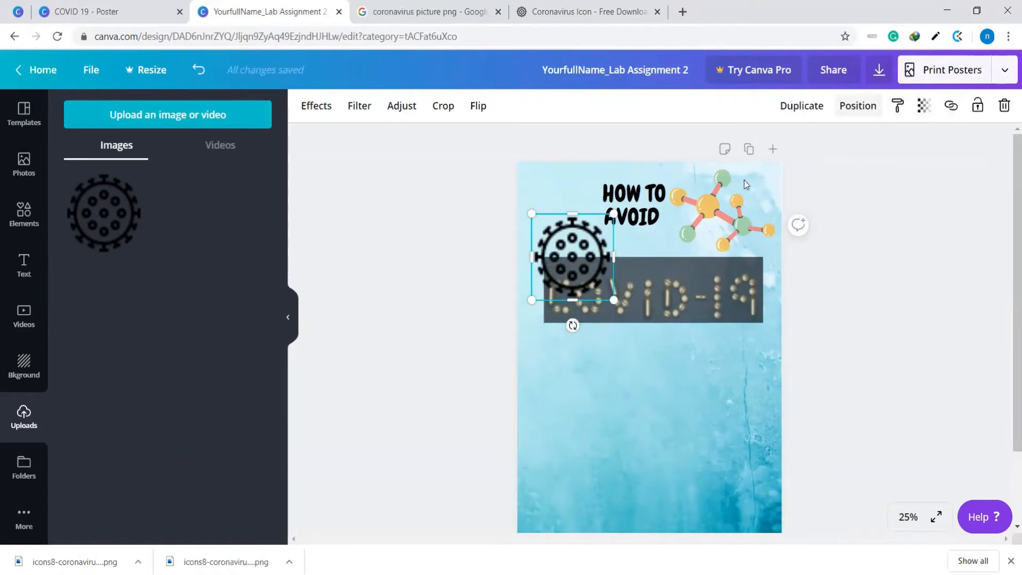
pyautogui.click(863, 109)
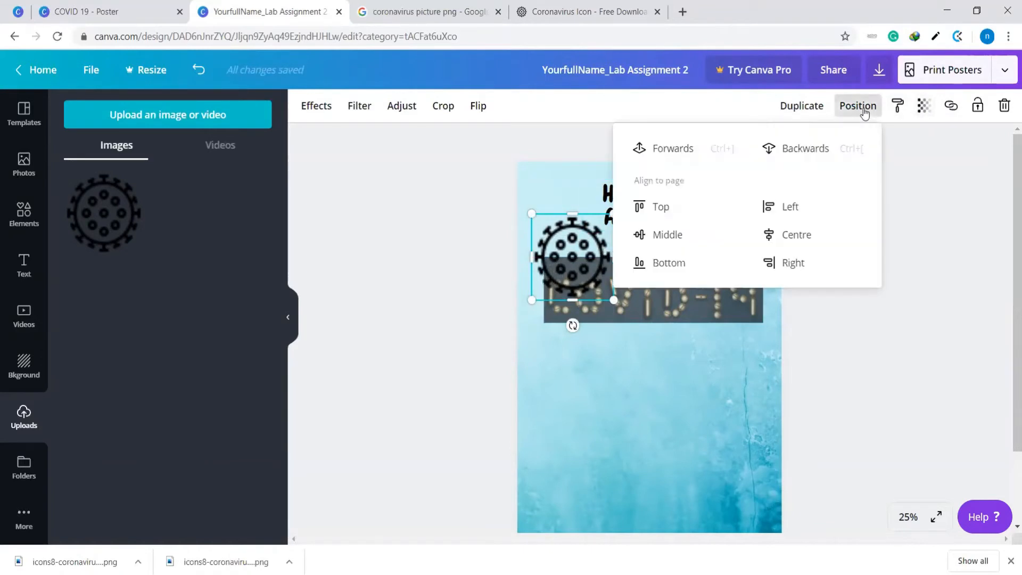
pyautogui.click(803, 154)
pyautogui.click(935, 356)
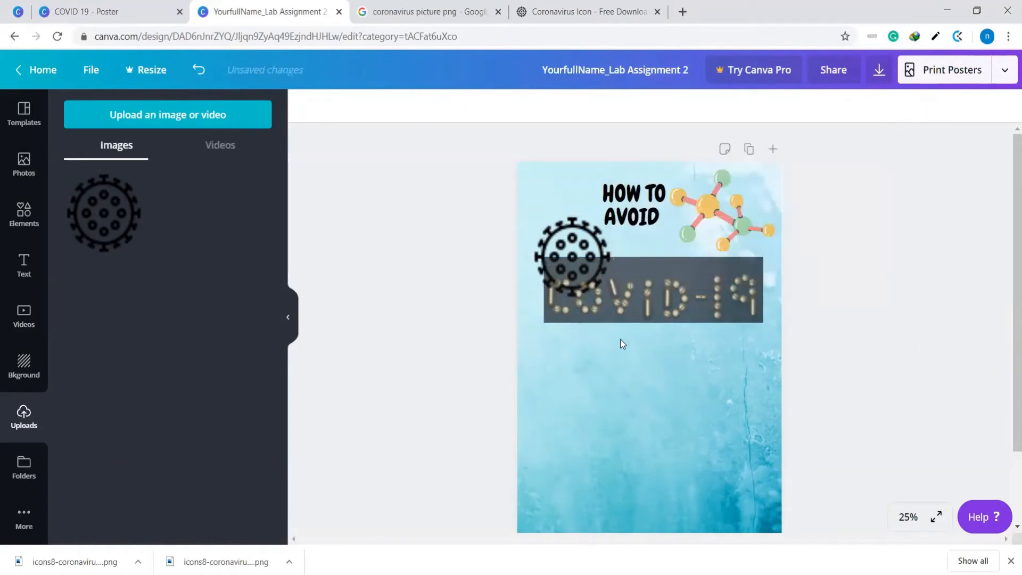
# Step: Set the COVID-19 banner's transparency value to 97 and shift the banner slightly left
pyautogui.click(584, 276)
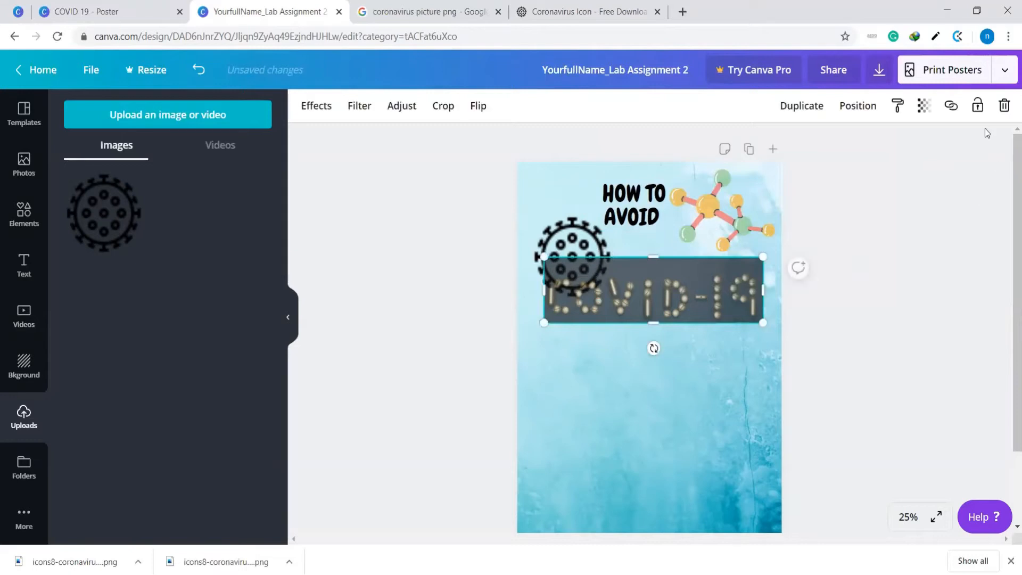
pyautogui.click(924, 105)
pyautogui.moveTo(857, 144); pyautogui.dragTo(889, 146)
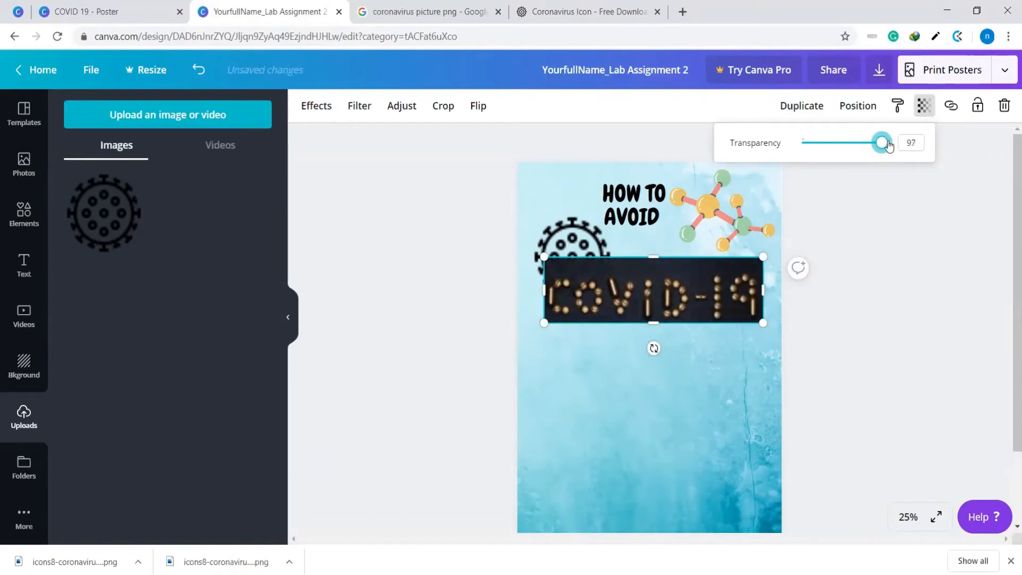
pyautogui.click(882, 168)
pyautogui.moveTo(647, 287); pyautogui.dragTo(651, 290)
pyautogui.click(910, 306)
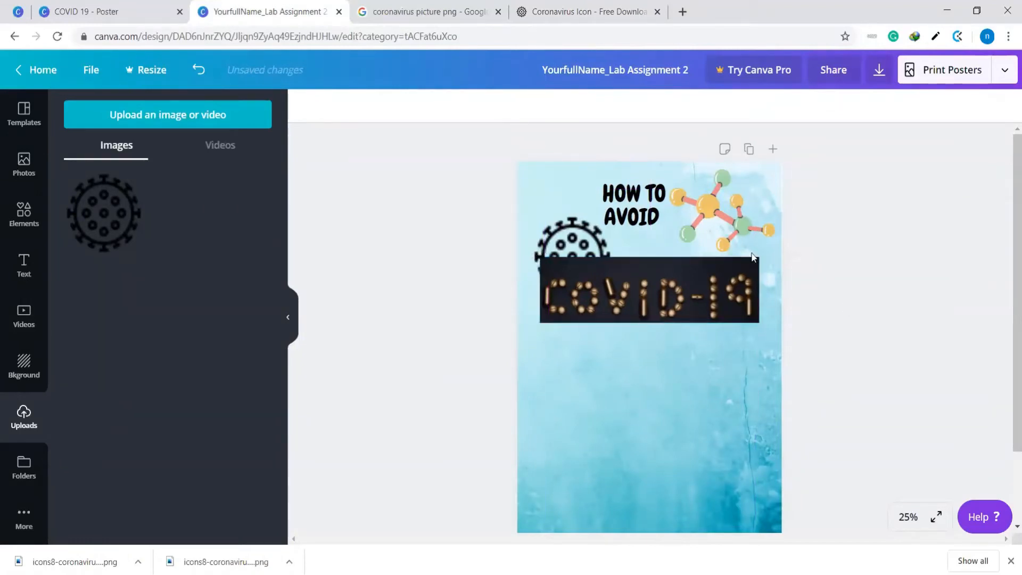
# Step: Clear the Coronavirus search in Elements, browse the categories and show the full collection of Frames
pyautogui.click(633, 211)
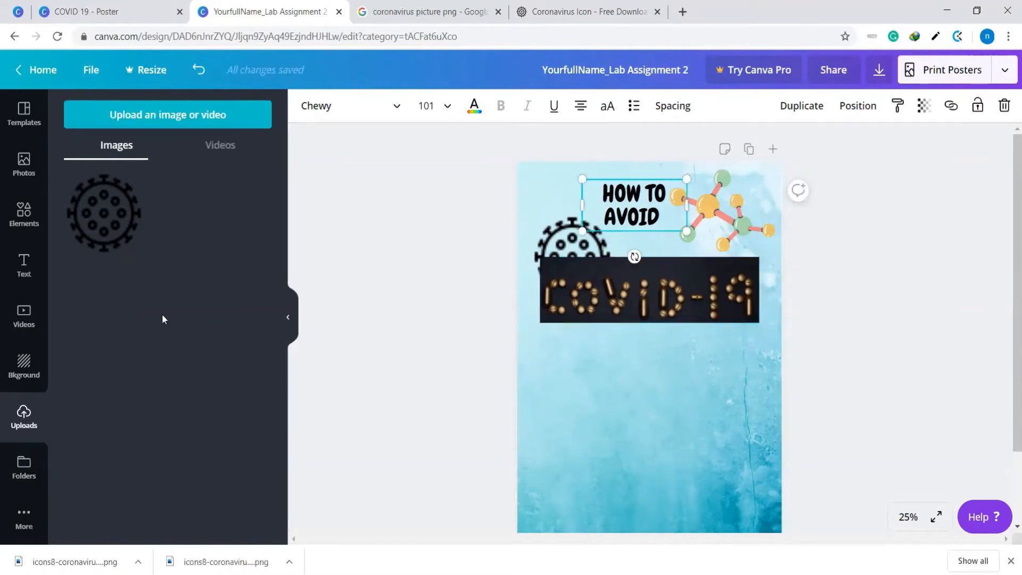
pyautogui.click(30, 218)
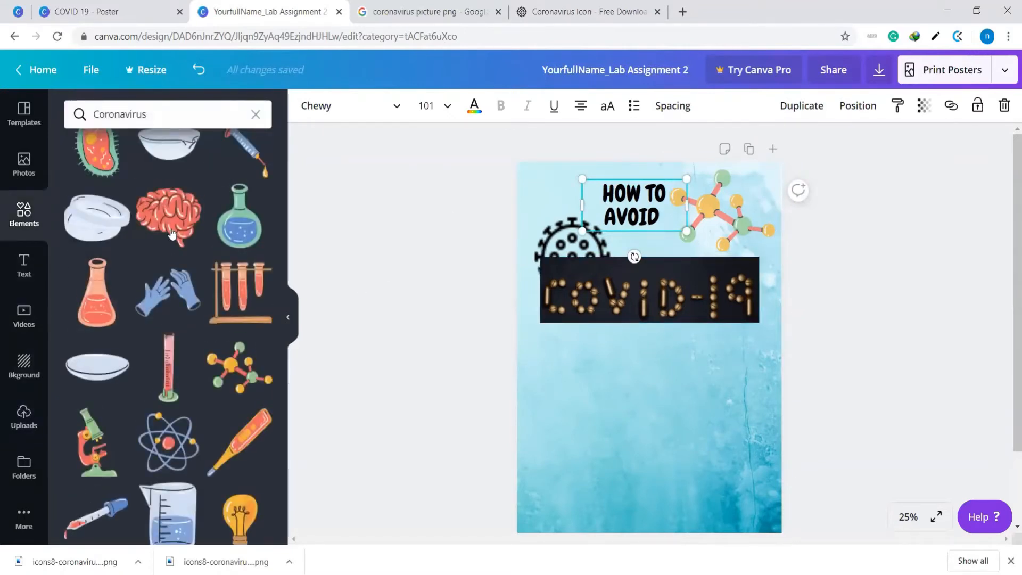
pyautogui.scroll(10, 171, 234)
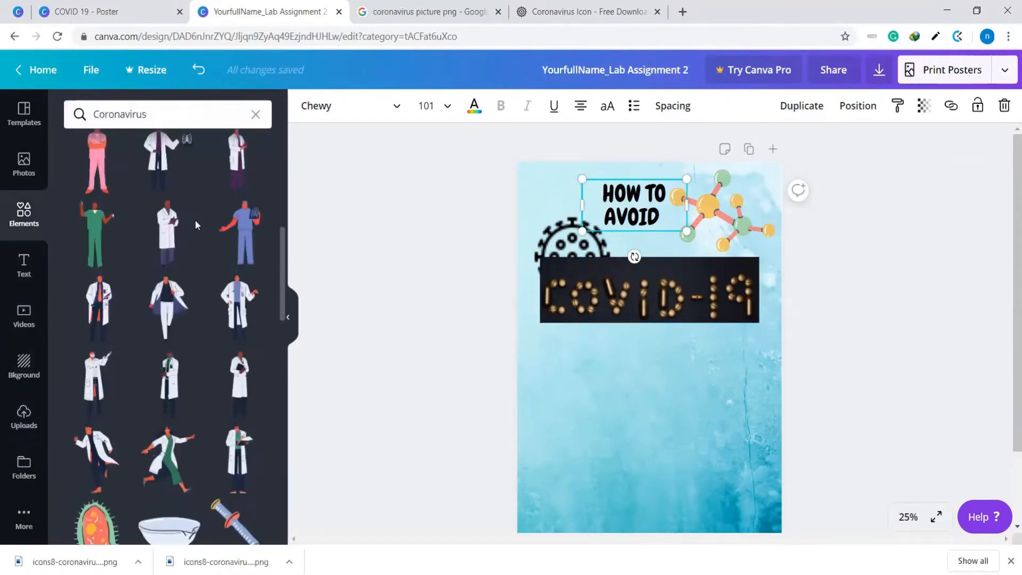
pyautogui.click(256, 116)
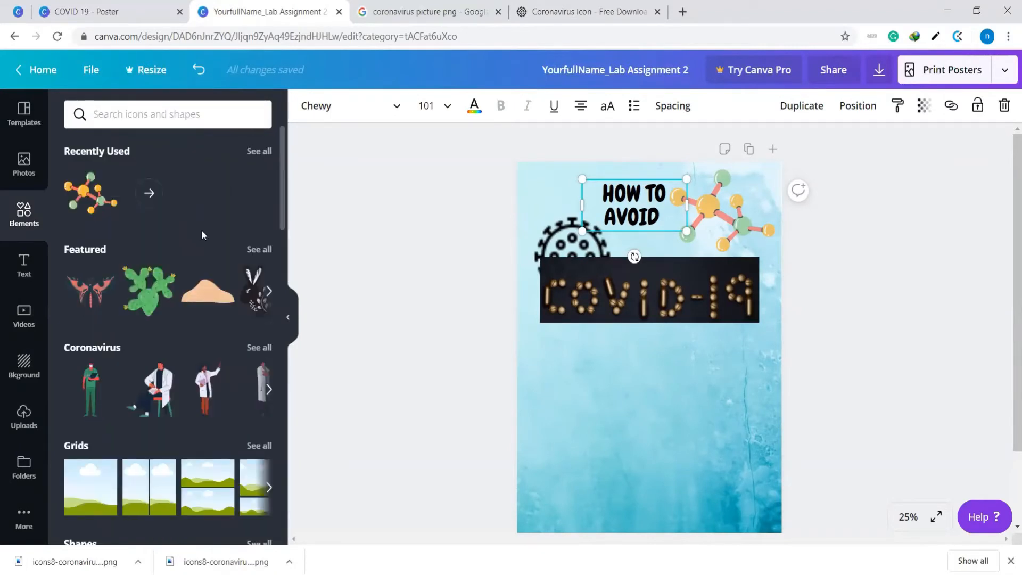
pyautogui.scroll(-9, 181, 346)
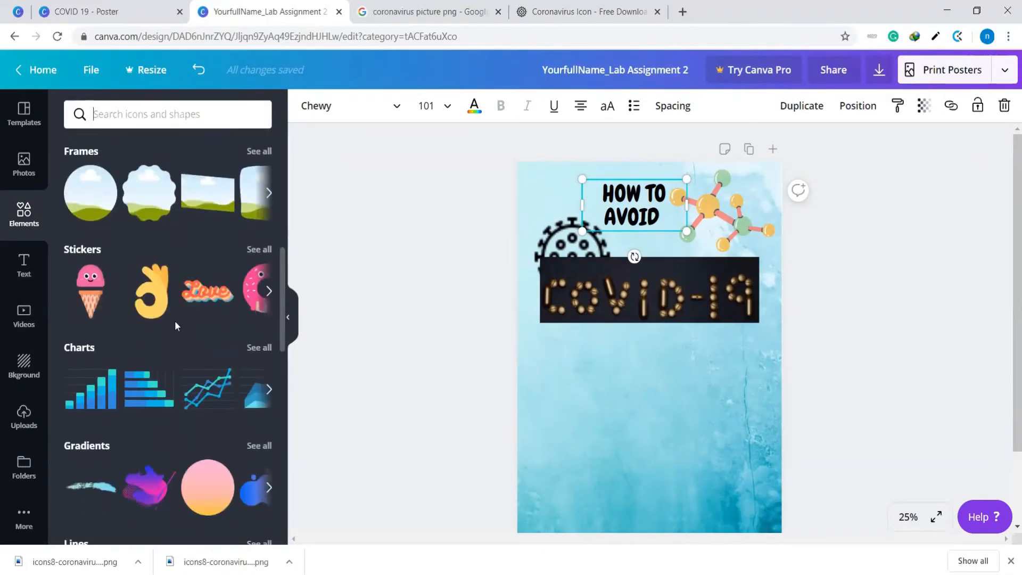
pyautogui.scroll(5, 171, 322)
pyautogui.scroll(-1, 165, 323)
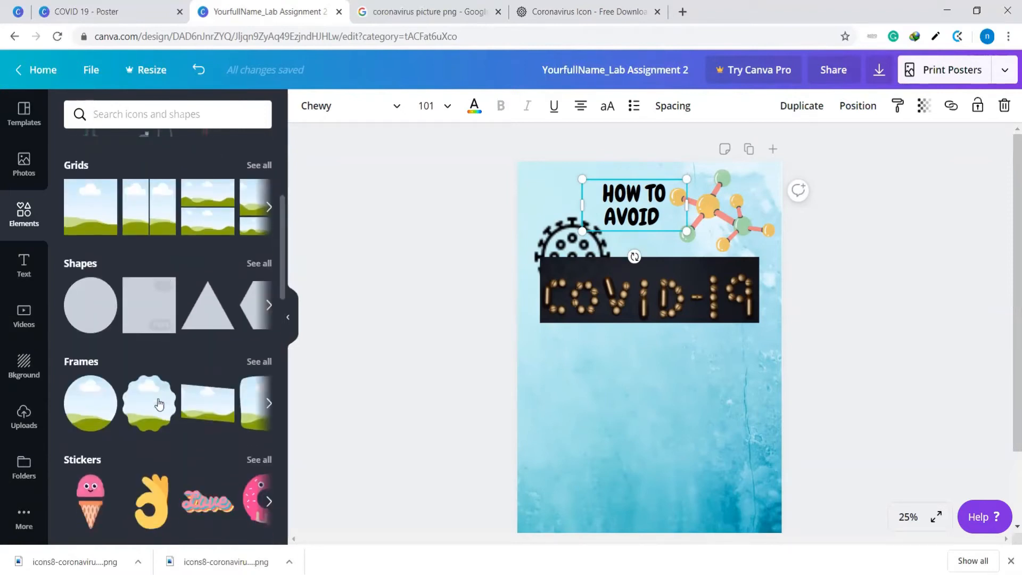
pyautogui.scroll(5, 170, 341)
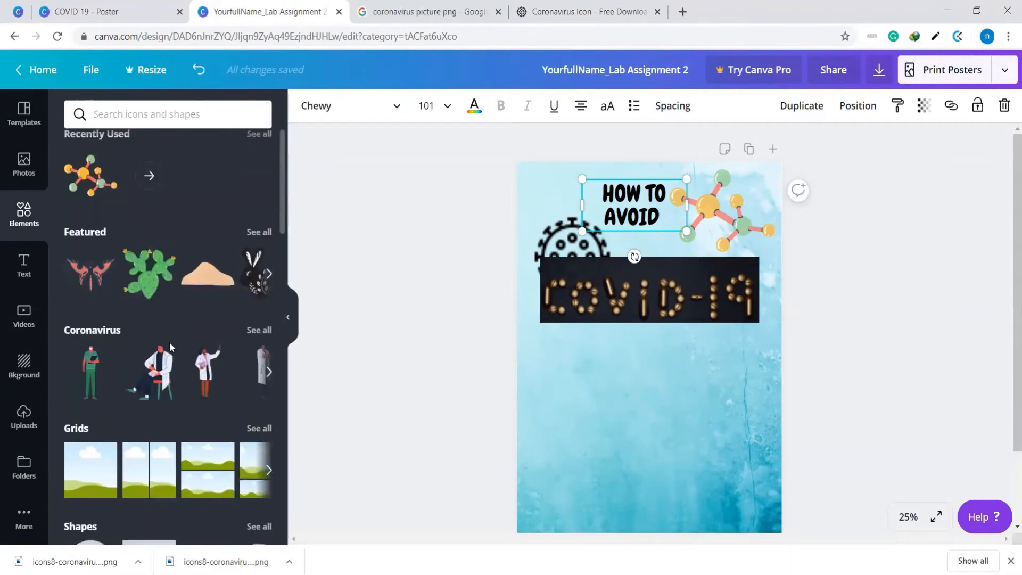
pyautogui.scroll(-9, 170, 342)
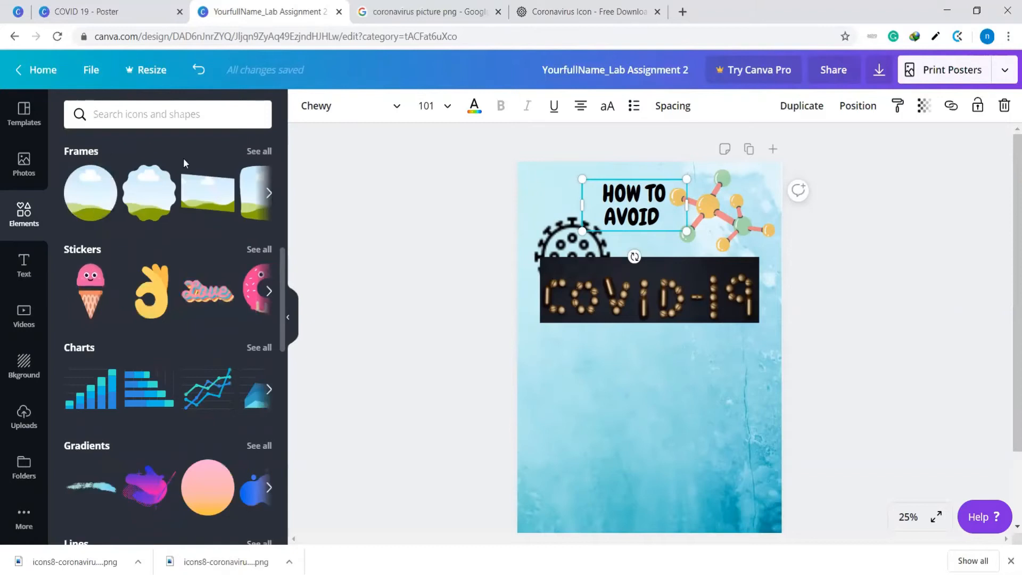
pyautogui.click(259, 151)
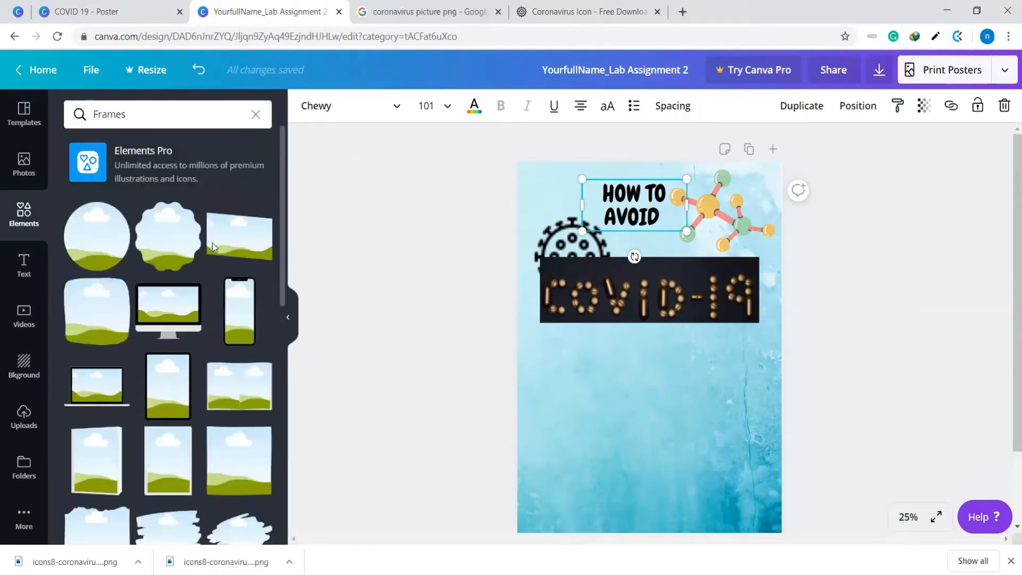
# Step: Browse the frame shapes and add the free wavy brush-stroke frame to the poster
pyautogui.scroll(-2, 215, 314)
pyautogui.scroll(-3, 205, 293)
pyautogui.scroll(4, 204, 289)
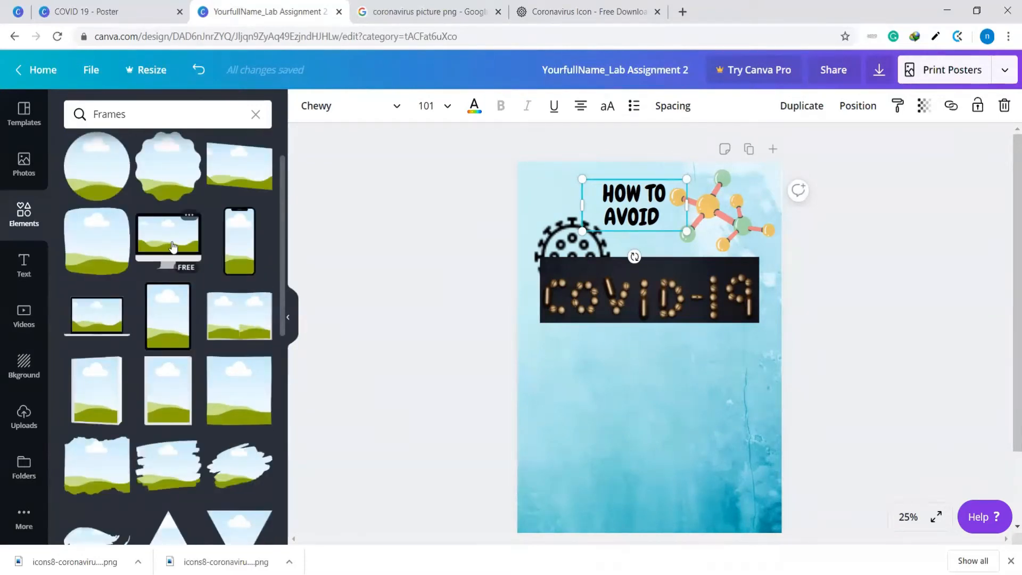
pyautogui.scroll(-4, 239, 350)
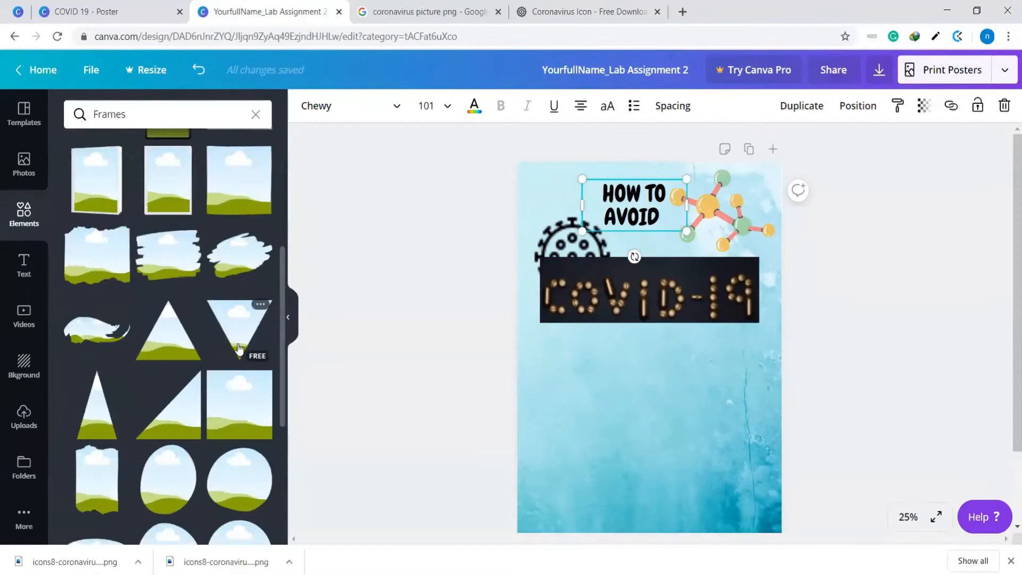
pyautogui.scroll(-3, 239, 349)
pyautogui.scroll(4, 239, 349)
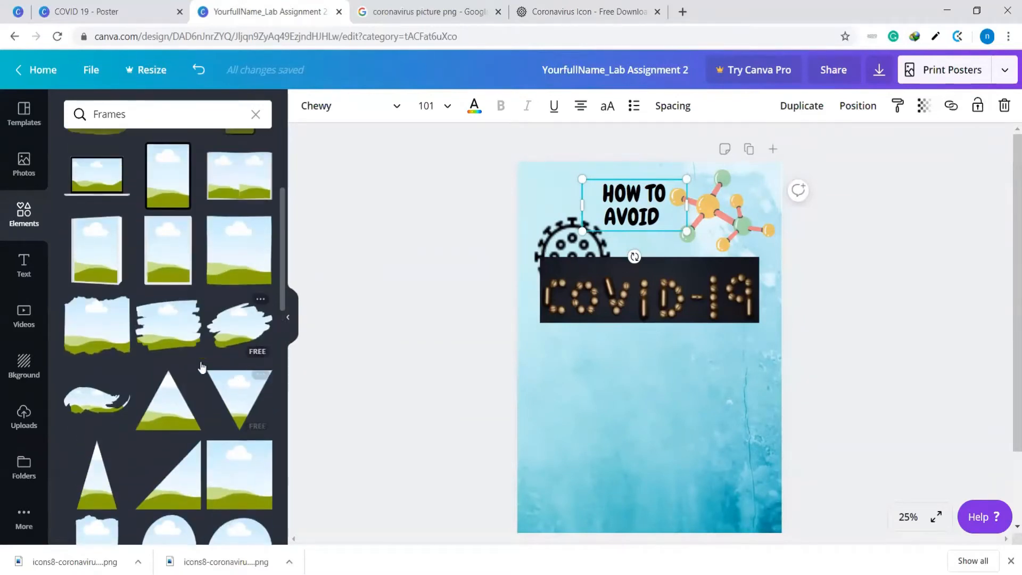
pyautogui.click(87, 401)
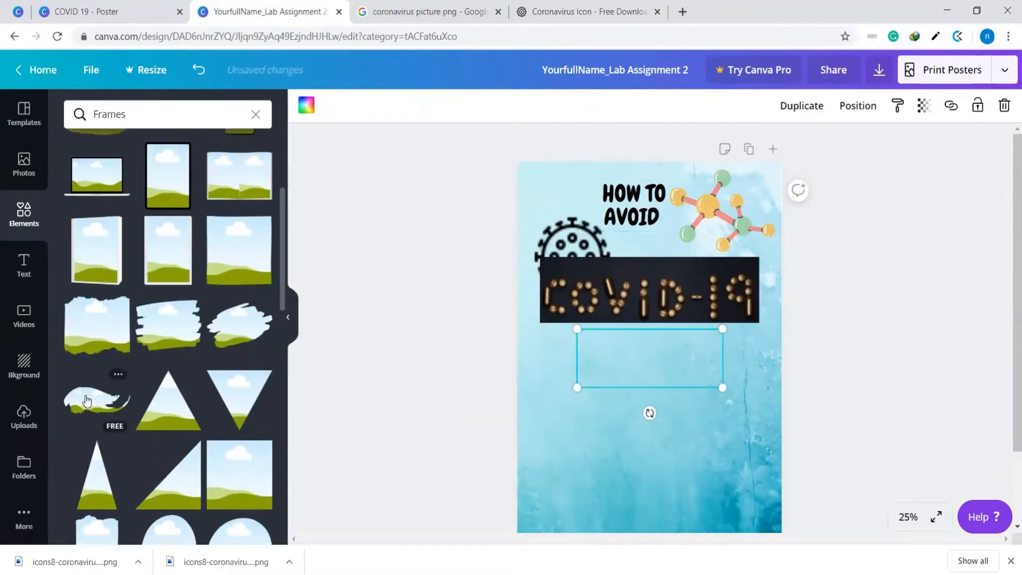
# Step: Place the brush-stroke frame over the HOW TO AVOID heading area and enlarge it to about 38.4 by 14.7
pyautogui.moveTo(645, 361); pyautogui.dragTo(629, 200)
pyautogui.moveTo(743, 173); pyautogui.dragTo(768, 171)
pyautogui.moveTo(565, 238); pyautogui.dragTo(519, 248)
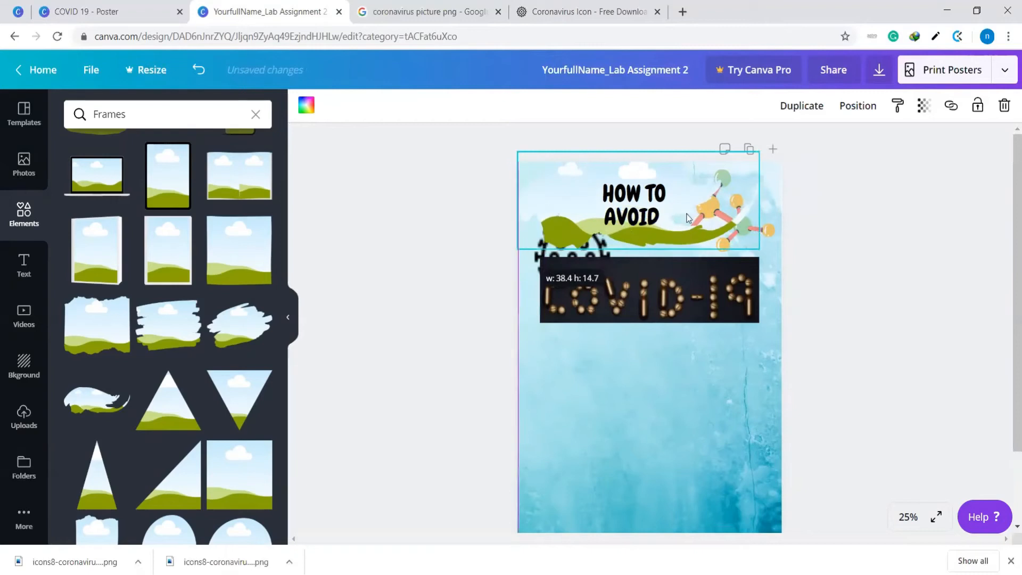
pyautogui.moveTo(702, 239); pyautogui.dragTo(723, 245)
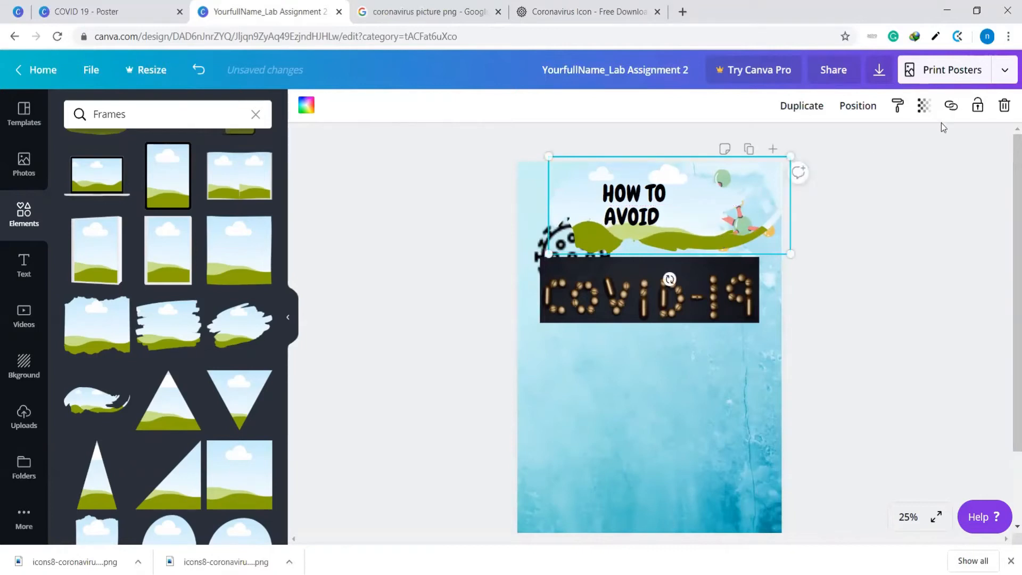
# Step: Send the brush-stroke frame backwards behind the coronavirus icon and move it slightly left
pyautogui.click(858, 109)
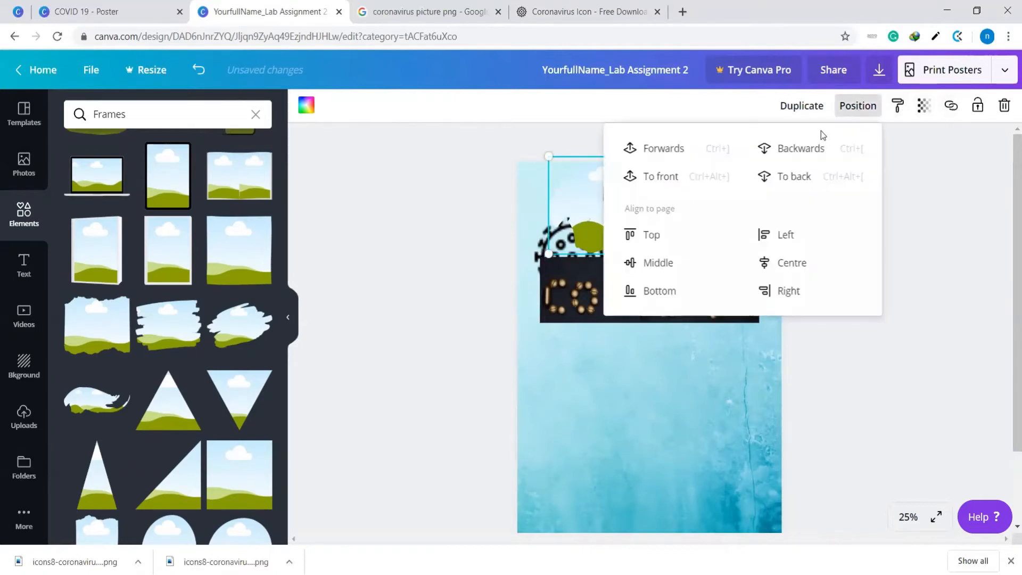
pyautogui.click(946, 339)
pyautogui.click(687, 234)
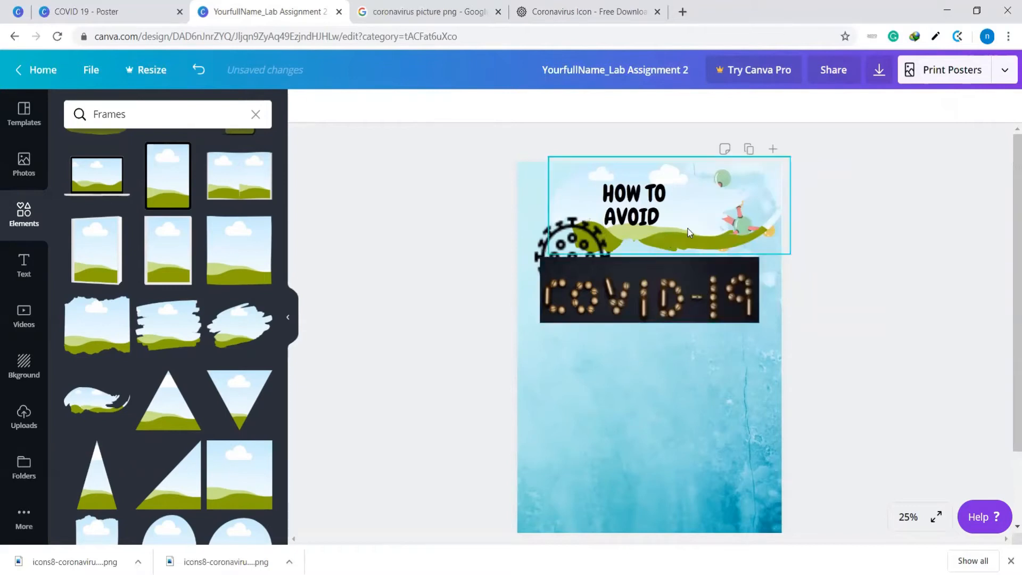
pyautogui.click(862, 251)
pyautogui.click(686, 234)
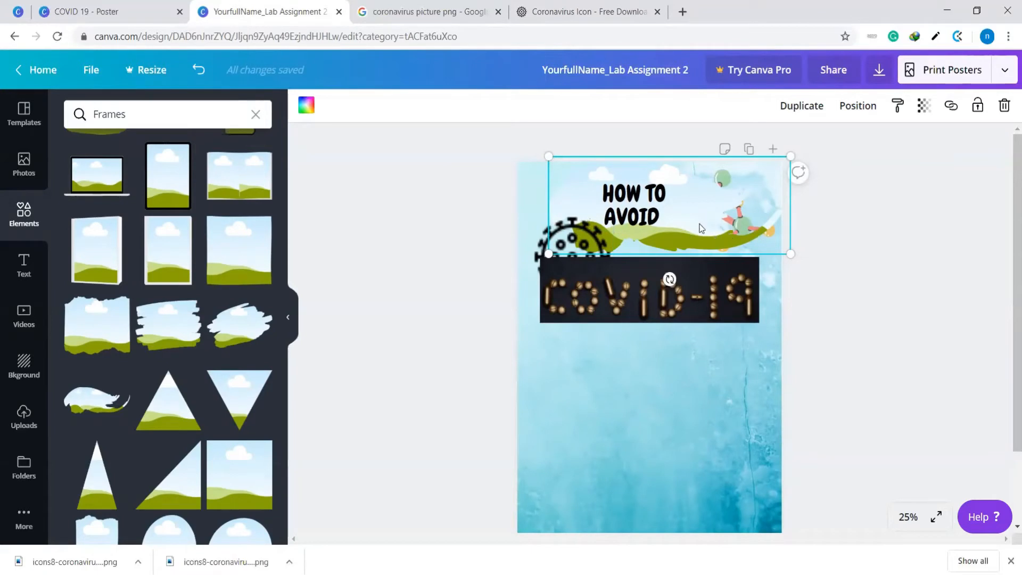
pyautogui.moveTo(678, 224); pyautogui.dragTo(659, 223)
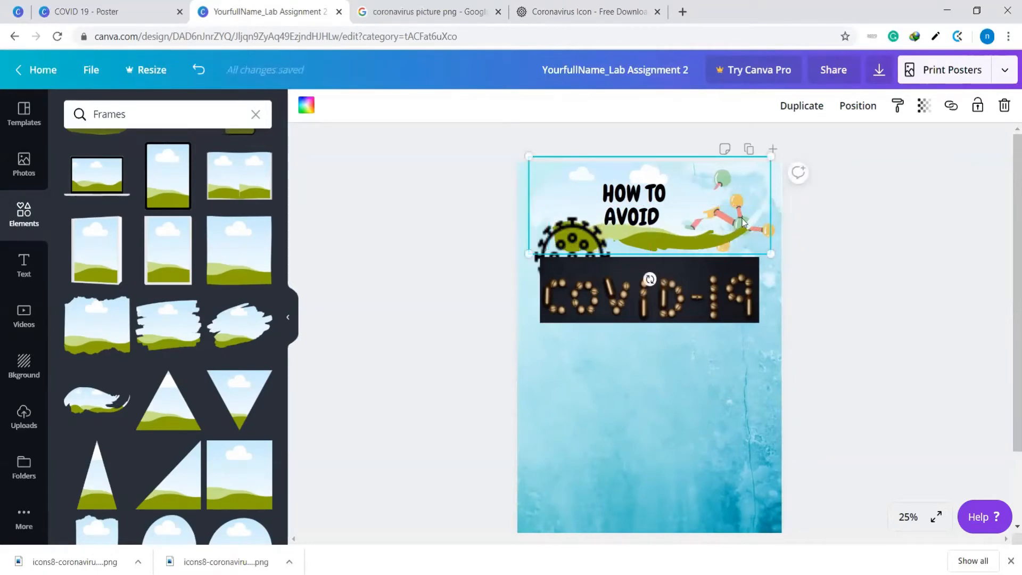
# Step: Move the molecule graphic to the poster's lower-right area and enlarge the brush-stroke frame to span the poster's top
pyautogui.moveTo(805, 232); pyautogui.dragTo(732, 400)
pyautogui.moveTo(740, 220); pyautogui.dragTo(701, 474)
pyautogui.moveTo(646, 370); pyautogui.dragTo(668, 208)
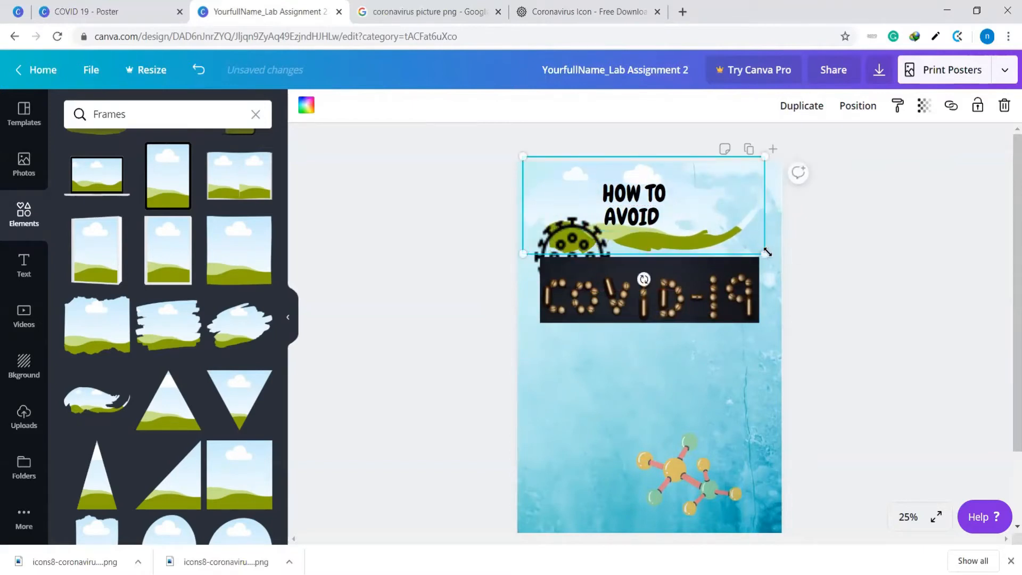
pyautogui.moveTo(777, 252); pyautogui.dragTo(797, 257)
pyautogui.click(687, 214)
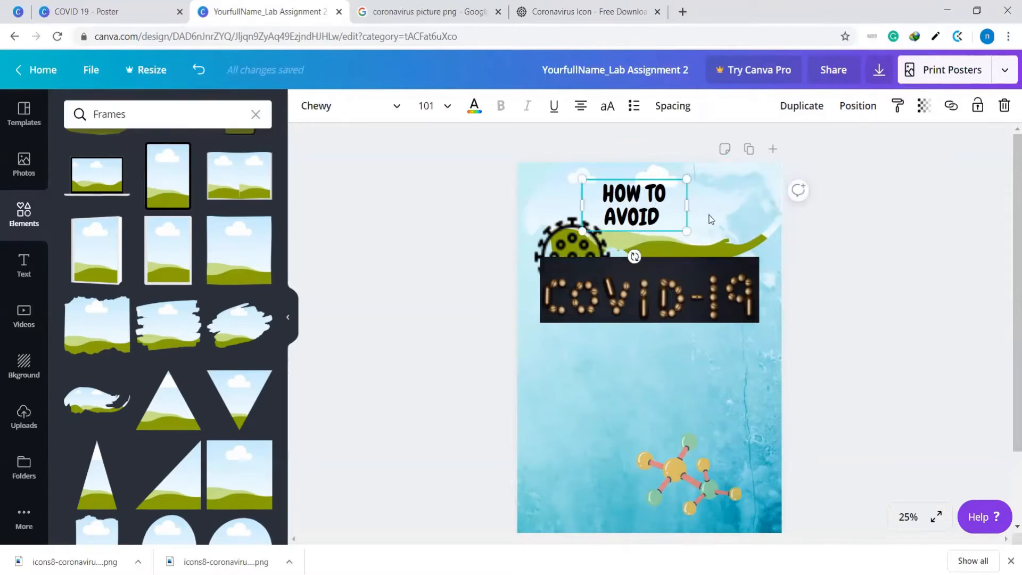
# Step: Try orange, black, light grey and white fills on the brush-stroke frame, and settle on the dark blue photo colour
pyautogui.click(711, 218)
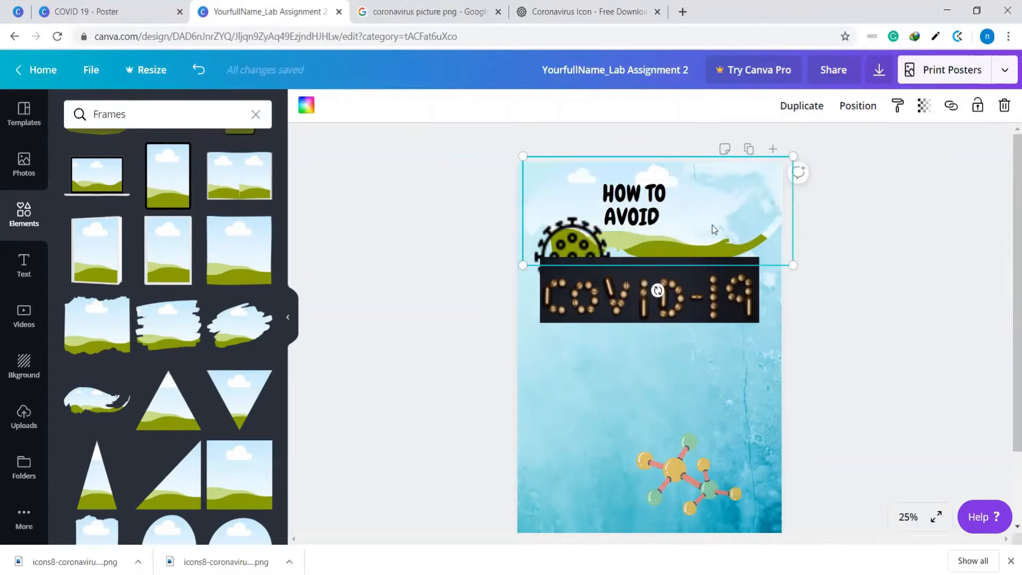
pyautogui.click(307, 106)
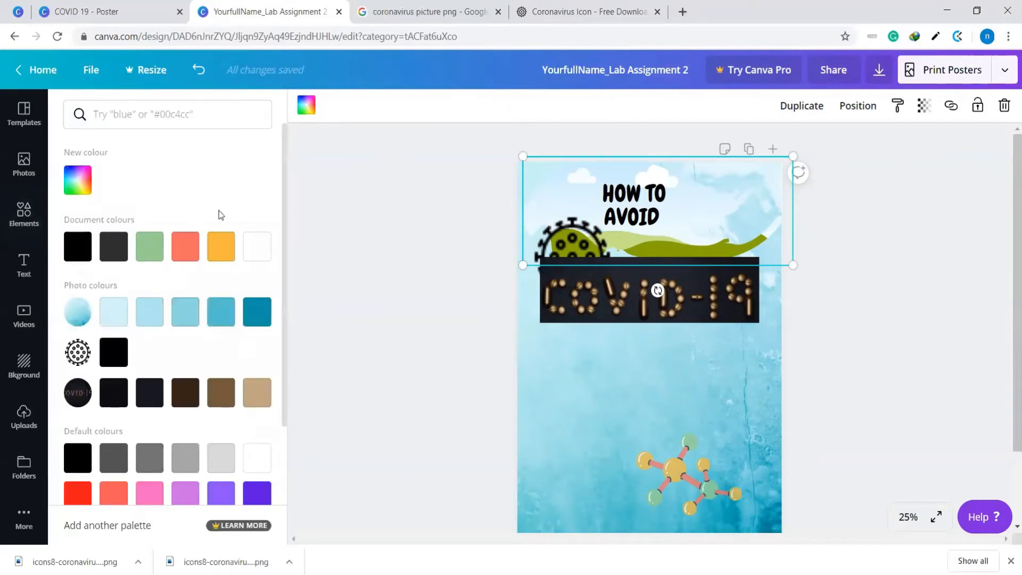
pyautogui.click(217, 251)
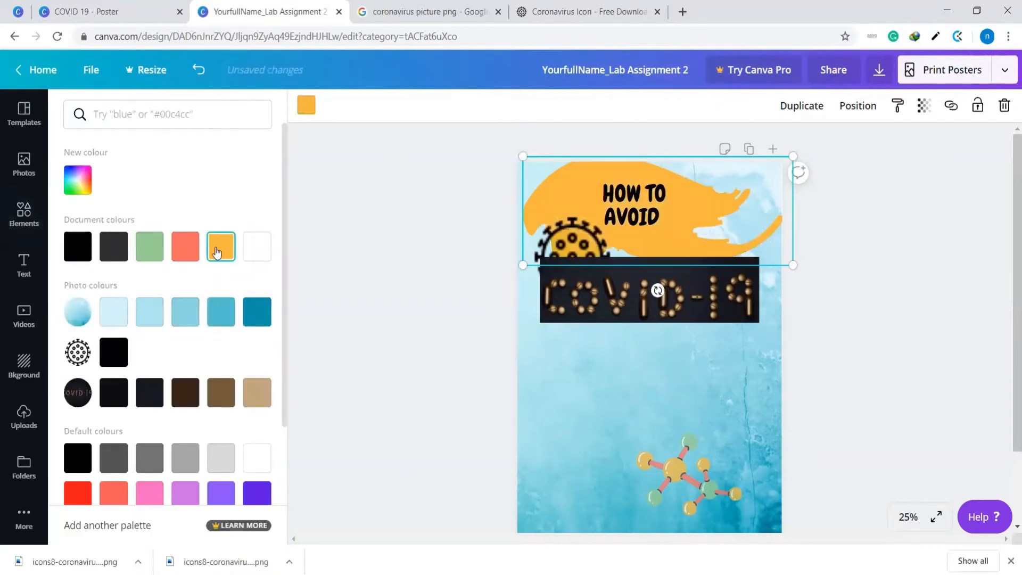
pyautogui.scroll(-3, 210, 320)
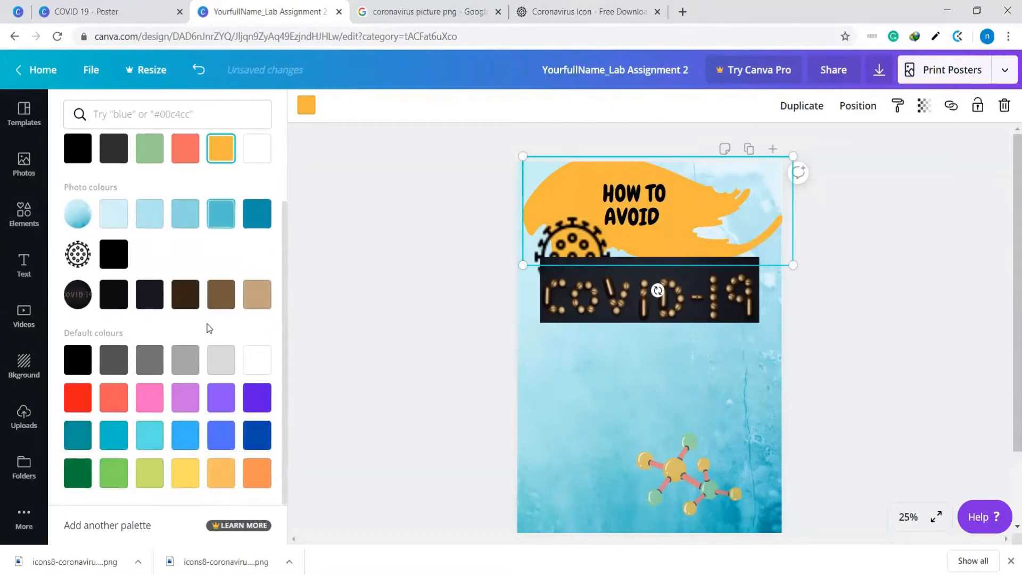
pyautogui.click(79, 366)
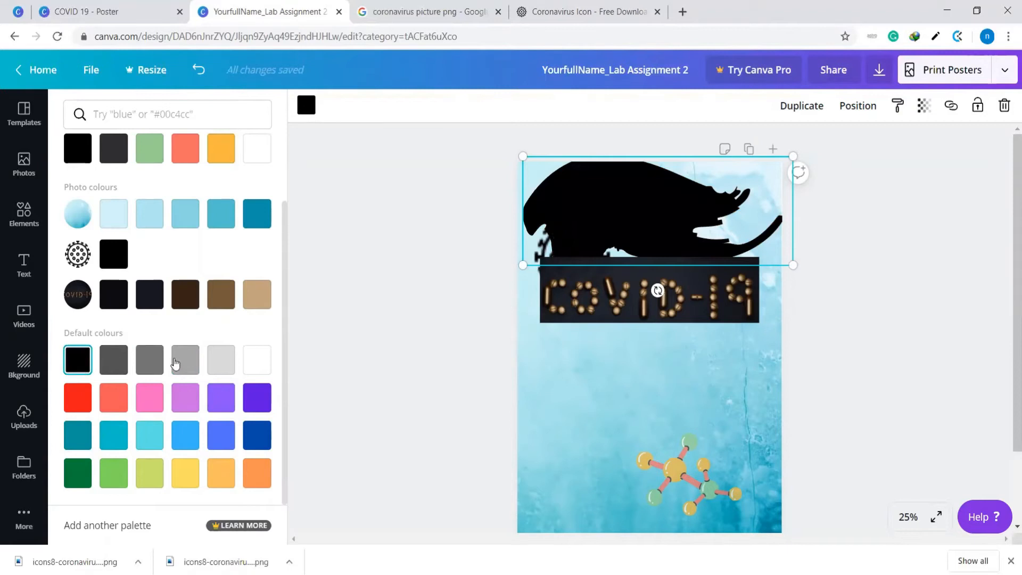
pyautogui.click(225, 365)
pyautogui.click(257, 364)
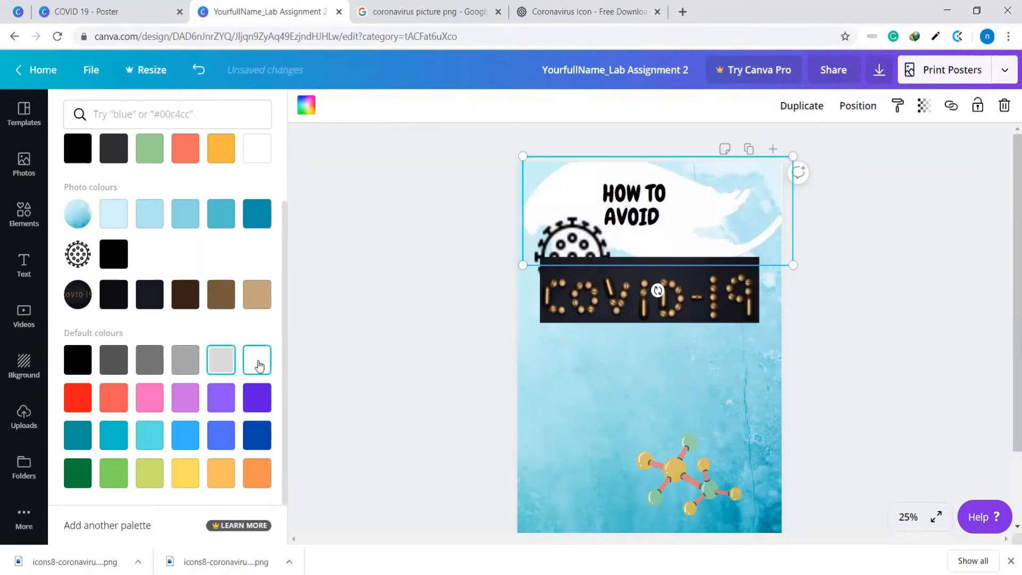
pyautogui.scroll(3, 170, 352)
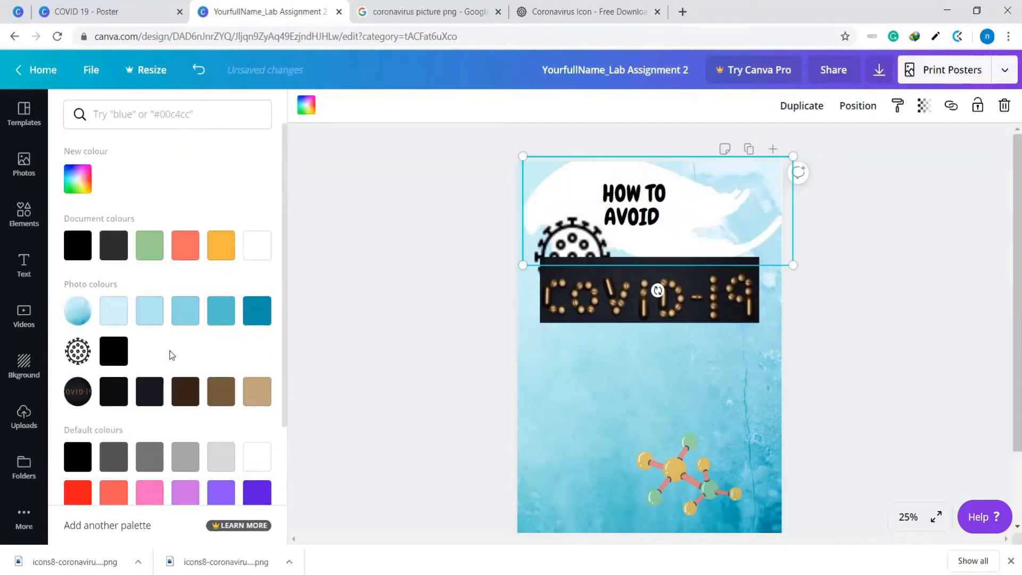
pyautogui.scroll(-1, 168, 346)
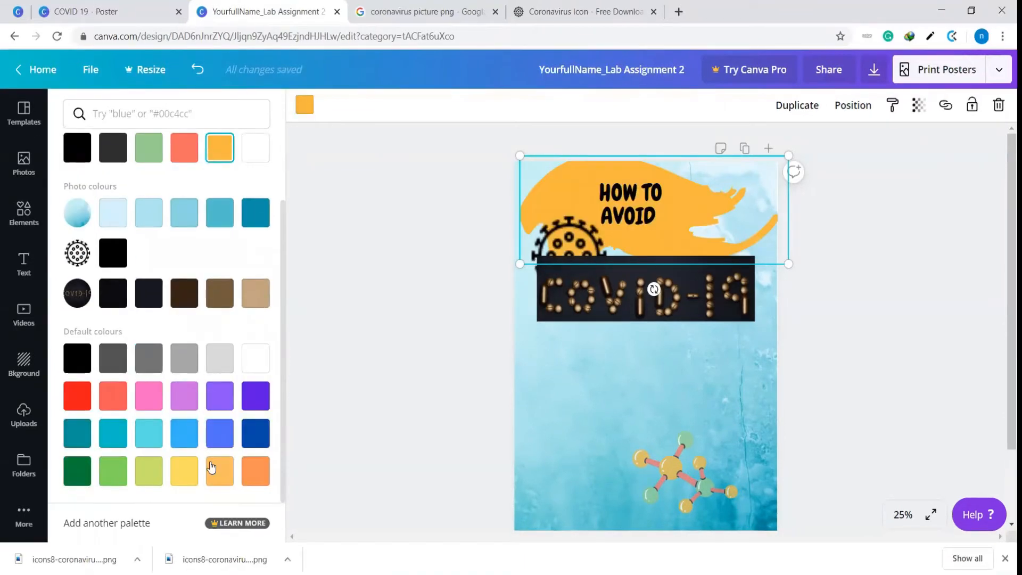
pyautogui.click(217, 471)
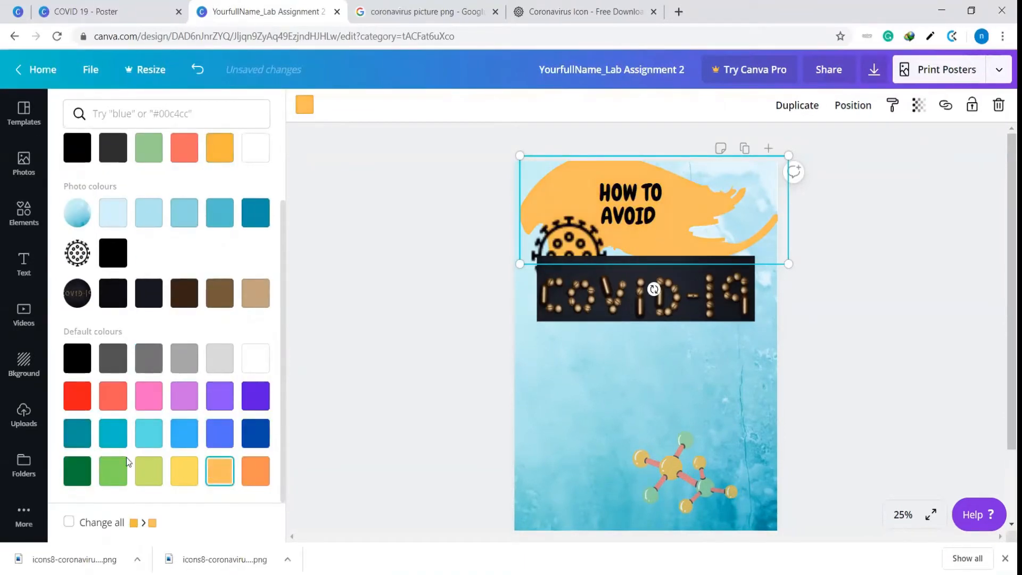
pyautogui.click(262, 217)
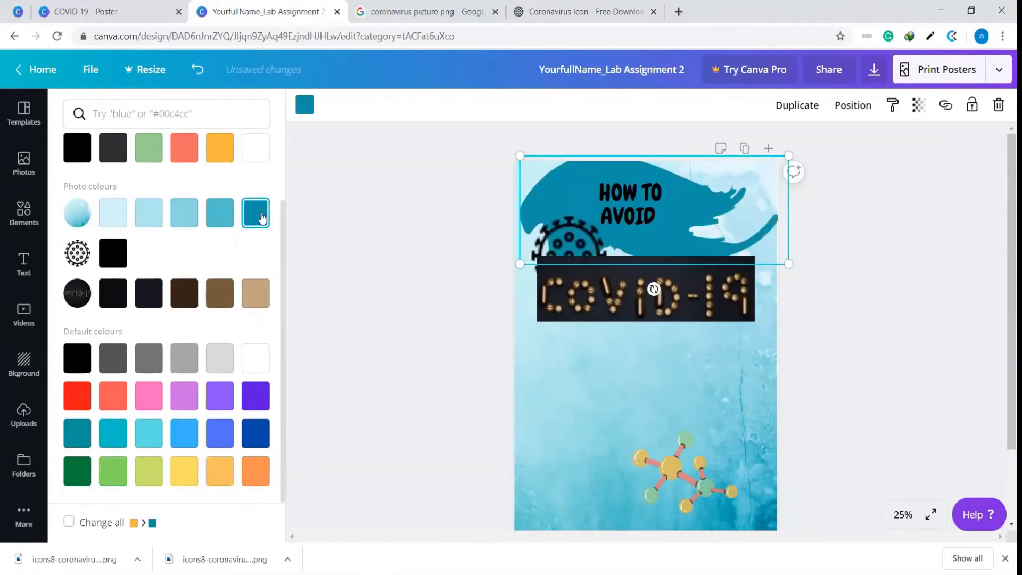
# Step: Align the dark blue brush-stroke frame with the poster's upper-left corner
pyautogui.click(831, 291)
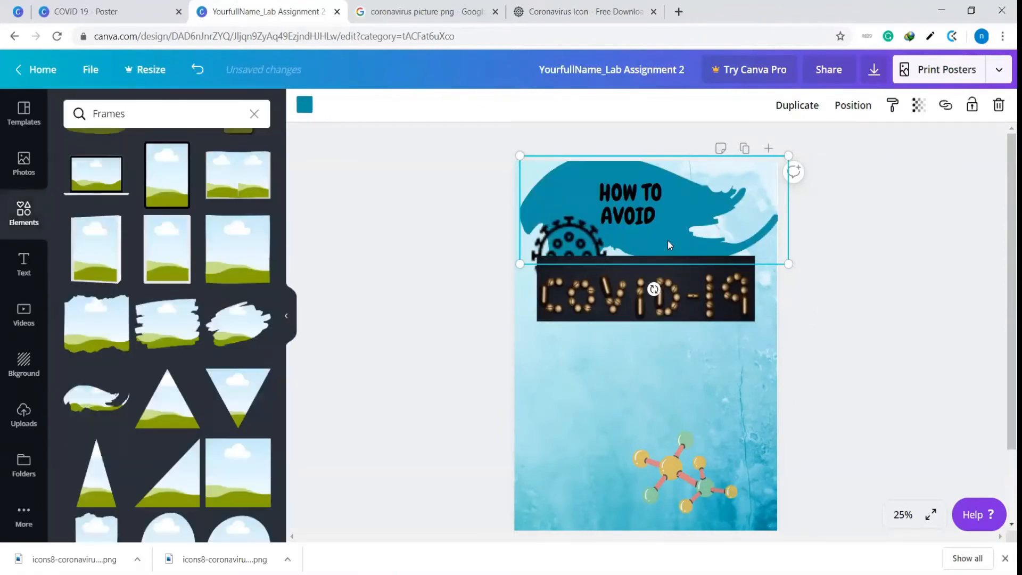
pyautogui.moveTo(667, 236)
pyautogui.mouseDown()
pyautogui.moveTo(669, 253)
pyautogui.moveTo(661, 244)
pyautogui.mouseUp()
pyautogui.click(881, 261)
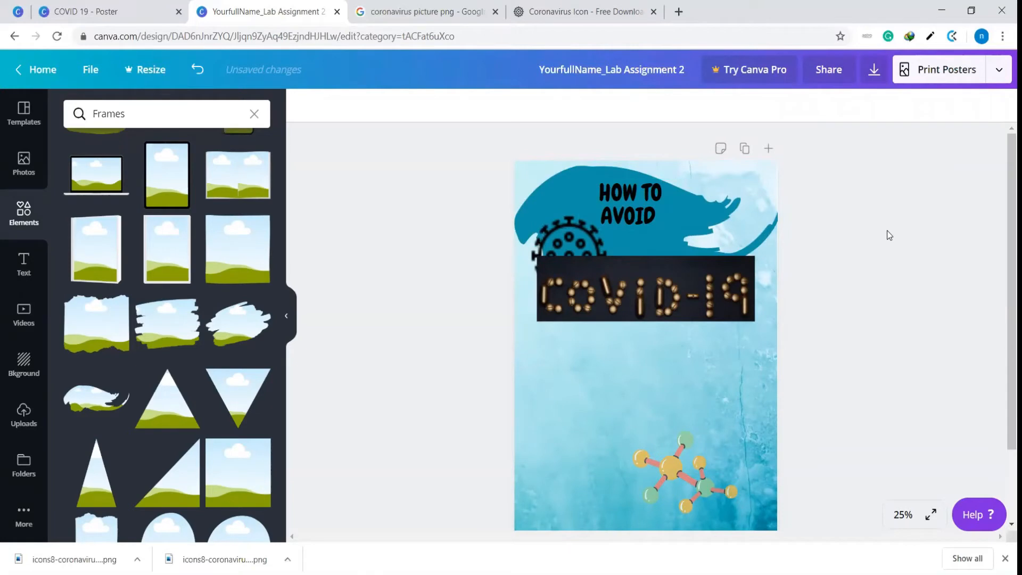
pyautogui.click(673, 230)
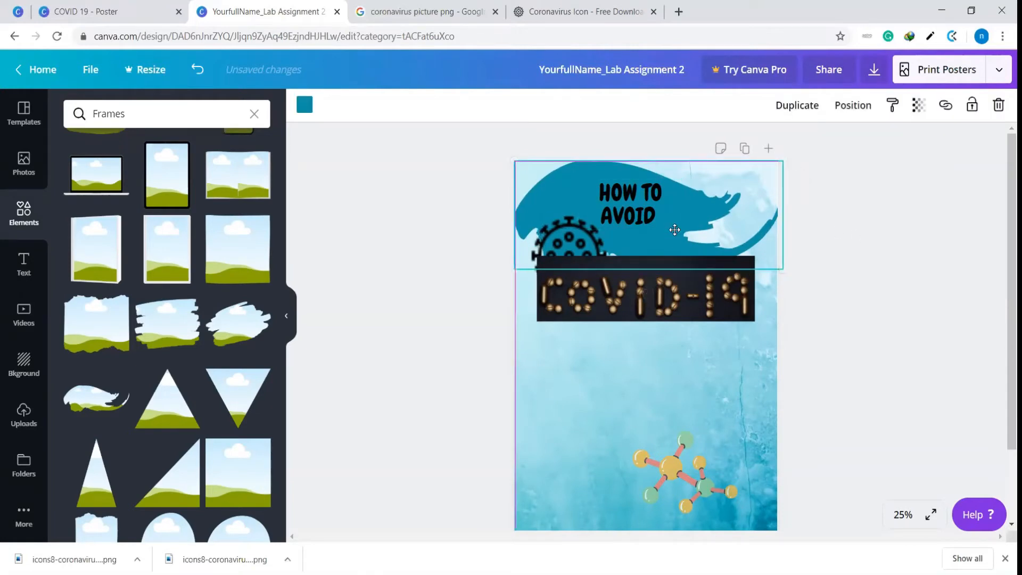
# Step: Reposition the HOW TO AVOID heading near the middle of the brush-stroke shape, just above the COVID-19 banner
pyautogui.click(644, 213)
pyautogui.moveTo(716, 205); pyautogui.dragTo(662, 227)
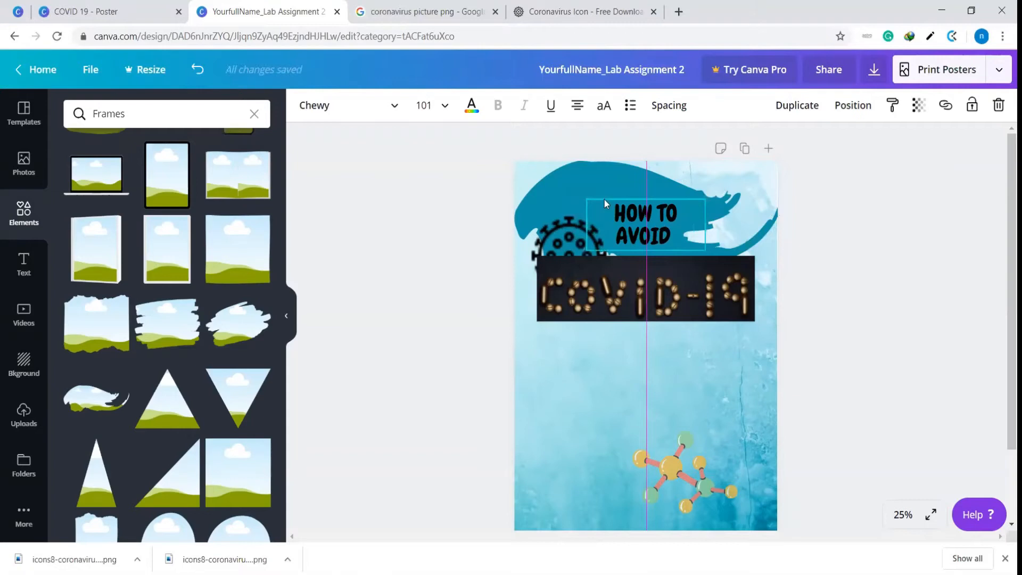
pyautogui.click(448, 112)
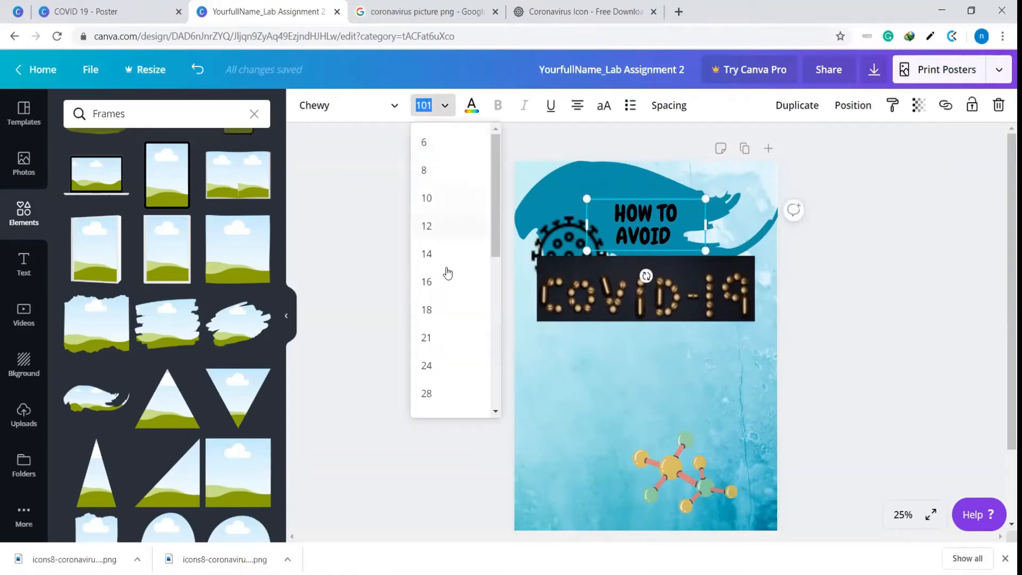
pyautogui.click(336, 110)
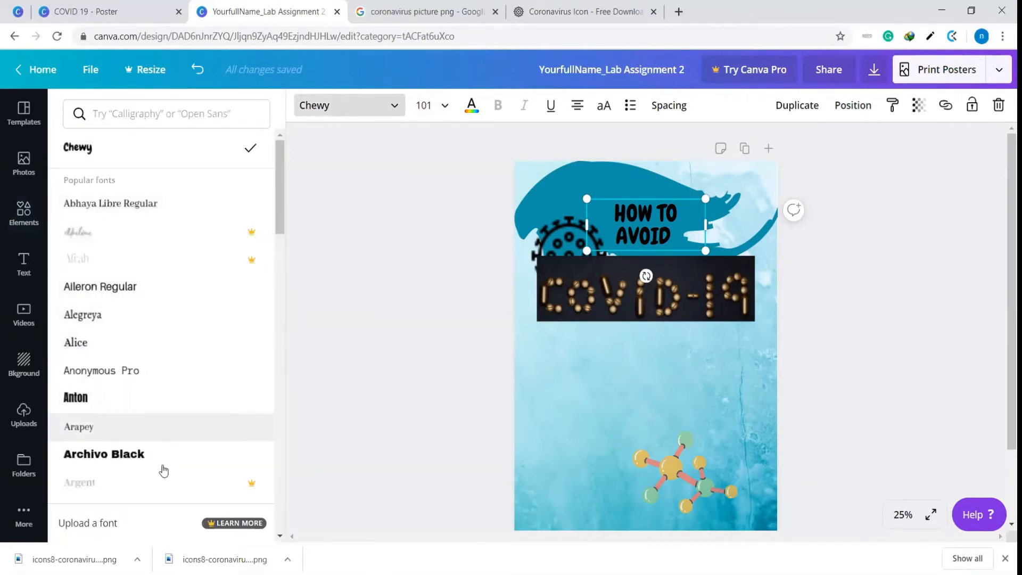
pyautogui.click(400, 240)
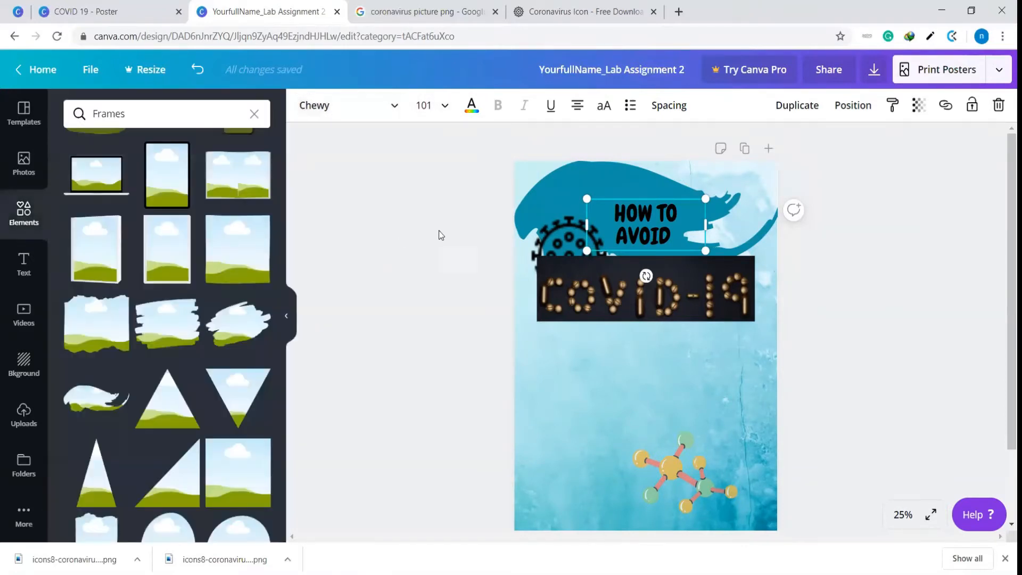
pyautogui.moveTo(681, 197)
pyautogui.mouseDown()
pyautogui.moveTo(646, 217)
pyautogui.moveTo(642, 210)
pyautogui.moveTo(666, 224)
pyautogui.mouseUp()
pyautogui.click(900, 224)
# Step: Change the HOW TO AVOID heading's text colour to white
pyautogui.click(647, 219)
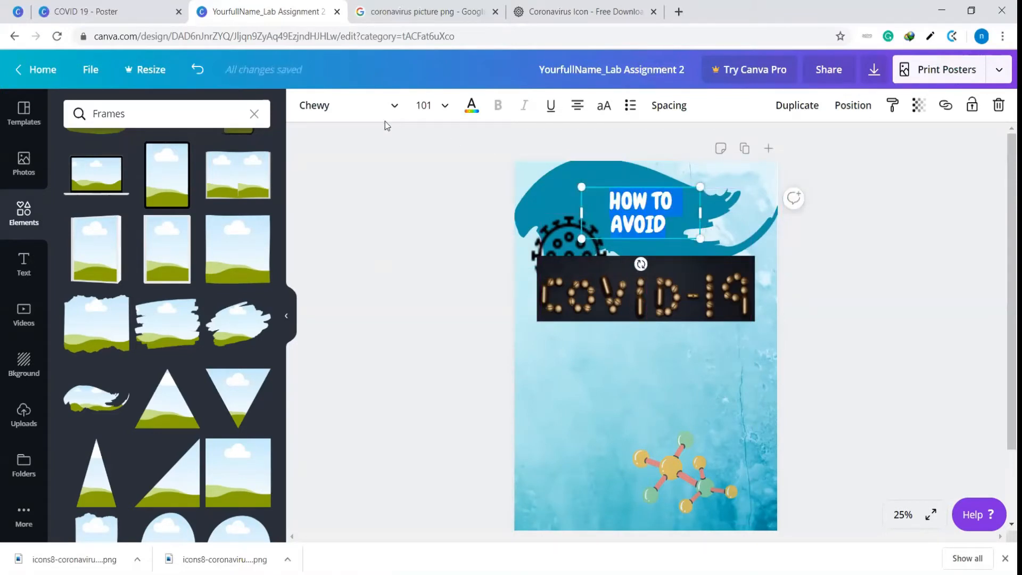
pyautogui.click(471, 105)
pyautogui.click(77, 282)
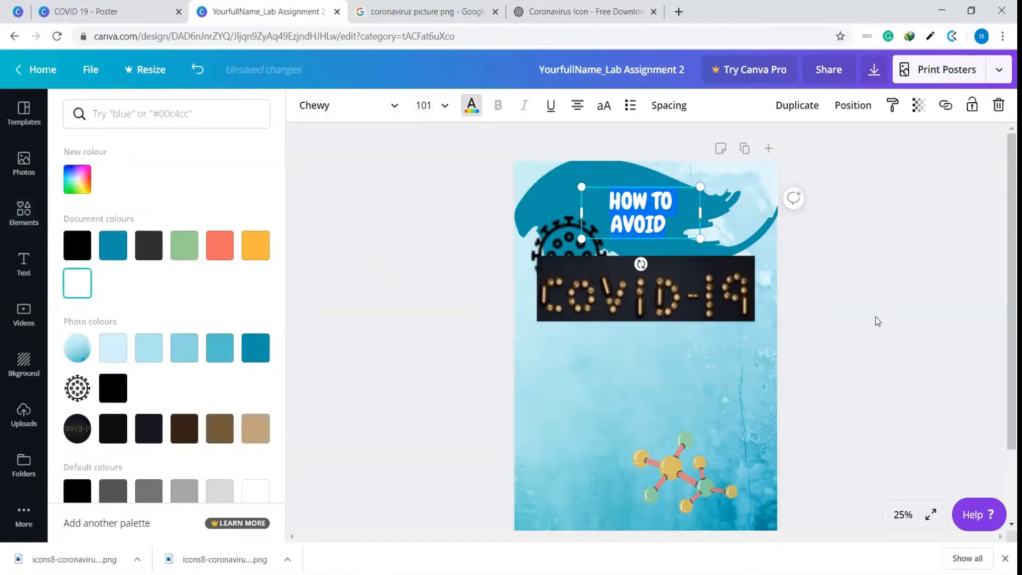
pyautogui.click(878, 321)
# Step: Try a transparency value of 83 on the HOW TO AVOID heading
pyautogui.click(677, 215)
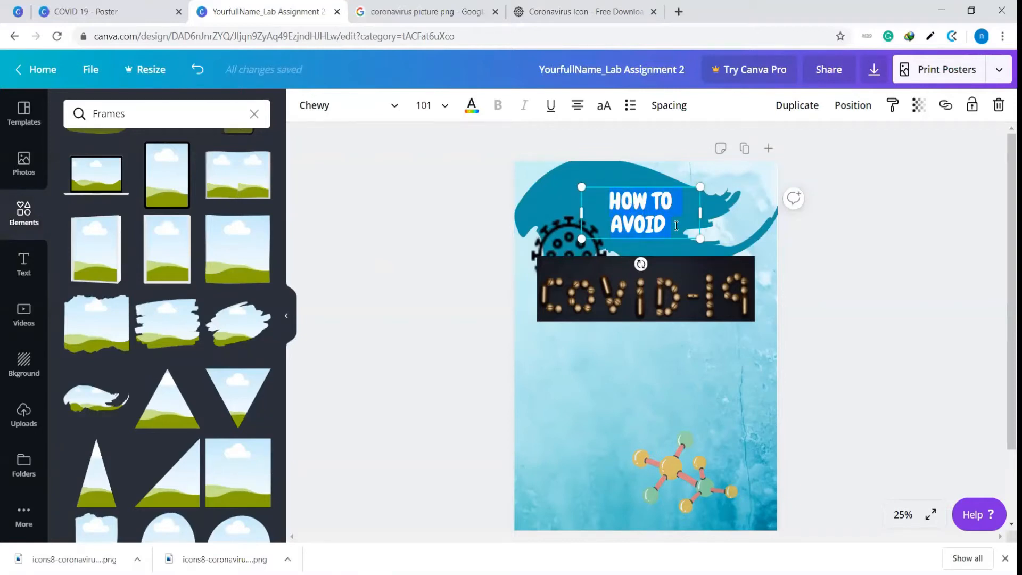
pyautogui.click(919, 109)
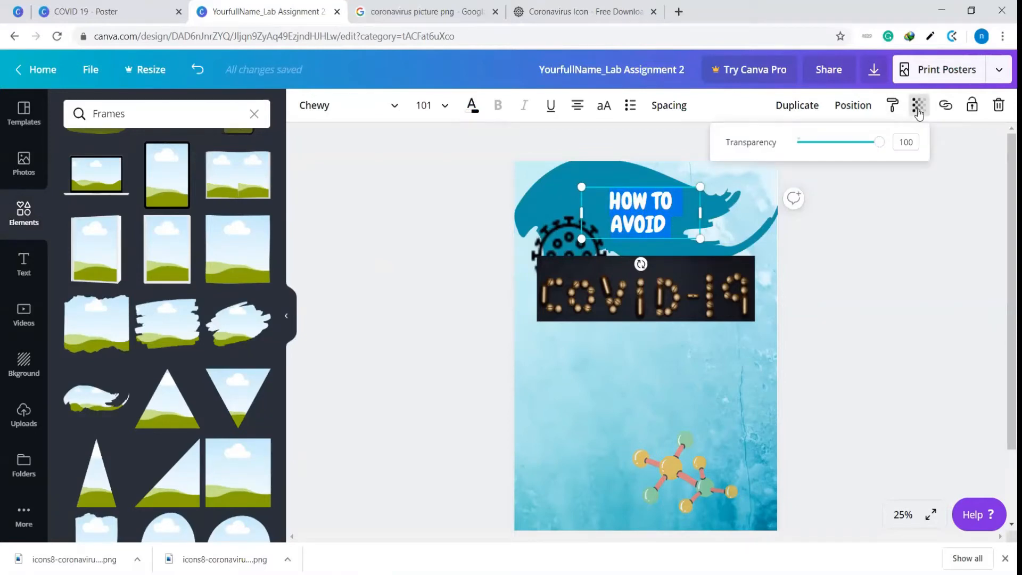
pyautogui.moveTo(878, 144); pyautogui.dragTo(871, 148)
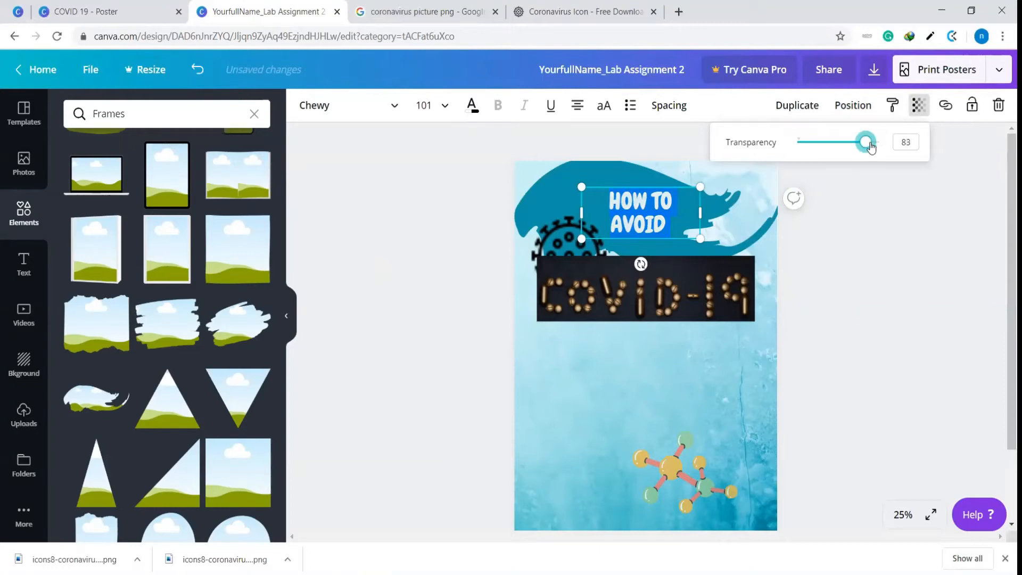
pyautogui.click(890, 233)
pyautogui.click(666, 209)
pyautogui.click(941, 261)
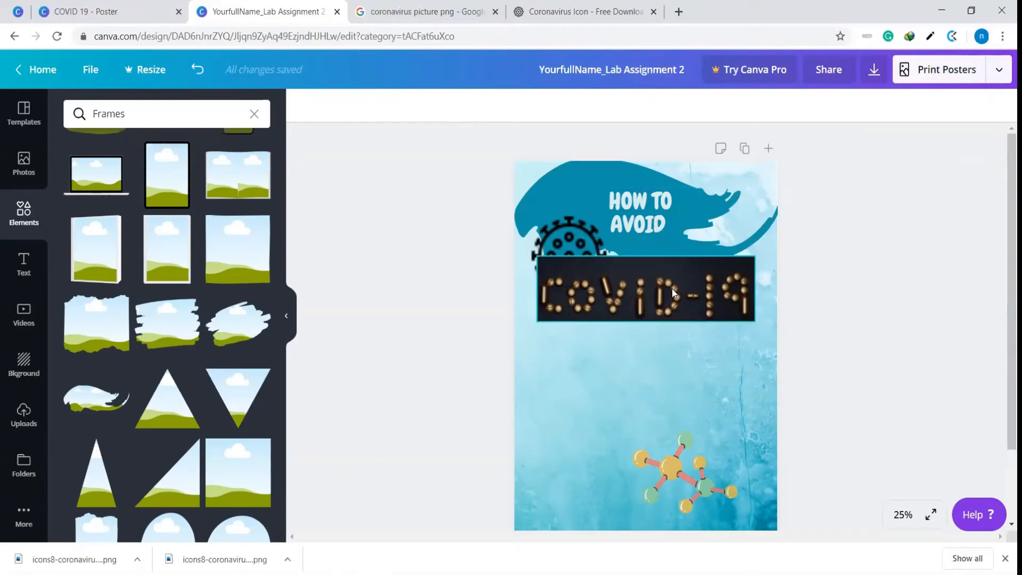
# Step: Enlarge the HOW TO AVOID heading to font size 130 and place it directly above the COVID-19 banner
pyautogui.click(651, 207)
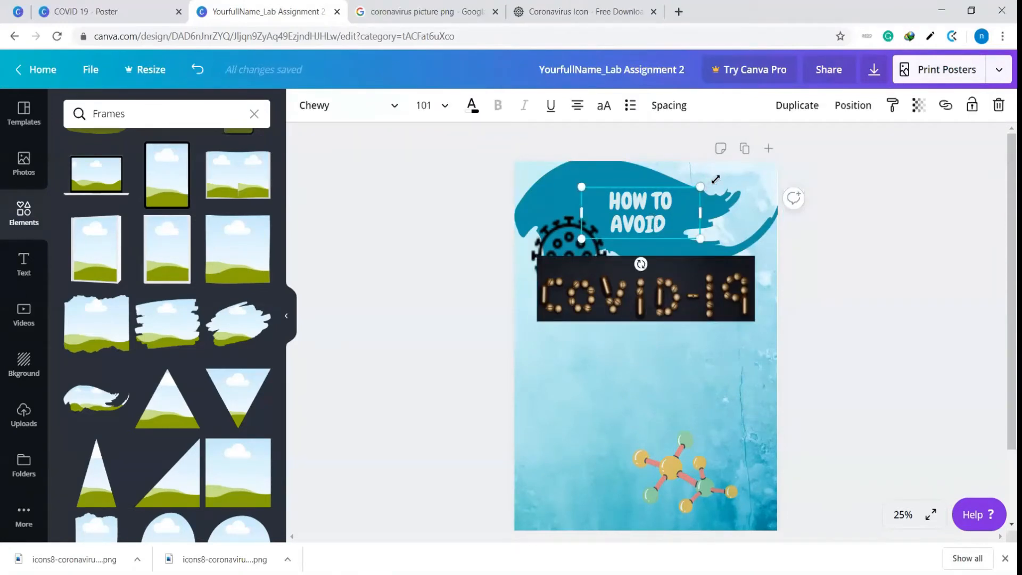
pyautogui.moveTo(701, 187); pyautogui.dragTo(716, 180)
pyautogui.moveTo(572, 177); pyautogui.dragTo(553, 169)
pyautogui.moveTo(675, 216); pyautogui.dragTo(667, 235)
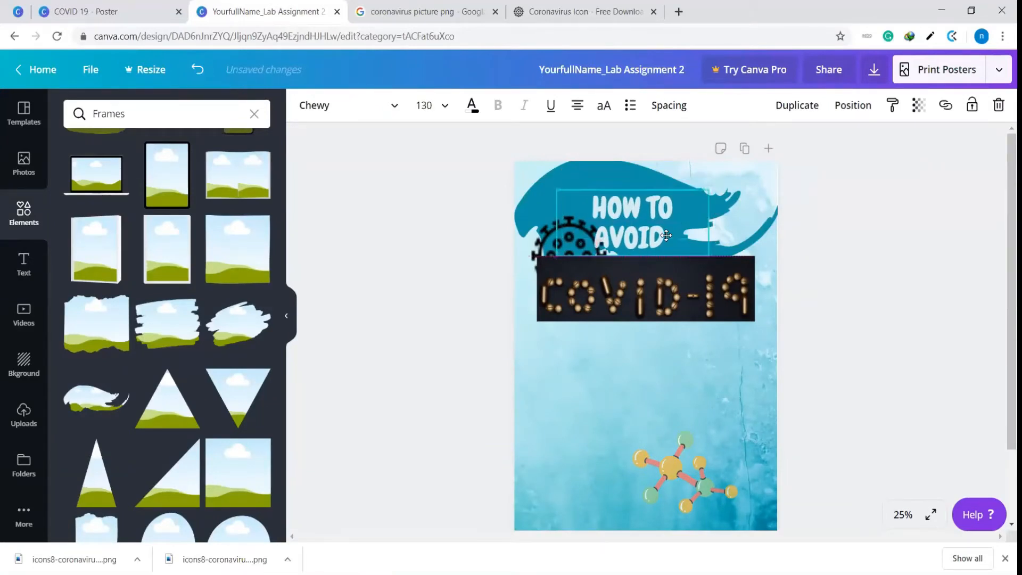
# Step: Restore the HOW TO AVOID heading to full opacity and nudge it slightly to the right
pyautogui.click(919, 105)
pyautogui.moveTo(878, 151); pyautogui.dragTo(878, 149)
pyautogui.click(892, 235)
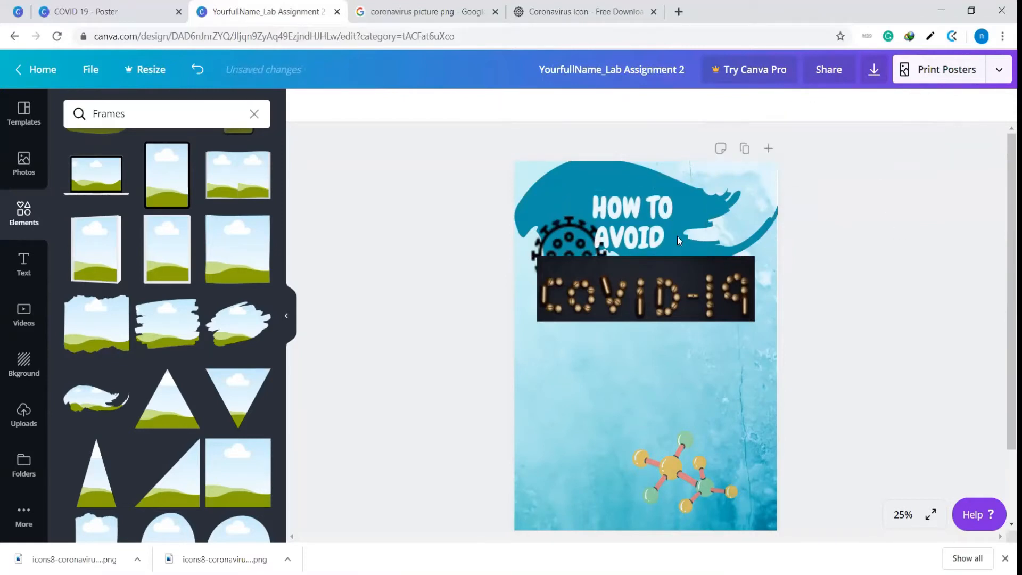
pyautogui.click(636, 228)
pyautogui.moveTo(636, 228); pyautogui.dragTo(642, 227)
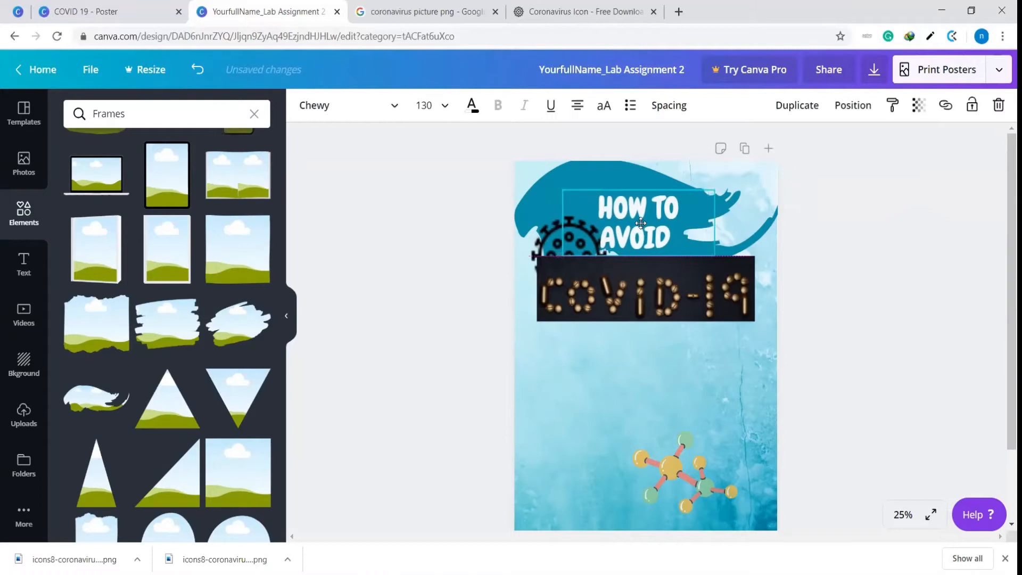
pyautogui.click(969, 302)
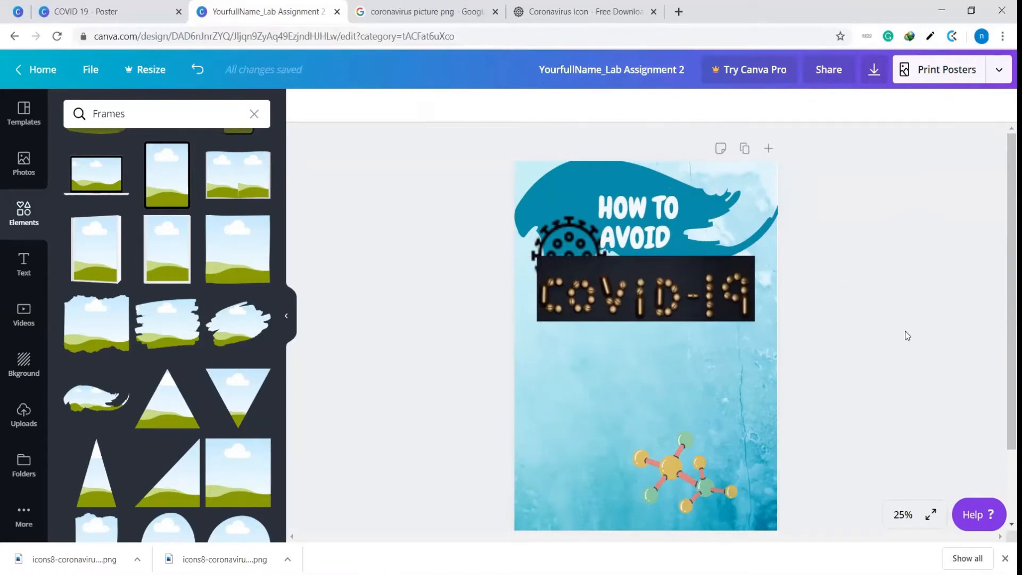
# Step: Move the molecule graphic to the poster's upper-right corner and send the brush-stroke frame behind it
pyautogui.click(692, 471)
pyautogui.moveTo(691, 476); pyautogui.dragTo(765, 222)
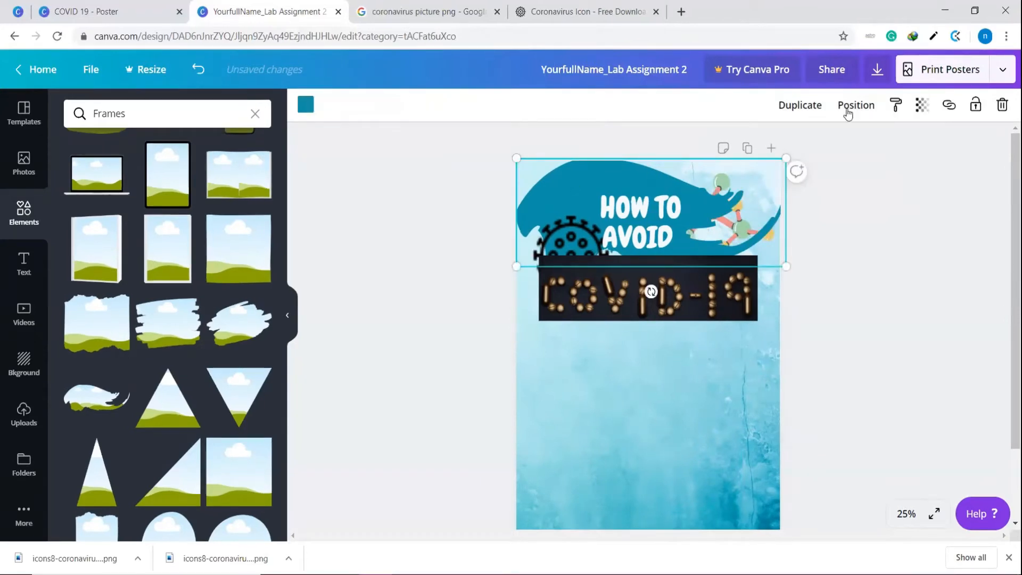
pyautogui.click(852, 107)
pyautogui.click(810, 153)
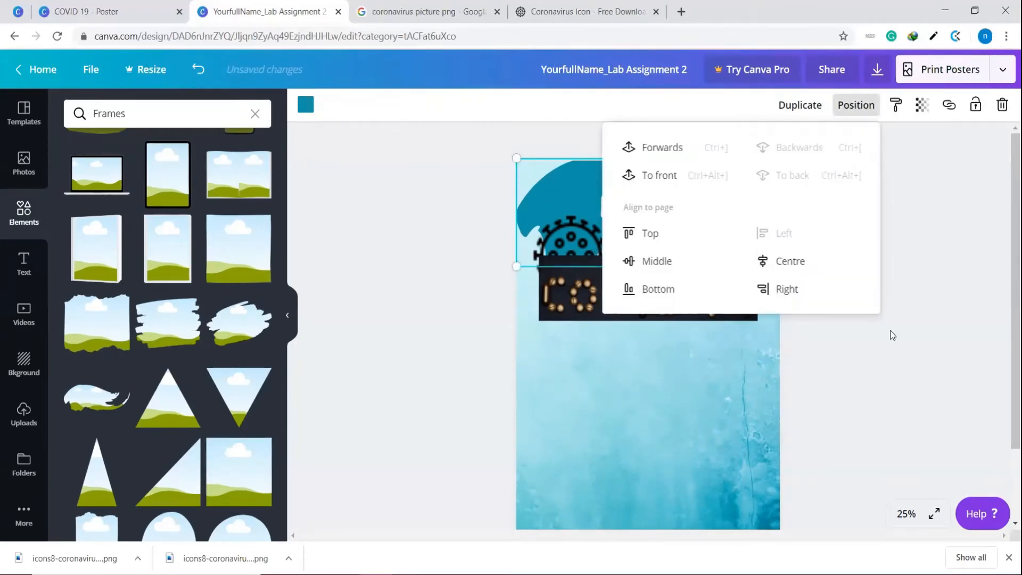
pyautogui.click(916, 372)
pyautogui.click(740, 233)
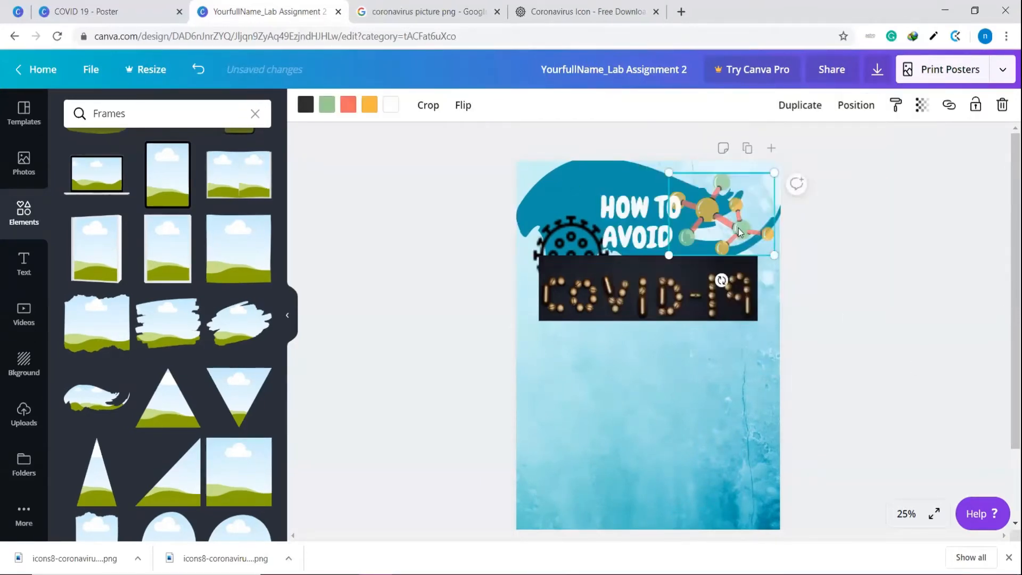
pyautogui.moveTo(739, 233); pyautogui.dragTo(740, 217)
pyautogui.click(884, 291)
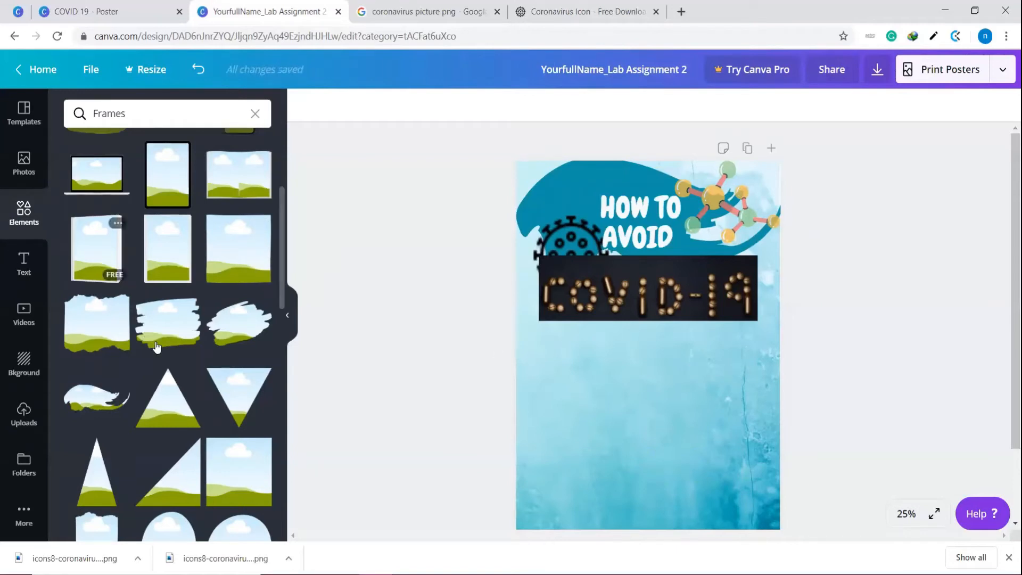
# Step: Add the square torn-edge photo frame to the poster, shrink it slightly and place it just below the COVID-19 banner
pyautogui.scroll(-4, 155, 345)
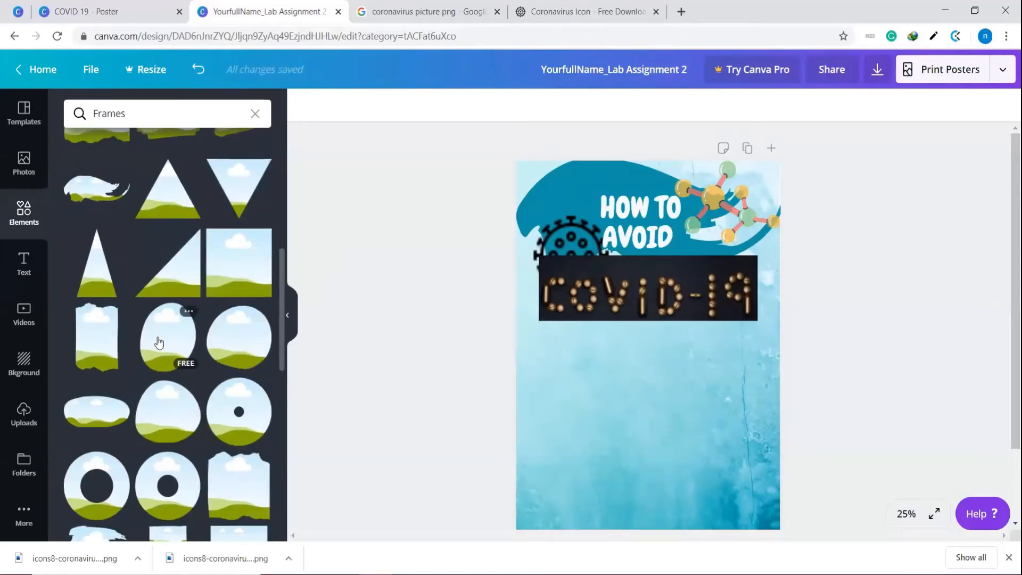
pyautogui.scroll(-1, 158, 343)
pyautogui.scroll(-2, 158, 342)
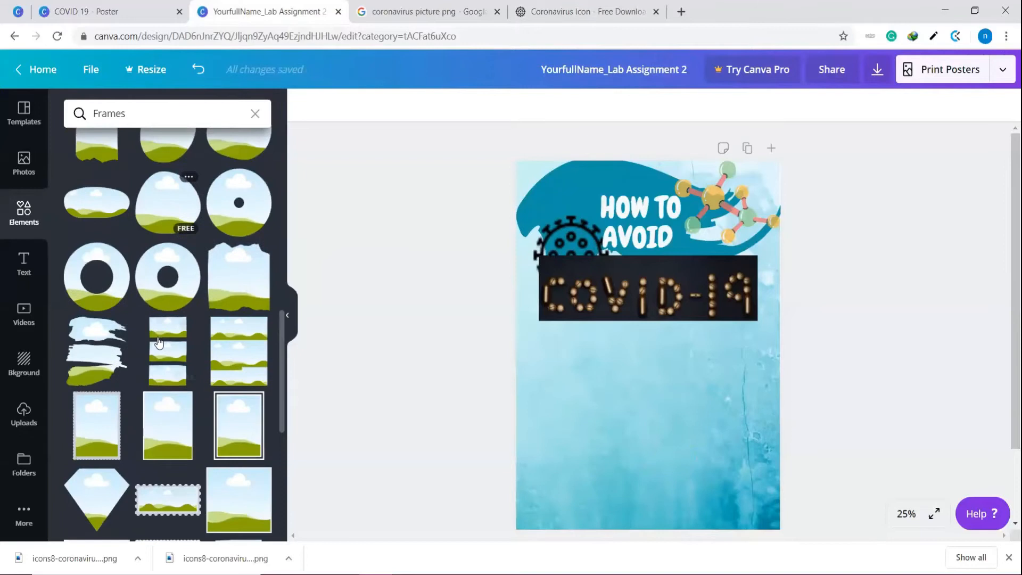
pyautogui.scroll(-5, 158, 343)
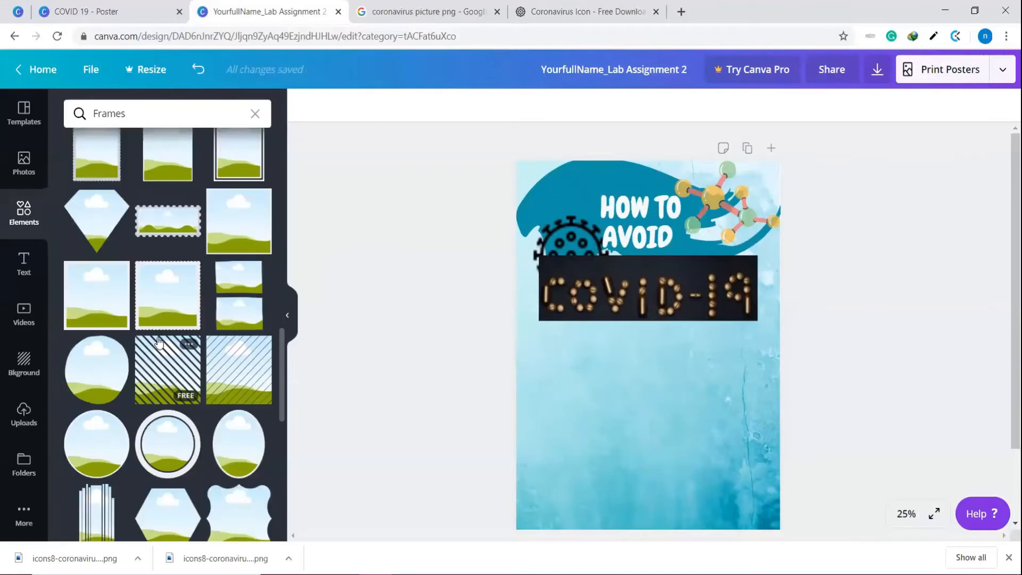
pyautogui.scroll(-5, 159, 342)
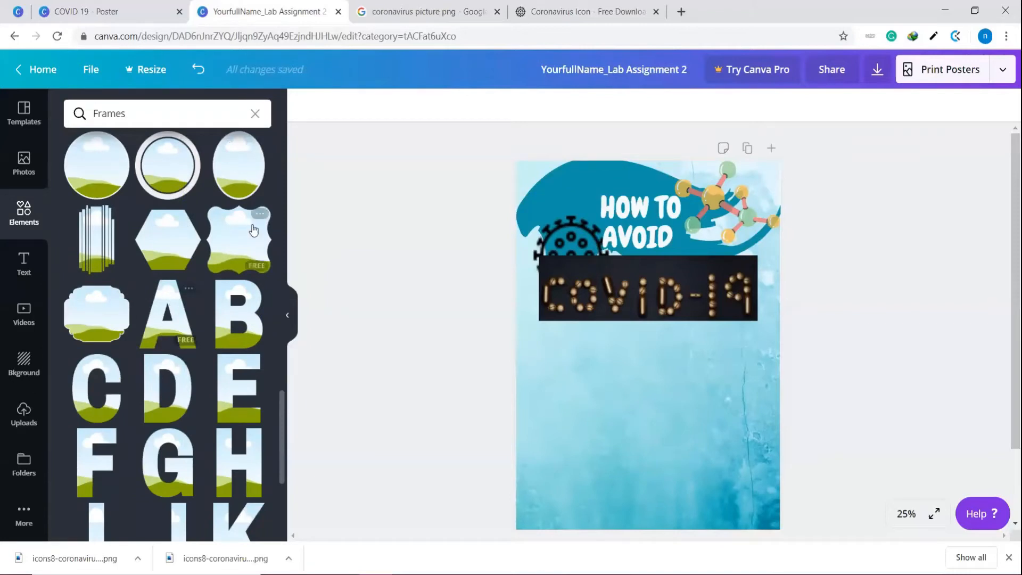
pyautogui.scroll(6, 110, 320)
pyautogui.scroll(6, 111, 321)
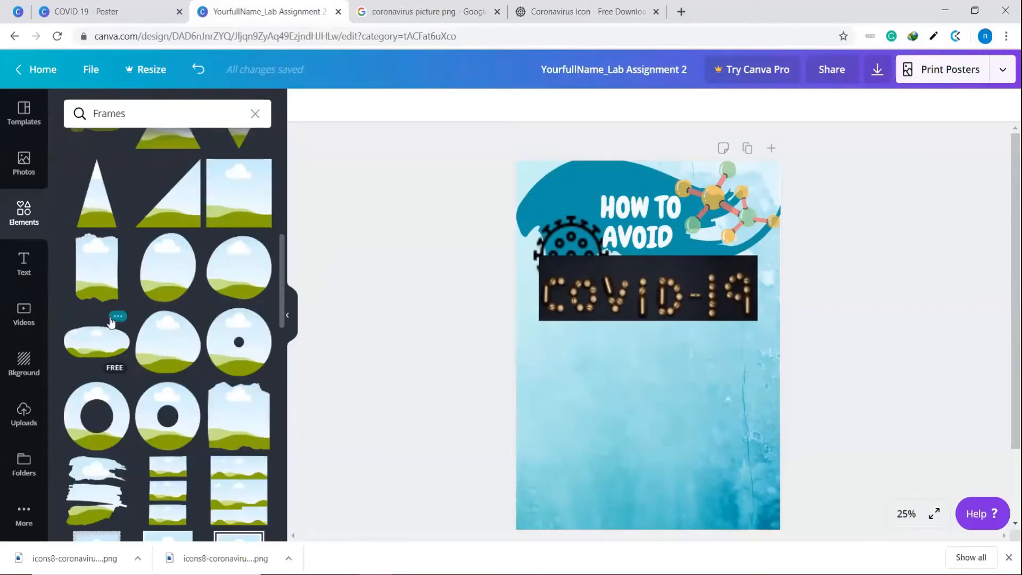
pyautogui.scroll(5, 111, 321)
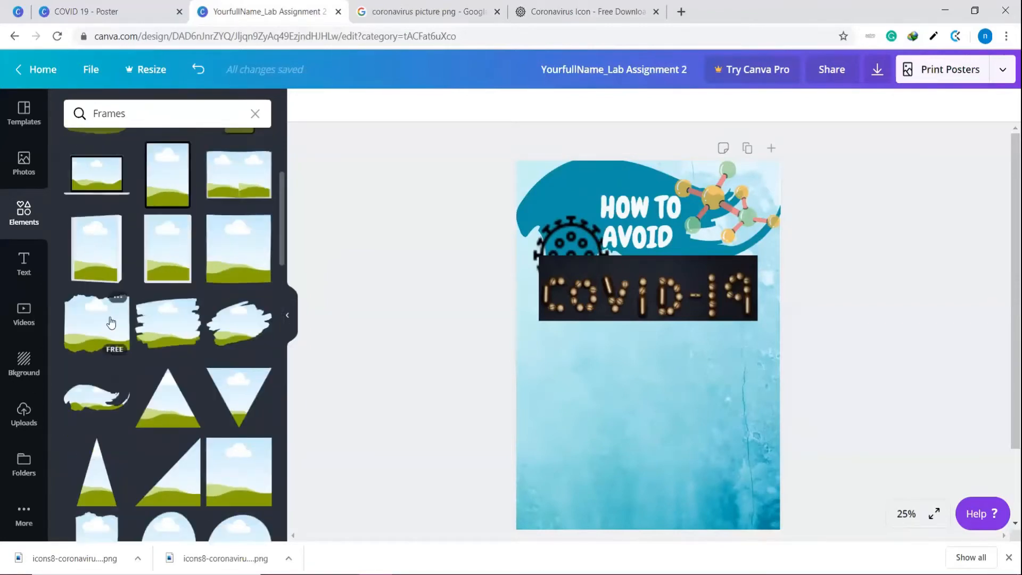
pyautogui.moveTo(123, 332)
pyautogui.mouseDown()
pyautogui.moveTo(114, 346)
pyautogui.moveTo(550, 413)
pyautogui.moveTo(616, 406)
pyautogui.moveTo(586, 382)
pyautogui.mouseUp()
pyautogui.moveTo(756, 338); pyautogui.dragTo(717, 375)
pyautogui.moveTo(660, 448); pyautogui.dragTo(652, 410)
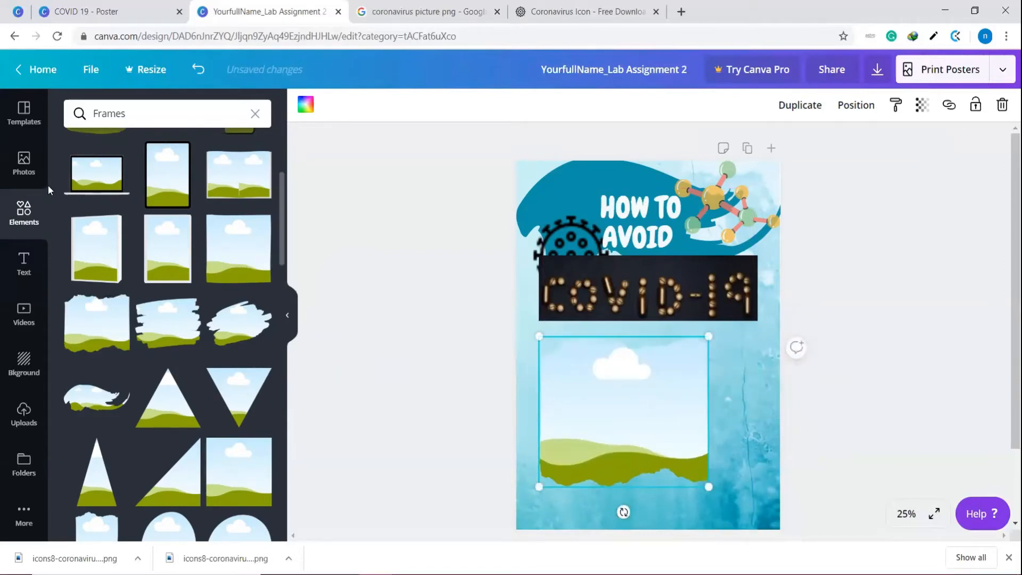
# Step: Search the photo library for "home" pictures to fill the torn-edge frame
pyautogui.click(22, 165)
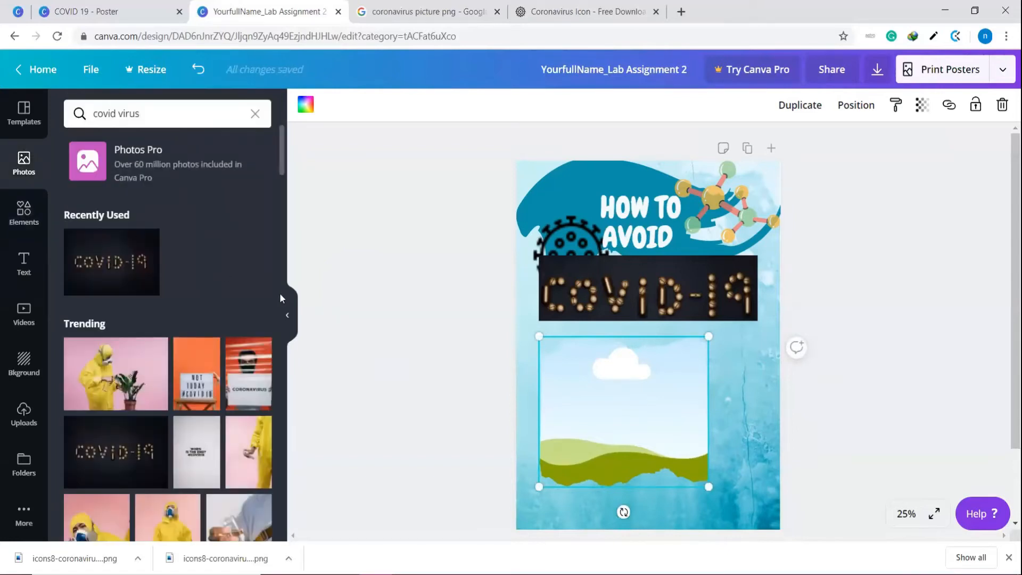
pyautogui.scroll(-5, 184, 282)
pyautogui.scroll(8, 184, 281)
pyautogui.moveTo(142, 110); pyautogui.dragTo(87, 111)
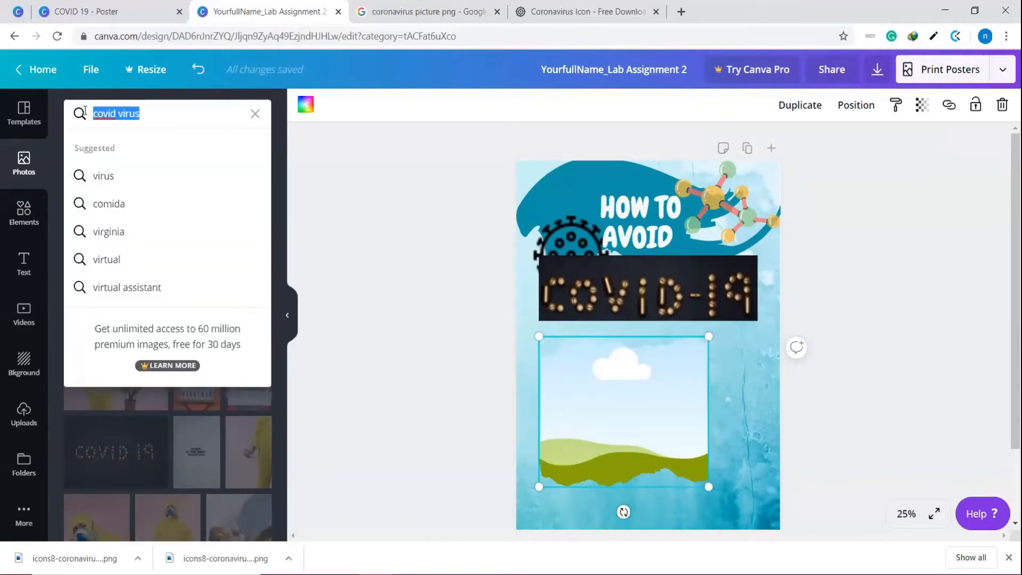
pyautogui.write('home')
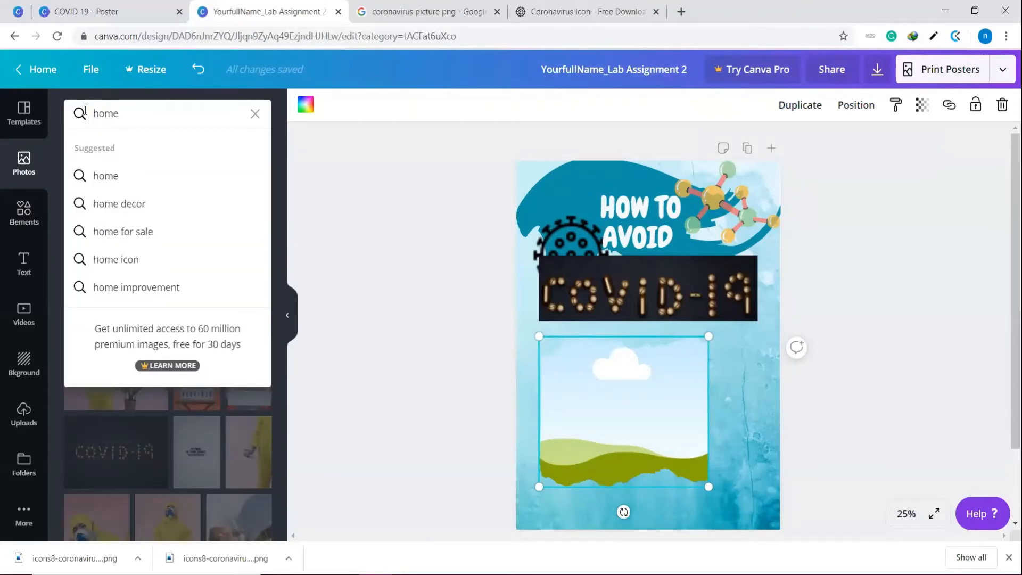
pyautogui.click(119, 179)
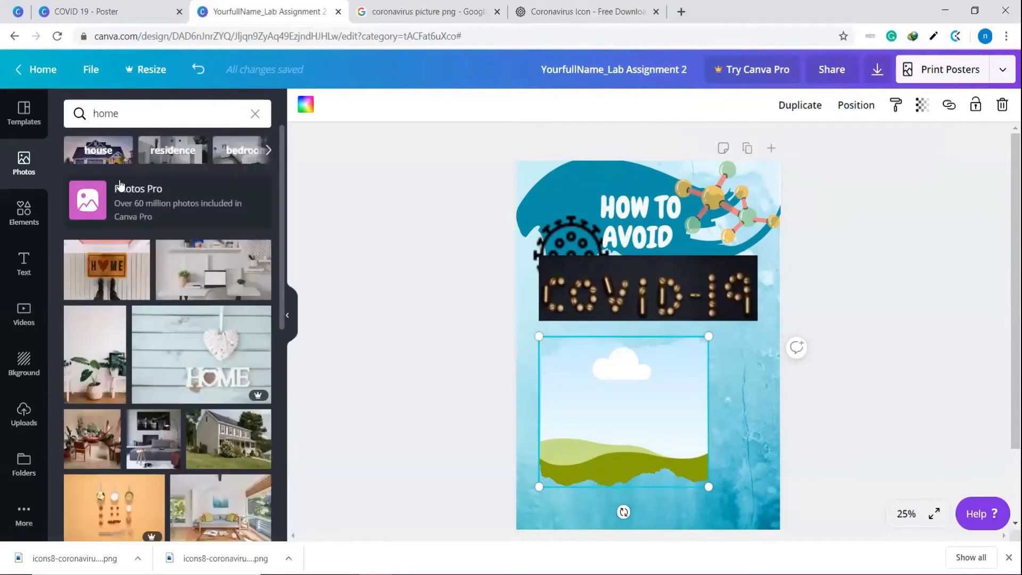
# Step: Search the photo library for "house" and fill the torn-edge frame with the photo of a wooden toy house on grass
pyautogui.click(69, 125)
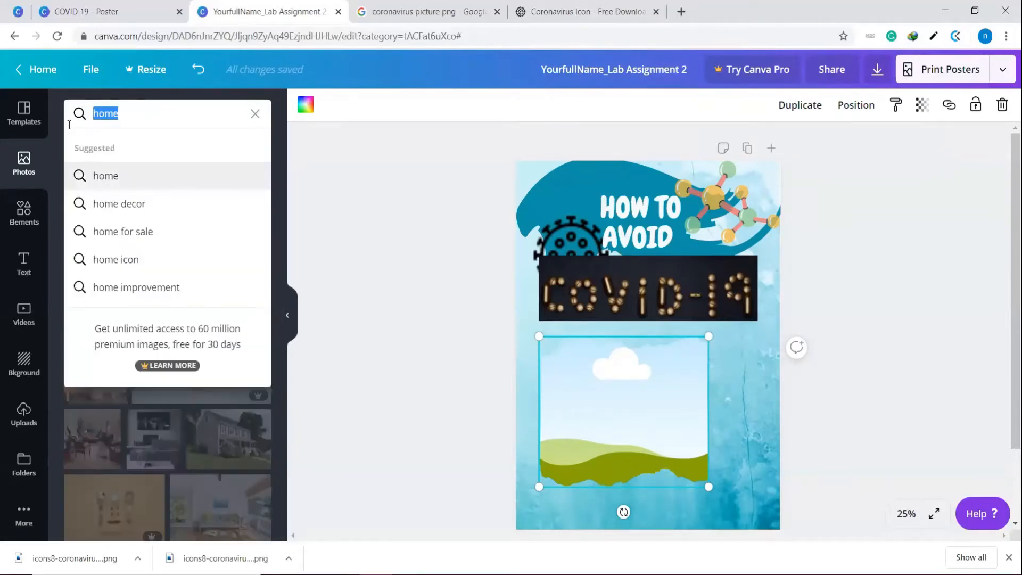
pyautogui.write('house')
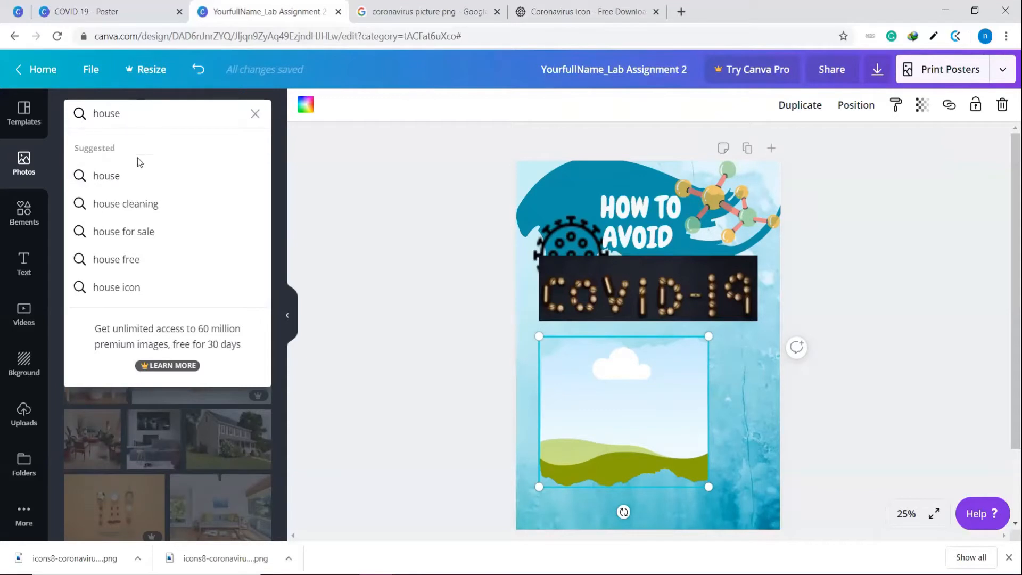
pyautogui.click(135, 176)
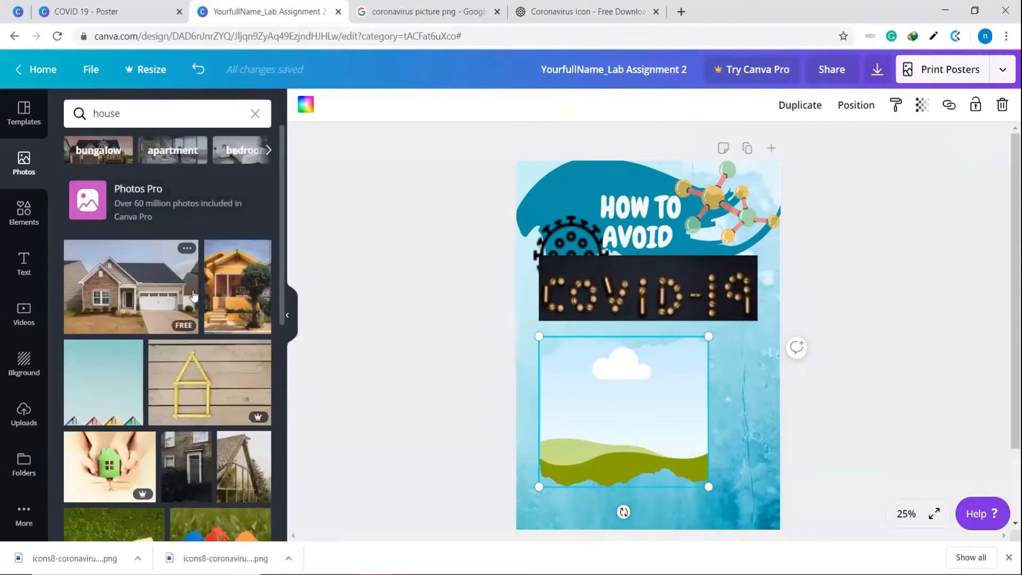
pyautogui.scroll(-3, 193, 296)
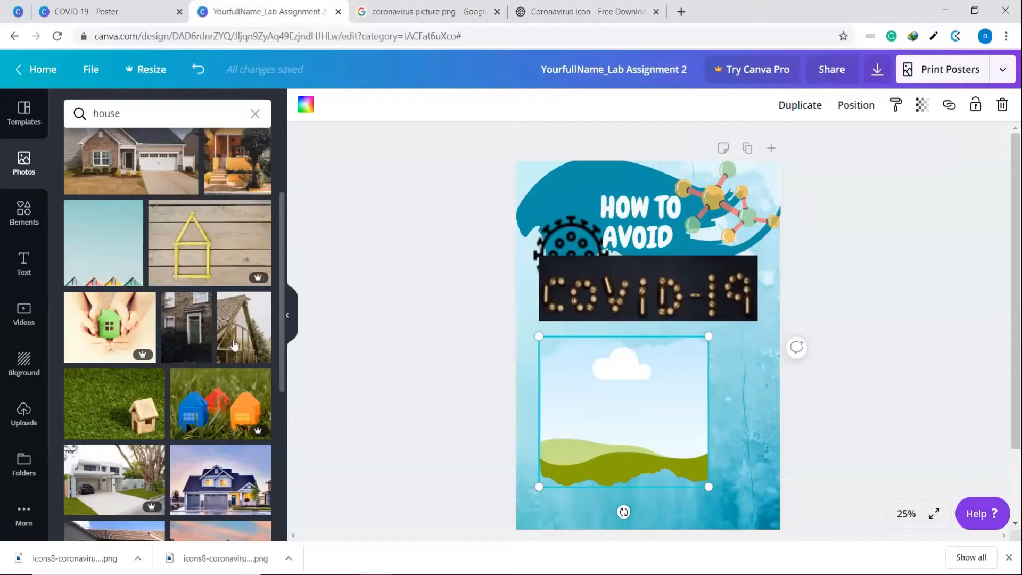
pyautogui.scroll(-1, 82, 341)
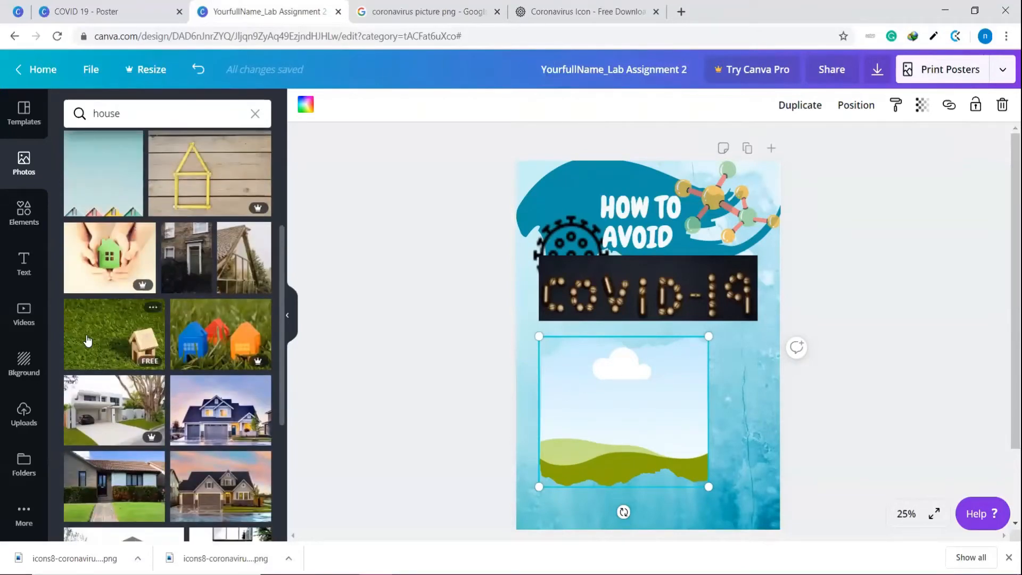
pyautogui.click(87, 334)
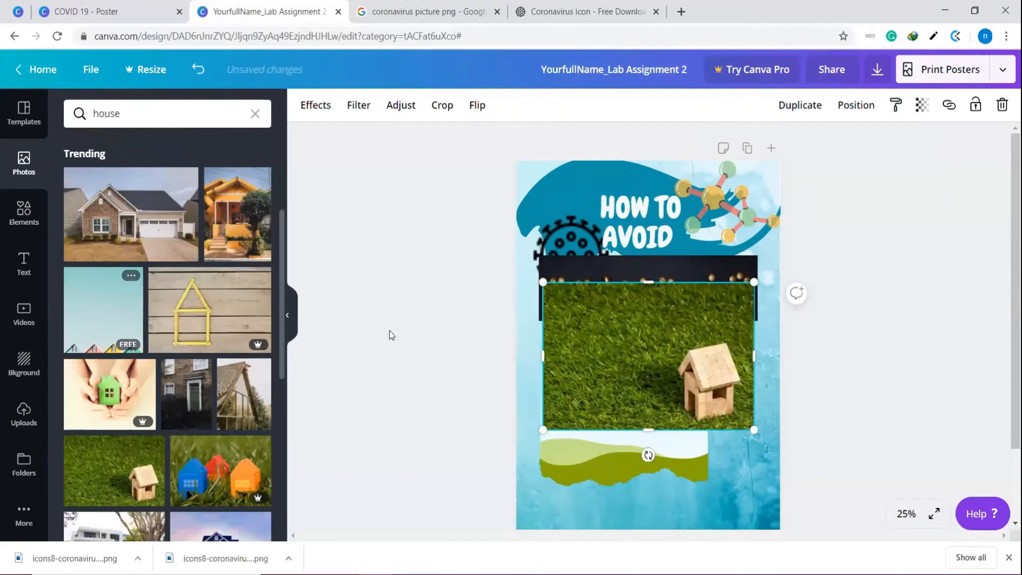
pyautogui.moveTo(672, 374); pyautogui.dragTo(664, 426)
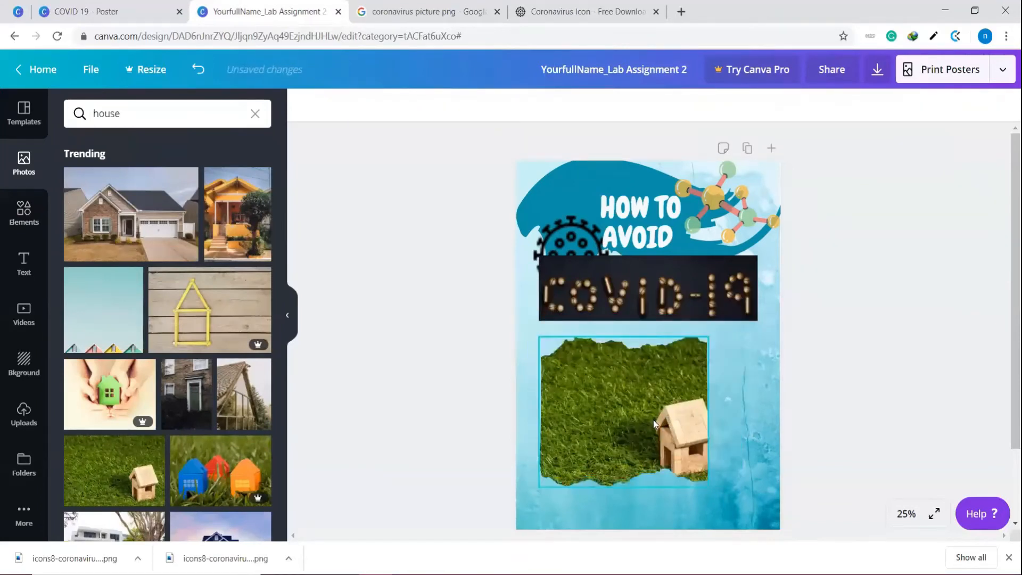
# Step: Shrink the framed house photo to about 21.6 by 18.3 and move it near the poster's left edge, below the COVID-19 banner
pyautogui.click(707, 349)
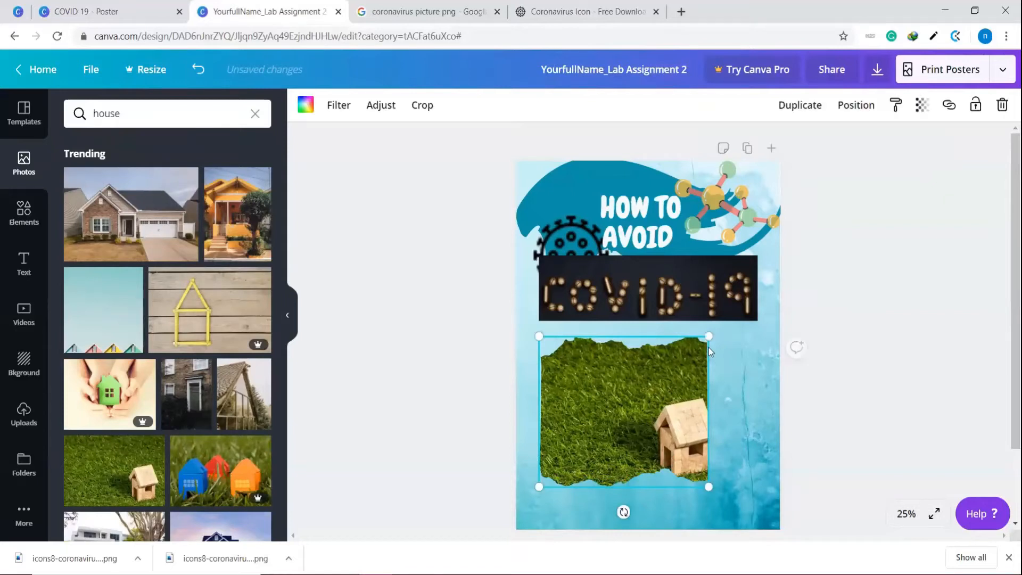
pyautogui.moveTo(684, 347); pyautogui.dragTo(664, 354)
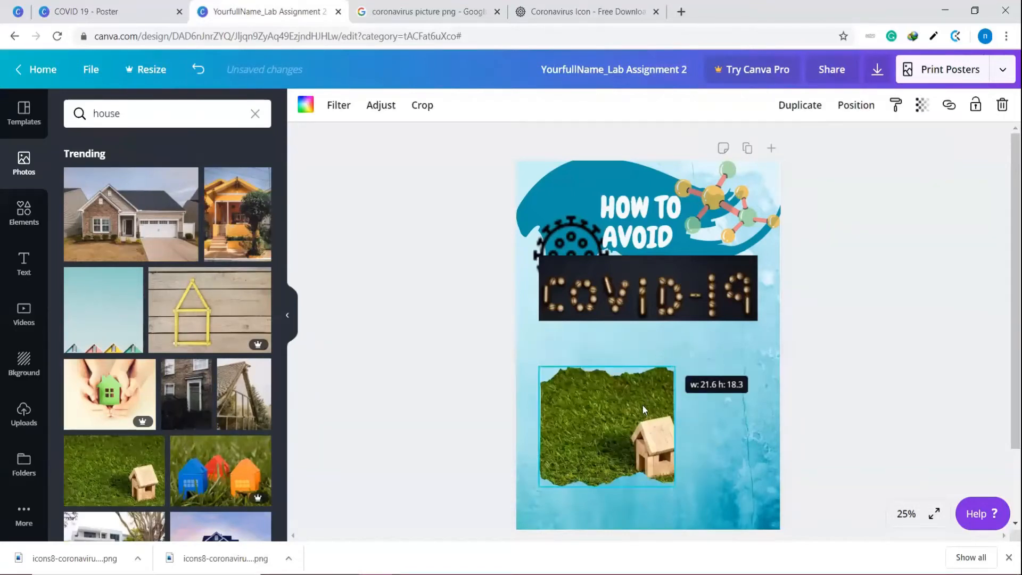
pyautogui.moveTo(631, 418); pyautogui.dragTo(615, 389)
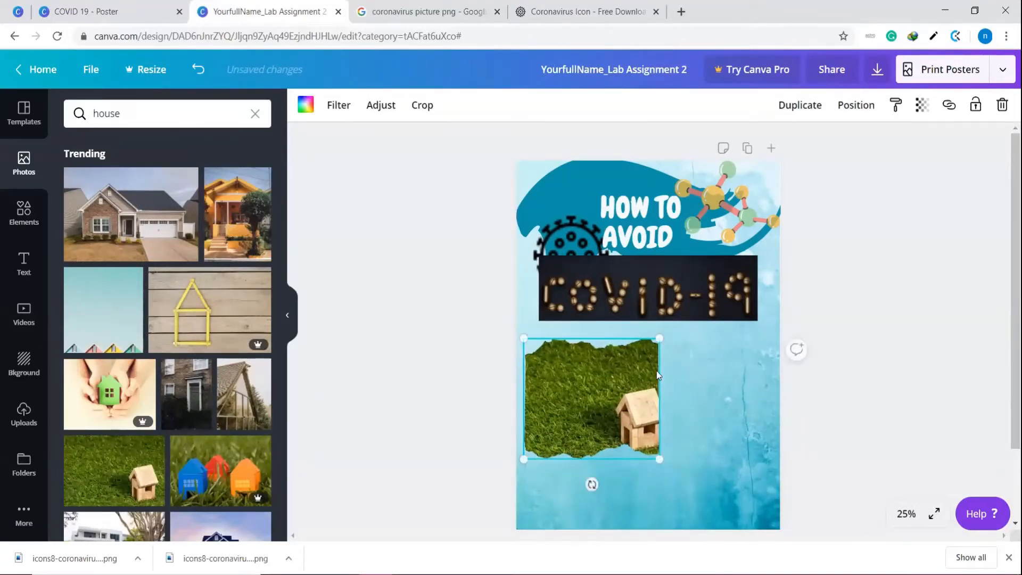
# Step: Shift the photo left inside its frame to show the whole wooden house, and nudge the frame up slightly toward the banner
pyautogui.doubleClick(605, 382)
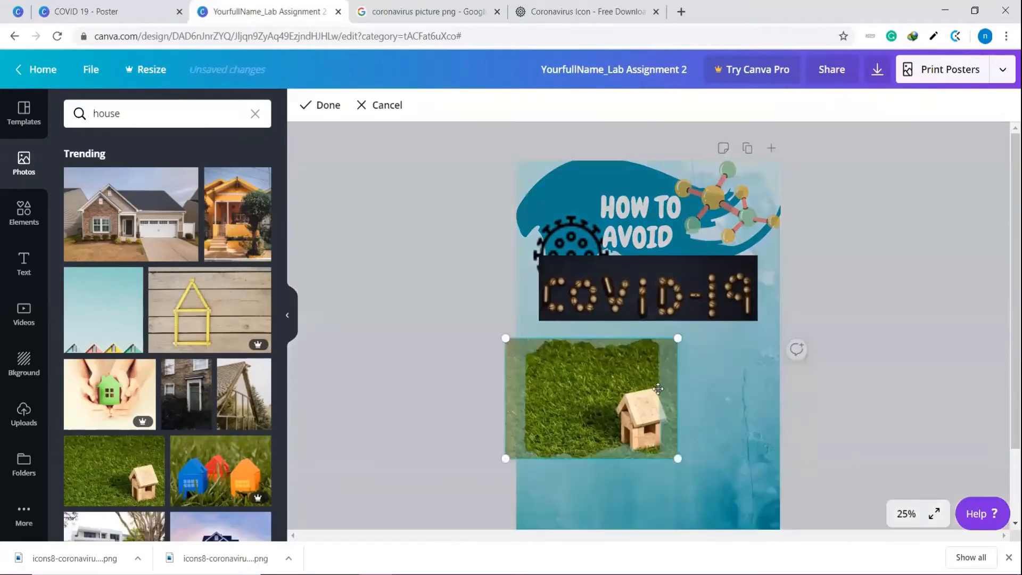
pyautogui.moveTo(624, 392); pyautogui.dragTo(579, 383)
pyautogui.click(749, 410)
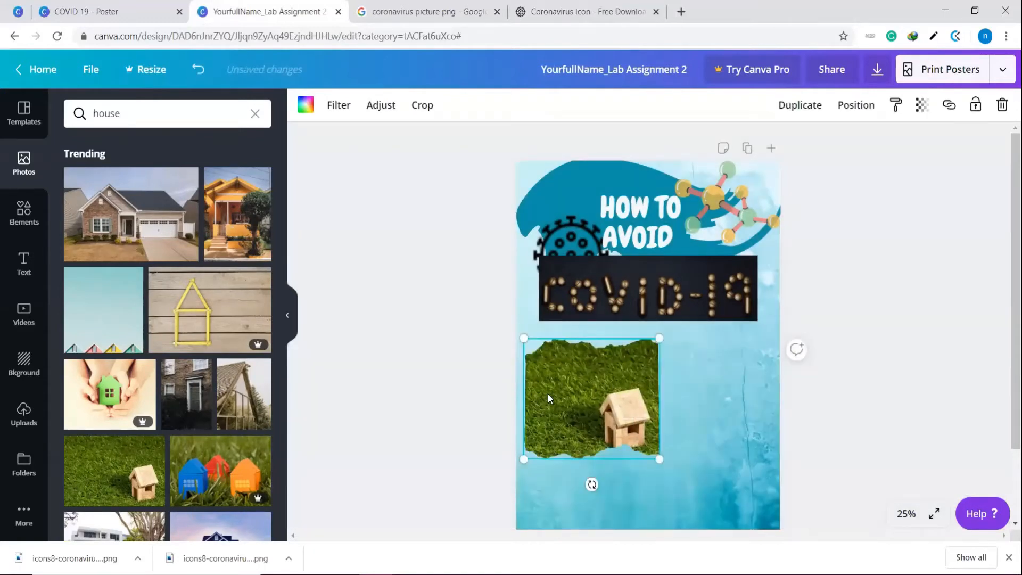
pyautogui.doubleClick(548, 394)
pyautogui.moveTo(548, 393); pyautogui.dragTo(593, 397)
pyautogui.click(772, 420)
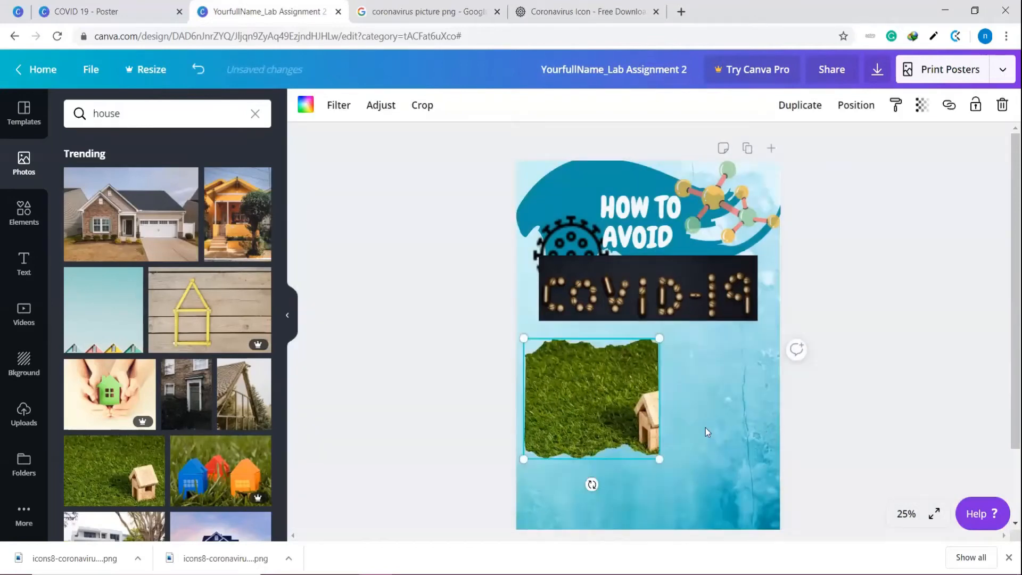
pyautogui.doubleClick(599, 405)
pyautogui.moveTo(605, 403); pyautogui.dragTo(555, 403)
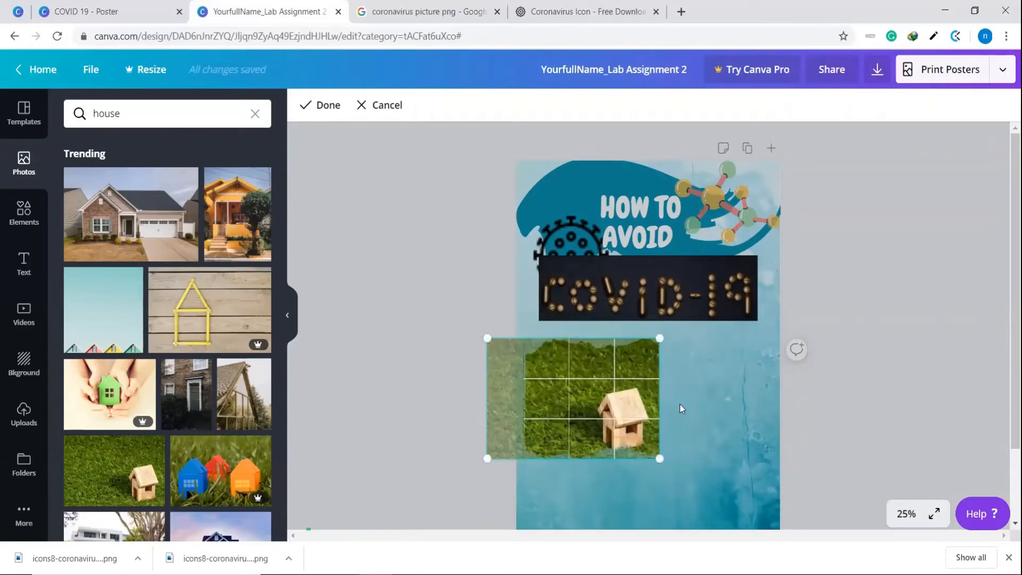
pyautogui.click(680, 404)
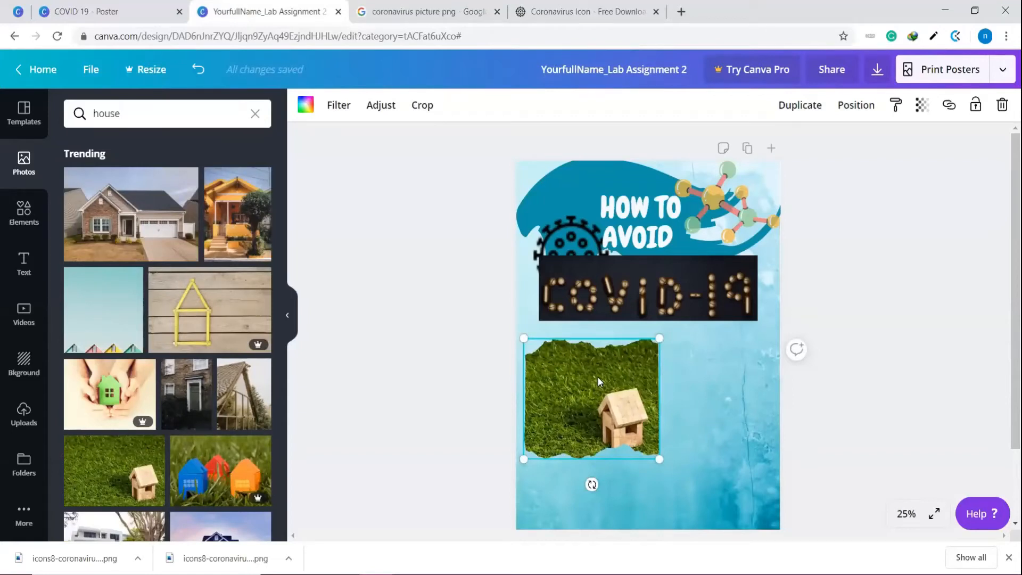
pyautogui.moveTo(599, 382); pyautogui.dragTo(598, 373)
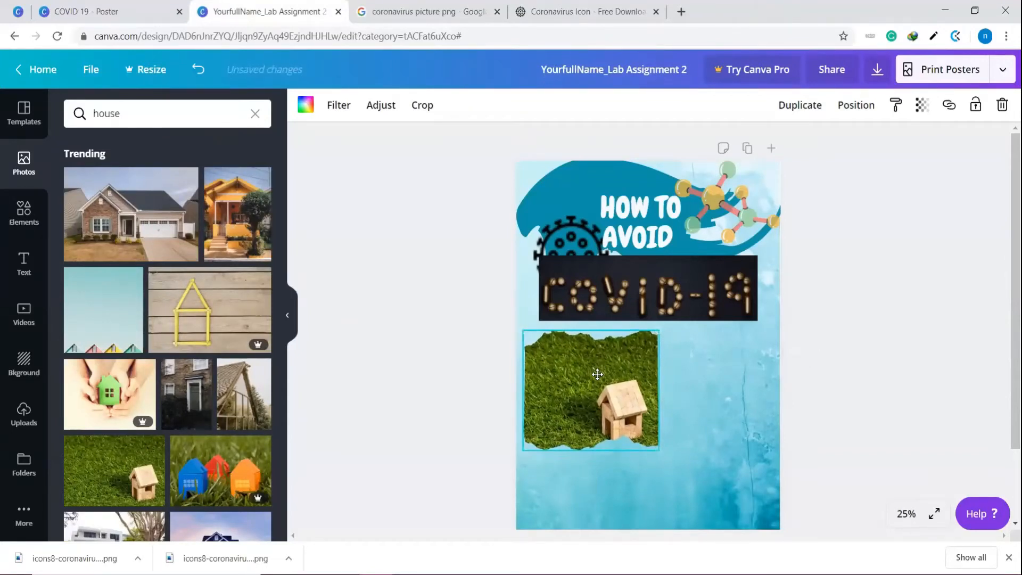
# Step: Open the text library and browse the ready-made text designs for the poster
pyautogui.click(24, 264)
pyautogui.scroll(10, 140, 238)
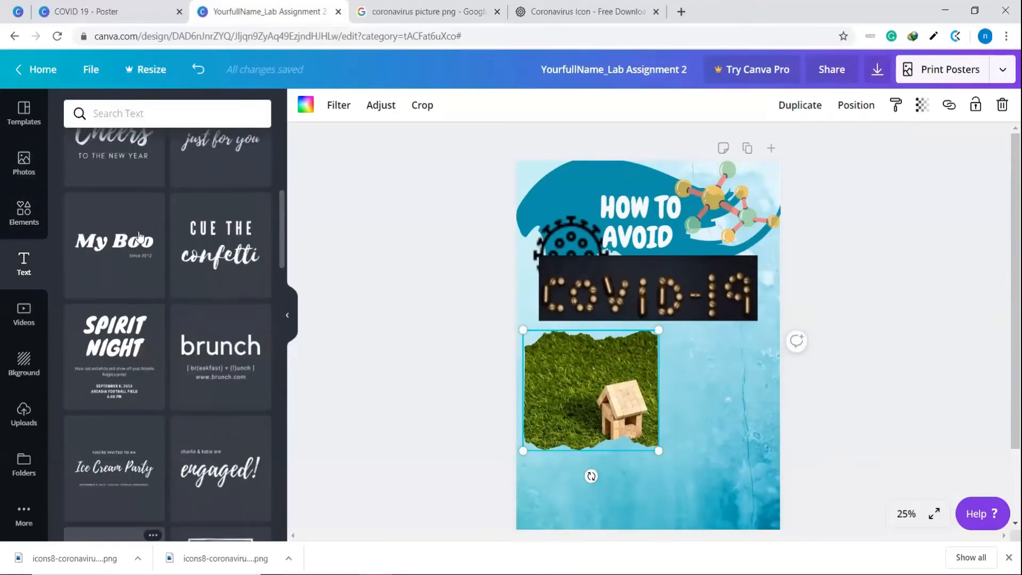
# Step: Add a body text box below the grass photo reading "Please stay at home"
pyautogui.click(143, 266)
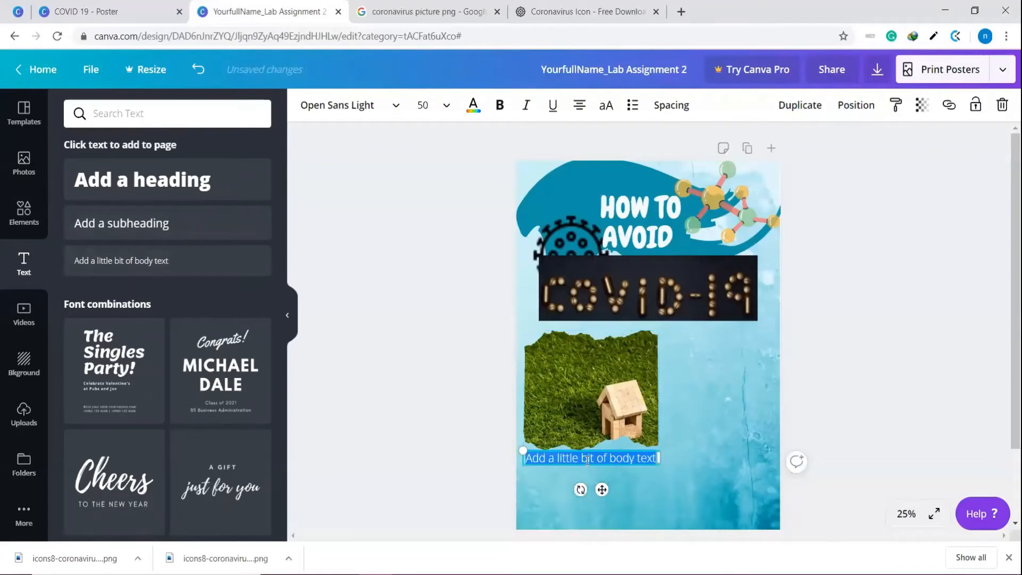
pyautogui.press('BackSpace')
pyautogui.write('Please')
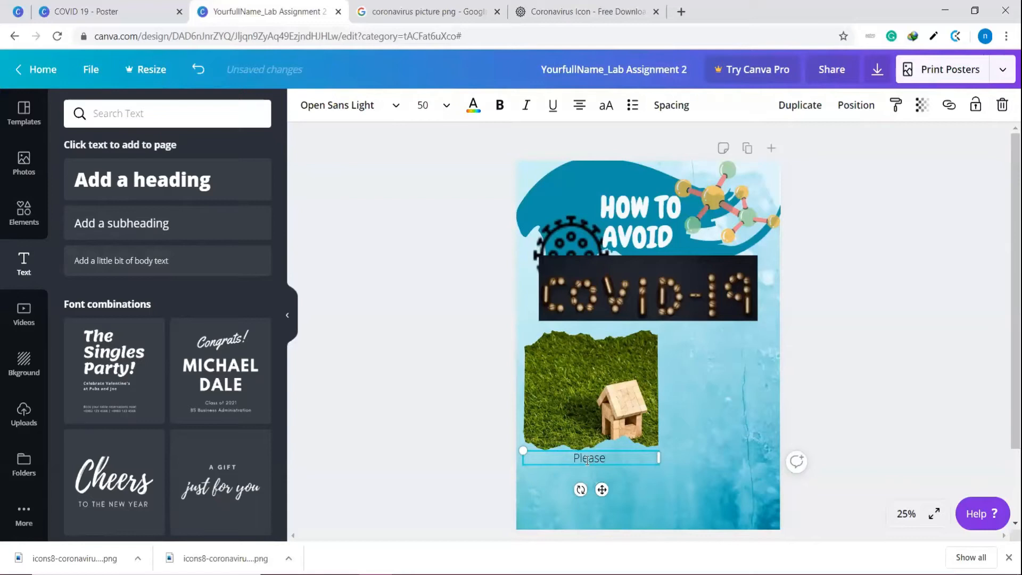
pyautogui.write(' stay at home')
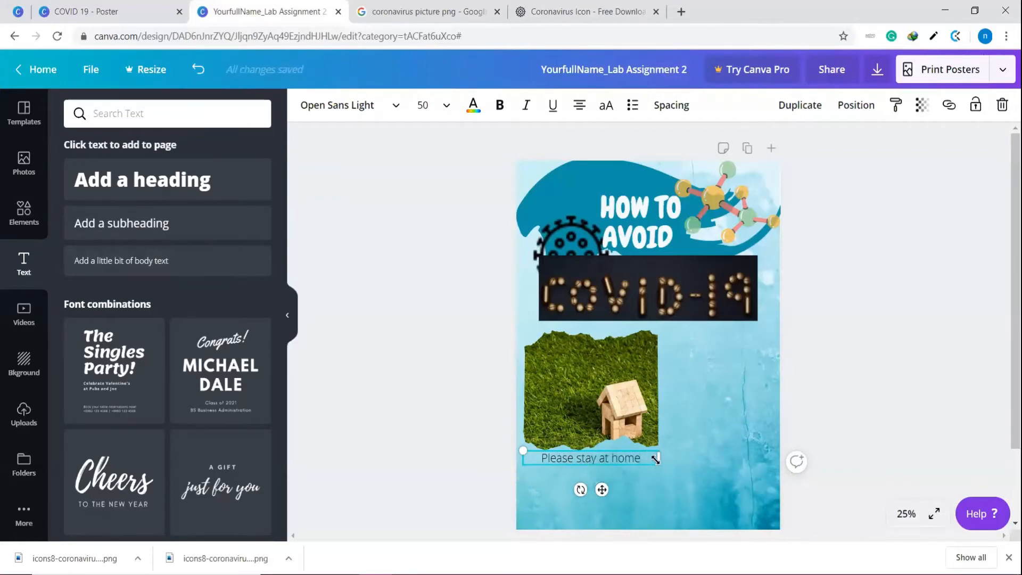
# Step: Narrow the text box to about half the grass photo's width and shorten its text to "Please stay at"
pyautogui.moveTo(659, 458); pyautogui.dragTo(598, 459)
pyautogui.doubleClick(571, 474)
pyautogui.press('BackSpace')
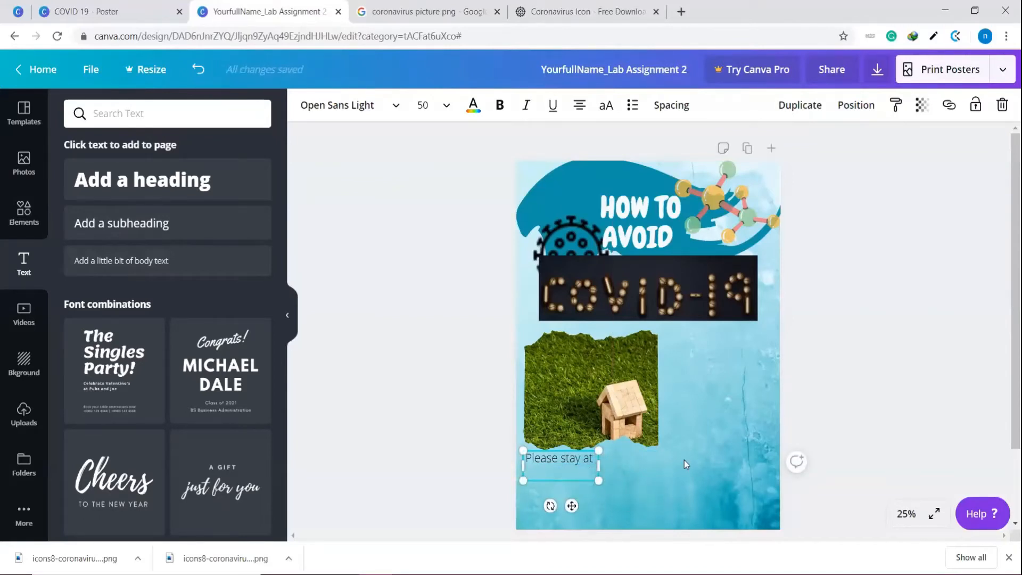
# Step: Move the "Please stay at" text onto the grass photo above the house and set its font to Chewy
pyautogui.click(618, 475)
pyautogui.moveTo(561, 464); pyautogui.dragTo(576, 374)
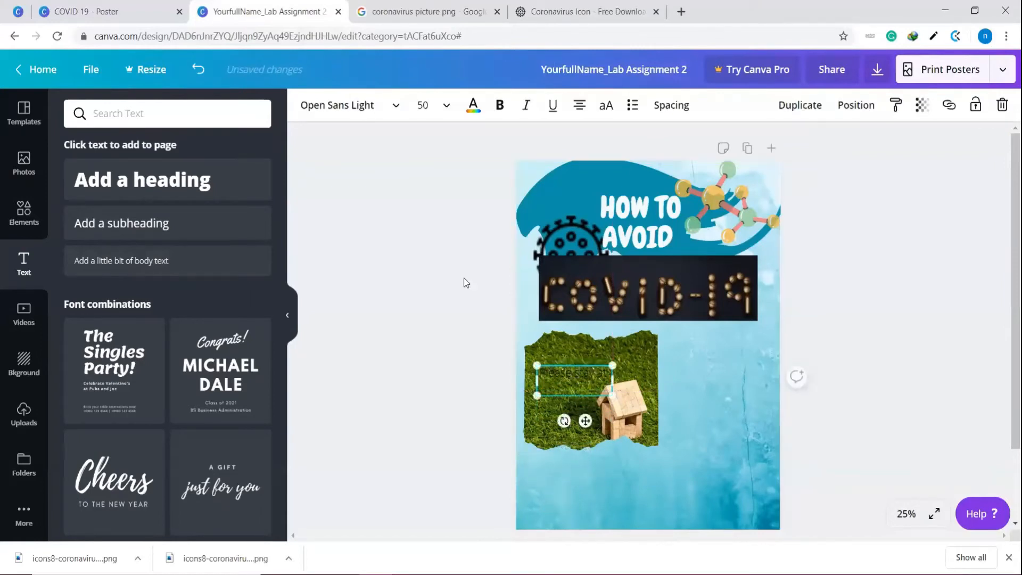
pyautogui.click(591, 380)
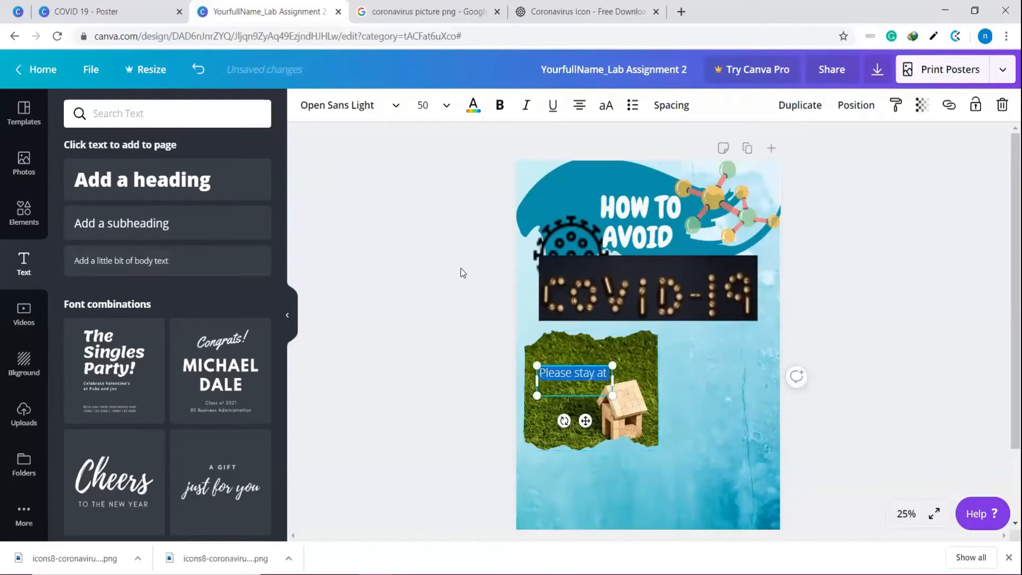
pyautogui.click(386, 114)
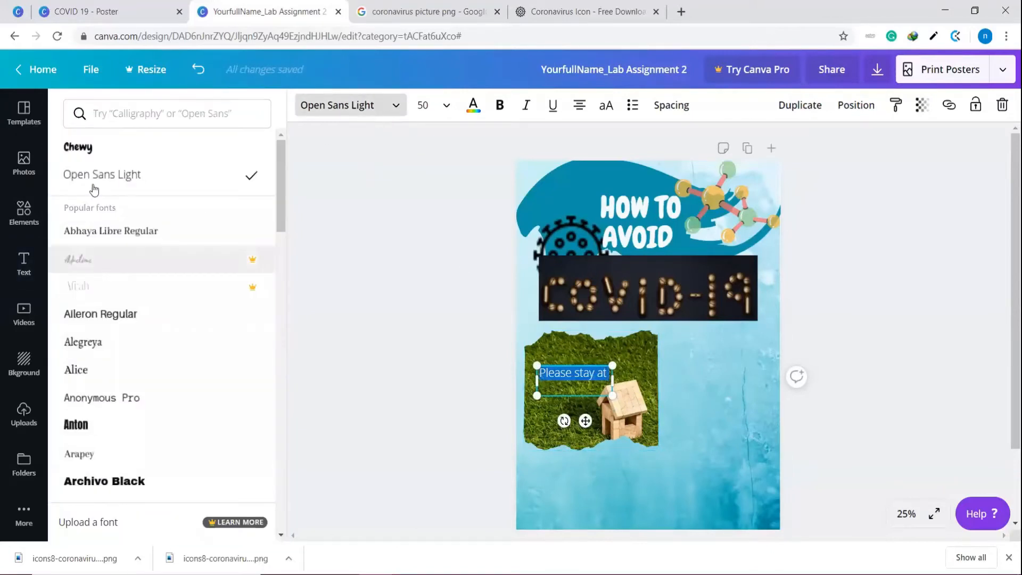
pyautogui.click(98, 149)
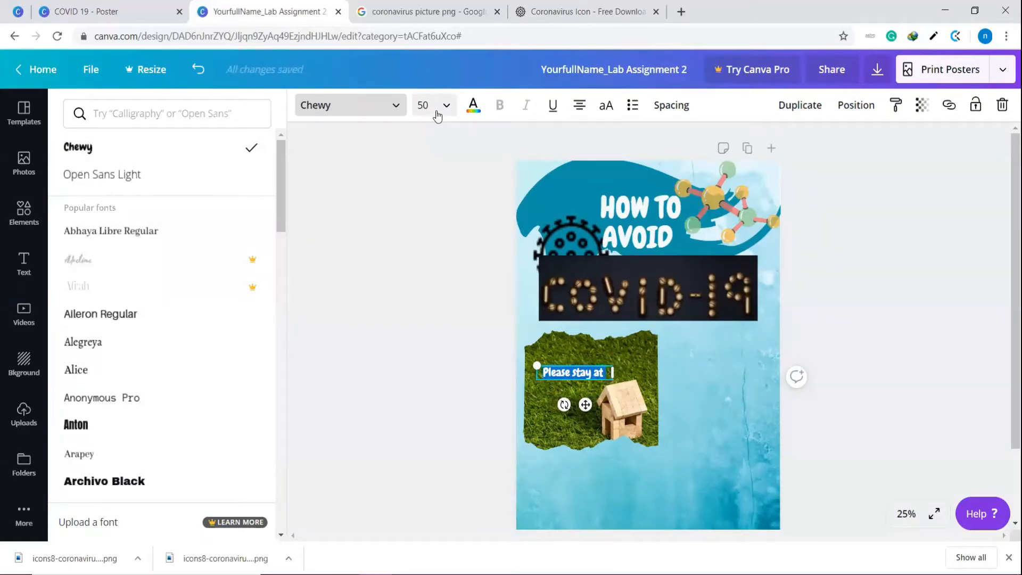
pyautogui.press('Escape')
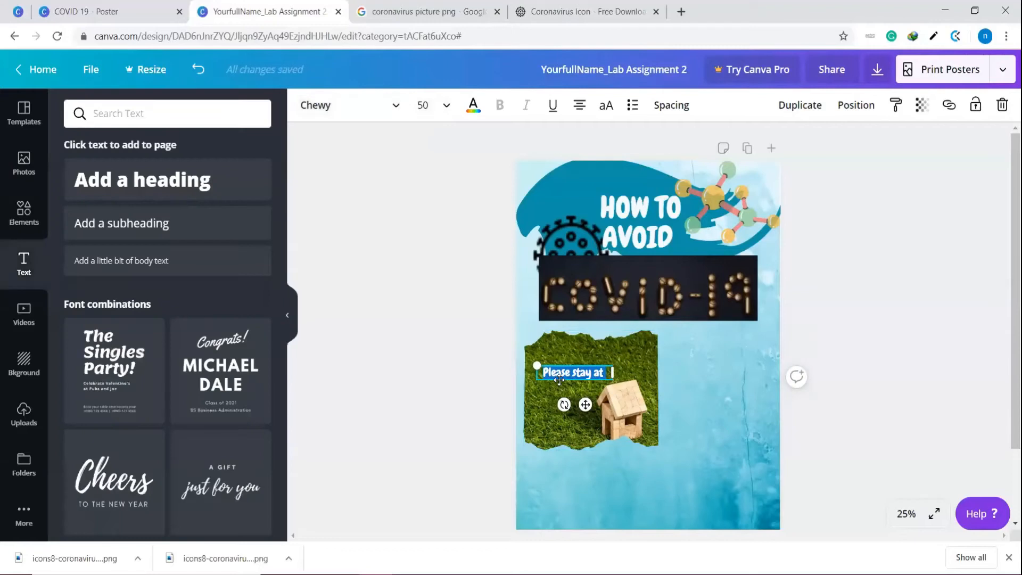
# Step: Colour the "Please stay at" text pink from the default colours
pyautogui.click(548, 394)
pyautogui.doubleClick(564, 369)
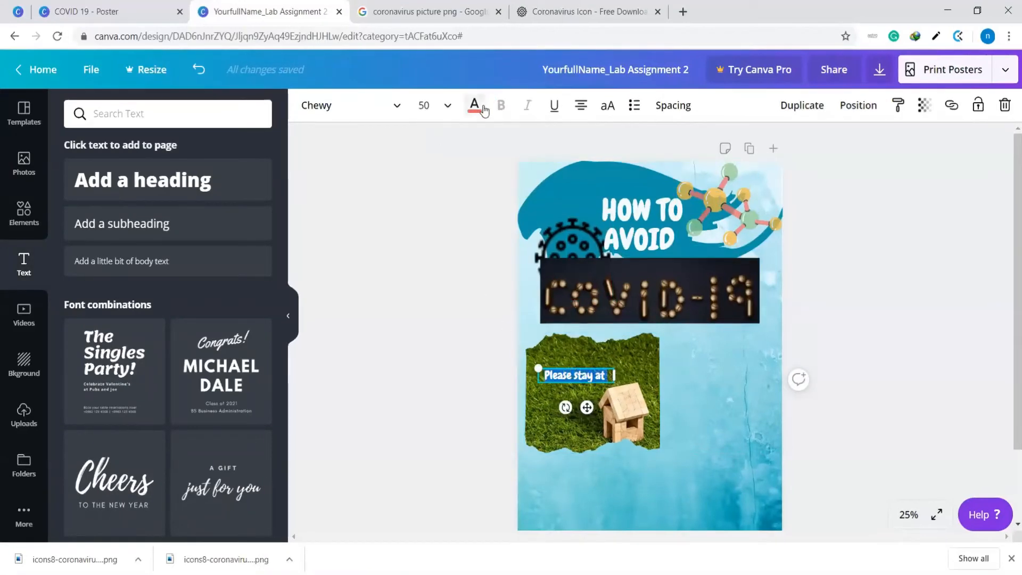
pyautogui.click(475, 107)
pyautogui.scroll(-3, 107, 328)
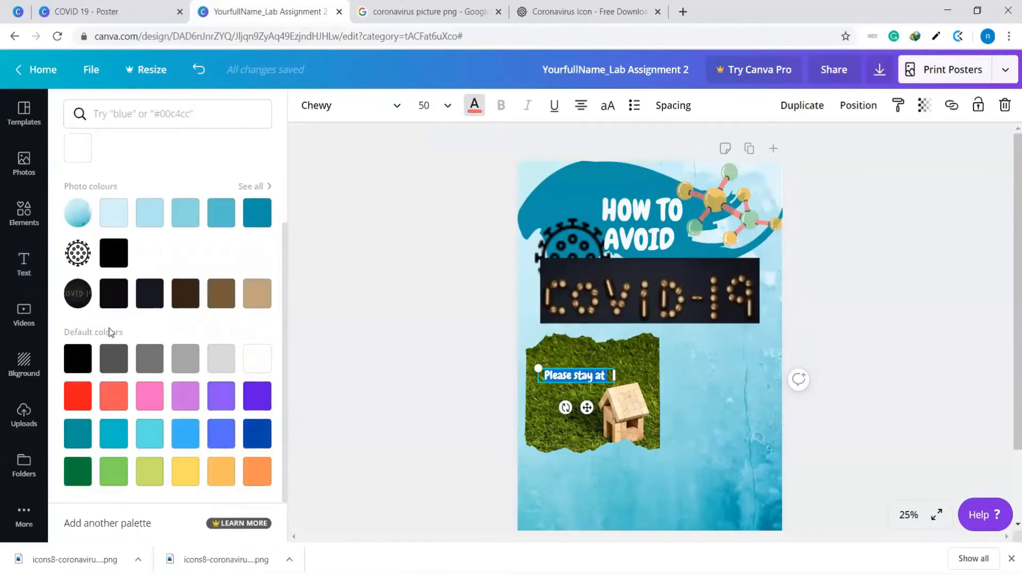
pyautogui.click(146, 403)
pyautogui.click(145, 390)
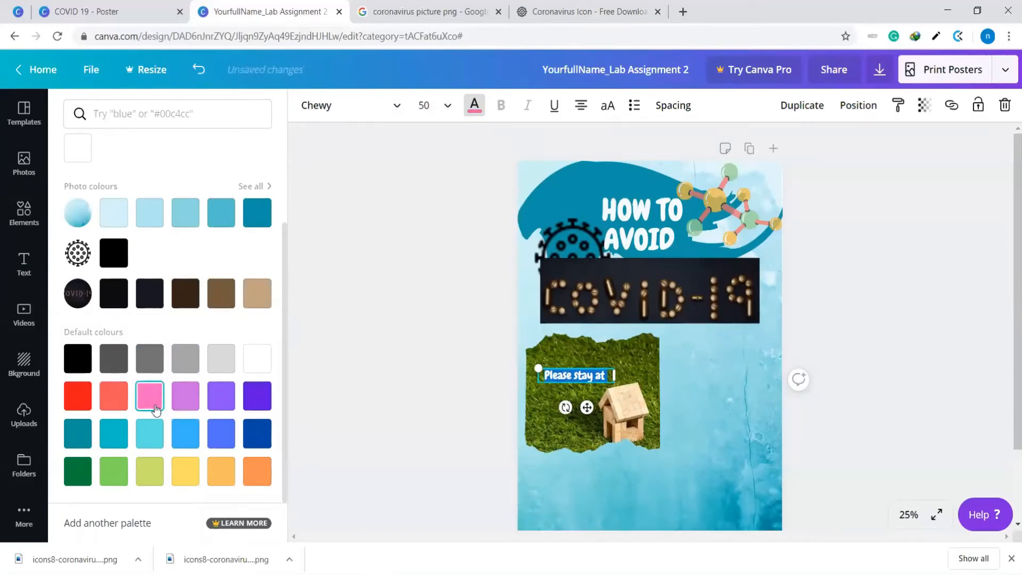
pyautogui.click(395, 390)
# Step: Set the font size of the "Please stay at" text to 64
pyautogui.click(589, 379)
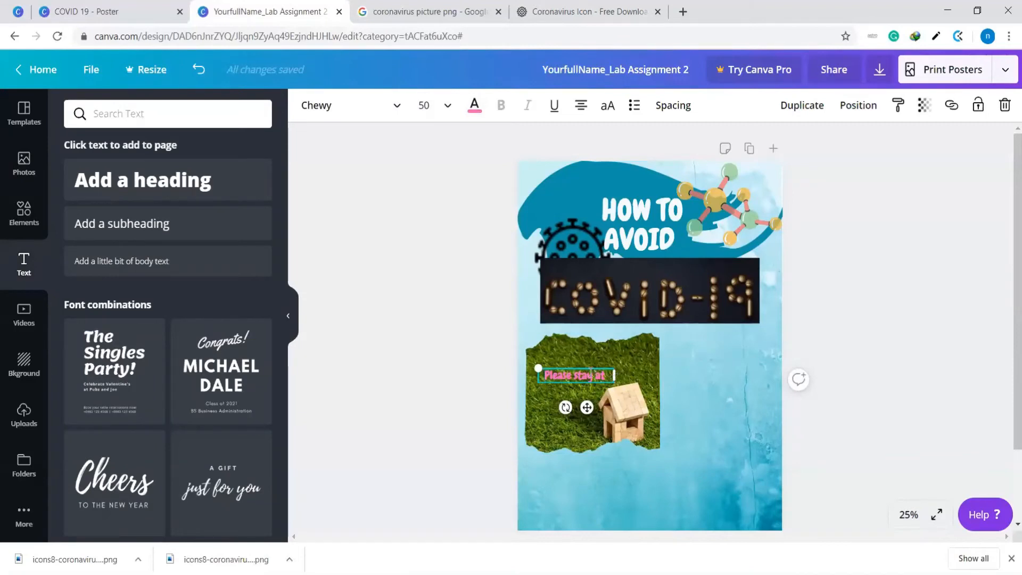
pyautogui.moveTo(589, 376); pyautogui.dragTo(564, 357)
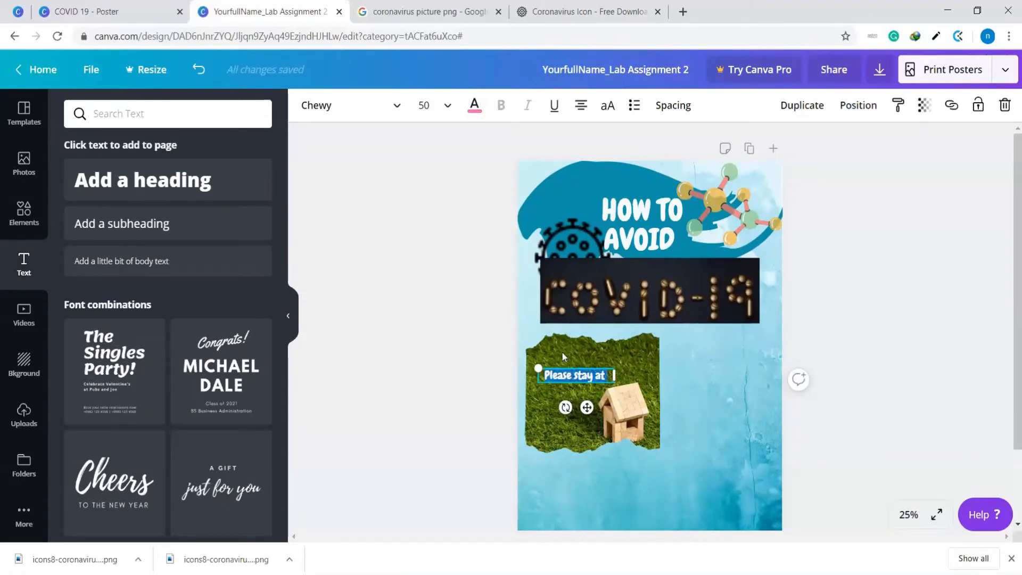
pyautogui.click(447, 106)
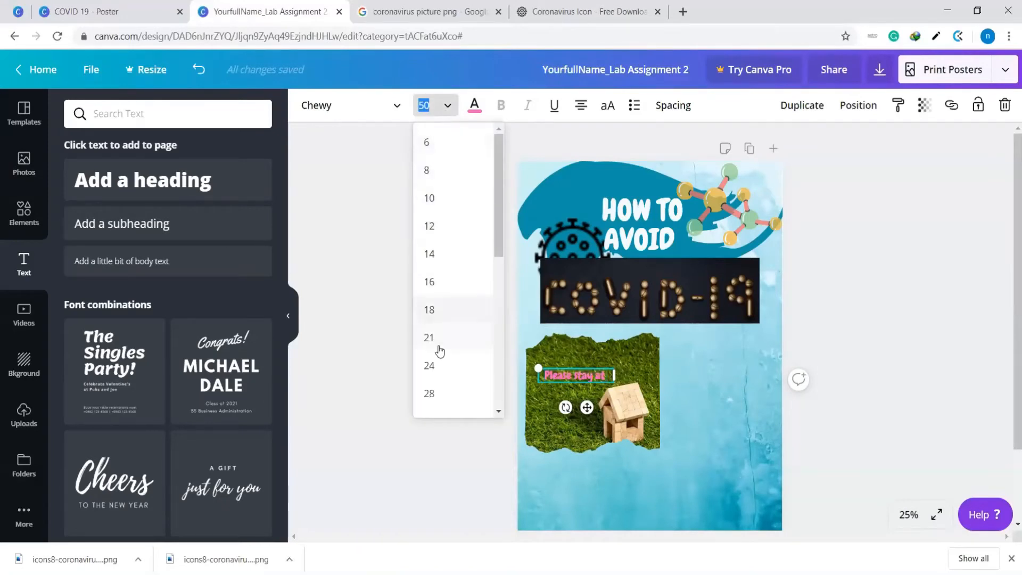
pyautogui.scroll(-5, 440, 349)
pyautogui.scroll(-1, 441, 348)
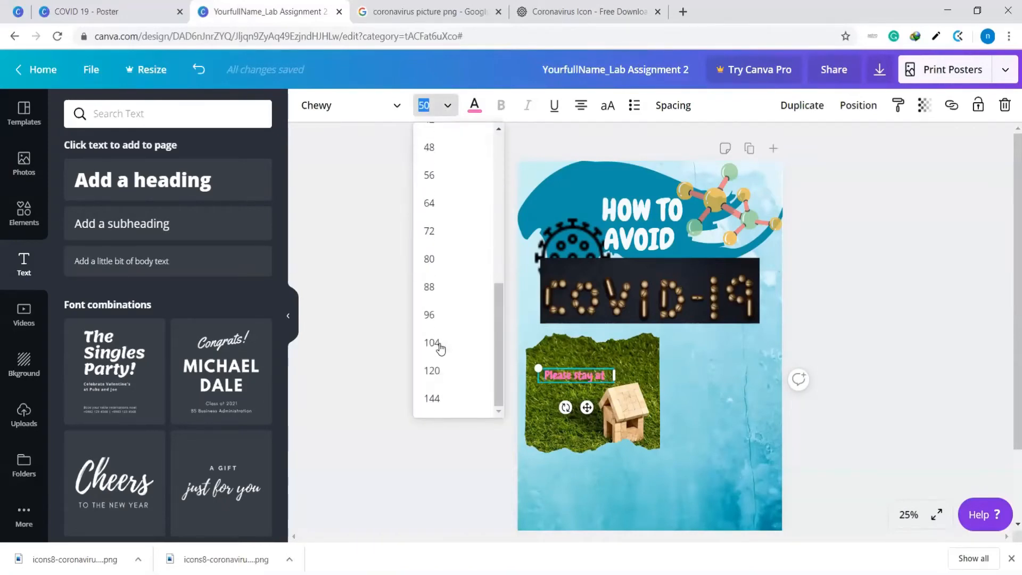
pyautogui.click(441, 205)
pyautogui.click(727, 378)
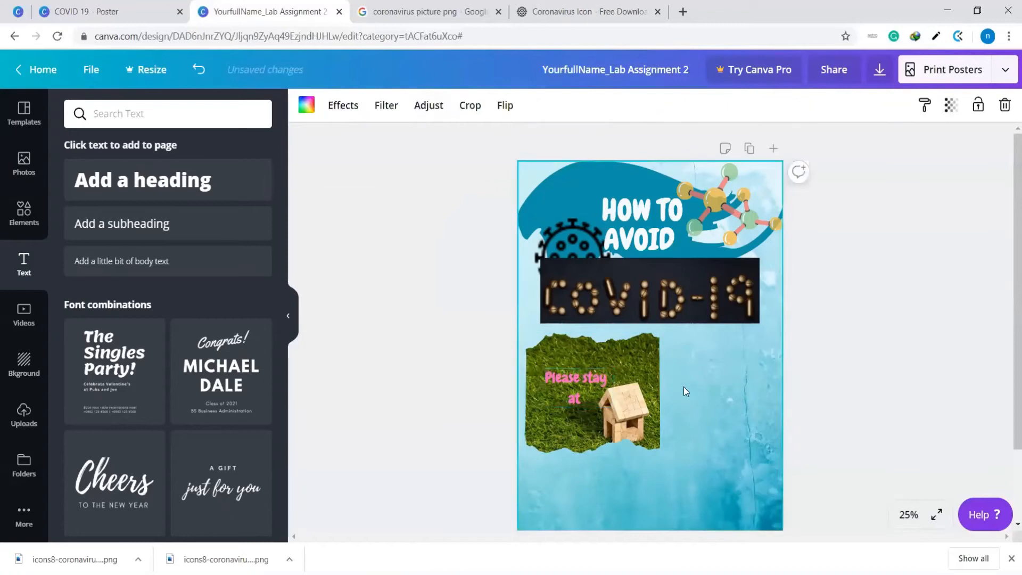
# Step: Scale the "Please stay at" text up freehand to a font size of about 83
pyautogui.click(571, 377)
pyautogui.moveTo(612, 366); pyautogui.dragTo(627, 346)
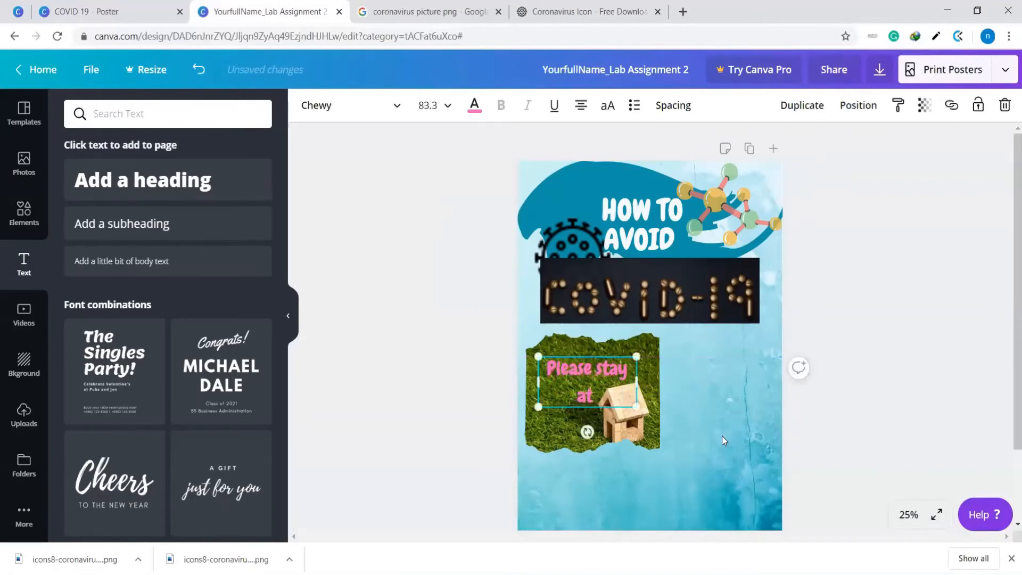
pyautogui.click(720, 436)
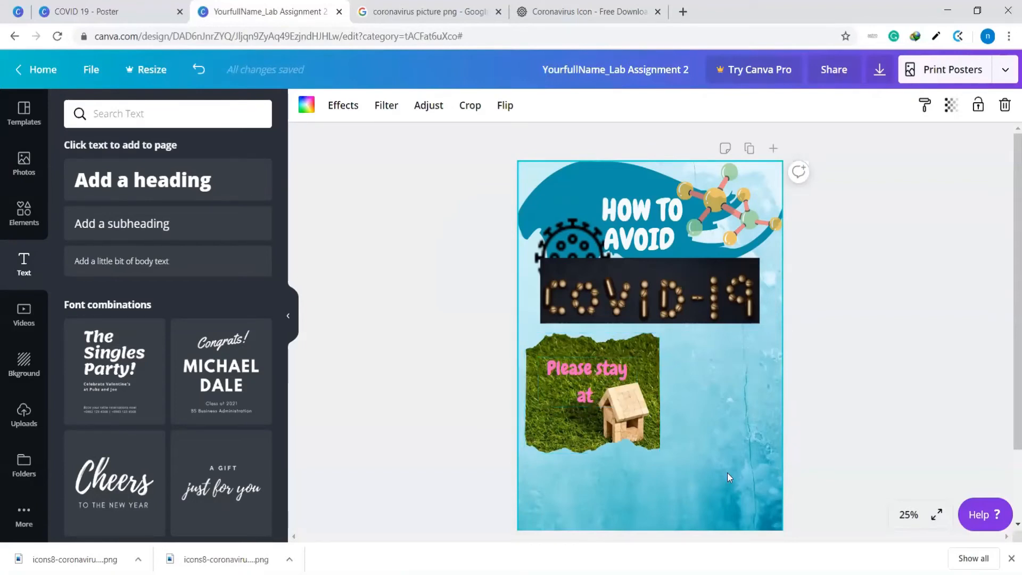
# Step: Nudge the grass photo slightly downward behind the text, leaving the text where it is
pyautogui.click(601, 430)
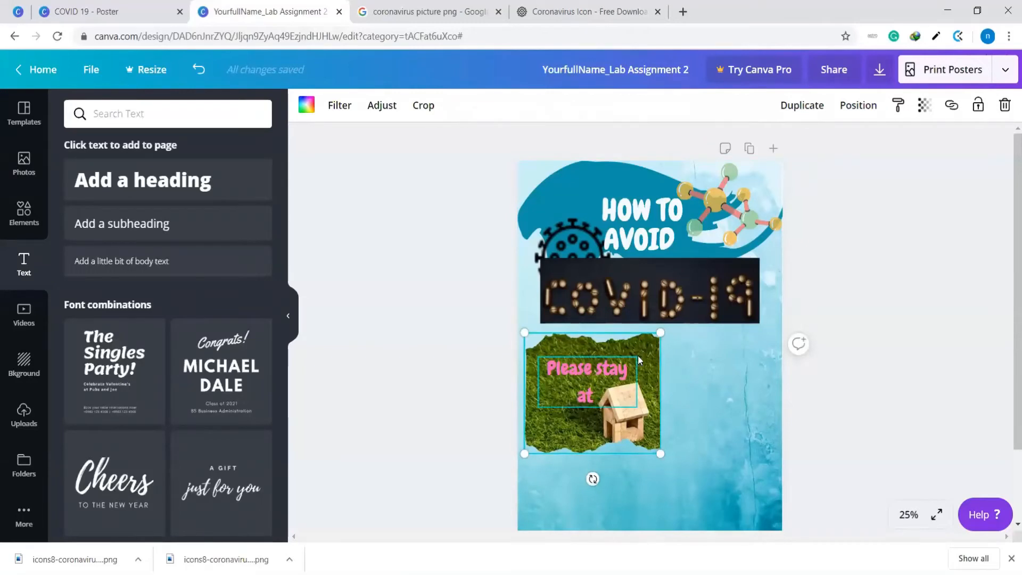
pyautogui.moveTo(645, 362)
pyautogui.mouseDown()
pyautogui.moveTo(651, 440)
pyautogui.moveTo(652, 362)
pyautogui.mouseUp()
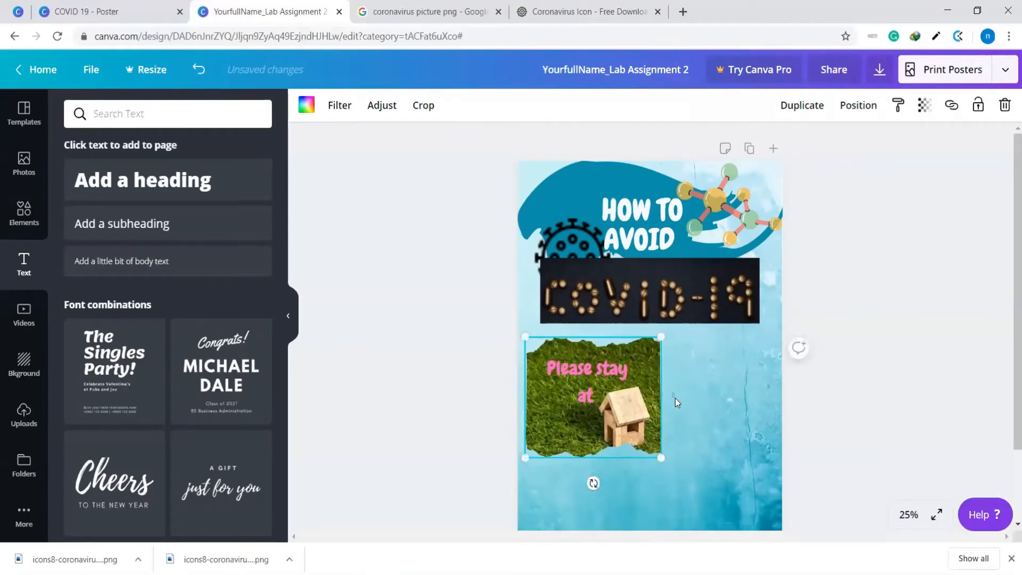
pyautogui.click(691, 472)
# Step: Scale the grass photo and its text down together to font size 72 and place them at the poster's left edge below the COVID-19 image
pyautogui.moveTo(675, 471); pyautogui.dragTo(530, 334)
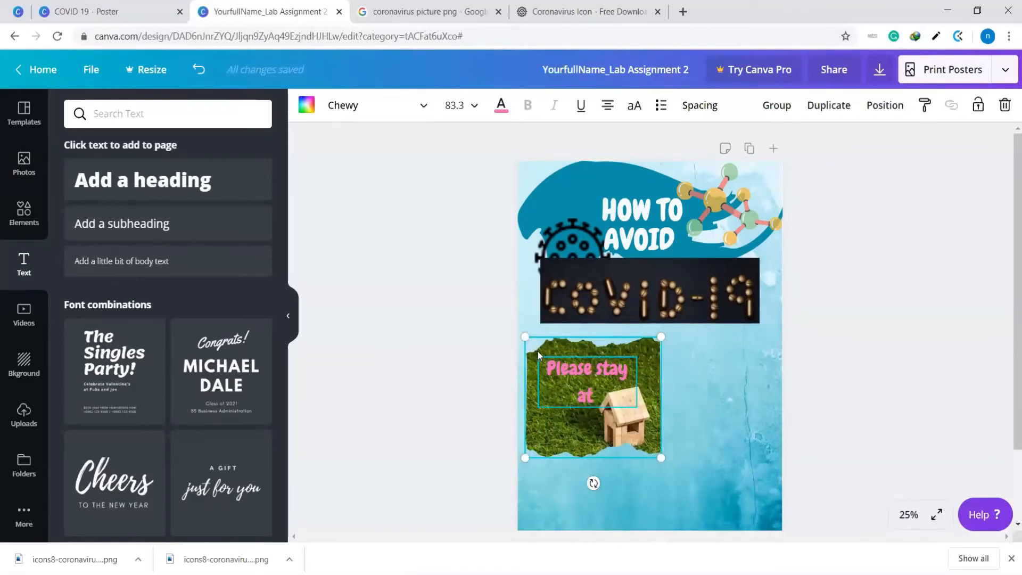
pyautogui.moveTo(541, 365); pyautogui.dragTo(528, 348)
pyautogui.moveTo(651, 337); pyautogui.dragTo(622, 365)
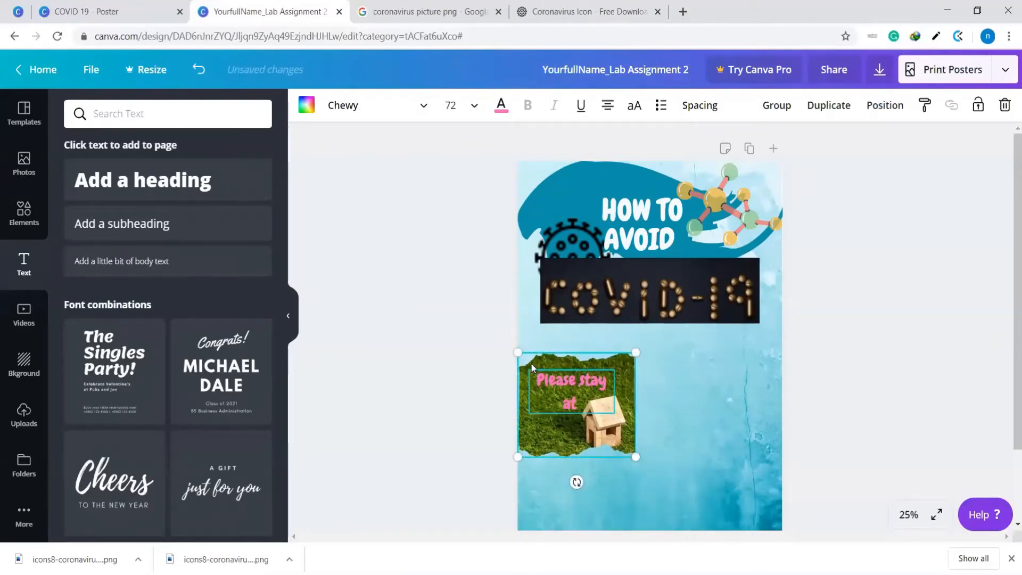
pyautogui.moveTo(535, 351); pyautogui.dragTo(535, 336)
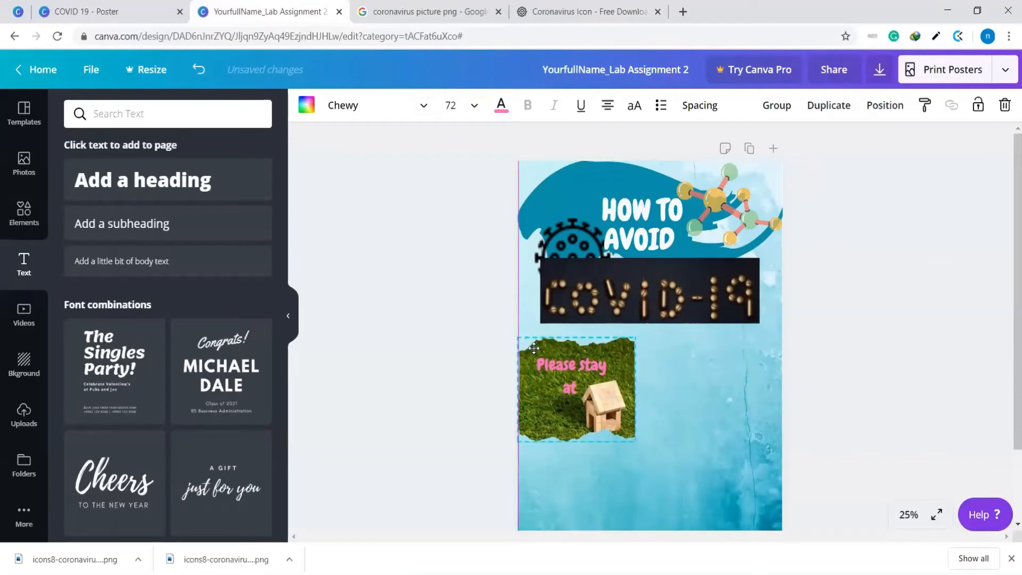
pyautogui.click(698, 390)
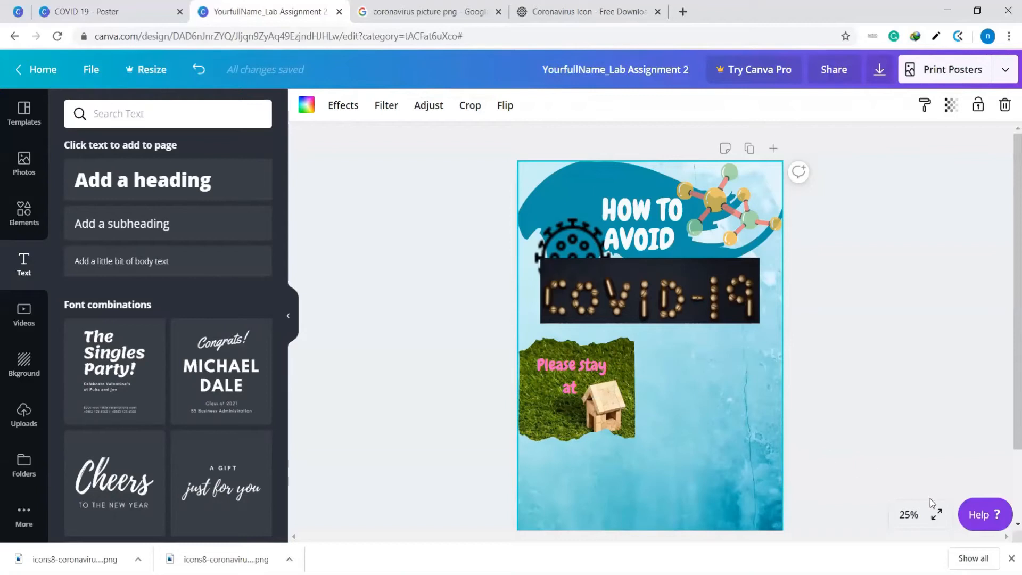
# Step: Review the whole poster at 50% zoom, from the heading down to the empty area below the grass photo
pyautogui.click(908, 516)
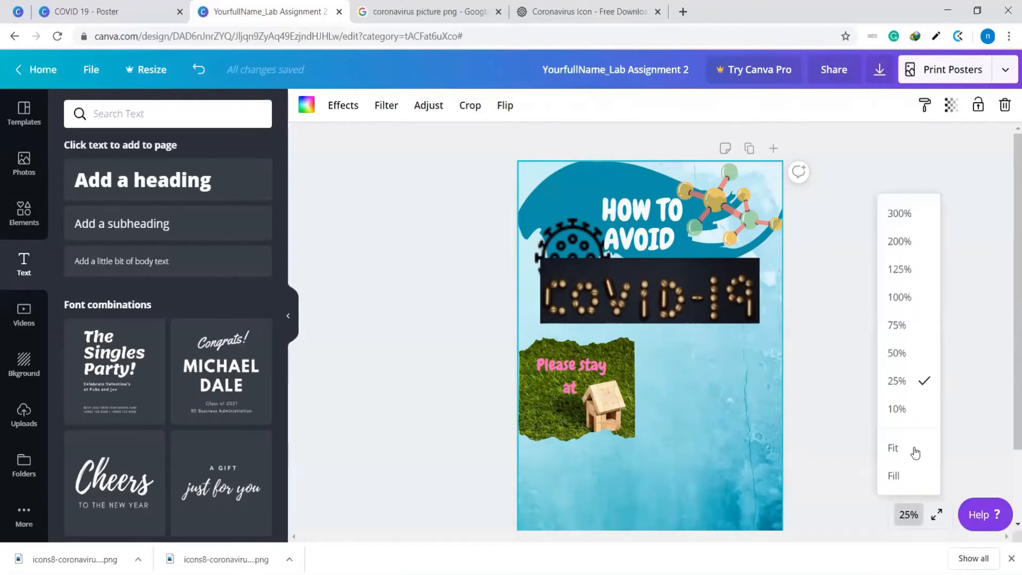
pyautogui.click(908, 302)
pyautogui.scroll(-5, 683, 428)
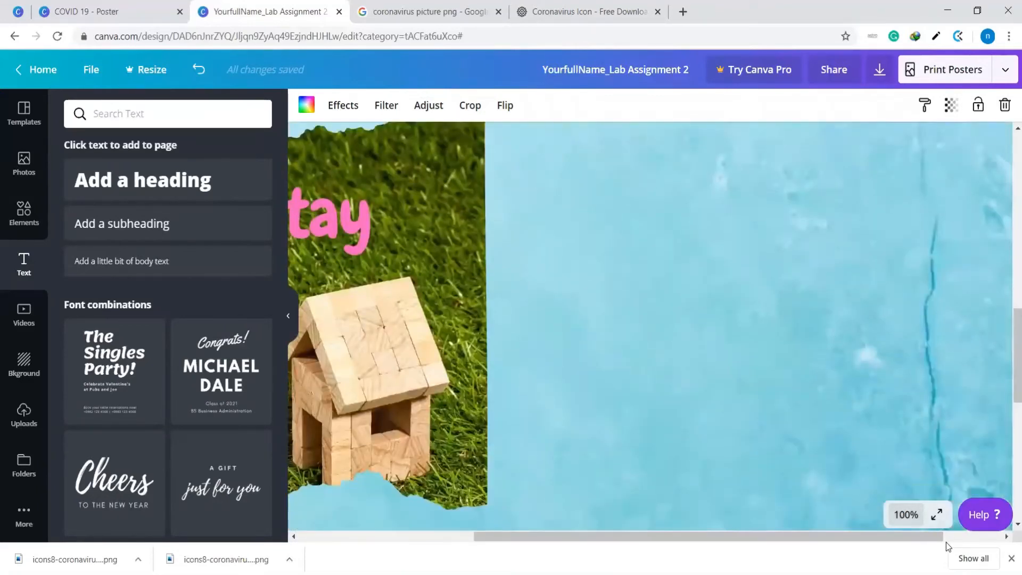
pyautogui.click(919, 520)
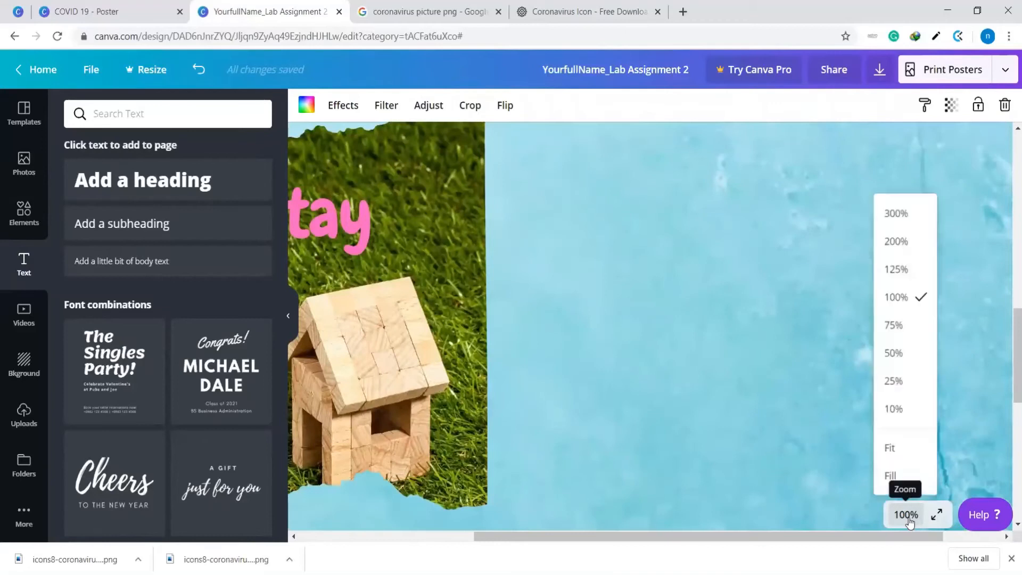
pyautogui.click(903, 355)
pyautogui.scroll(4, 751, 411)
pyautogui.scroll(-6, 751, 411)
pyautogui.scroll(6, 751, 411)
pyautogui.scroll(-6, 751, 411)
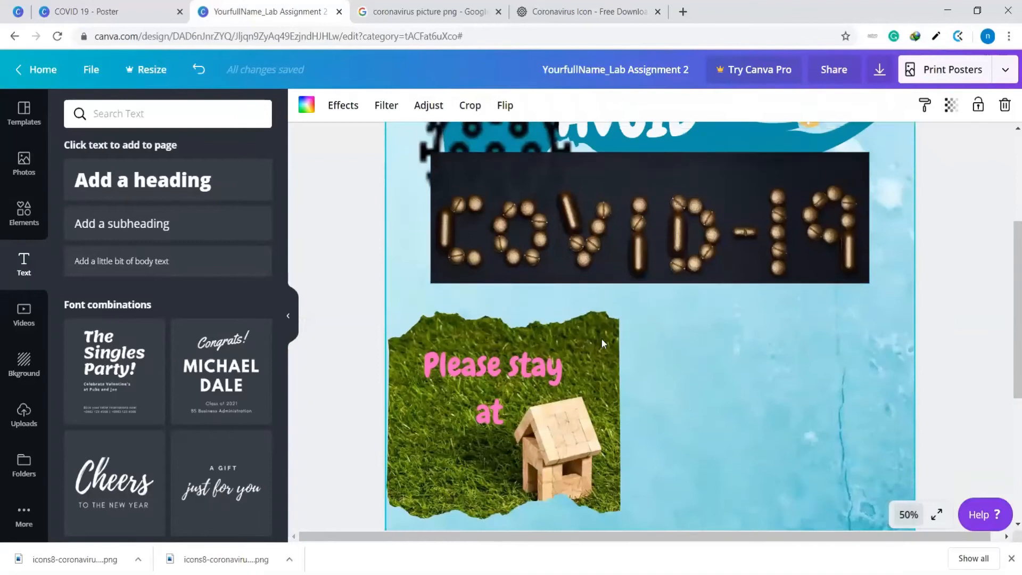
pyautogui.scroll(4, 767, 475)
pyautogui.scroll(-3, 768, 475)
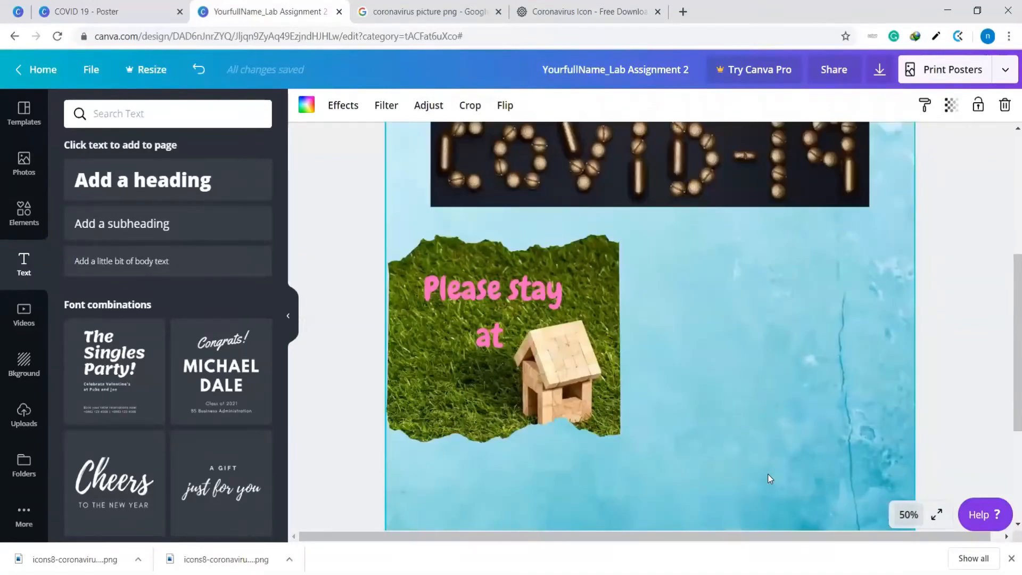
pyautogui.scroll(2, 768, 474)
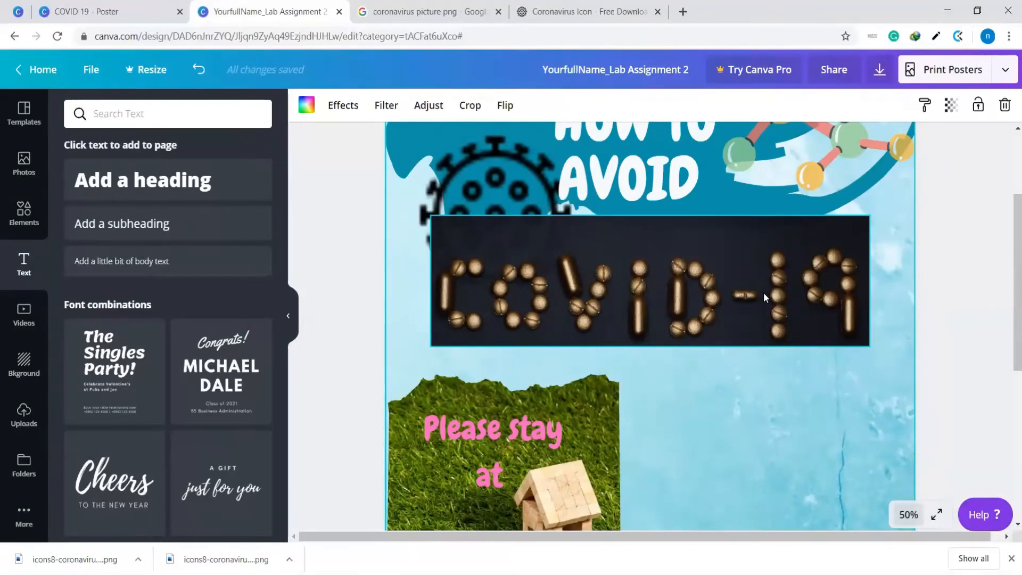
pyautogui.scroll(-4, 763, 293)
pyautogui.scroll(-3, 592, 330)
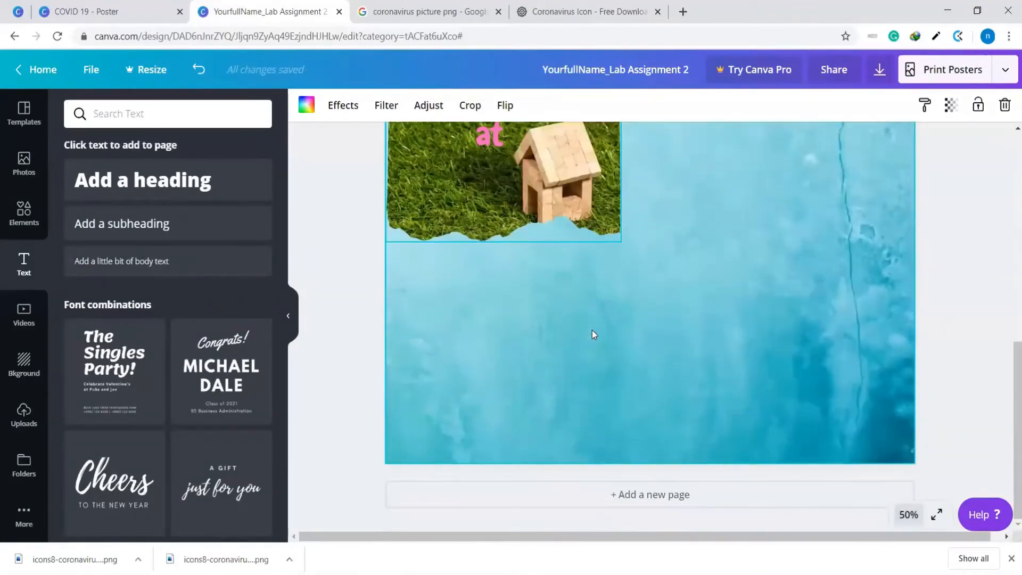
pyautogui.scroll(3, 593, 334)
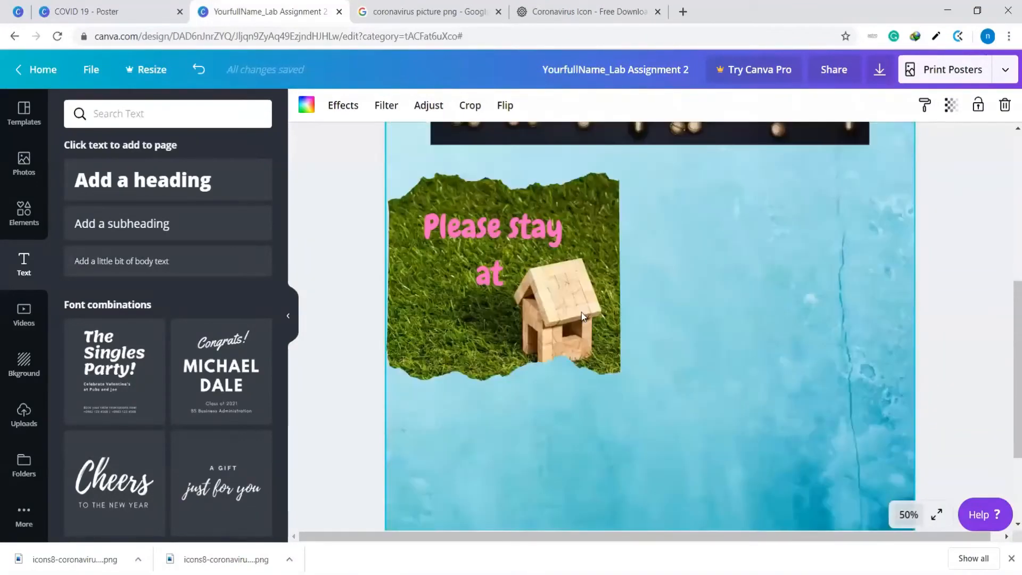
# Step: Switch to the finished COVID 19 poster design and examine its layout from the heading to the social distance picture
pyautogui.click(69, 4)
pyautogui.scroll(-10, 636, 237)
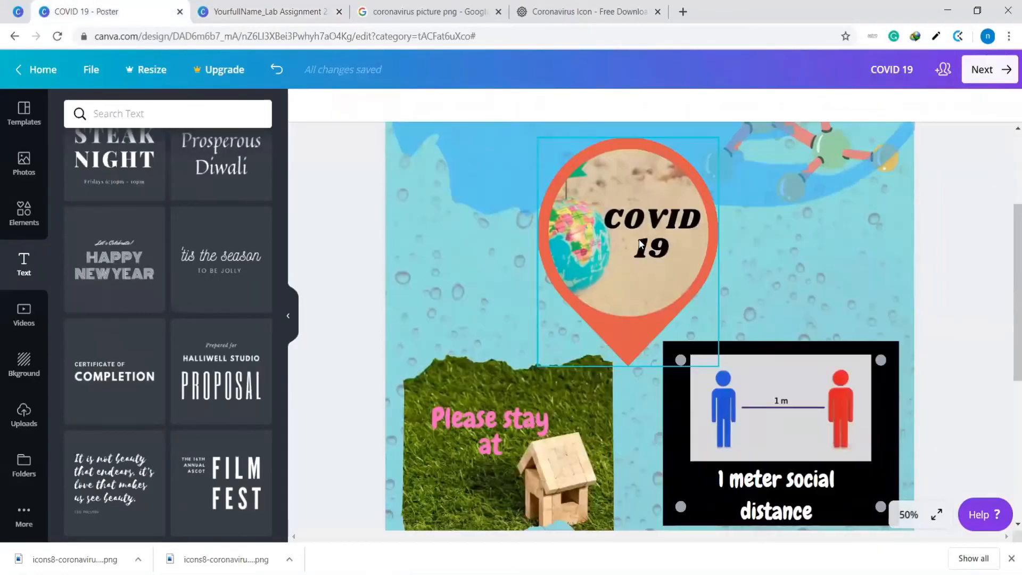
pyautogui.scroll(5, 643, 240)
pyautogui.scroll(2, 644, 241)
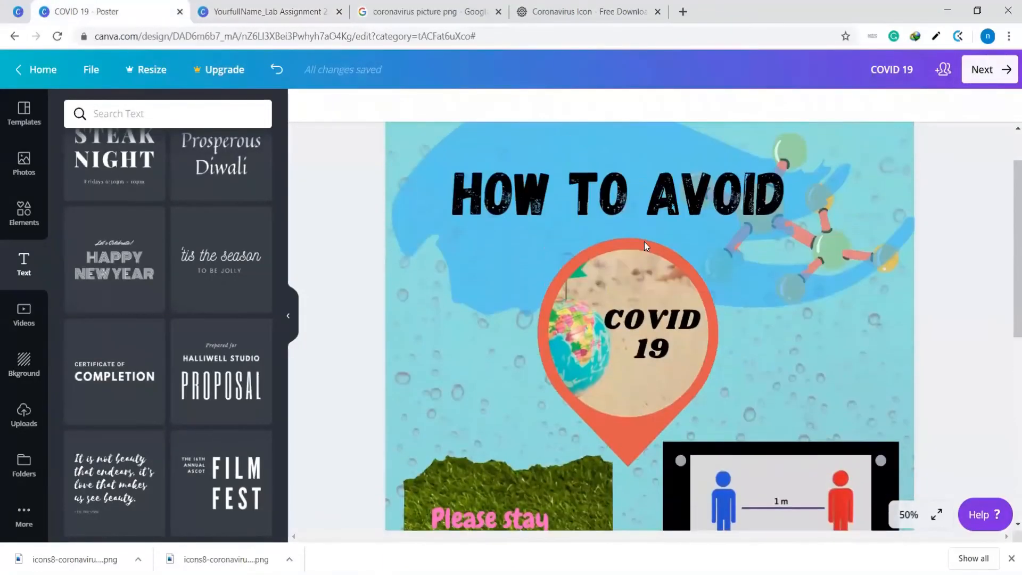
# Step: Examine the rest of the finished poster from the stay-at-home and social distance pictures down to the hand-washing picture
pyautogui.scroll(-5, 643, 248)
pyautogui.scroll(3, 643, 247)
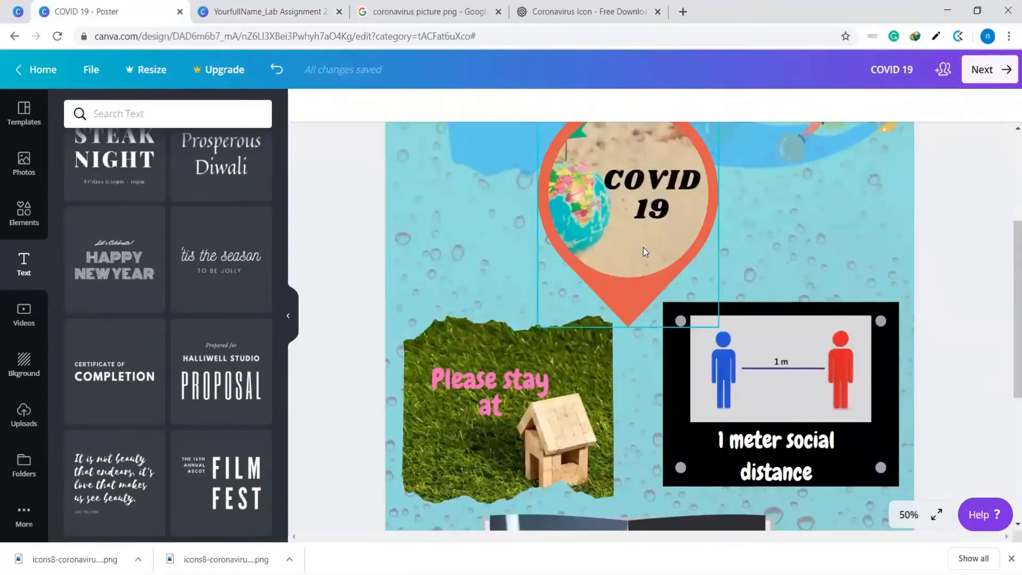
pyautogui.scroll(-5, 643, 247)
pyautogui.scroll(2, 644, 247)
pyautogui.scroll(3, 643, 247)
pyautogui.scroll(-4, 642, 254)
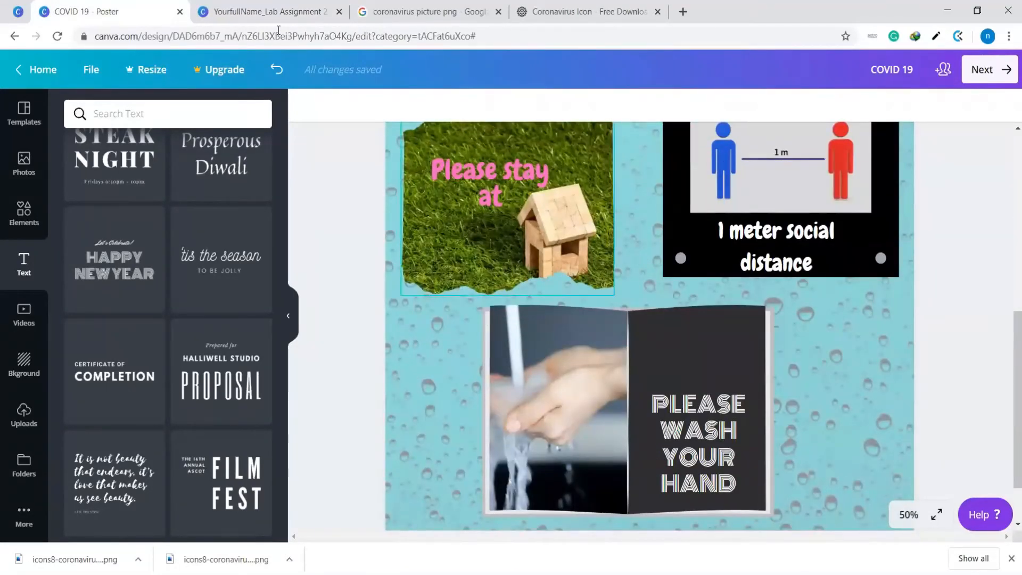
# Step: Return to the YourfullName_Lab Assignment 2 poster, clear the Frames element search and browse the element categories down to Monoline Elements
pyautogui.click(261, 11)
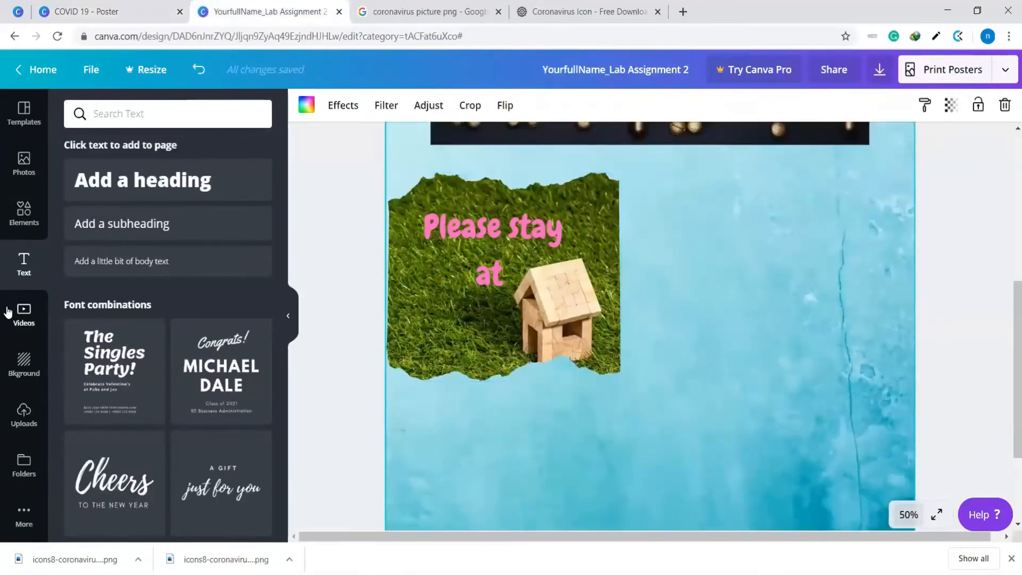
pyautogui.click(28, 226)
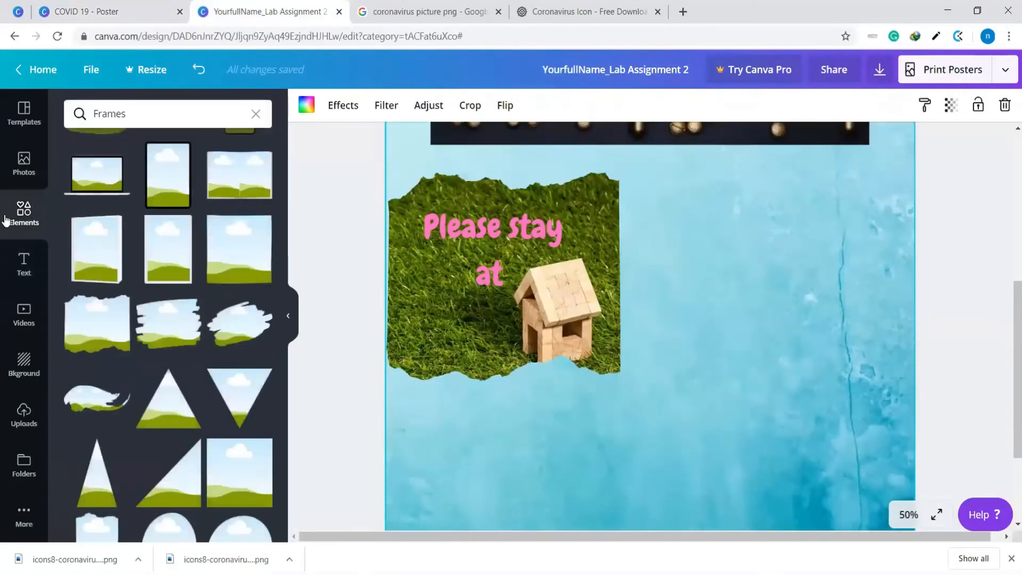
pyautogui.click(261, 116)
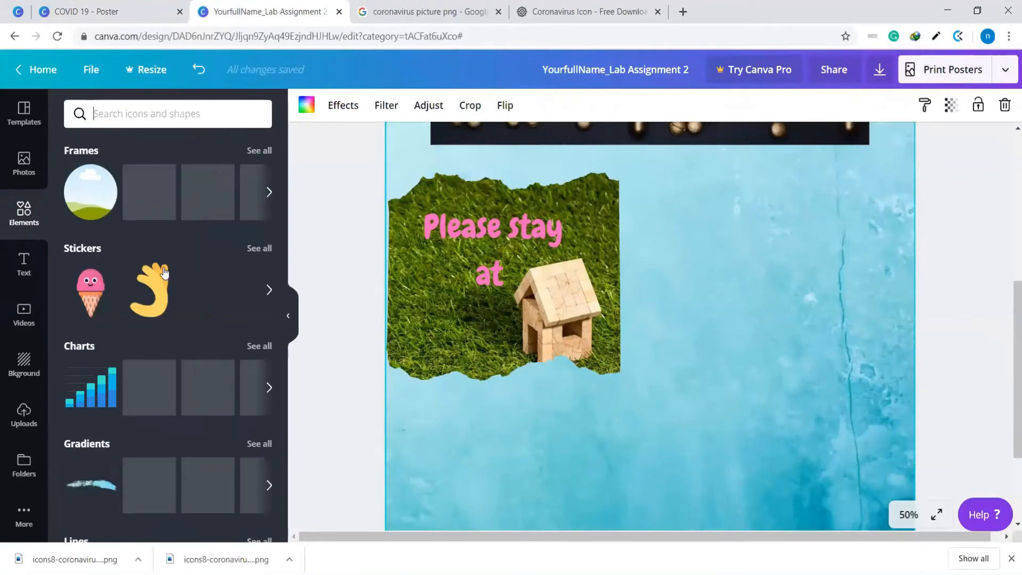
pyautogui.scroll(-3, 198, 289)
pyautogui.scroll(3, 130, 266)
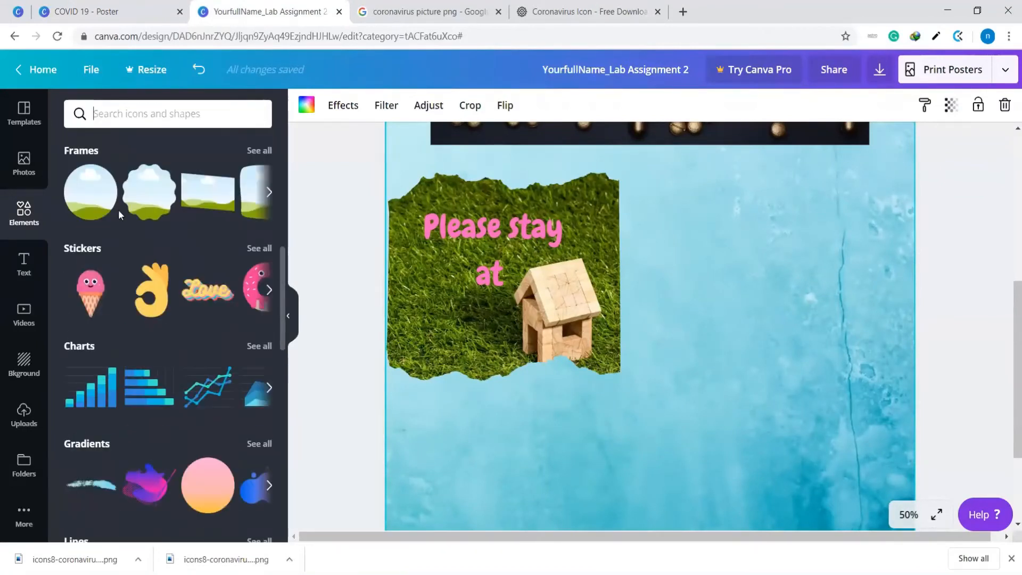
pyautogui.scroll(-4, 167, 285)
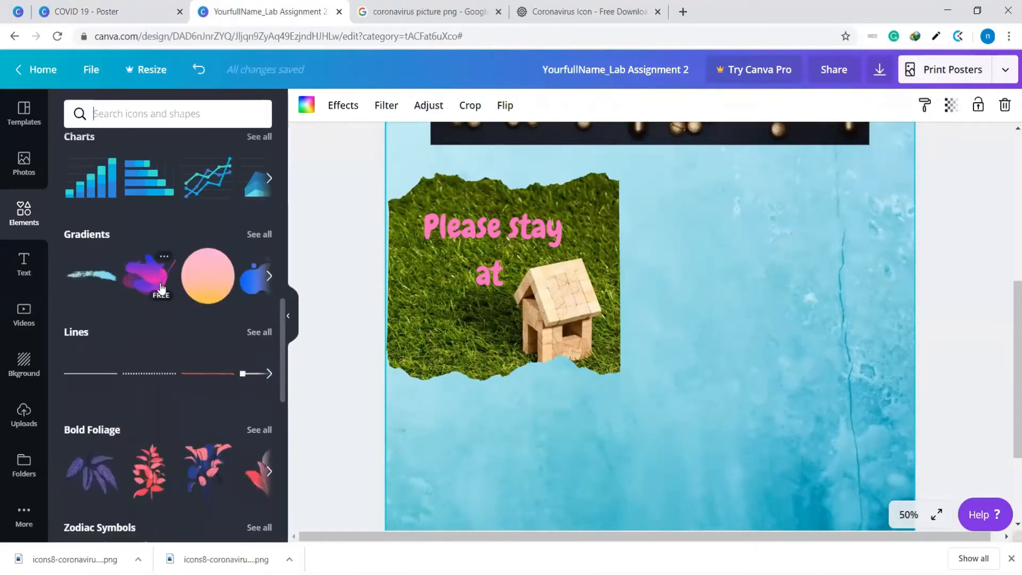
pyautogui.scroll(-3, 163, 282)
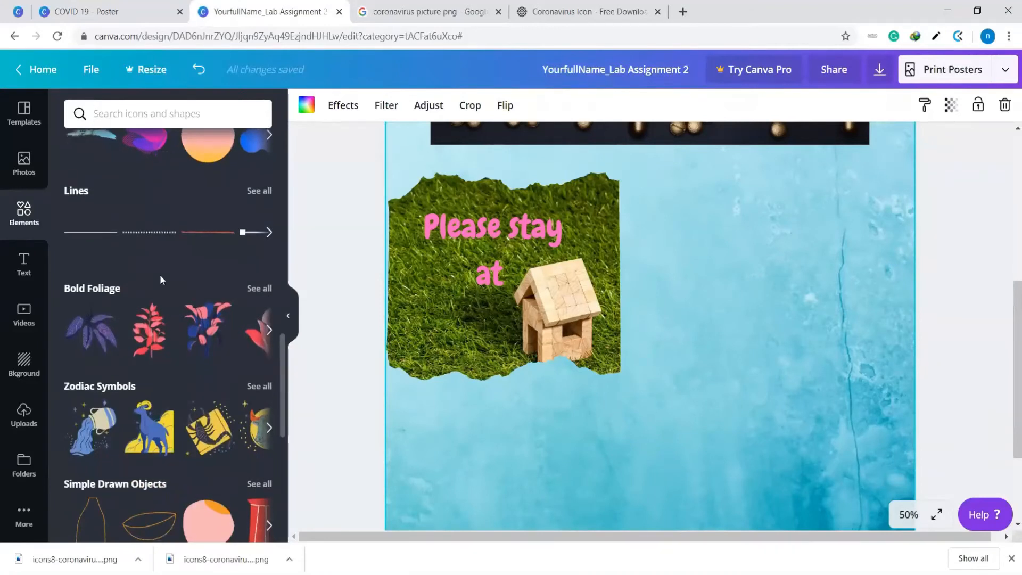
pyautogui.scroll(-5, 160, 277)
pyautogui.scroll(5, 161, 280)
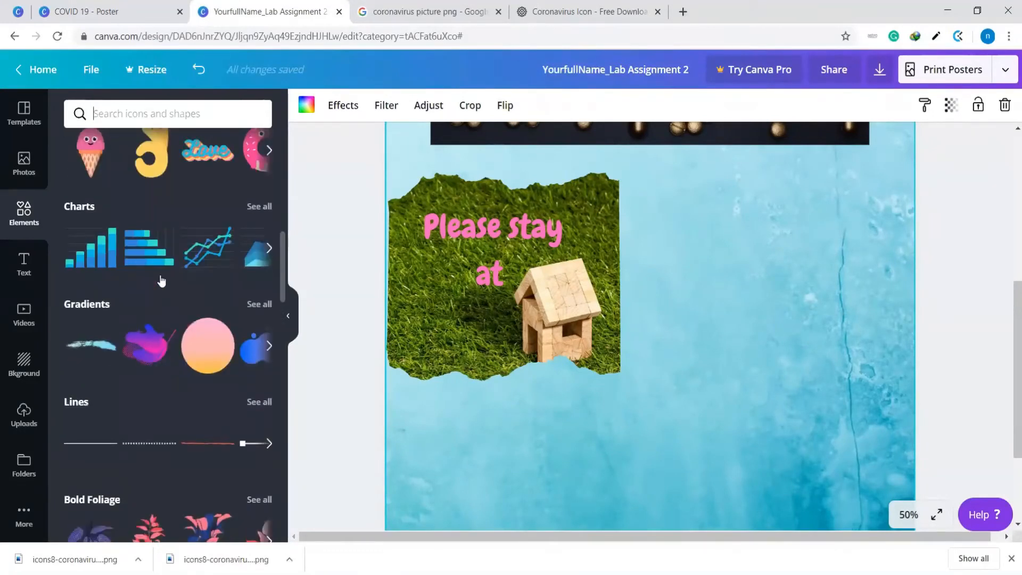
pyautogui.scroll(2, 160, 281)
pyautogui.scroll(-4, 161, 282)
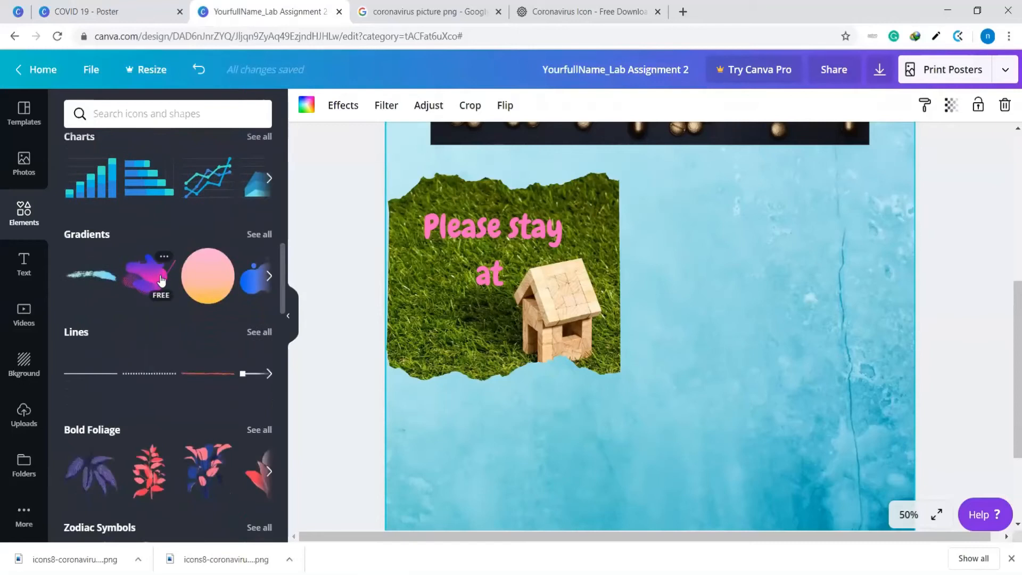
pyautogui.scroll(-2, 161, 281)
pyautogui.scroll(-6, 161, 280)
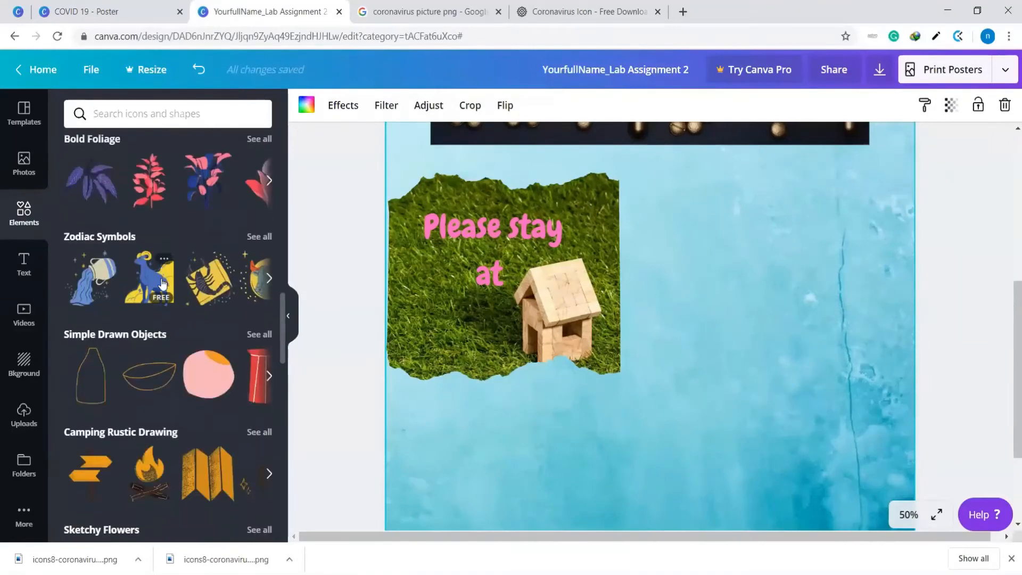
pyautogui.scroll(-4, 161, 281)
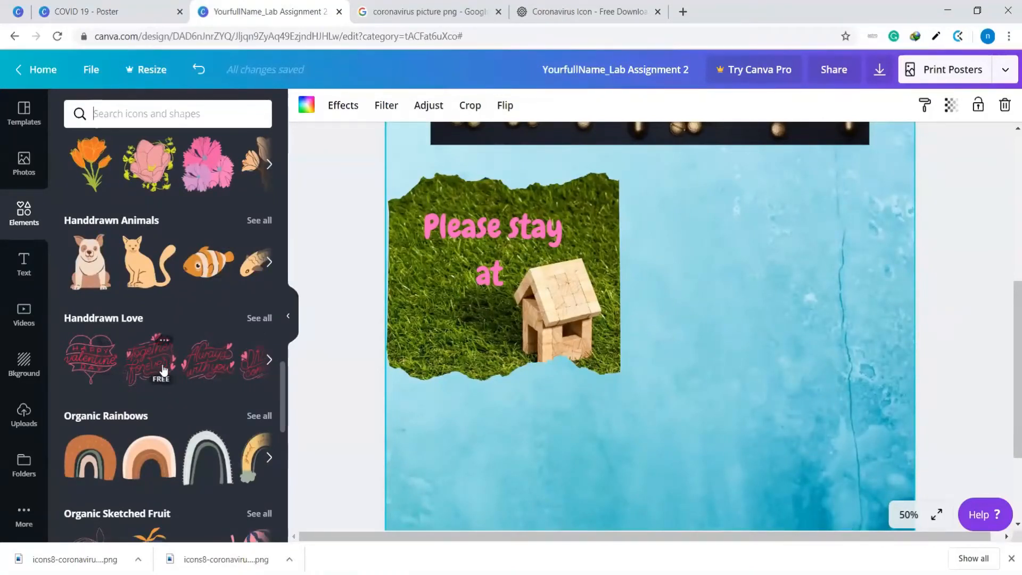
pyautogui.scroll(-5, 192, 329)
pyautogui.scroll(-8, 191, 321)
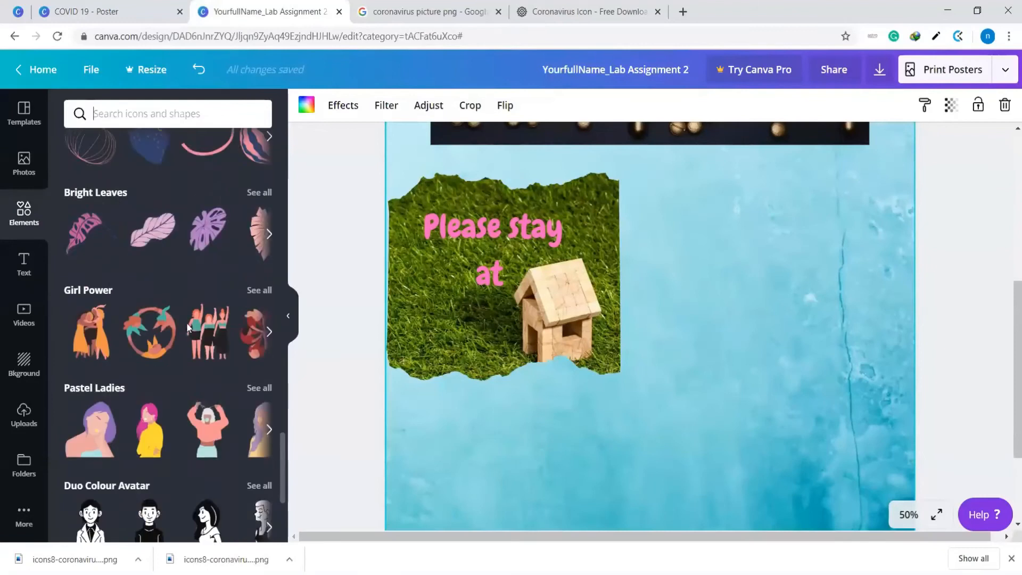
pyautogui.scroll(-5, 184, 312)
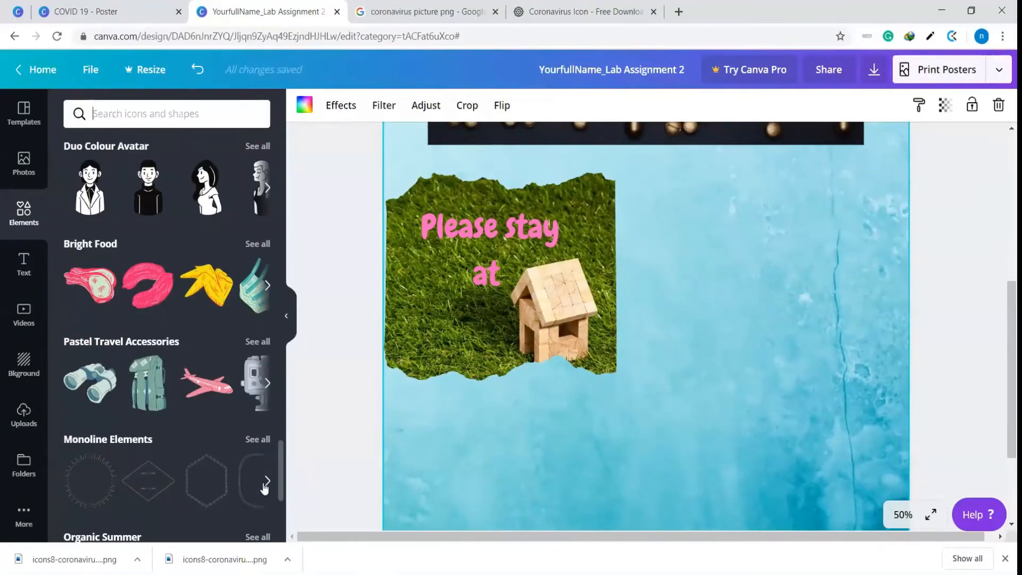
# Step: Add the circular ray outline from Monoline Elements, lay it over the grass photo and shrink it slightly
pyautogui.click(266, 481)
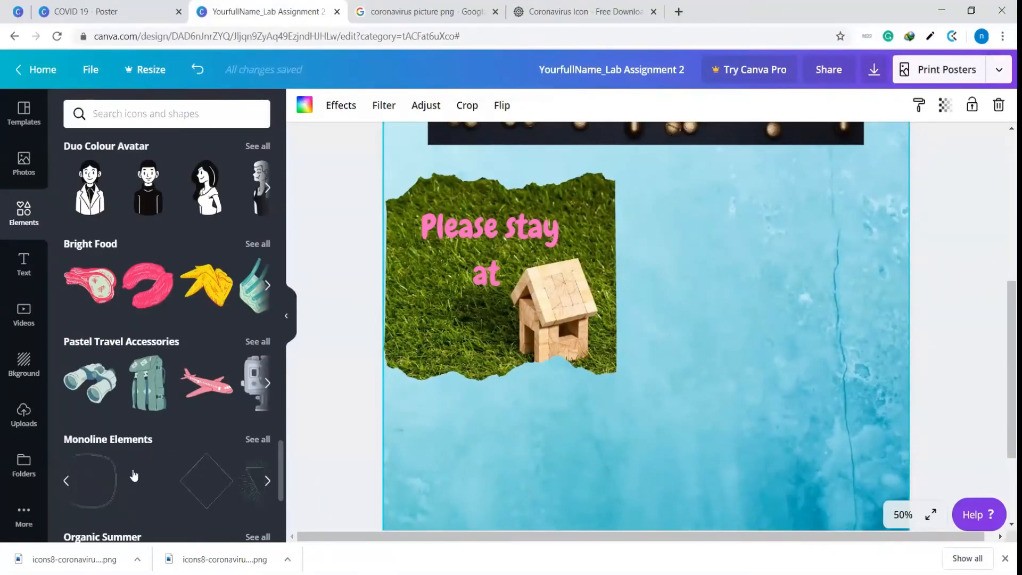
pyautogui.click(67, 481)
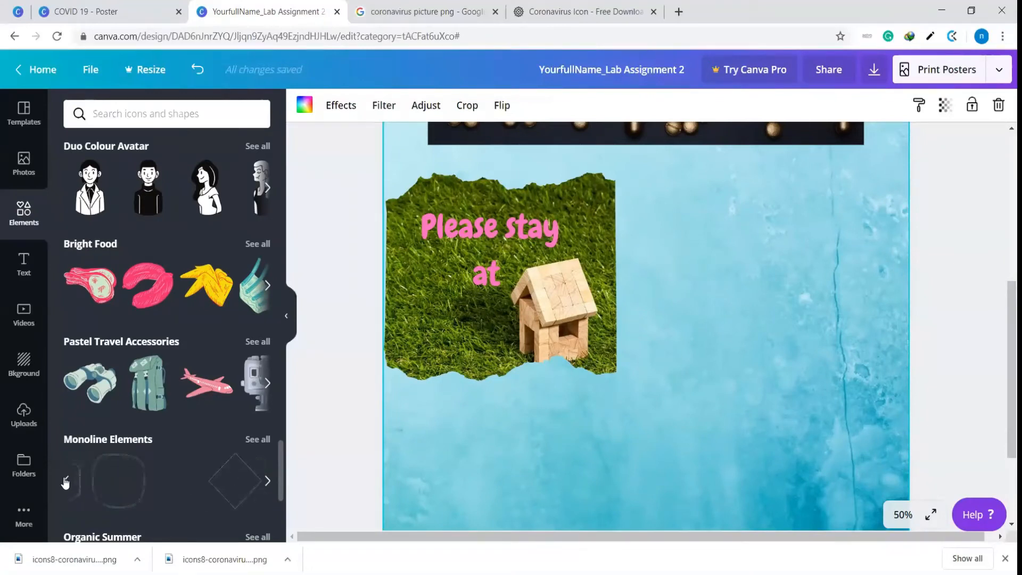
pyautogui.click(99, 488)
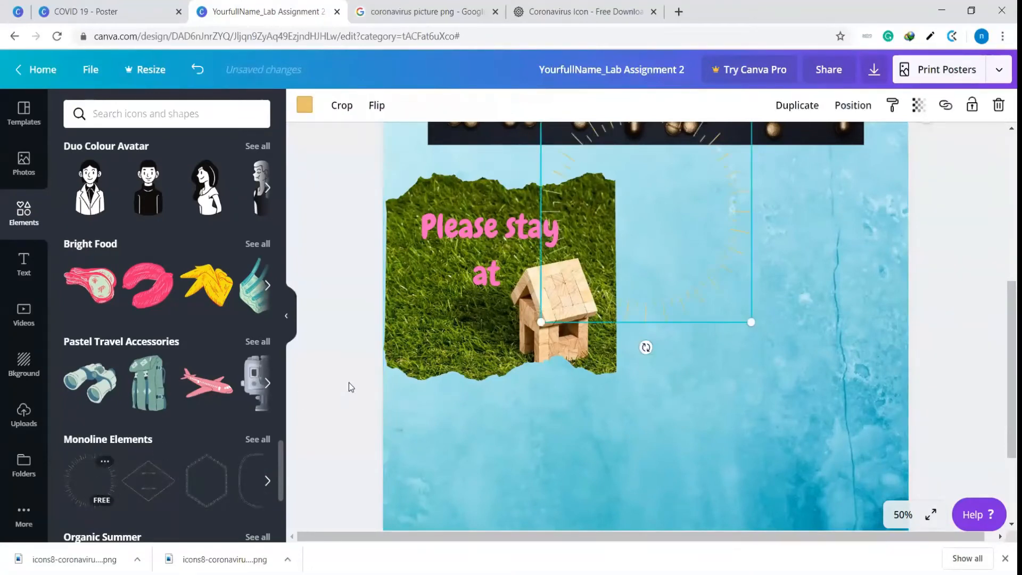
pyautogui.moveTo(675, 251); pyautogui.dragTo(777, 306)
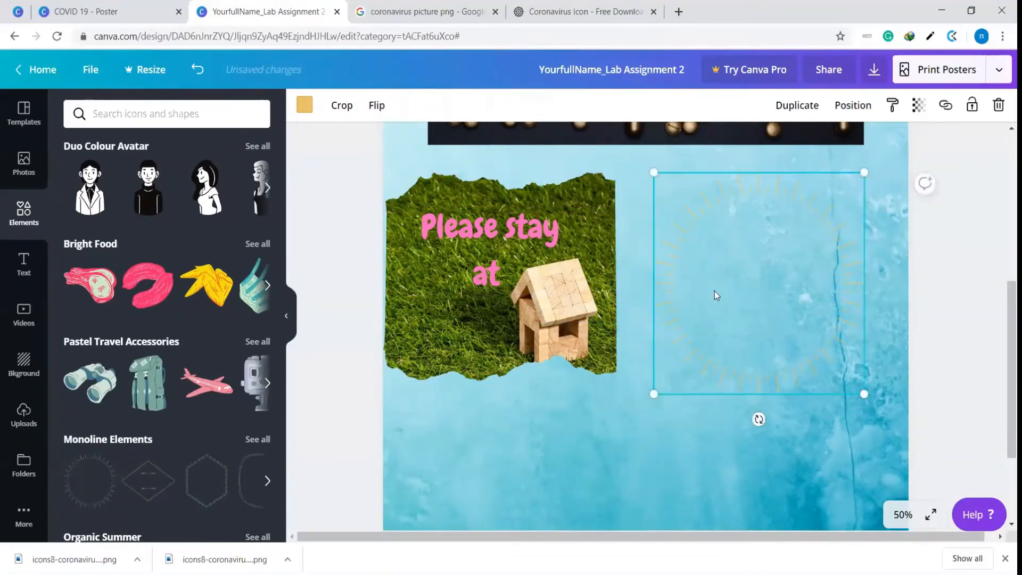
pyautogui.moveTo(782, 317); pyautogui.dragTo(516, 297)
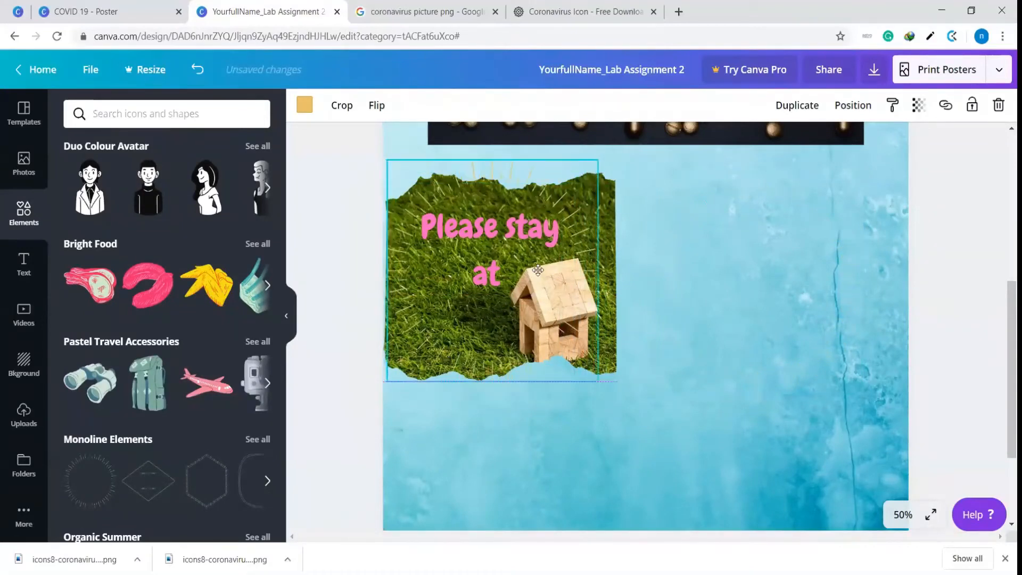
pyautogui.moveTo(601, 158); pyautogui.dragTo(584, 207)
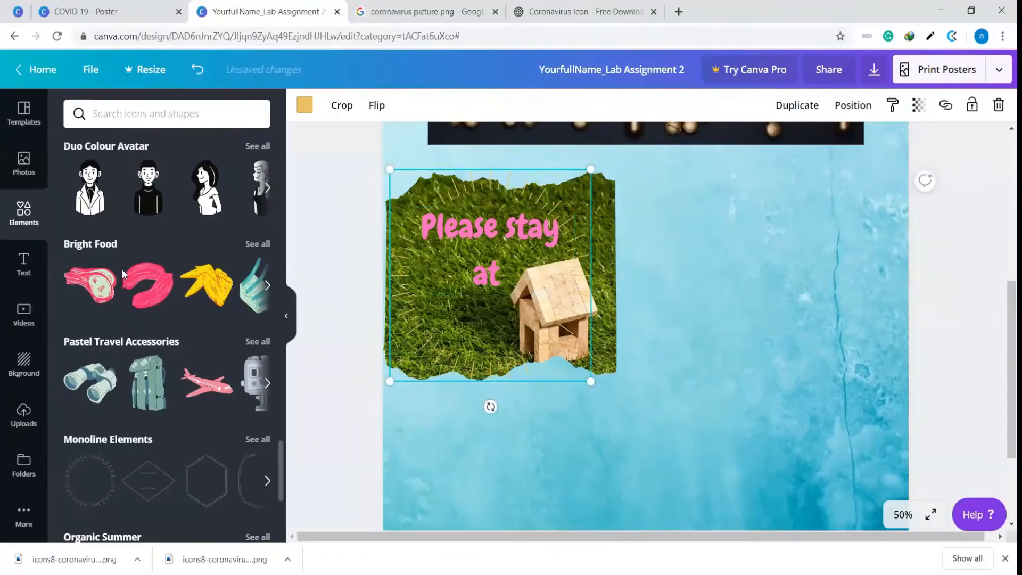
# Step: Find the pointing-hand graphic in the full Shapes collection and add it to the poster
pyautogui.scroll(-3, 126, 275)
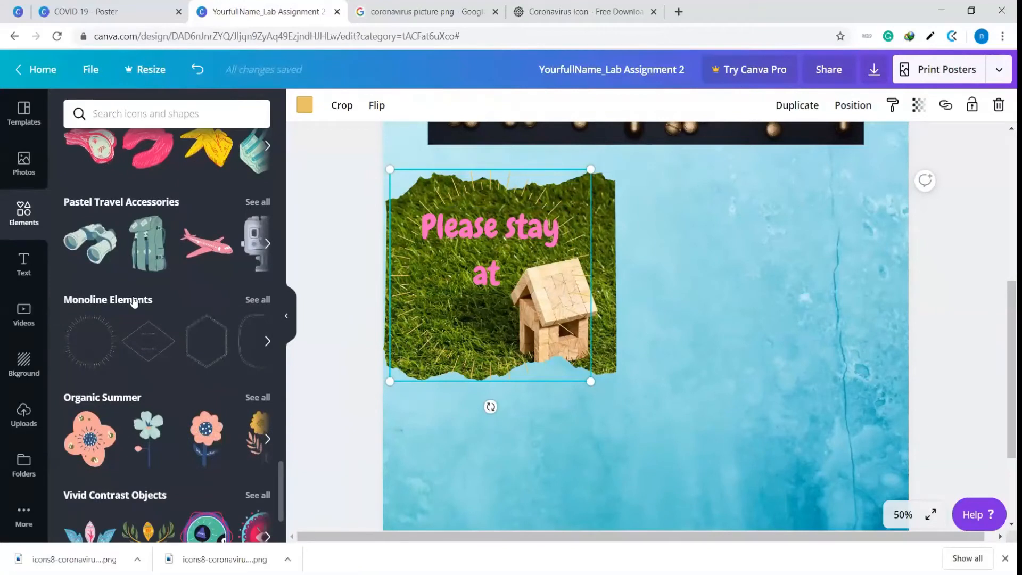
pyautogui.scroll(-3, 133, 298)
pyautogui.scroll(15, 175, 391)
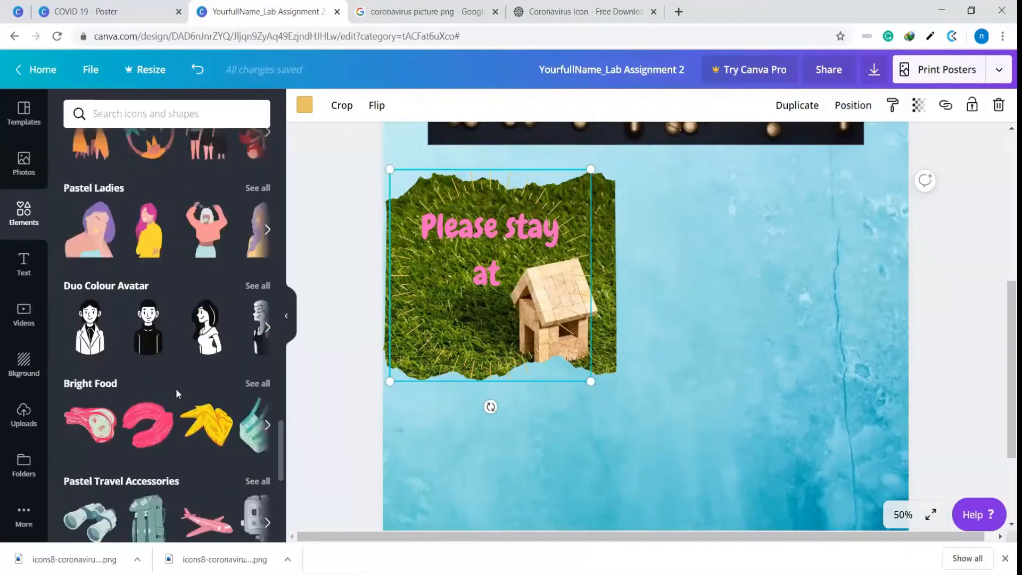
pyautogui.scroll(10, 176, 388)
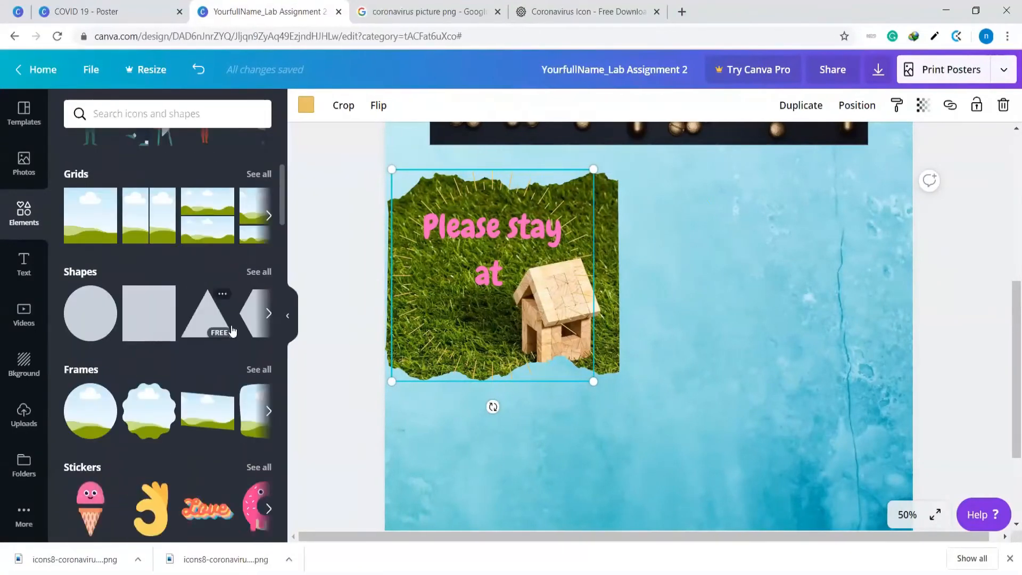
pyautogui.click(252, 273)
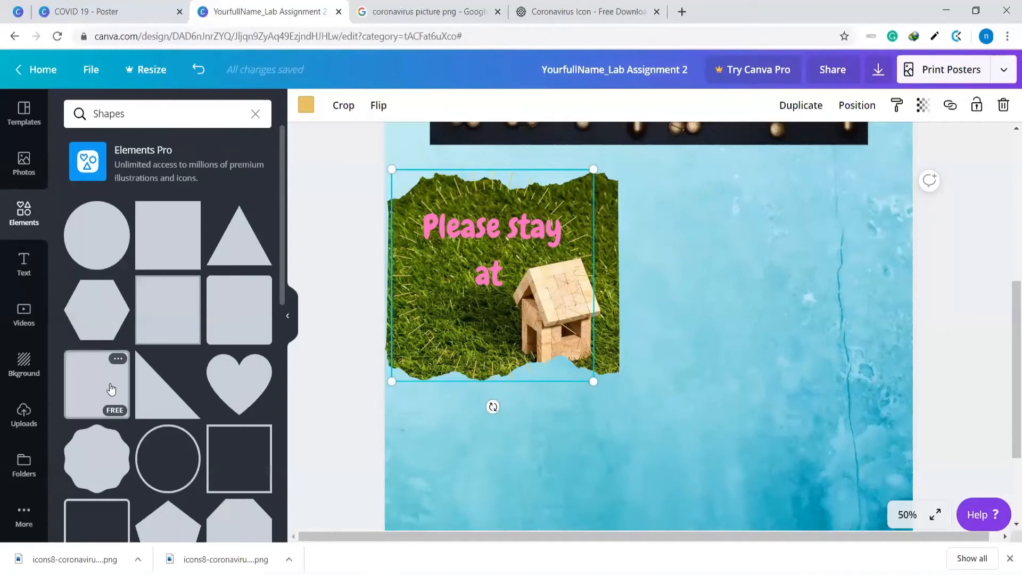
pyautogui.scroll(-3, 121, 358)
pyautogui.scroll(-8, 122, 359)
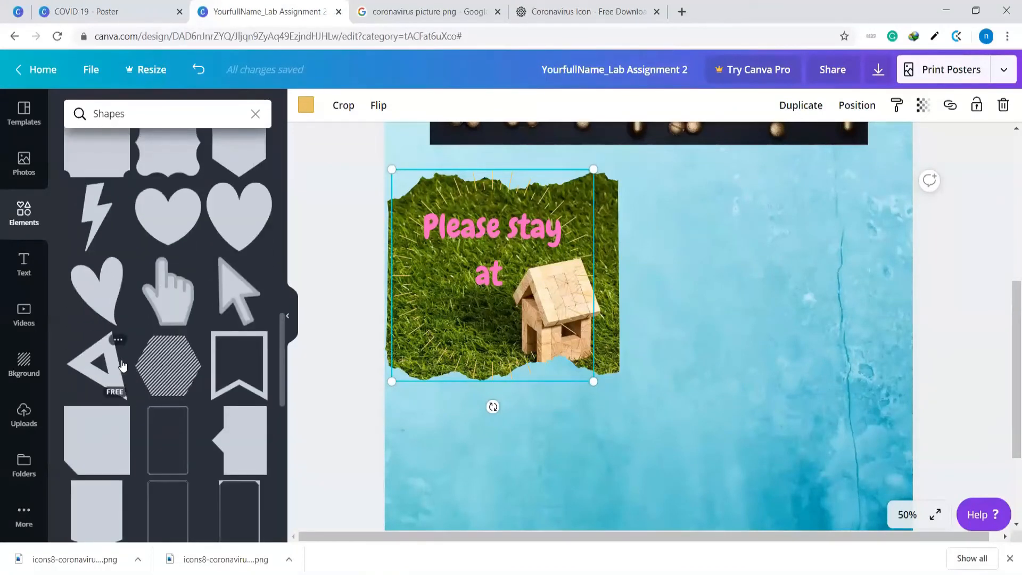
pyautogui.scroll(-3, 122, 365)
pyautogui.scroll(3, 122, 366)
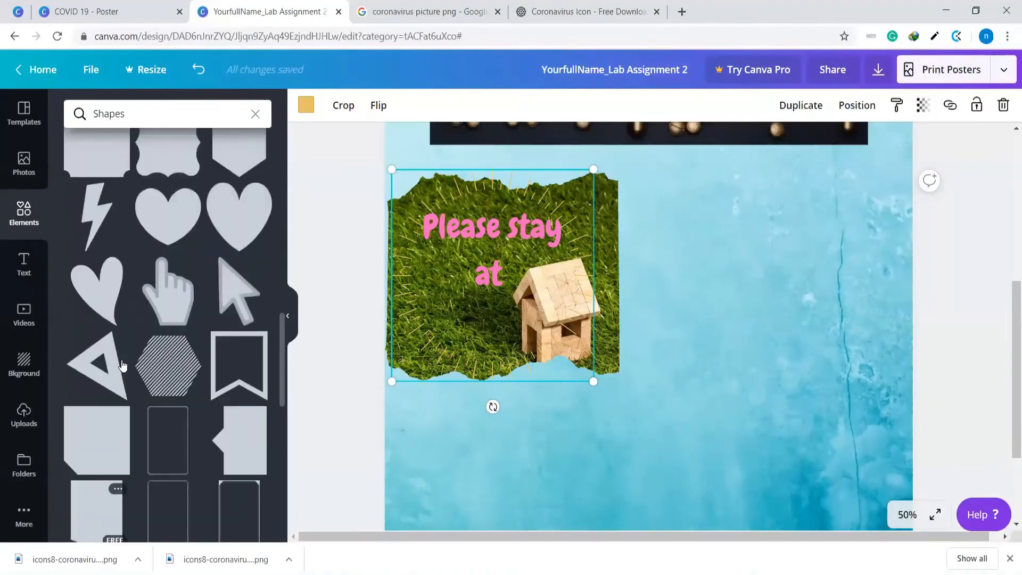
pyautogui.click(183, 303)
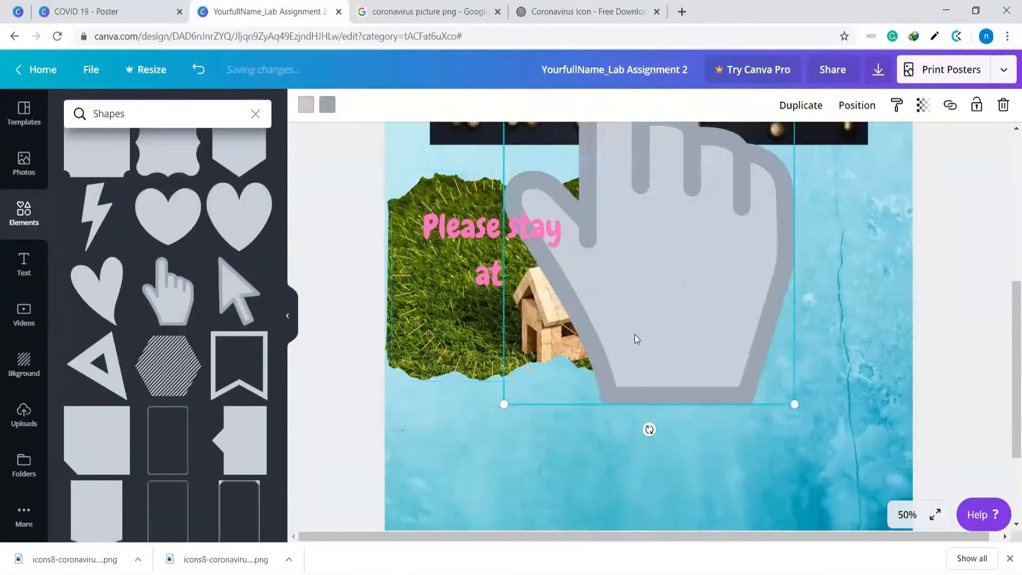
# Step: Shrink the pointing hand to less than half its size and move it to the empty area beside the grass photo
pyautogui.scroll(3, 740, 381)
pyautogui.moveTo(795, 158); pyautogui.dragTo(639, 381)
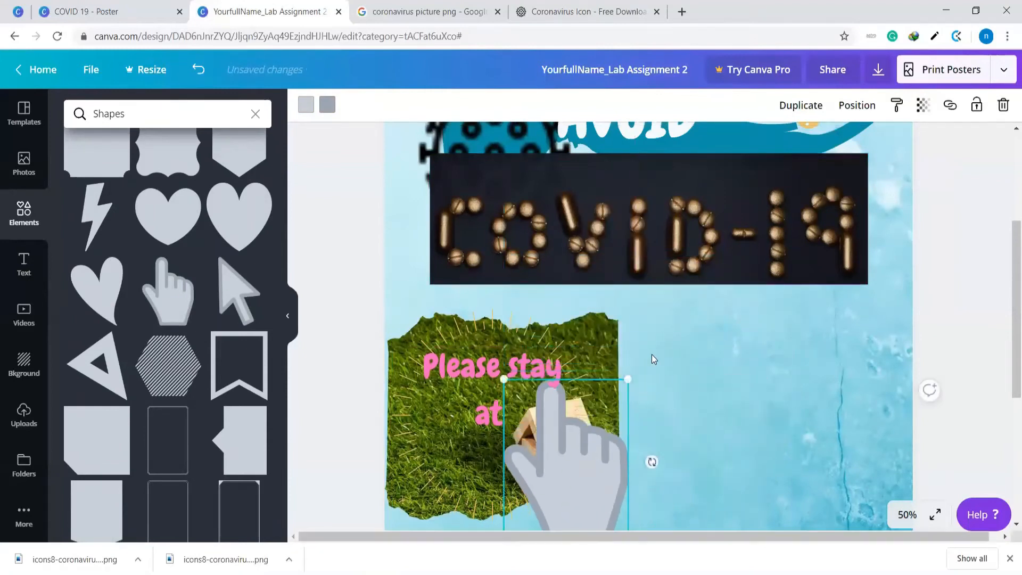
pyautogui.scroll(-4, 606, 292)
pyautogui.moveTo(589, 262); pyautogui.dragTo(720, 280)
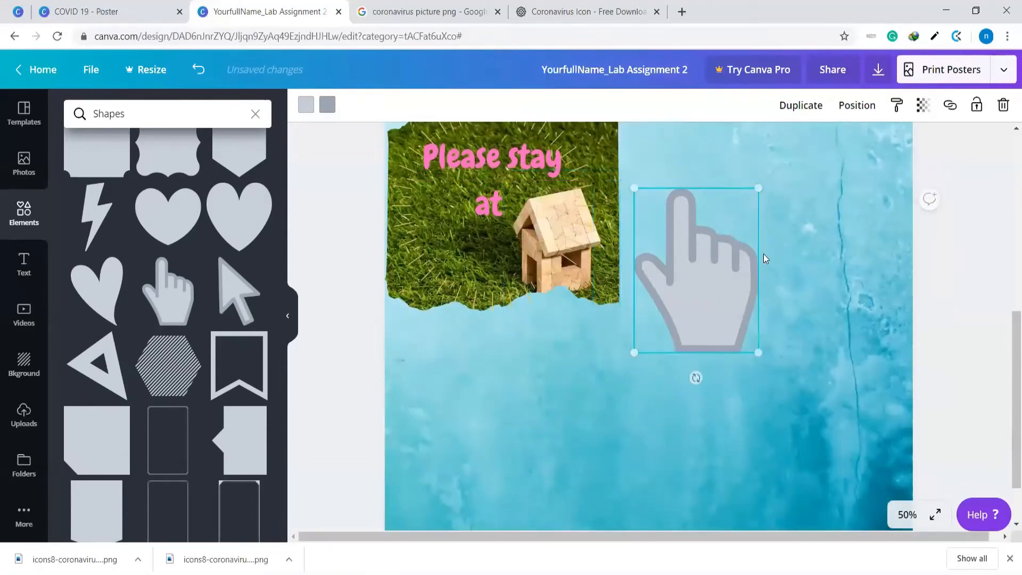
# Step: Rotate the pointing hand to about -21°, shrink it further and place it on the lower edge of the grass photo
pyautogui.moveTo(696, 377); pyautogui.dragTo(734, 245)
pyautogui.moveTo(708, 208); pyautogui.dragTo(720, 282)
pyautogui.moveTo(597, 299); pyautogui.dragTo(430, 353)
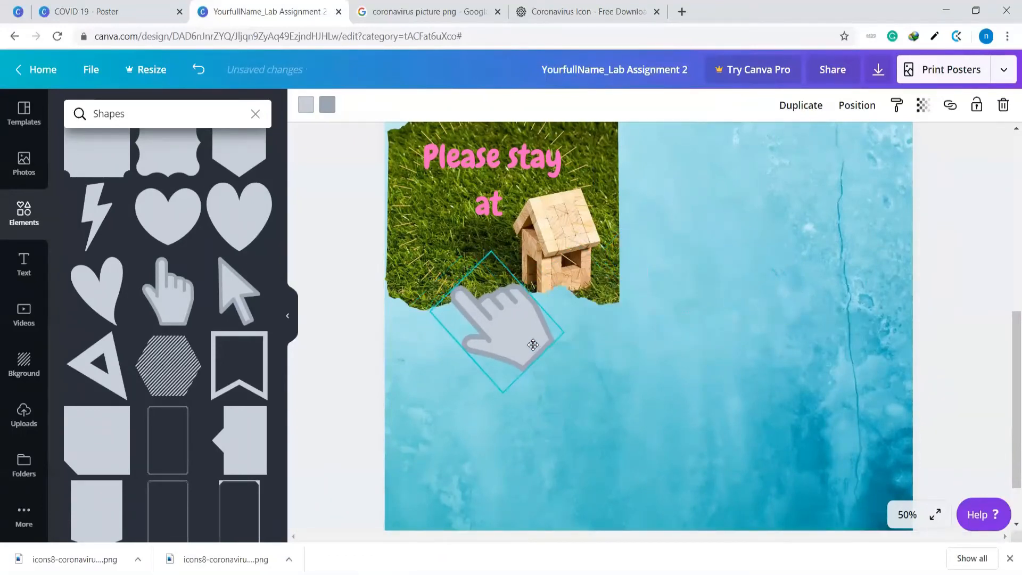
pyautogui.moveTo(549, 381); pyautogui.dragTo(520, 388)
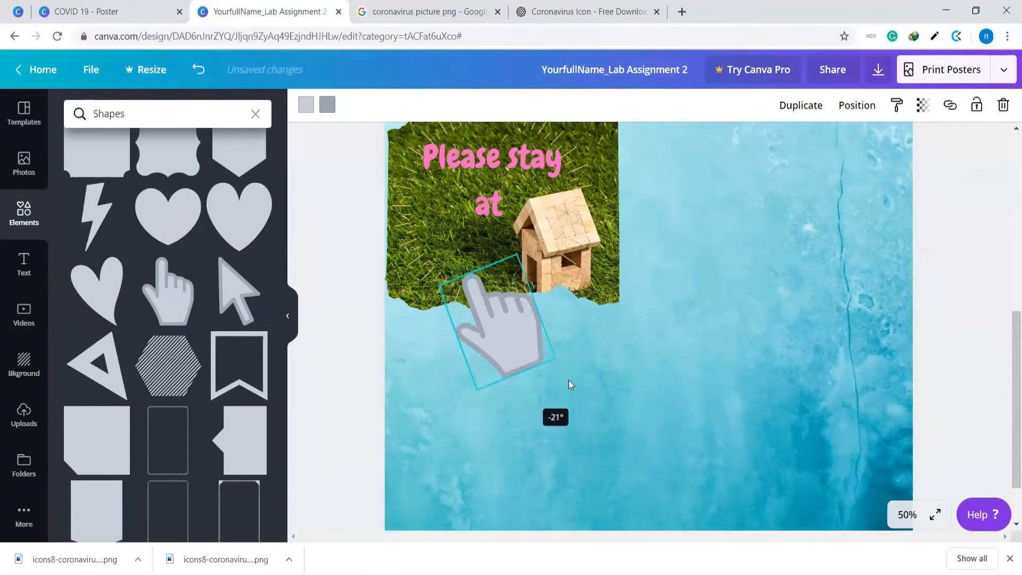
pyautogui.click(596, 375)
# Step: Find the thick square frame with uneven edges in the Shapes collection and add it to the poster
pyautogui.scroll(1, 610, 383)
pyautogui.scroll(2, 610, 382)
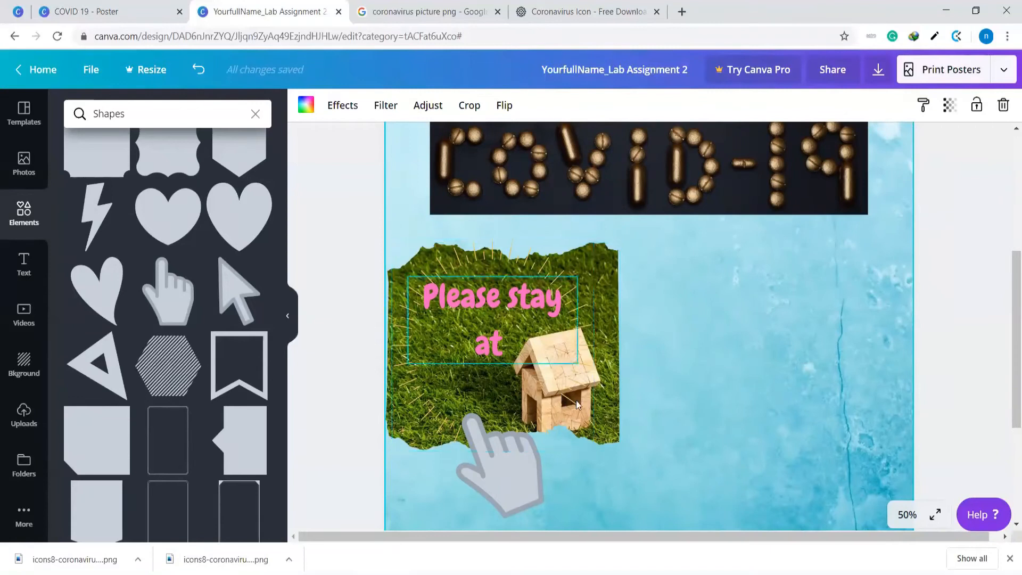
pyautogui.scroll(-1, 667, 367)
pyautogui.scroll(-2, 667, 367)
pyautogui.scroll(2, 665, 366)
pyautogui.scroll(-6, 214, 394)
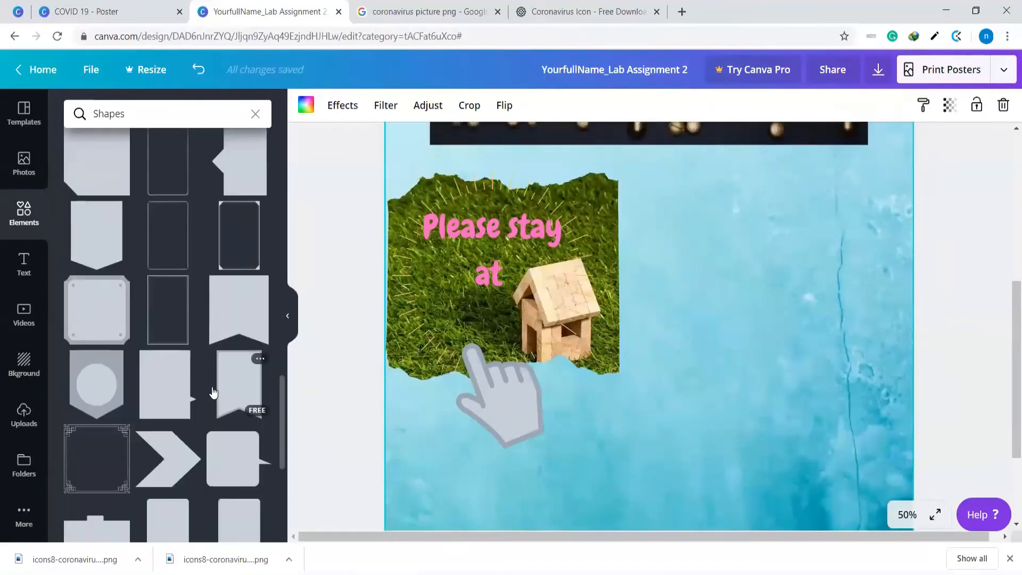
pyautogui.scroll(-2, 212, 391)
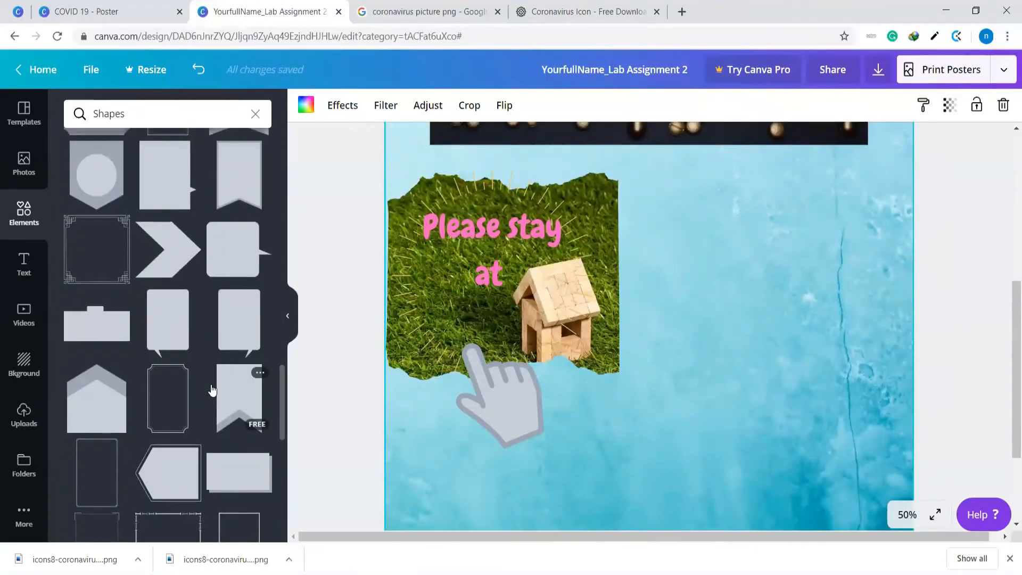
pyautogui.scroll(-8, 212, 390)
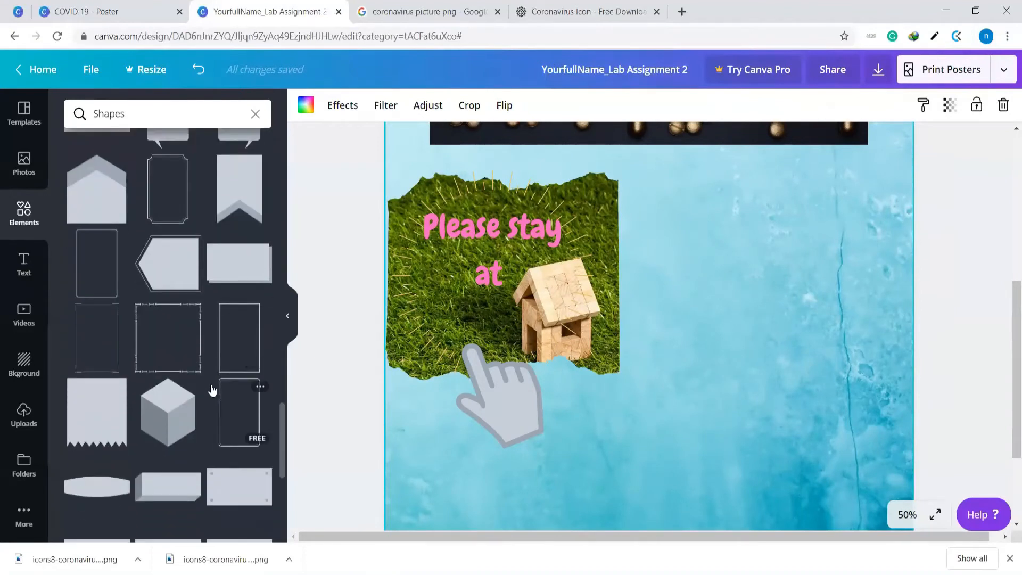
pyautogui.scroll(-10, 212, 391)
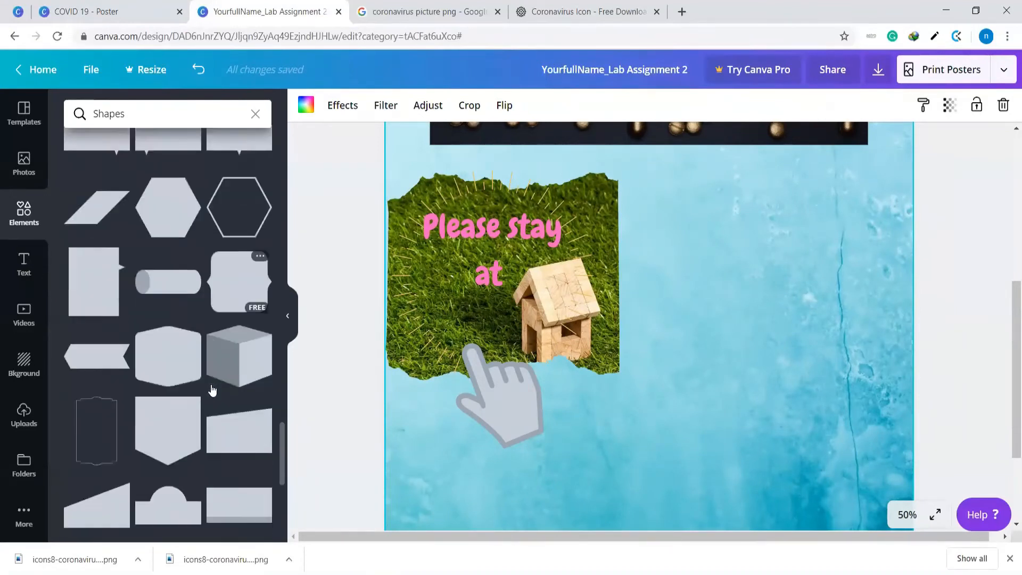
pyautogui.scroll(-7, 212, 391)
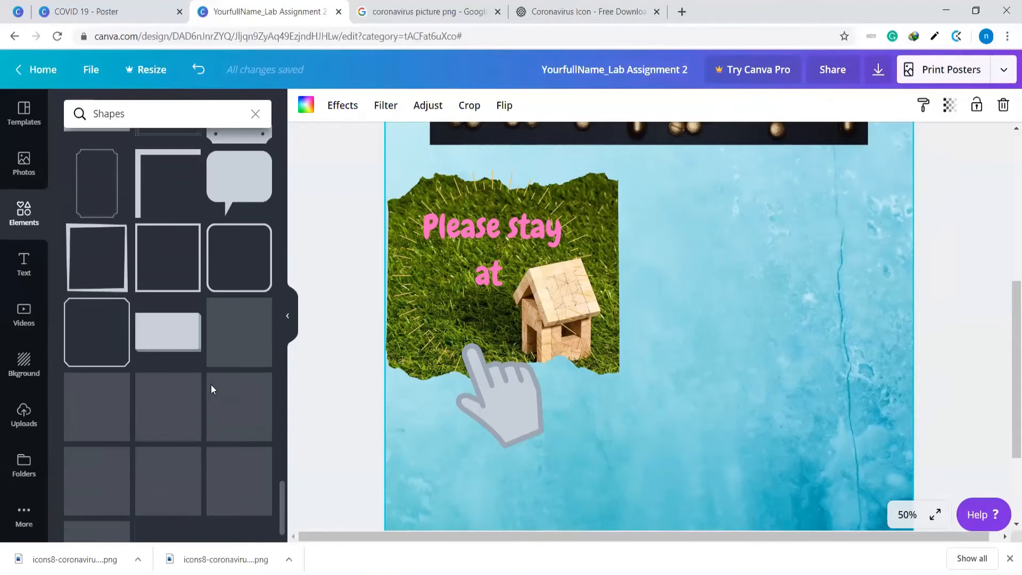
pyautogui.scroll(3, 213, 391)
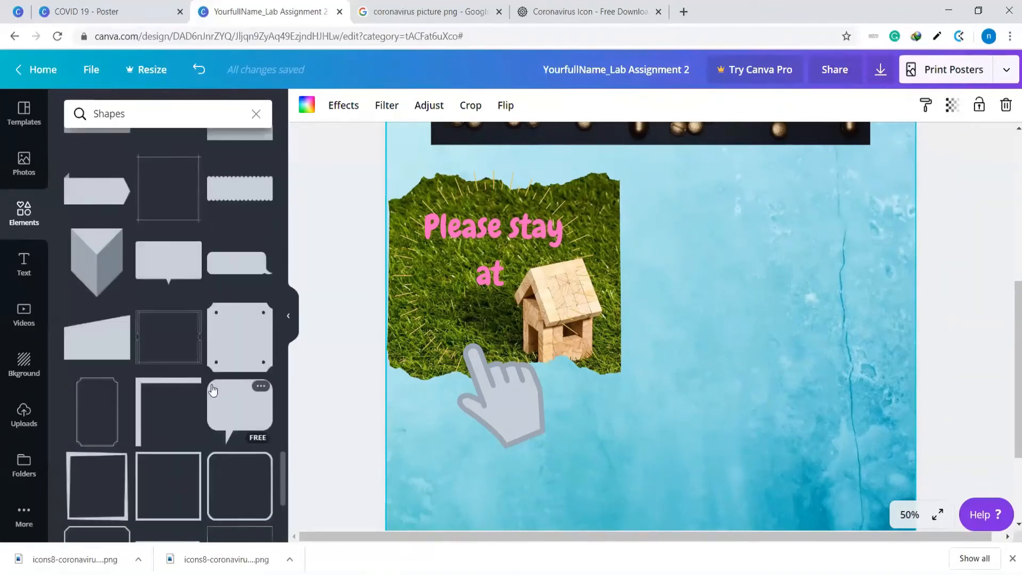
pyautogui.scroll(-2, 212, 390)
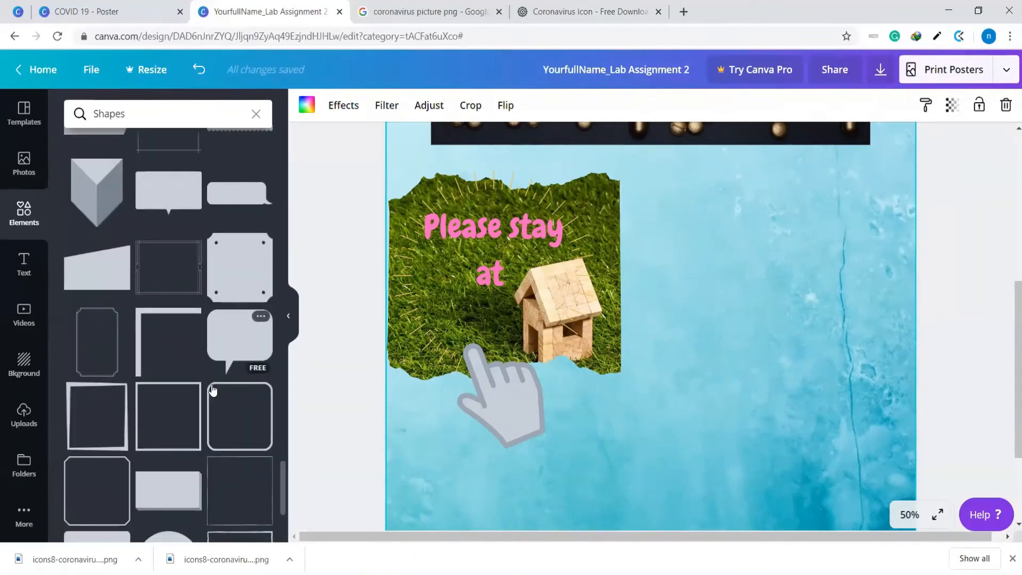
pyautogui.click(105, 420)
pyautogui.scroll(3, 753, 399)
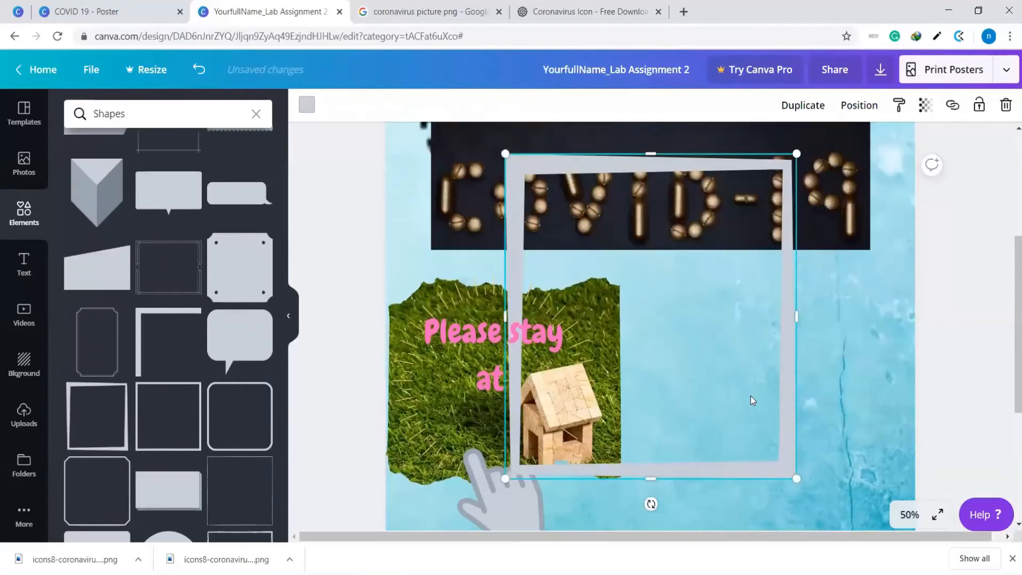
# Step: Zoom out to 25% and stretch the uneven frame on all sides until it borders the whole poster
pyautogui.click(909, 514)
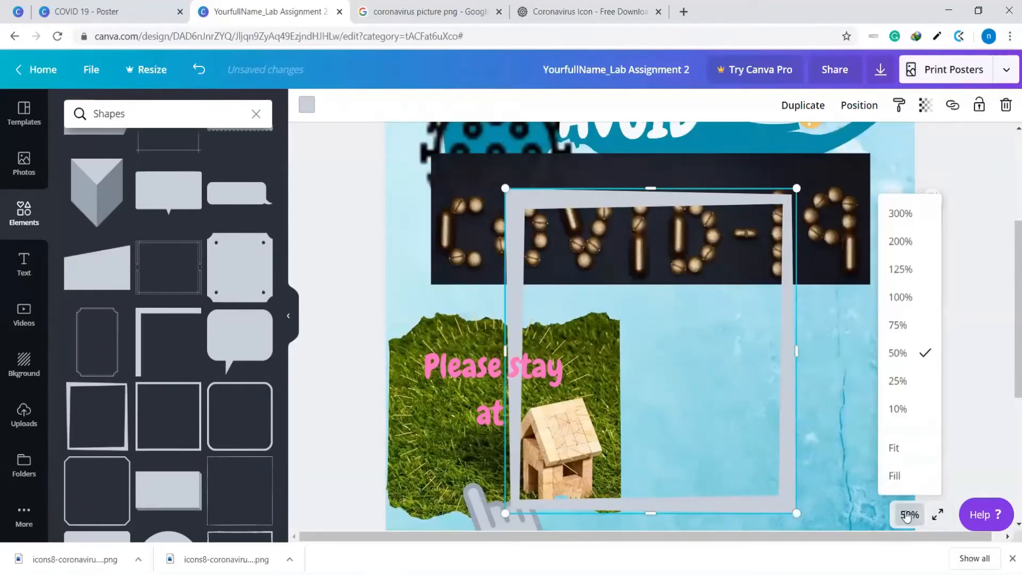
pyautogui.click(915, 381)
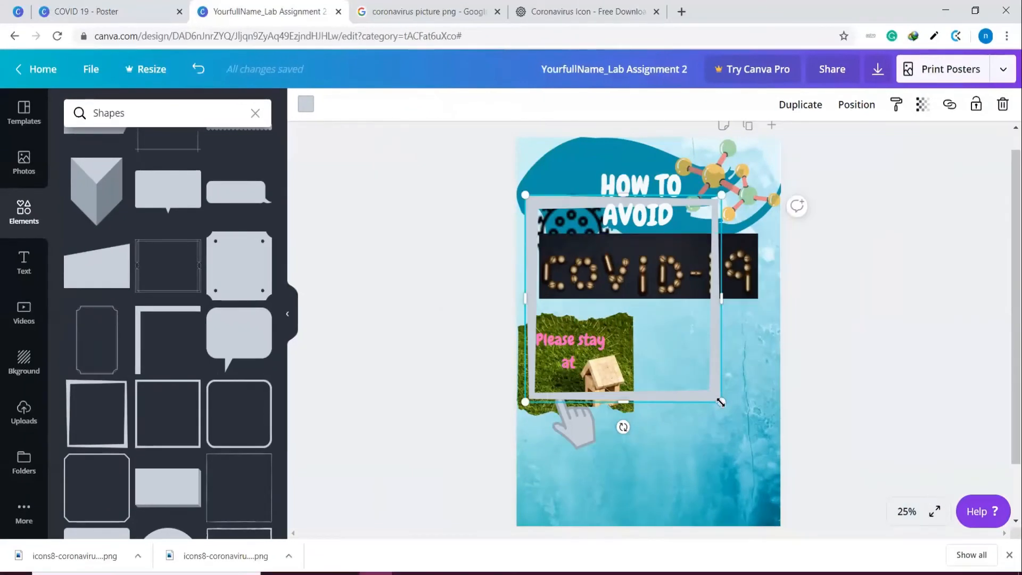
pyautogui.moveTo(726, 416); pyautogui.dragTo(733, 464)
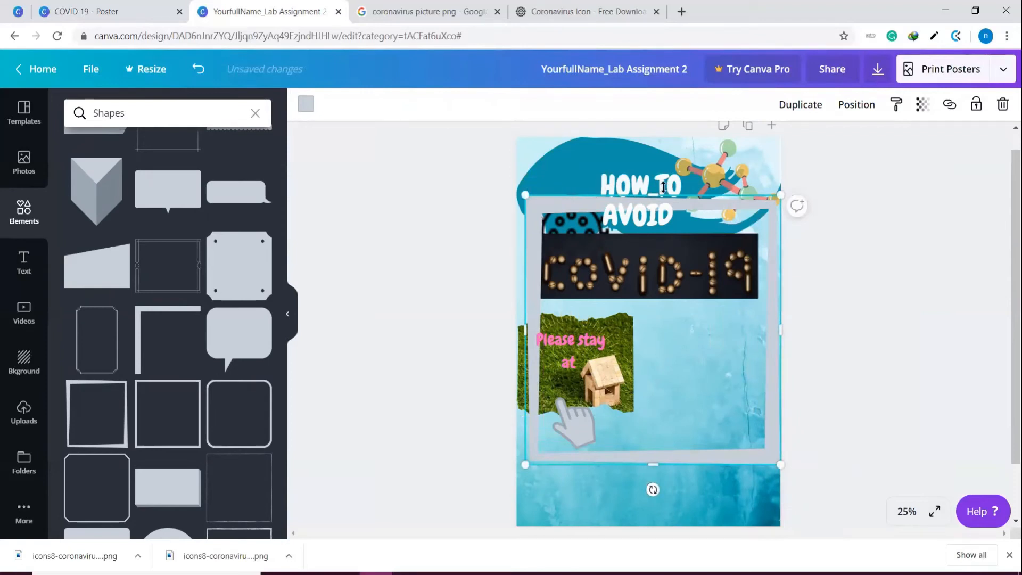
pyautogui.moveTo(655, 188); pyautogui.dragTo(647, 126)
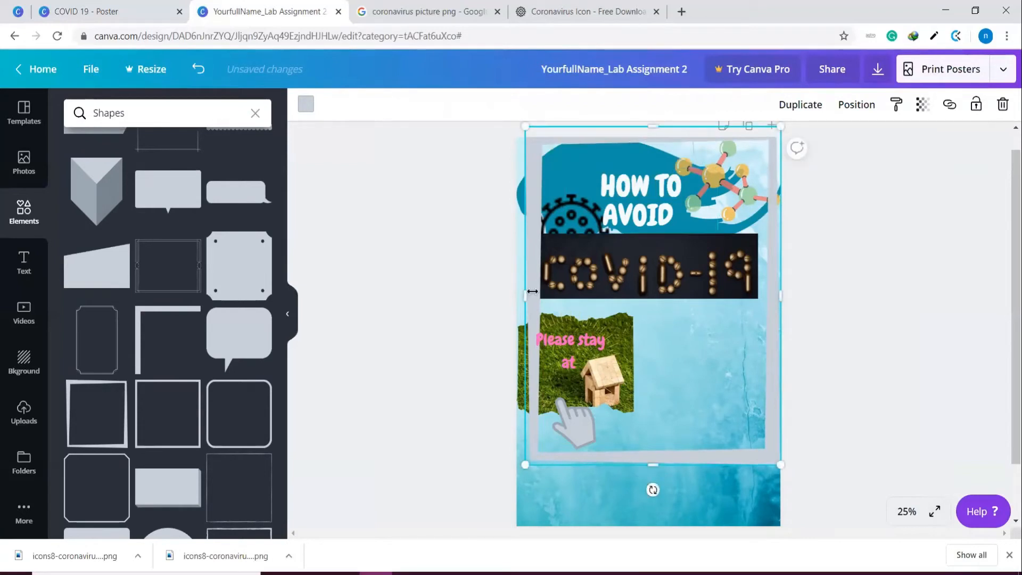
pyautogui.moveTo(524, 296)
pyautogui.mouseDown()
pyautogui.moveTo(507, 294)
pyautogui.moveTo(514, 306)
pyautogui.mouseUp()
pyautogui.moveTo(644, 463); pyautogui.dragTo(653, 533)
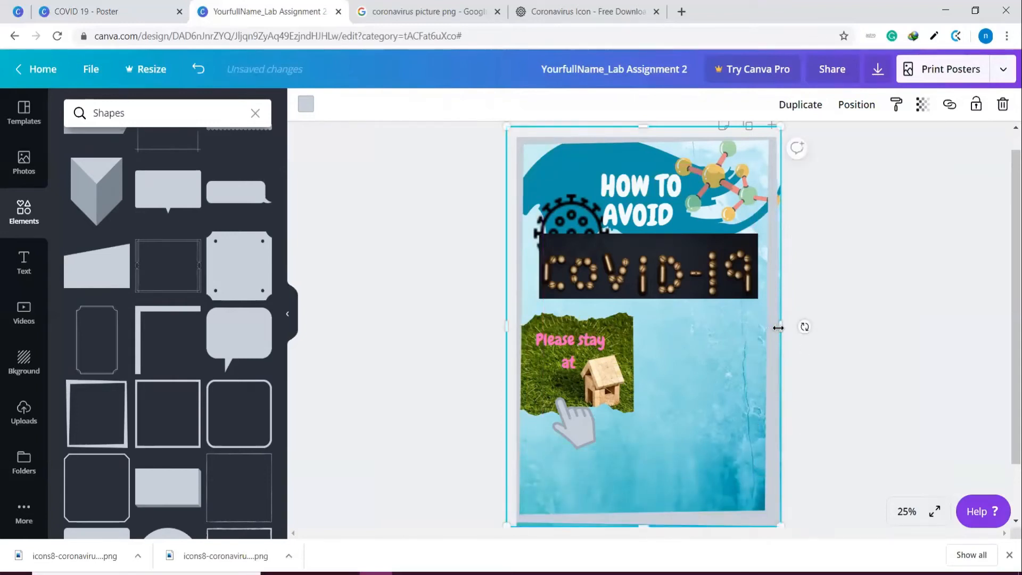
pyautogui.moveTo(779, 327); pyautogui.dragTo(789, 328)
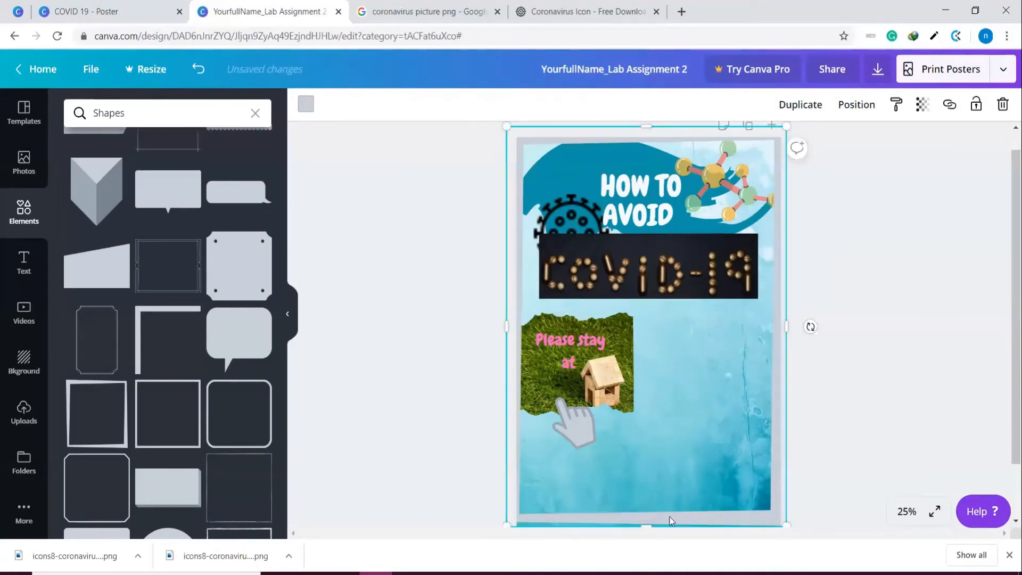
pyautogui.moveTo(644, 527); pyautogui.dragTo(648, 533)
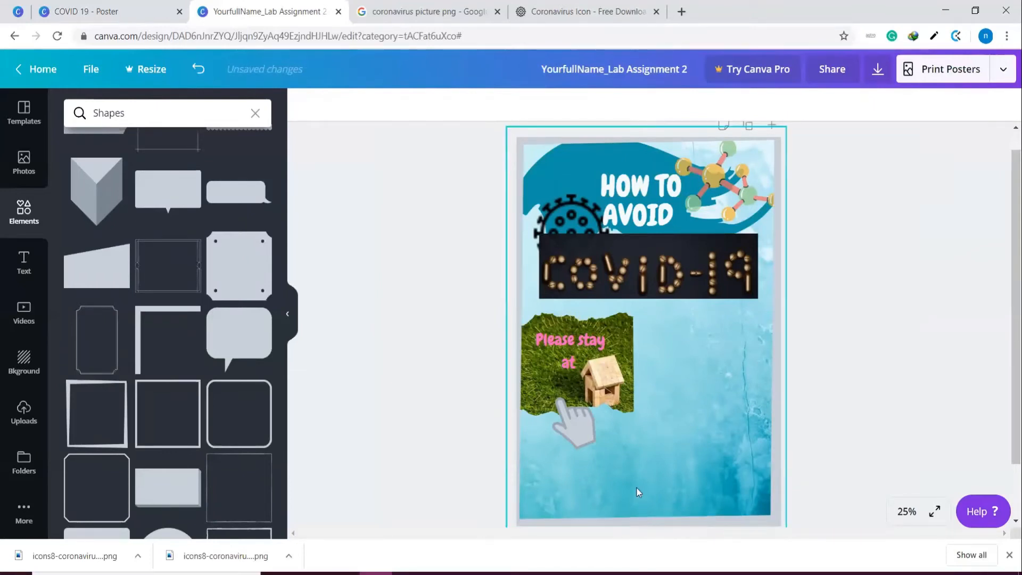
# Step: Recolour the poster frame with the dark blue from the background's photo colours and send it backward one layer
pyautogui.click(838, 338)
pyautogui.click(785, 358)
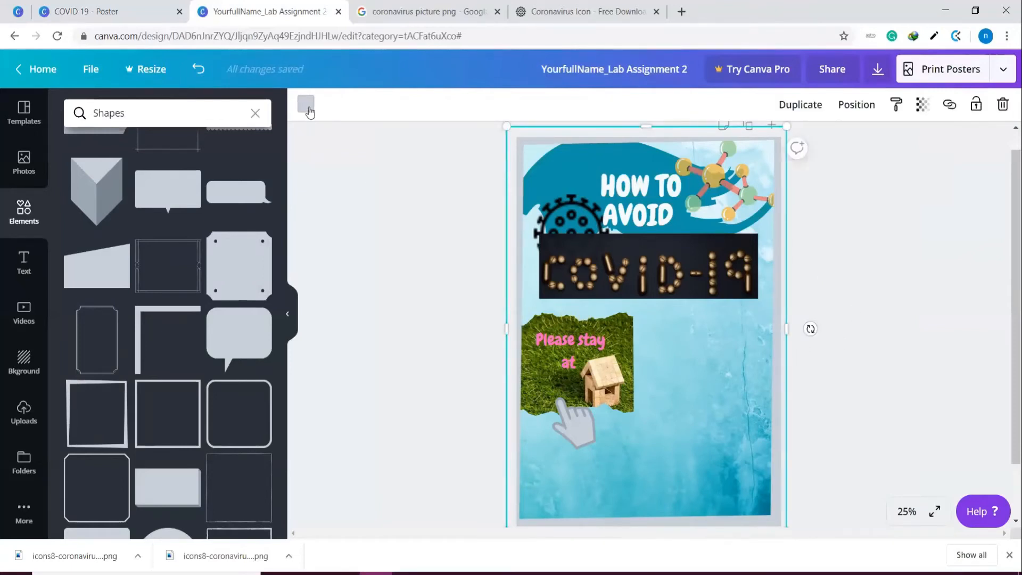
pyautogui.click(306, 104)
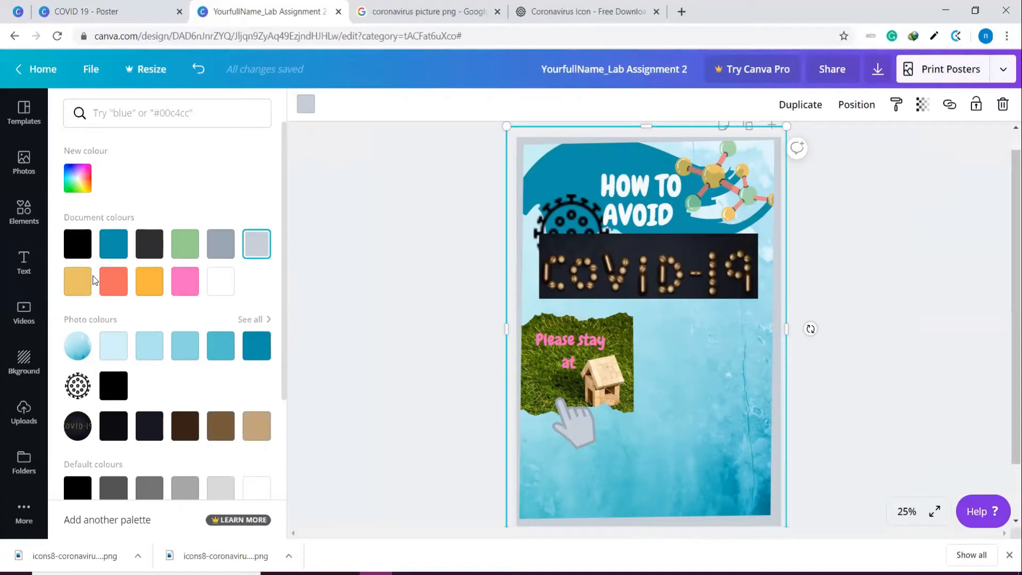
pyautogui.click(263, 352)
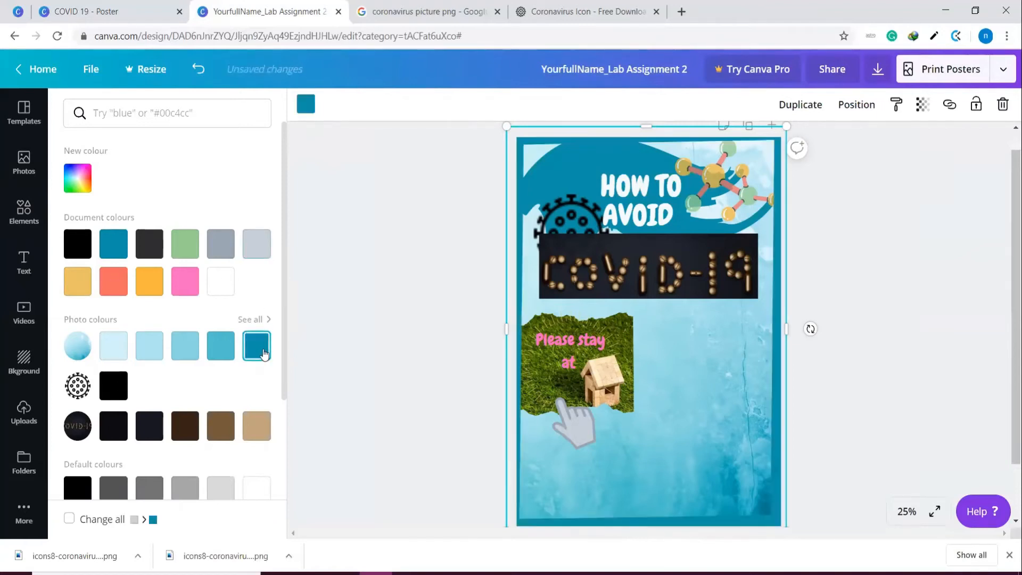
pyautogui.click(904, 427)
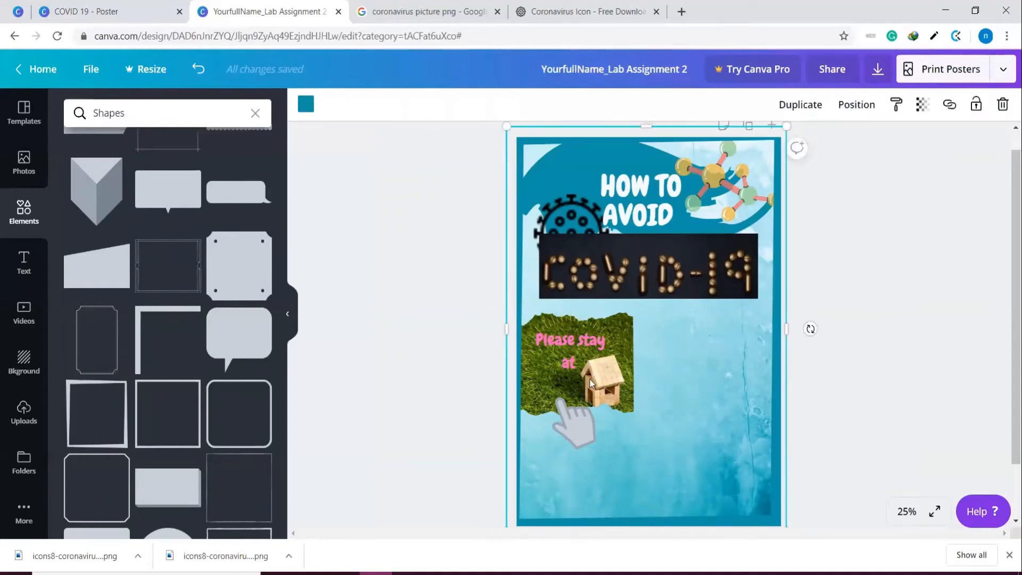
pyautogui.rightClick(776, 373)
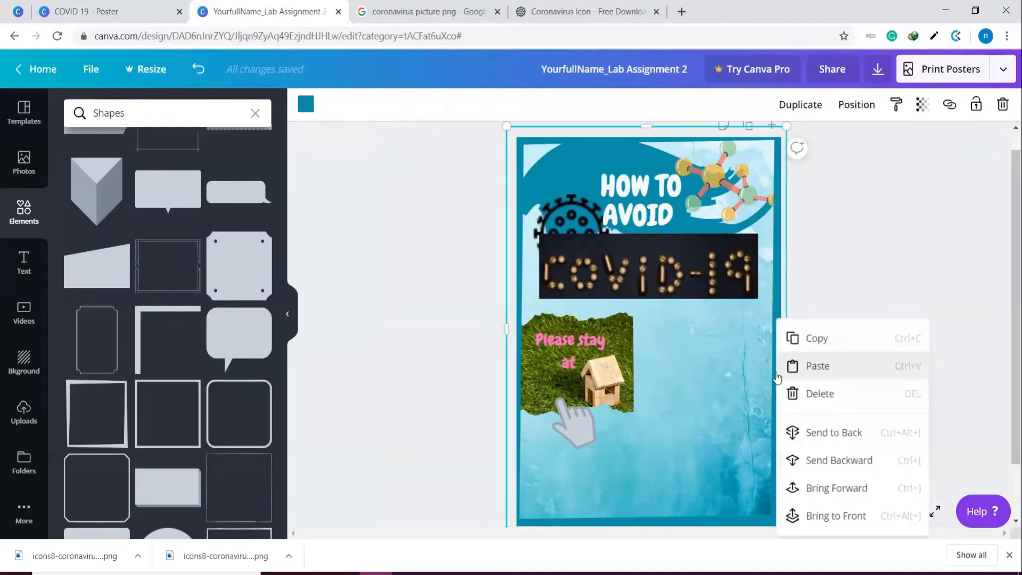
pyautogui.click(820, 461)
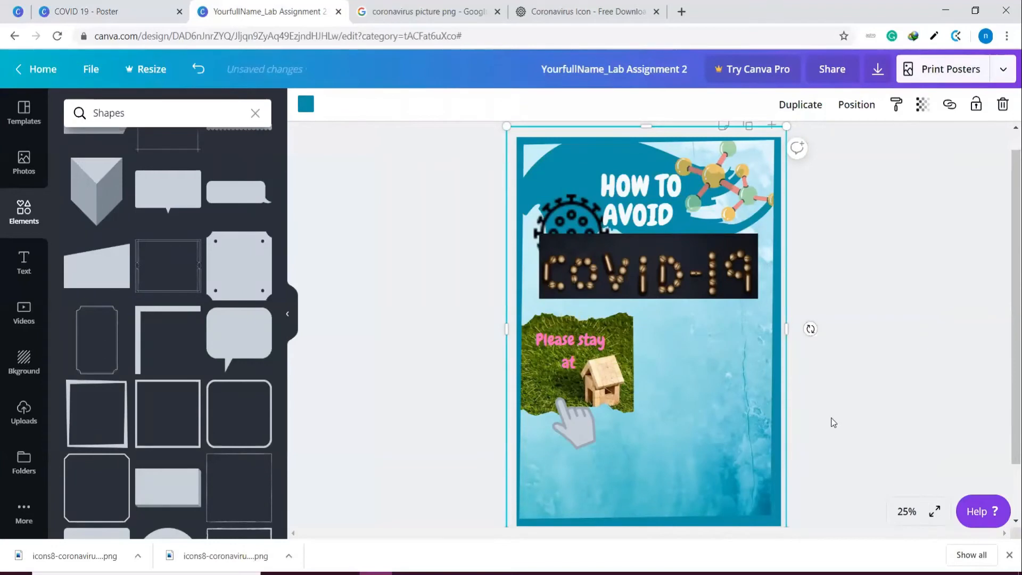
# Step: Undo the frame's layer change and its blue recolouring
pyautogui.click(575, 432)
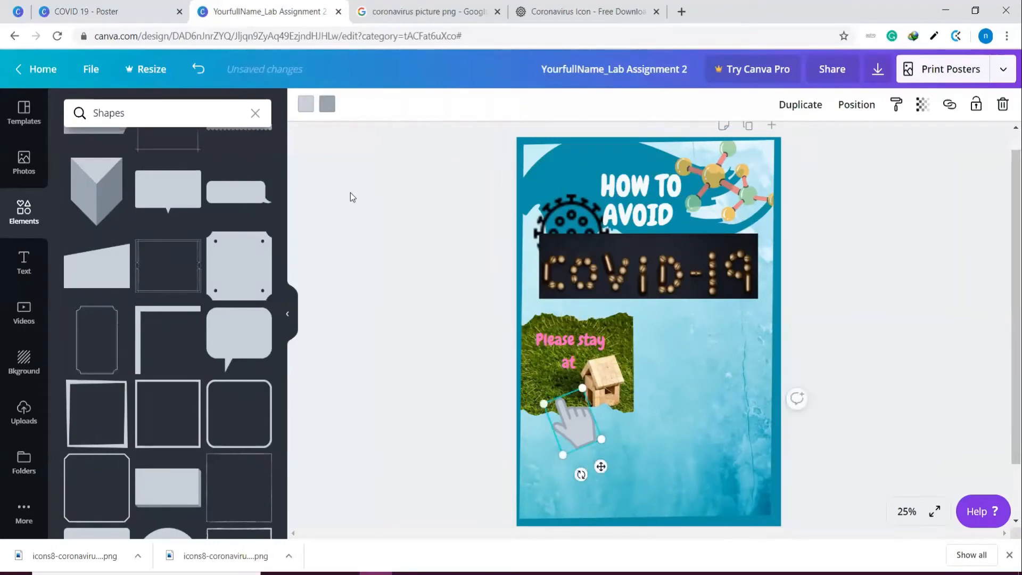
pyautogui.click(305, 108)
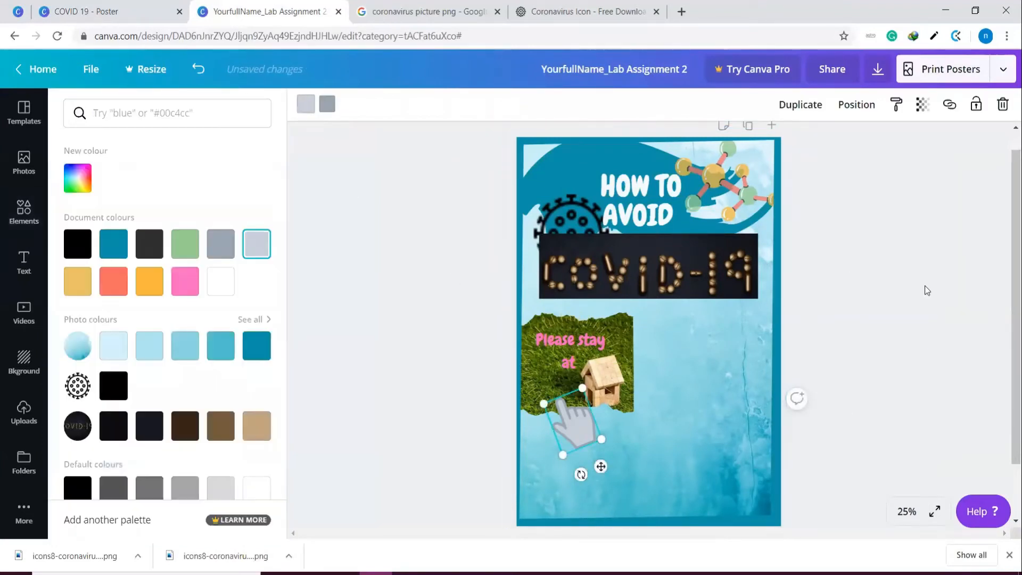
pyautogui.click(925, 286)
pyautogui.hotkey('ctrl', 'z')
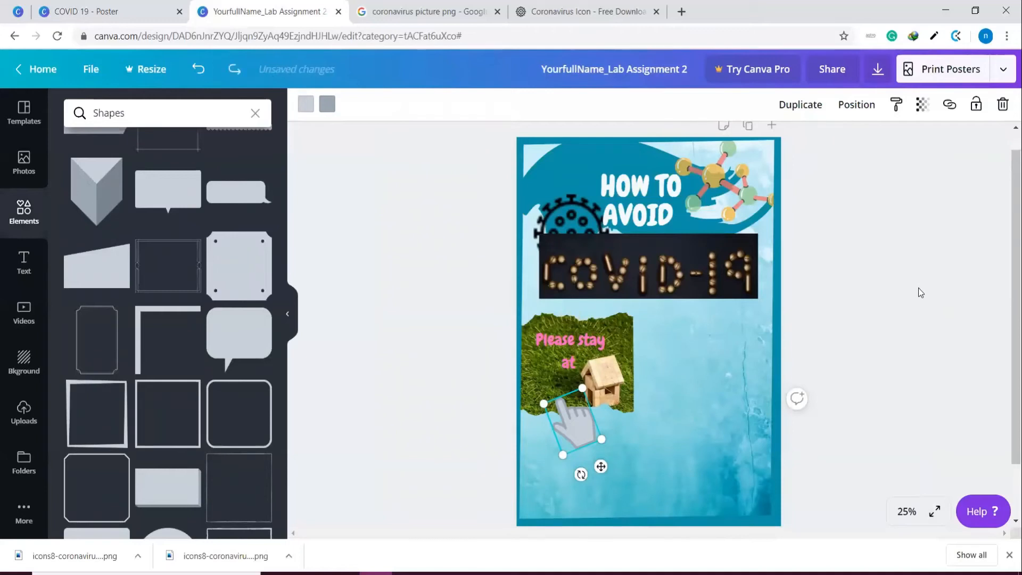
pyautogui.click(918, 287)
pyautogui.hotkey('ctrl', 'z')
pyautogui.click(747, 388)
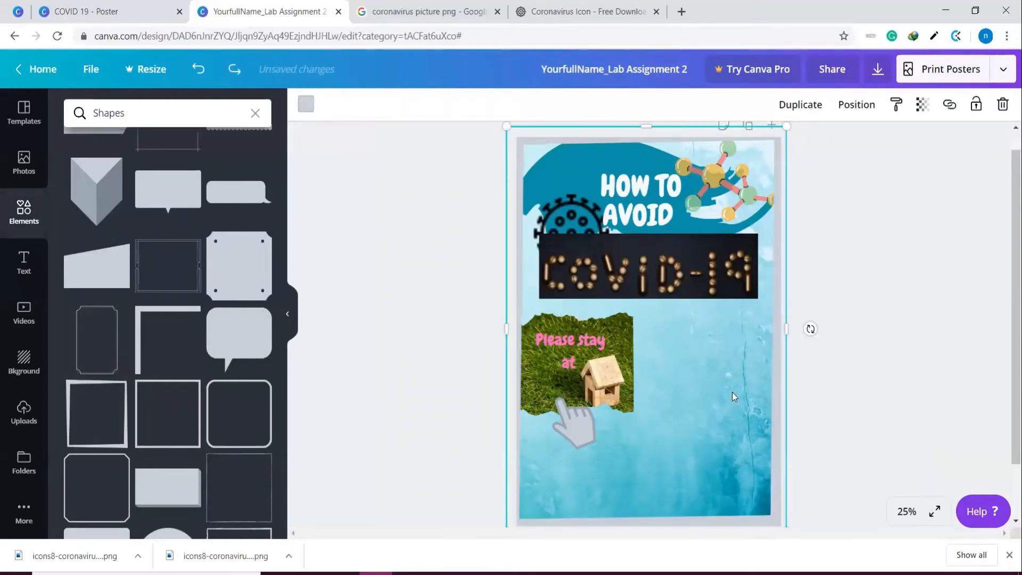
pyautogui.click(575, 366)
pyautogui.click(637, 380)
pyautogui.moveTo(514, 419); pyautogui.dragTo(509, 419)
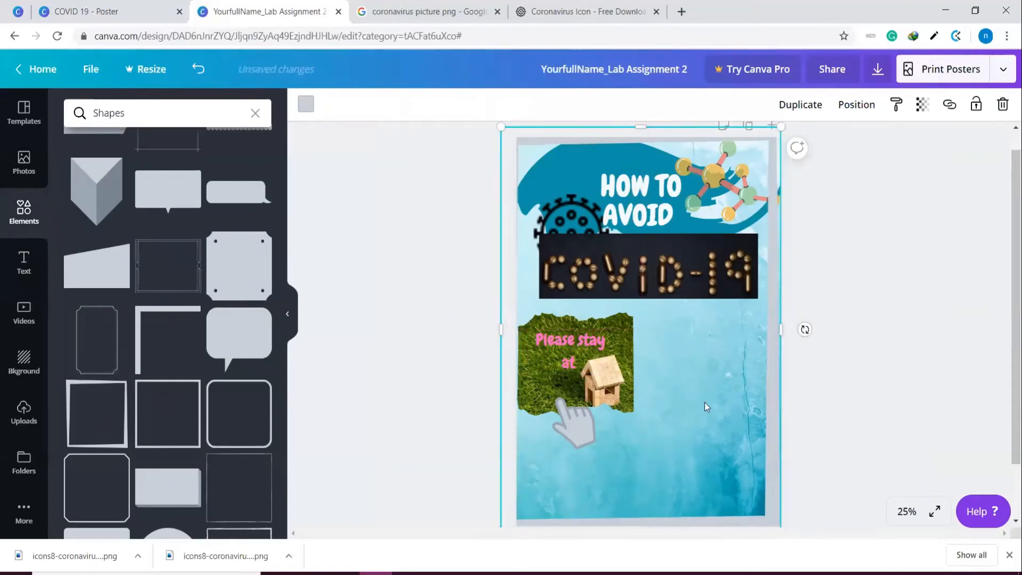
pyautogui.click(860, 361)
pyautogui.hotkey('ctrl', 'z')
pyautogui.click(775, 427)
pyautogui.rightClick(777, 427)
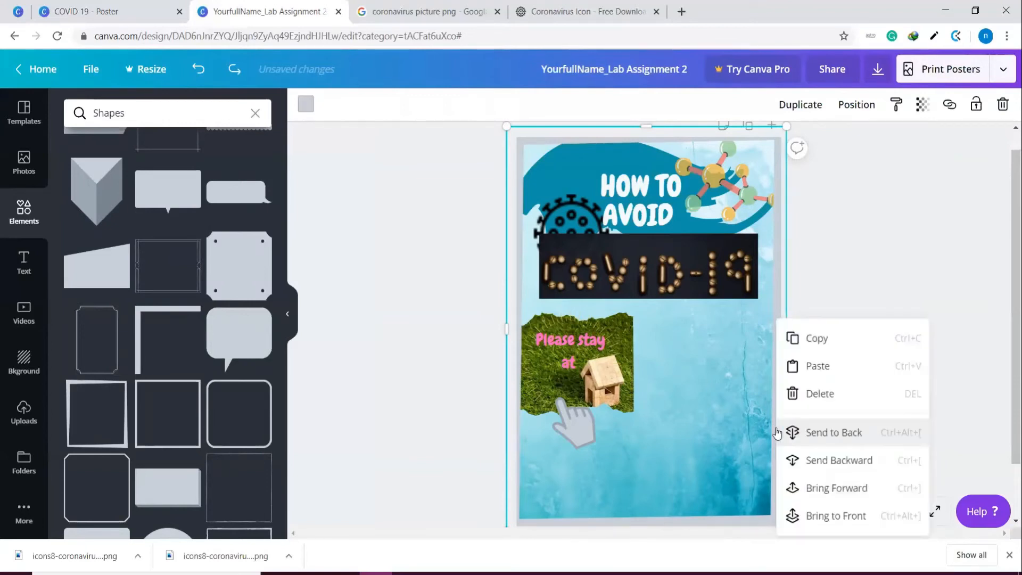
pyautogui.click(697, 416)
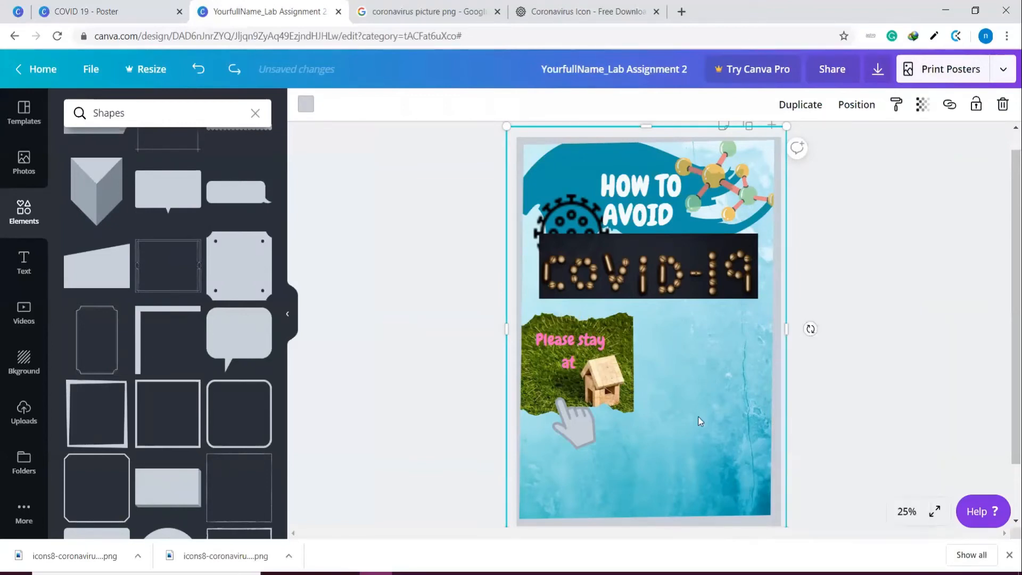
# Step: Send the grey poster frame backward two layers, one layer at a time
pyautogui.rightClick(775, 414)
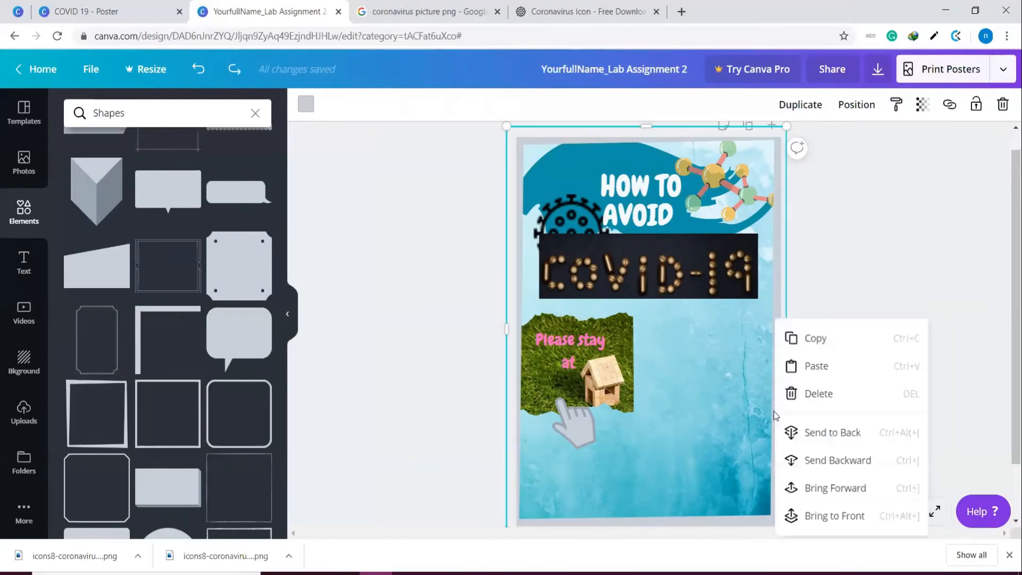
pyautogui.click(806, 458)
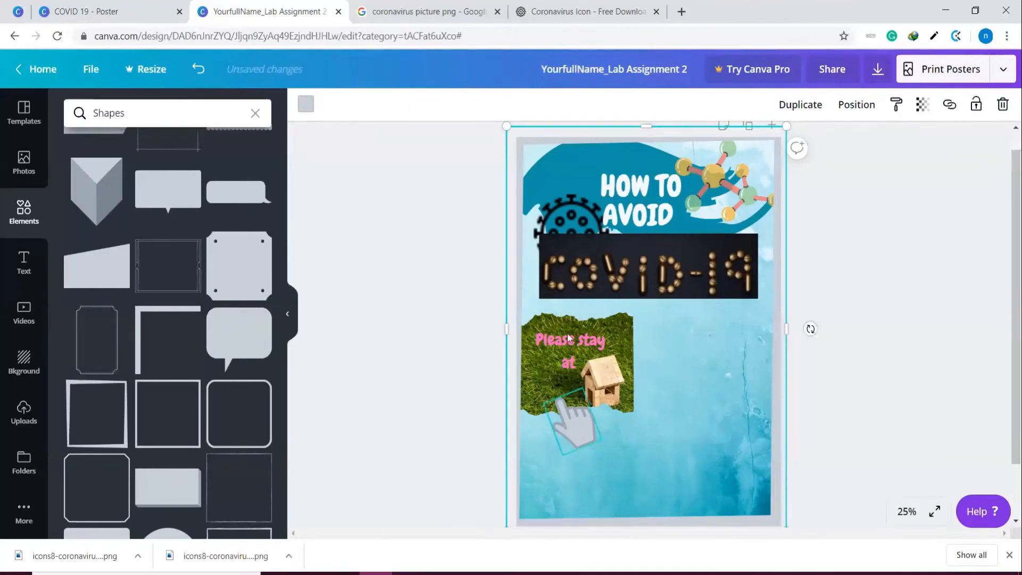
pyautogui.click(653, 191)
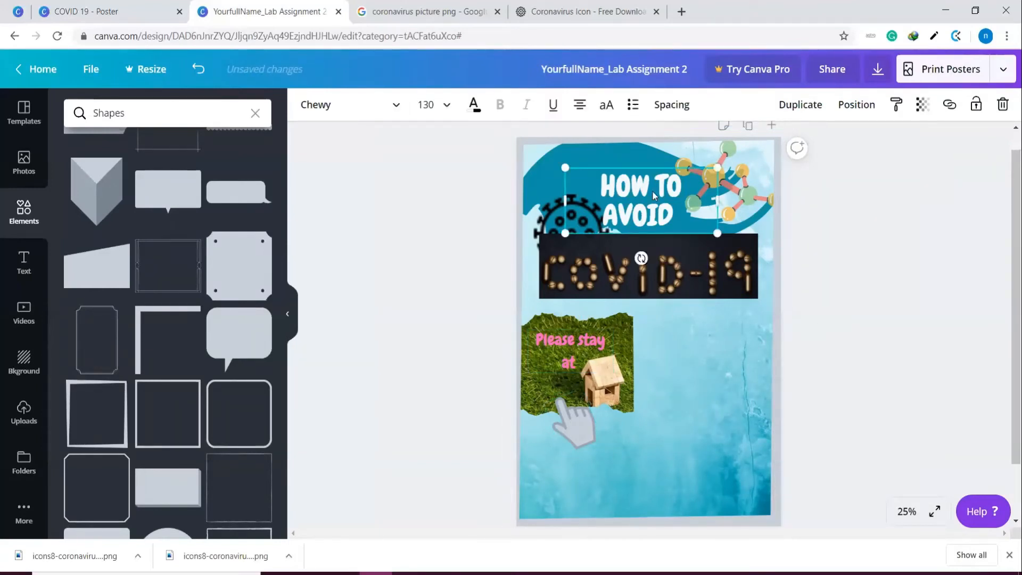
pyautogui.click(714, 276)
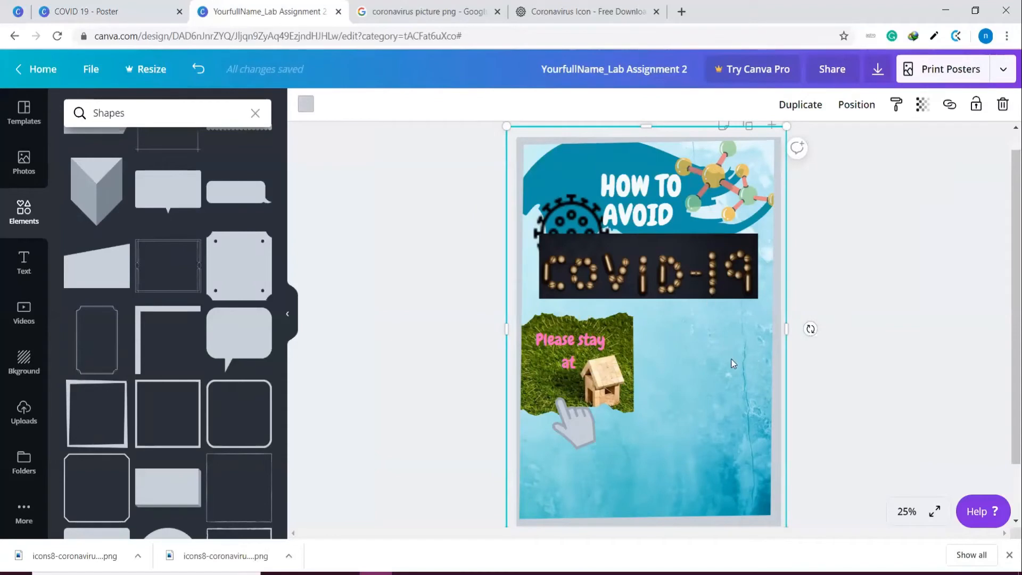
pyautogui.rightClick(775, 267)
pyautogui.click(820, 410)
pyautogui.click(709, 213)
pyautogui.click(744, 202)
pyautogui.moveTo(599, 156); pyautogui.dragTo(594, 160)
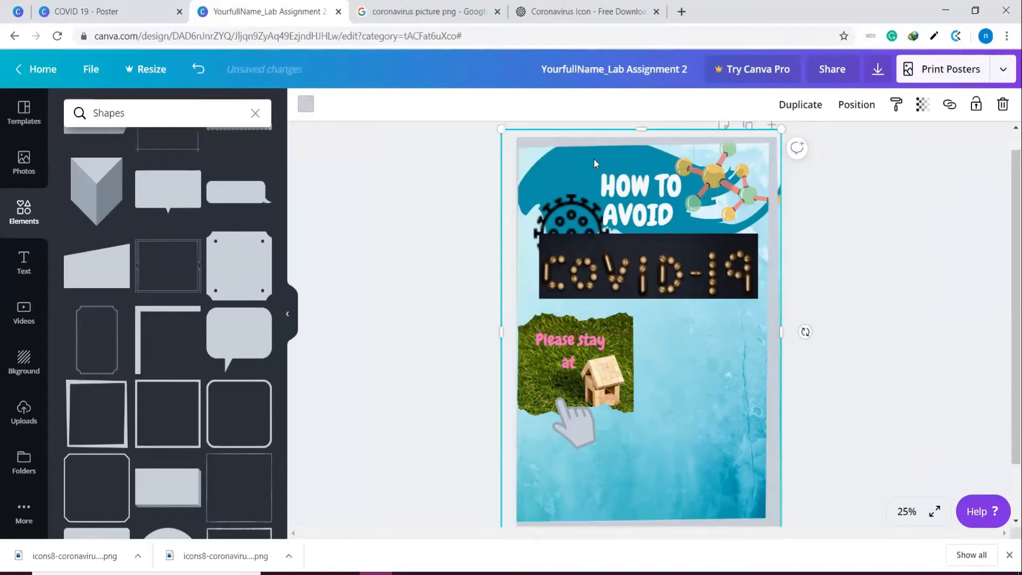
pyautogui.hotkey('ctrl', 'z')
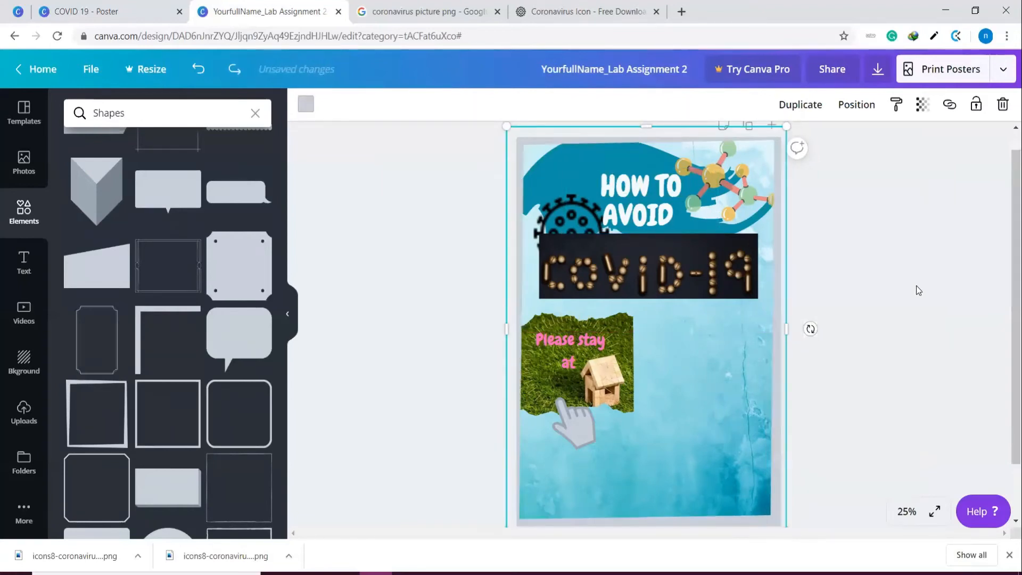
# Step: Send the grey poster frame to the back of the layer order
pyautogui.click(918, 290)
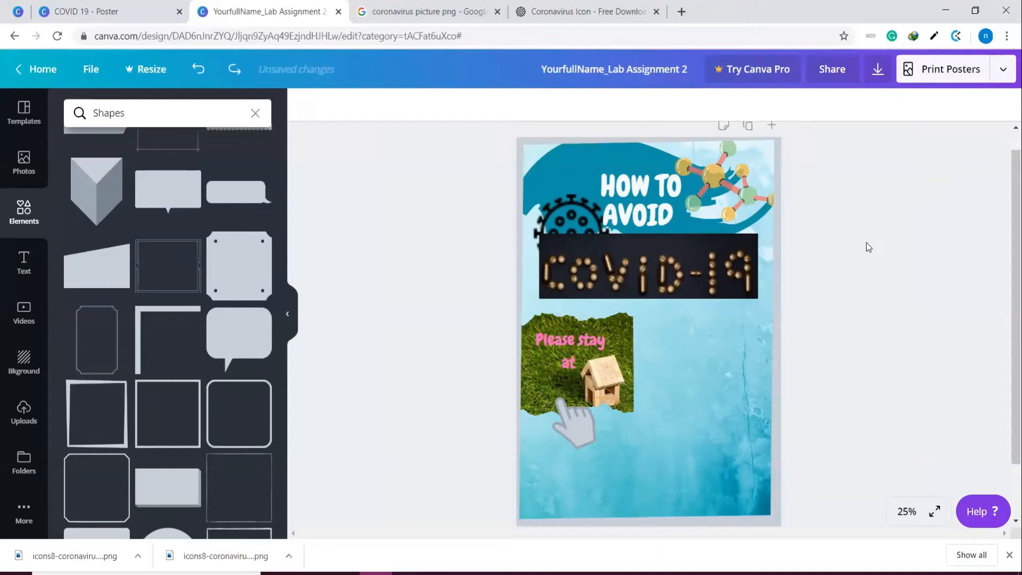
pyautogui.click(707, 283)
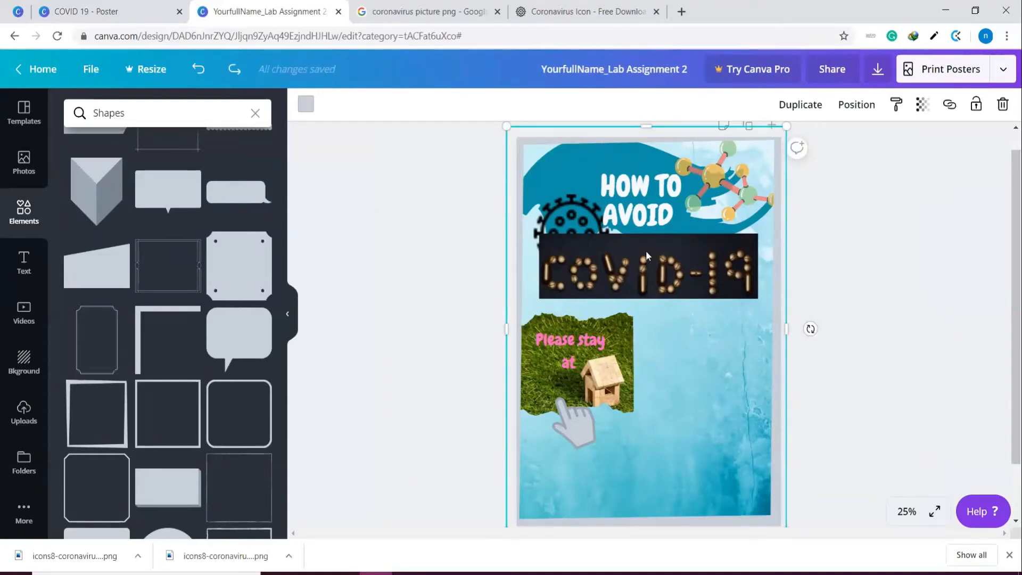
pyautogui.rightClick(784, 279)
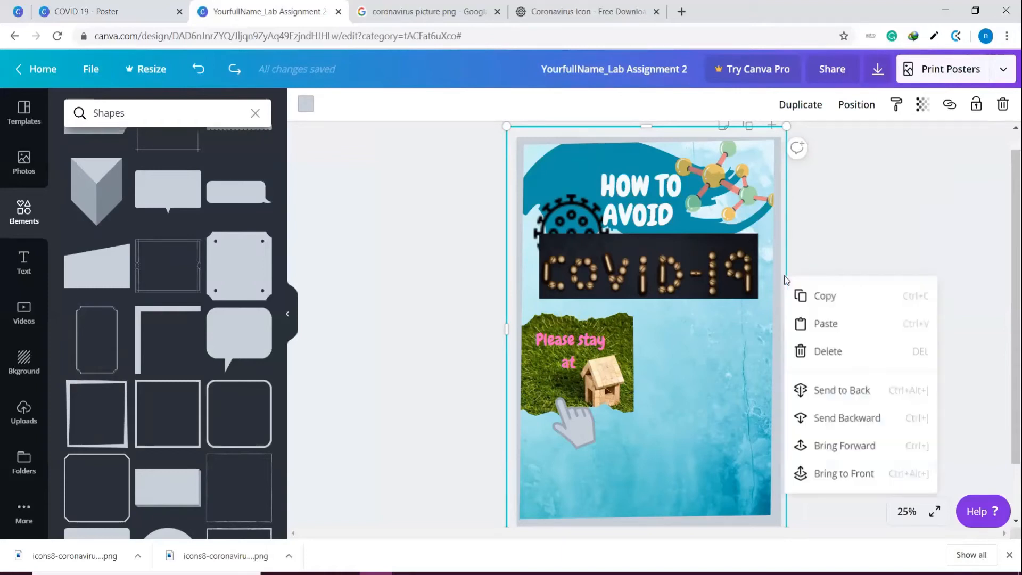
pyautogui.click(832, 392)
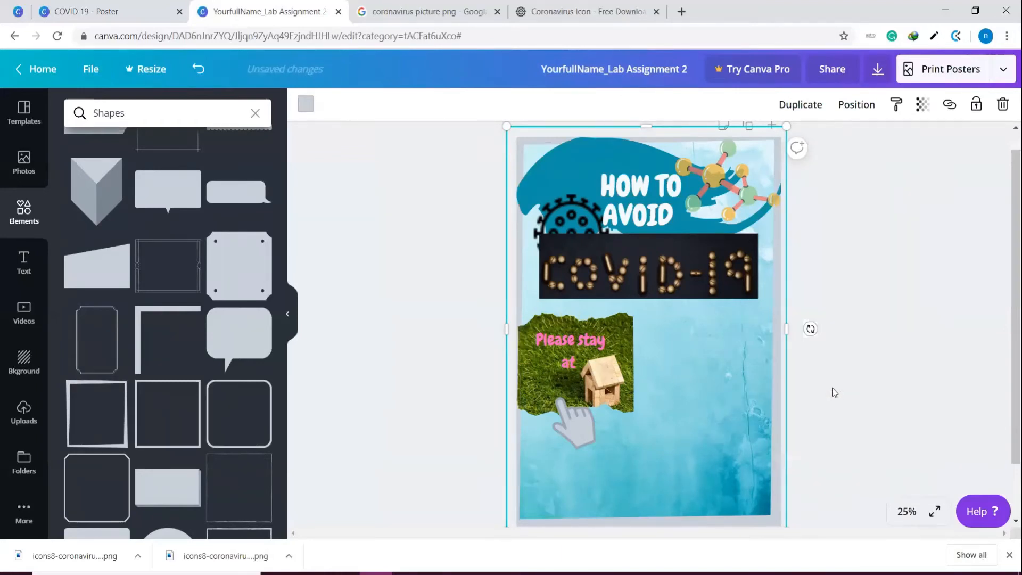
pyautogui.click(860, 349)
# Step: Send the blue brush shape behind the "HOW TO AVOID" title backward one layer
pyautogui.click(692, 286)
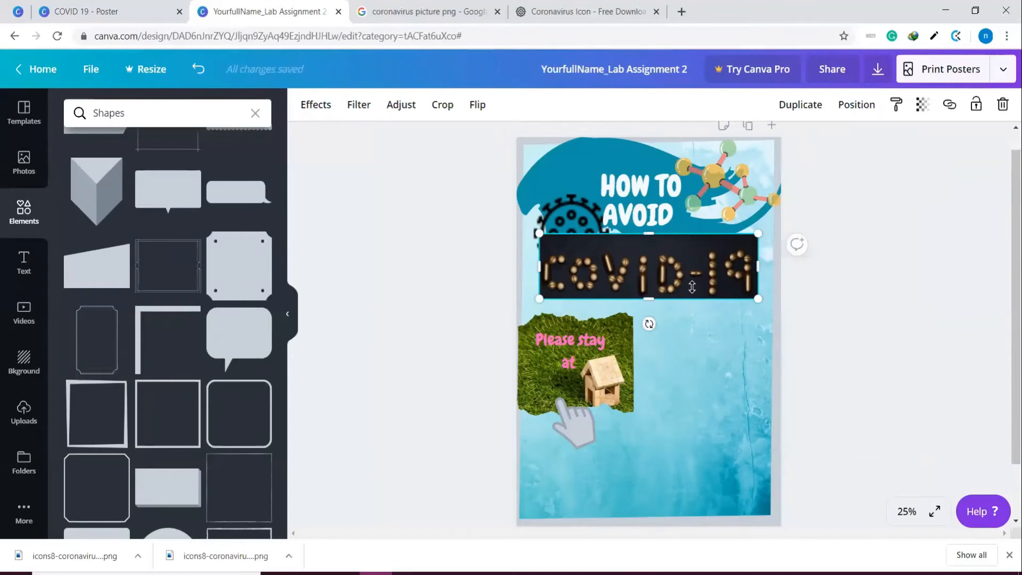
pyautogui.click(899, 313)
pyautogui.click(581, 156)
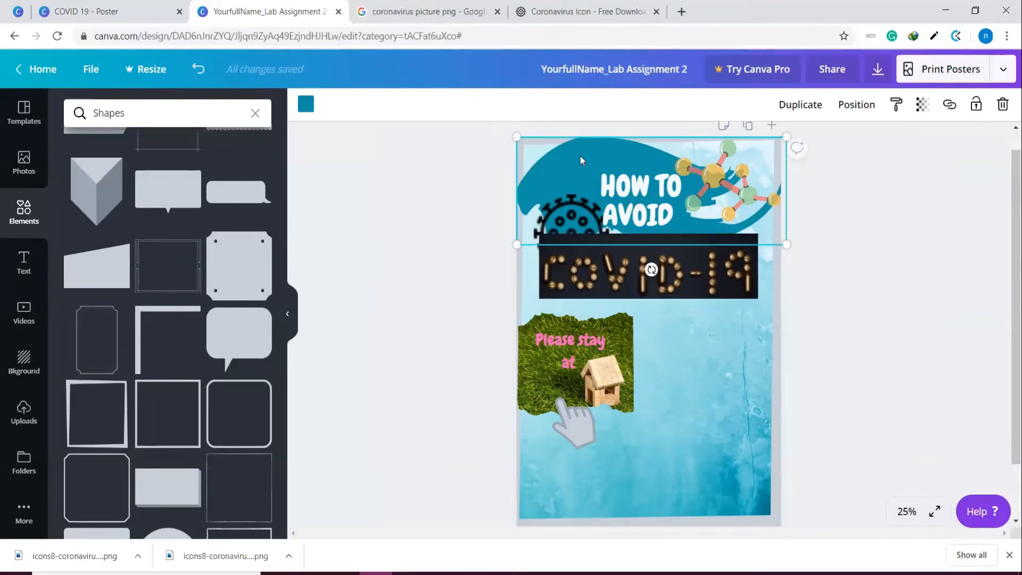
pyautogui.rightClick(580, 156)
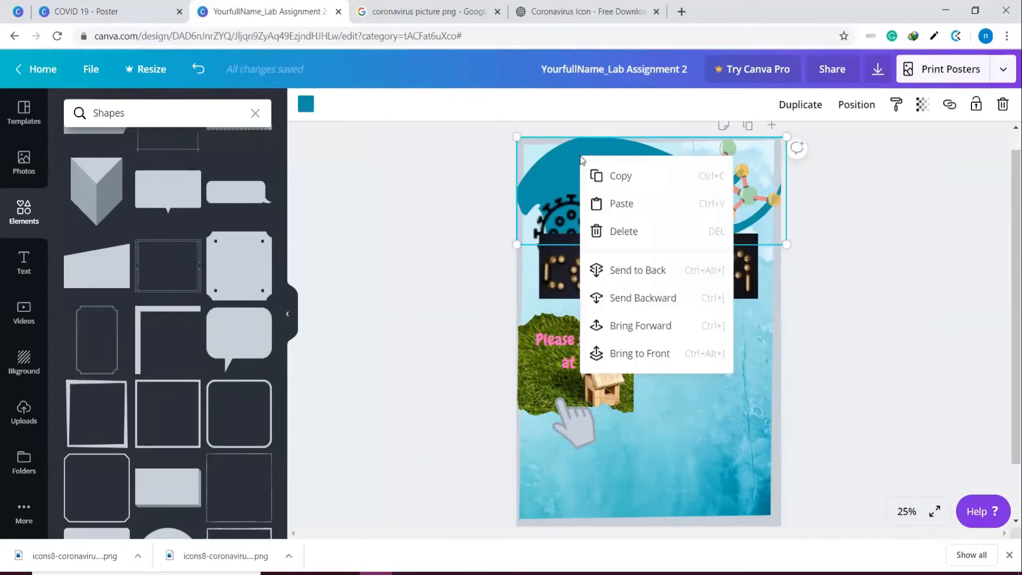
pyautogui.click(645, 303)
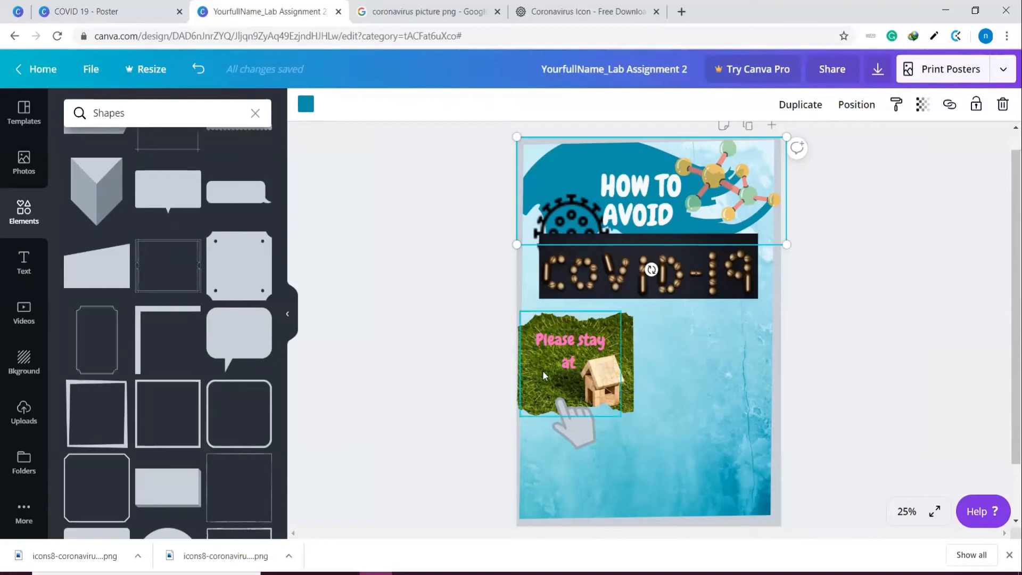
pyautogui.click(922, 400)
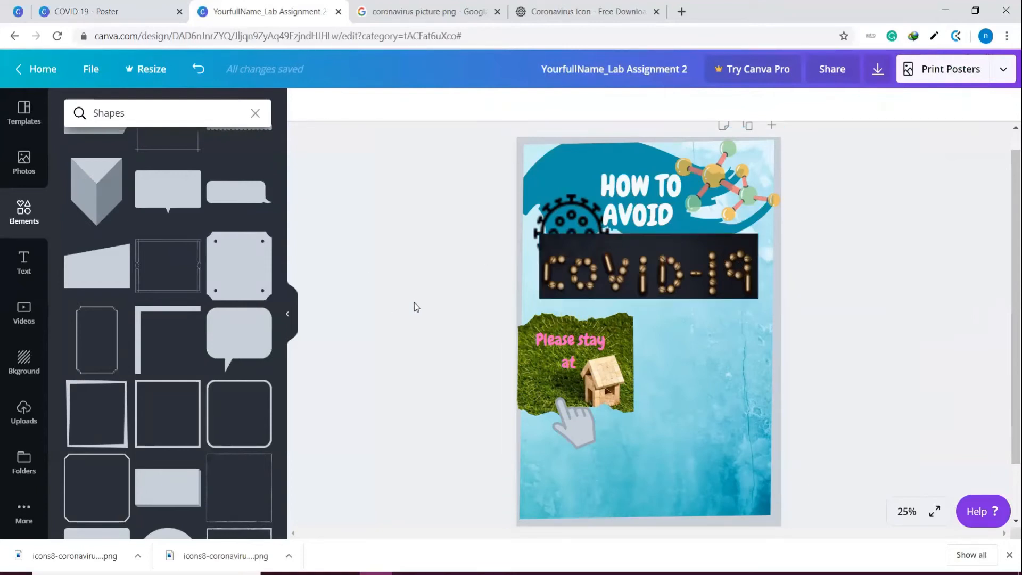
# Step: Recolour the light fill of the pointing hand white and make the hand partly transparent
pyautogui.click(585, 426)
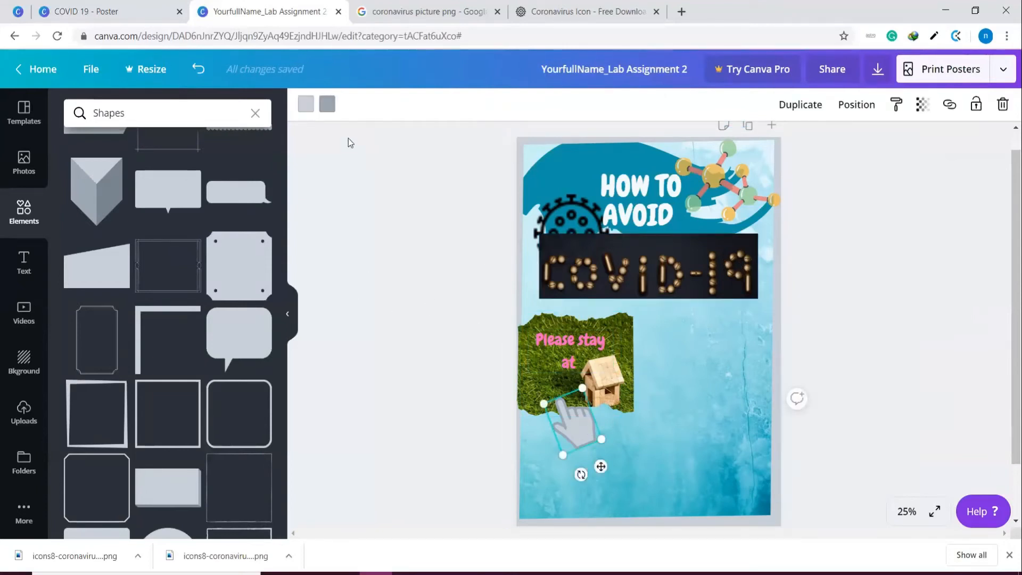
pyautogui.click(313, 109)
pyautogui.click(212, 285)
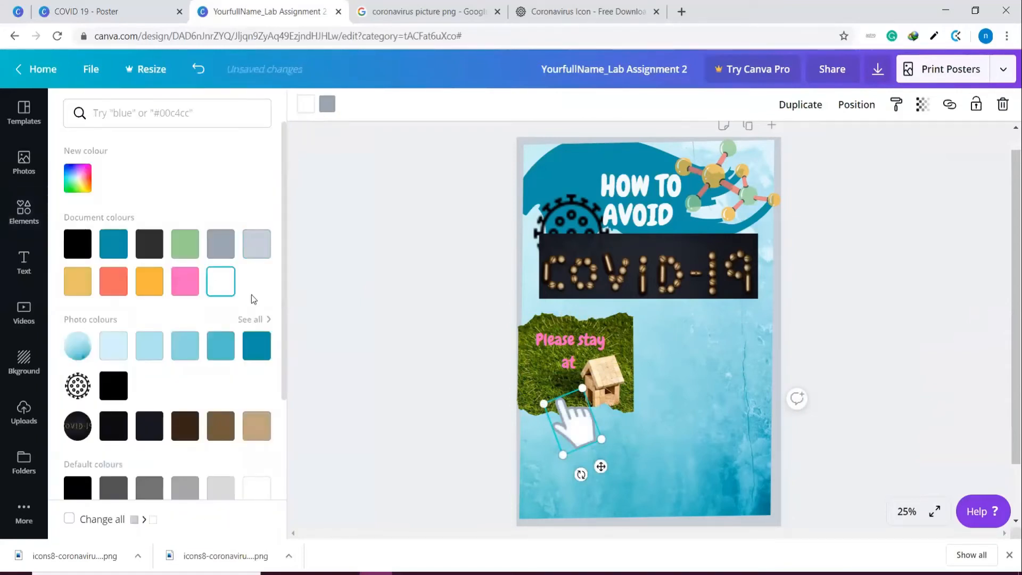
pyautogui.click(591, 440)
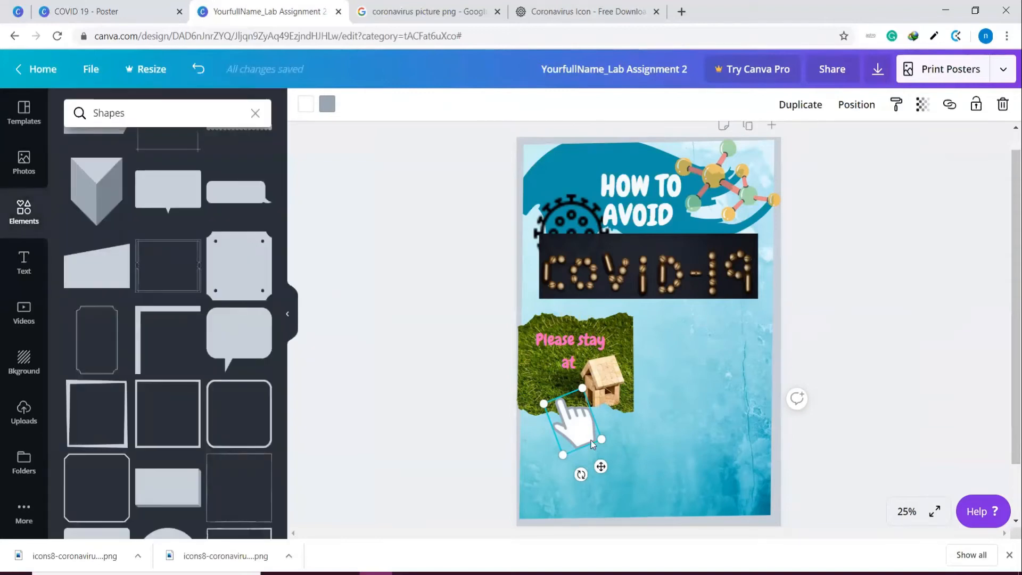
pyautogui.click(922, 104)
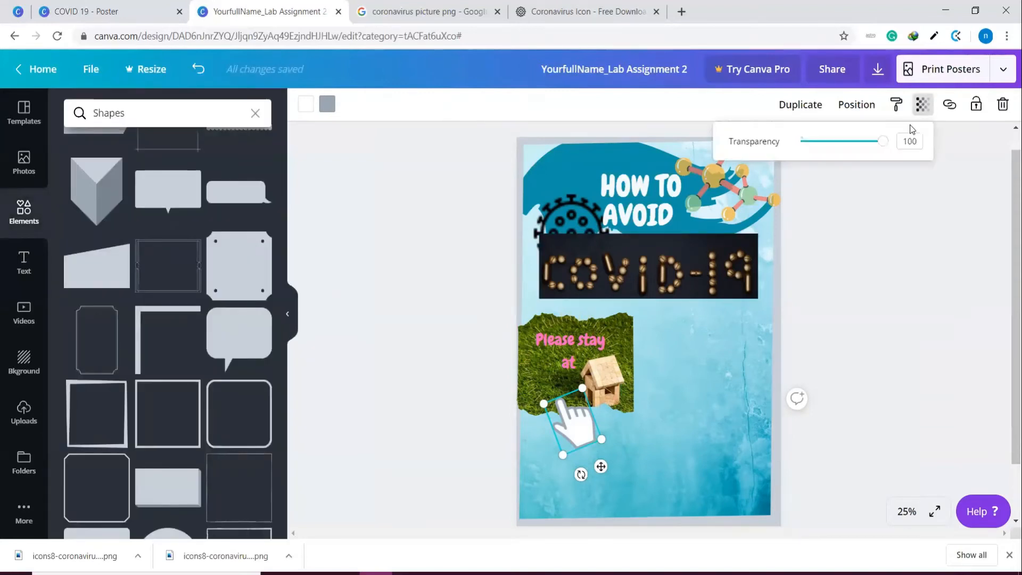
pyautogui.moveTo(888, 143); pyautogui.dragTo(860, 141)
pyautogui.click(827, 112)
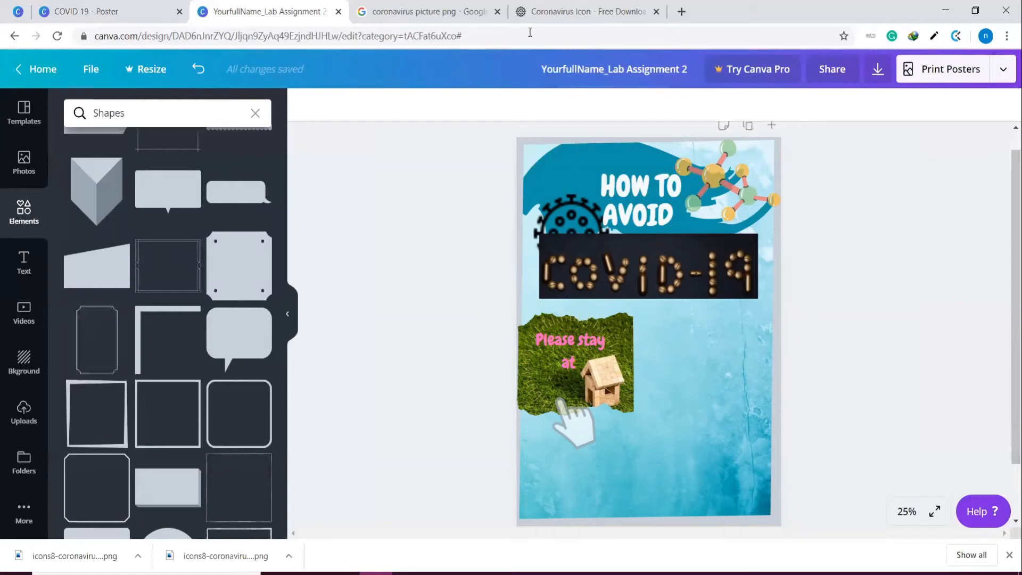
# Step: Look through the remaining shape results, clear the "Shapes" search and browse the element categories from Grids to Vivid Leaves
pyautogui.scroll(-4, 167, 292)
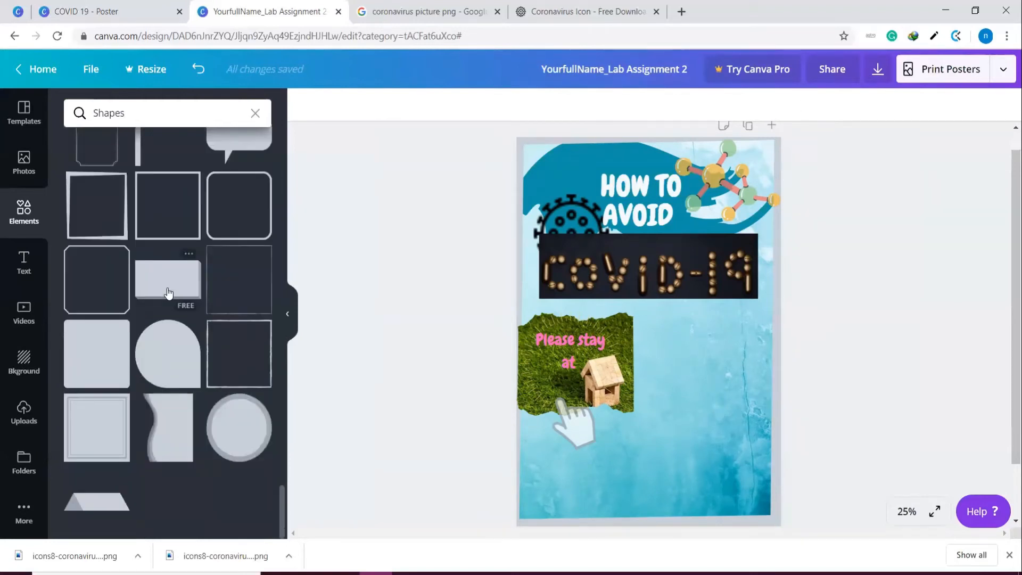
pyautogui.scroll(-6, 168, 290)
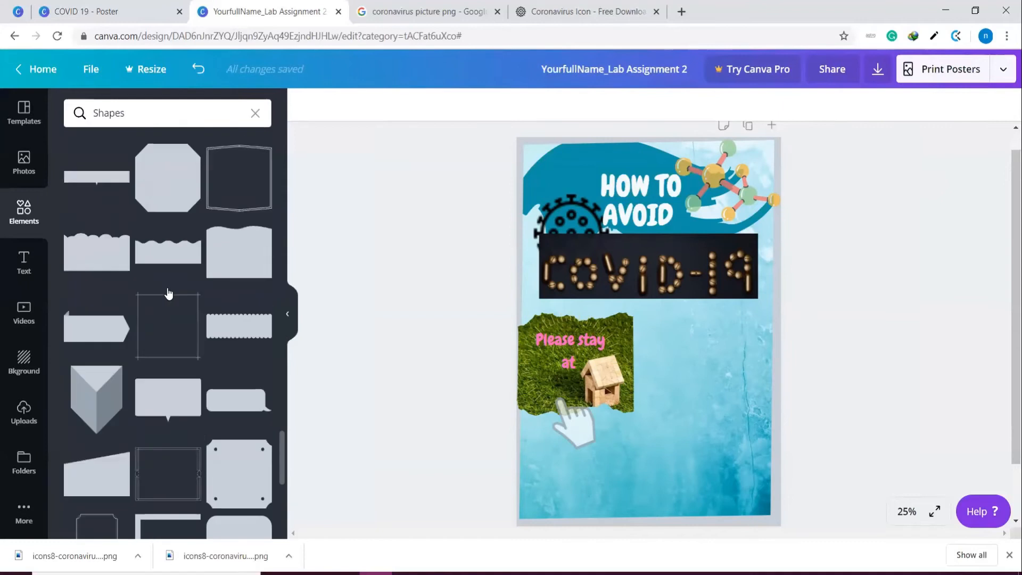
pyautogui.scroll(5, 169, 283)
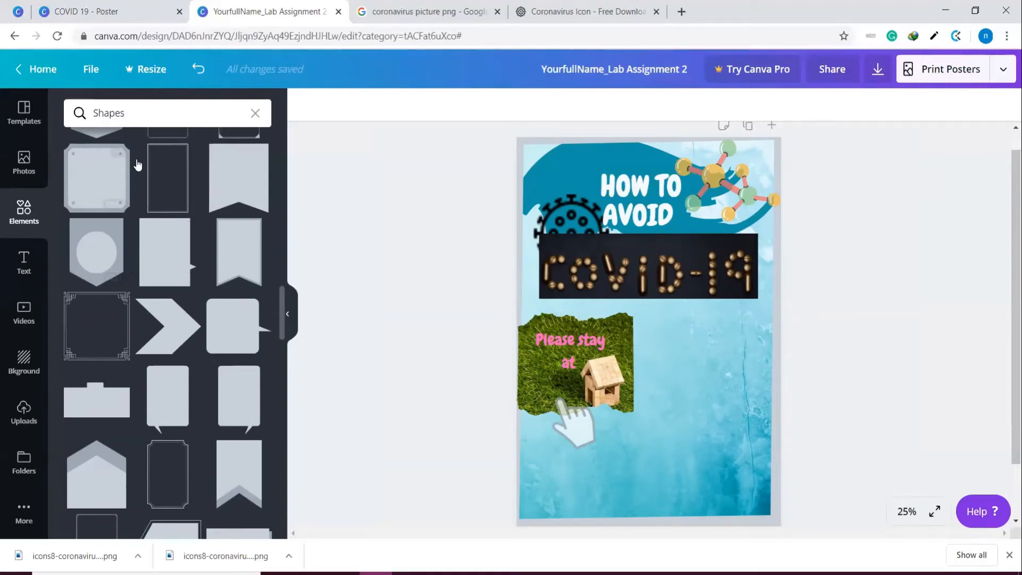
pyautogui.click(254, 118)
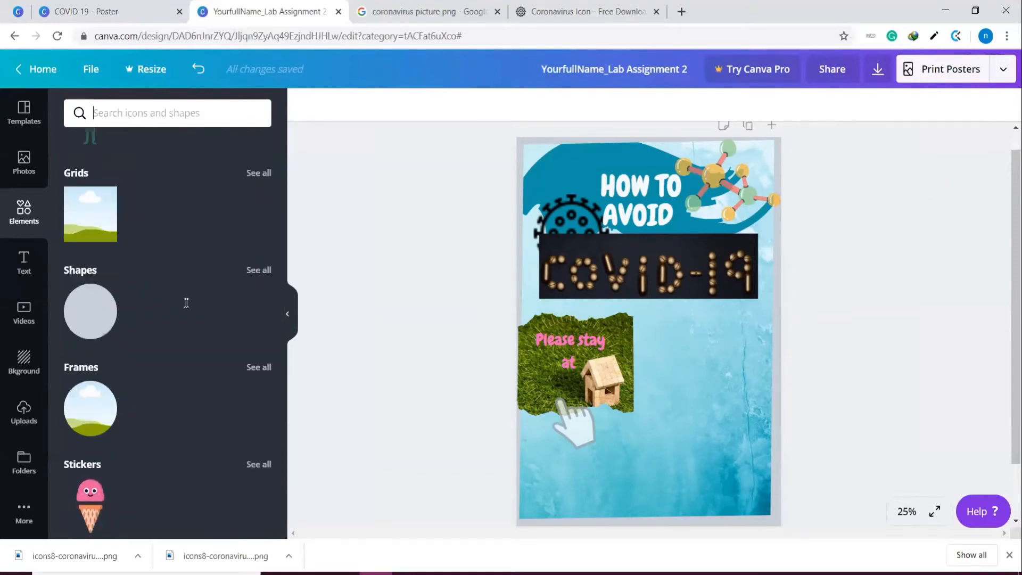
pyautogui.scroll(-5, 183, 305)
pyautogui.scroll(5, 183, 305)
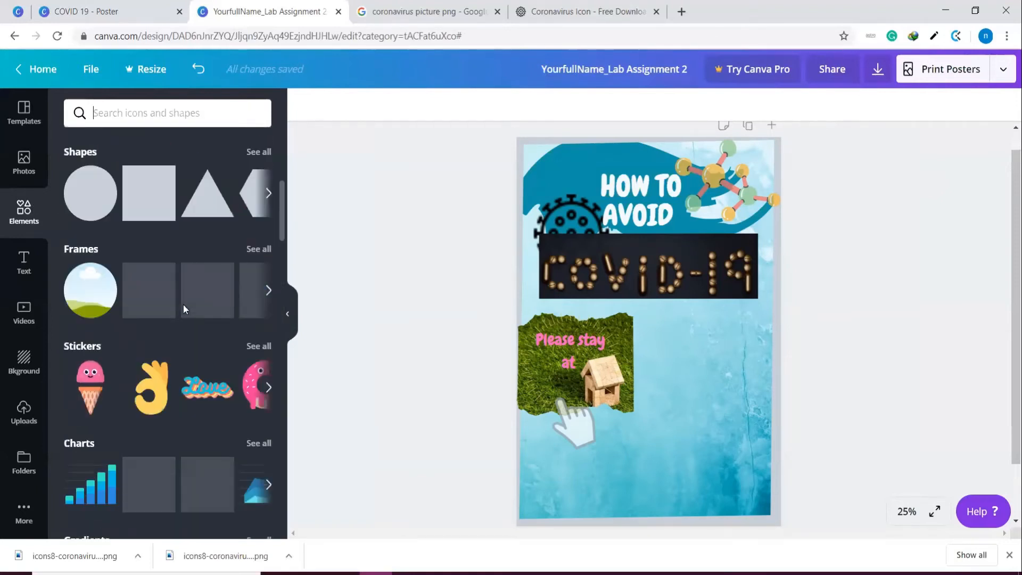
pyautogui.scroll(-10, 186, 314)
pyautogui.scroll(-2, 187, 319)
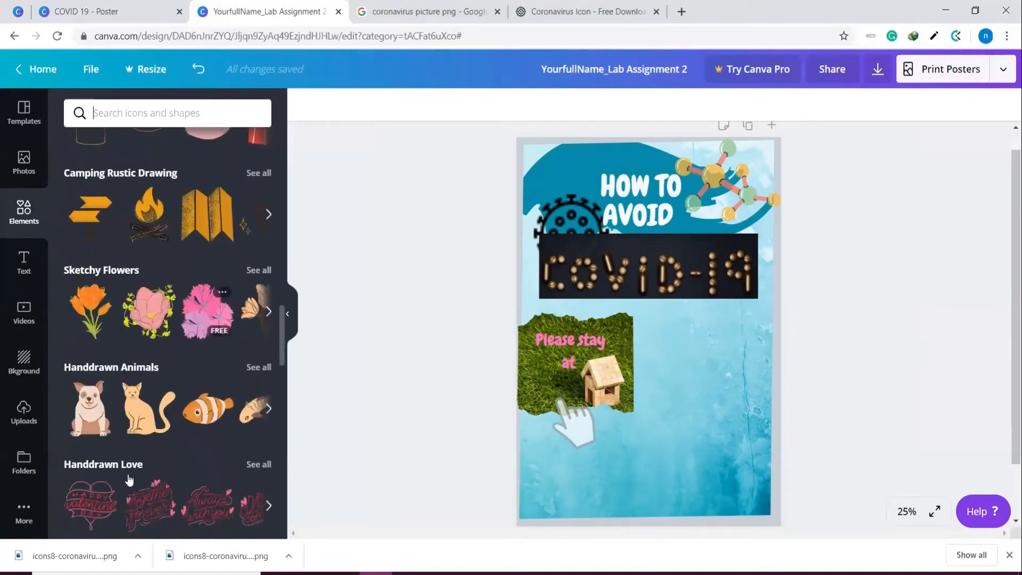
pyautogui.scroll(-5, 188, 428)
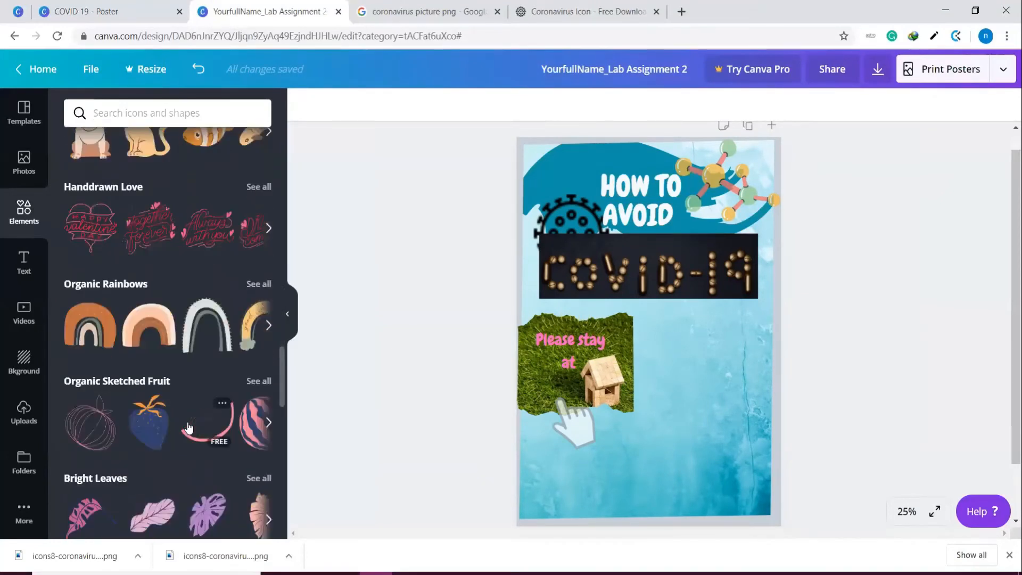
pyautogui.scroll(-2, 186, 415)
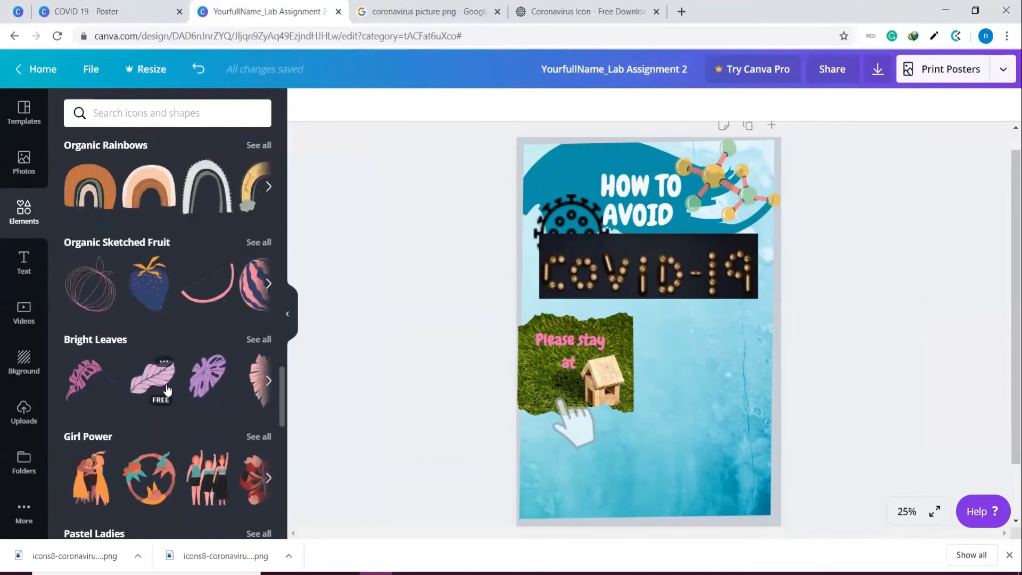
pyautogui.scroll(-4, 167, 391)
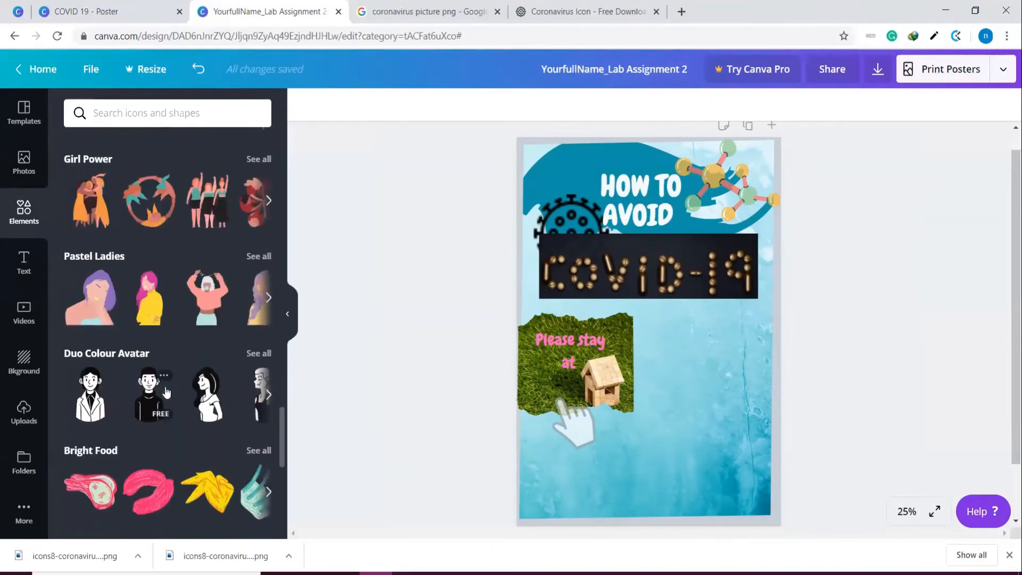
pyautogui.scroll(-4, 167, 393)
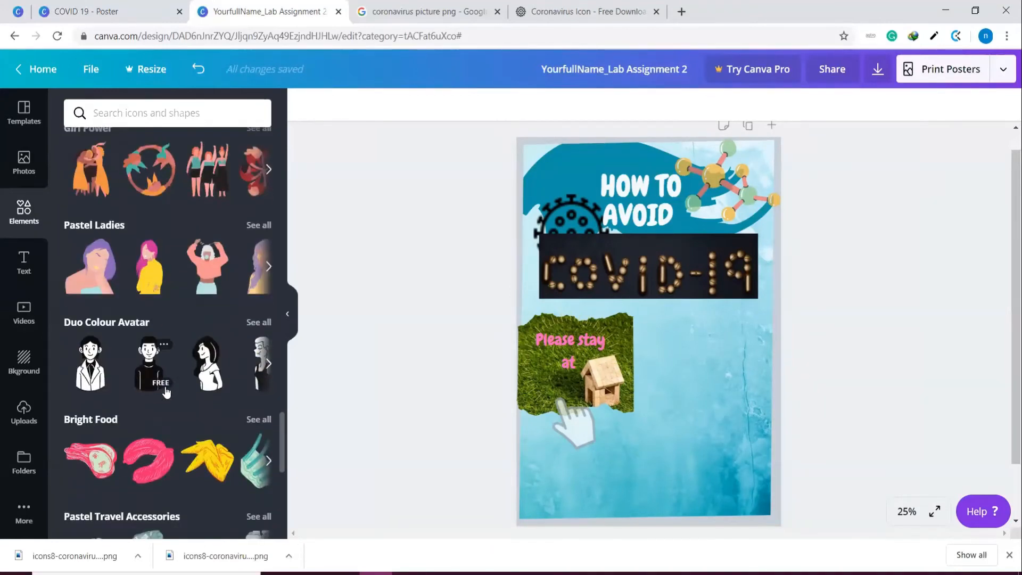
pyautogui.scroll(-3, 166, 392)
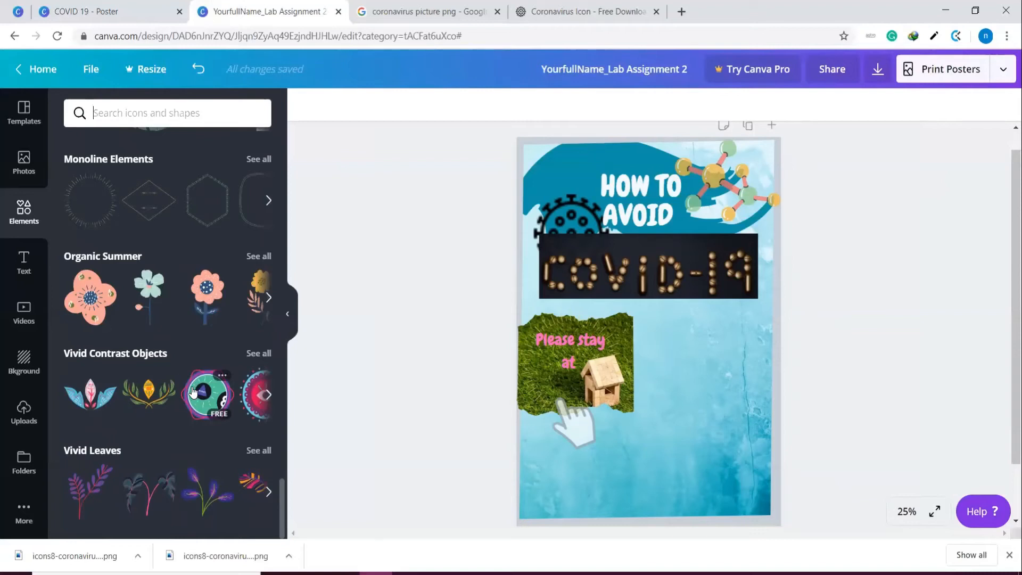
pyautogui.scroll(7, 192, 392)
pyautogui.scroll(2, 229, 424)
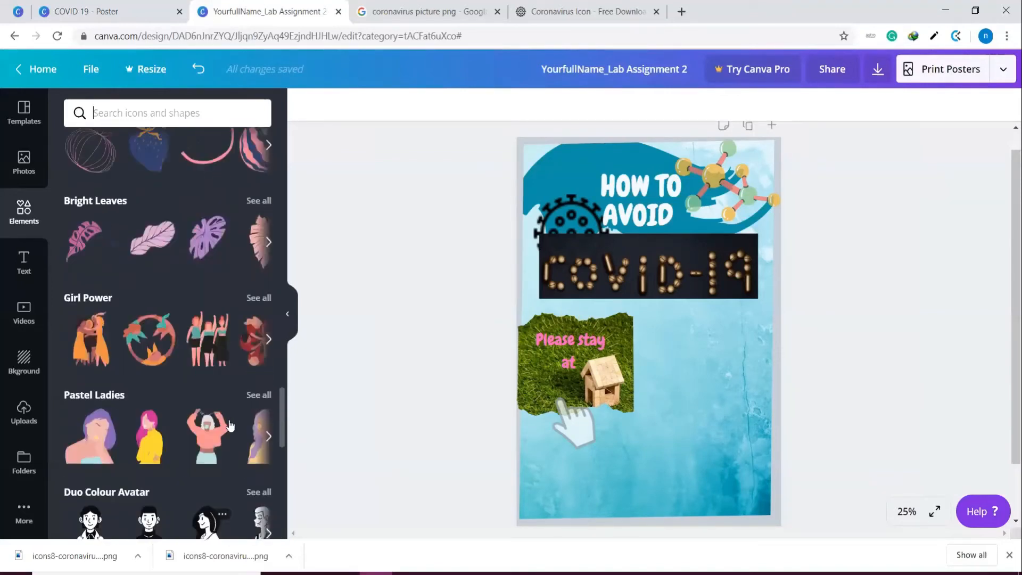
pyautogui.scroll(5, 230, 424)
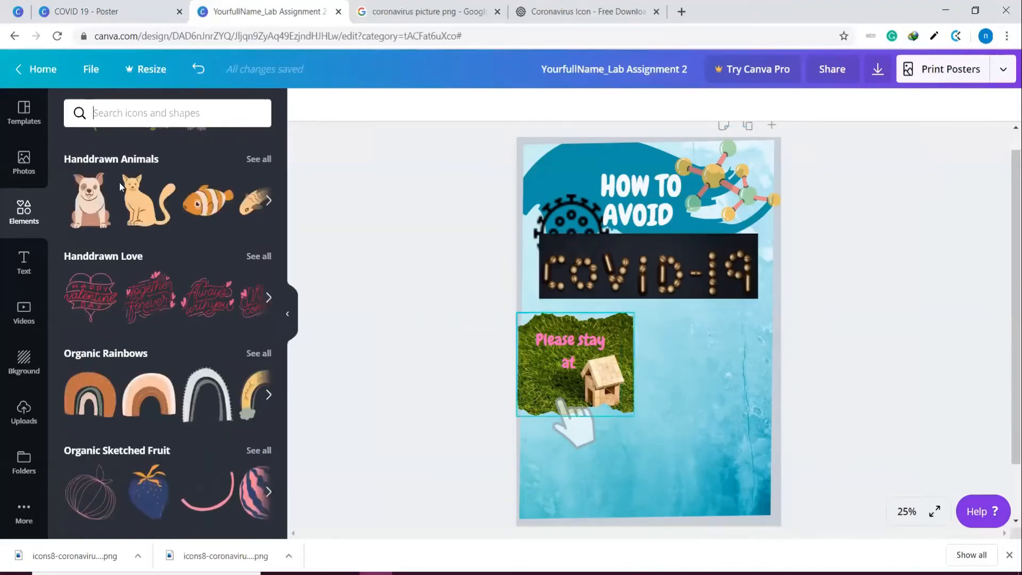
# Step: Review the finished COVID 19 example poster up to its title area and return to the assignment design
pyautogui.click(68, 2)
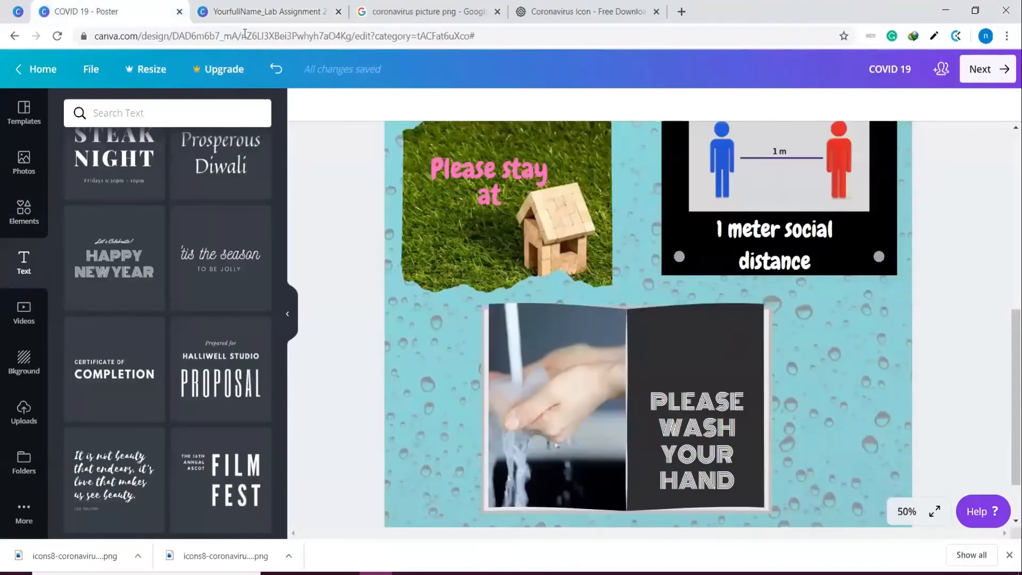
pyautogui.scroll(6, 764, 286)
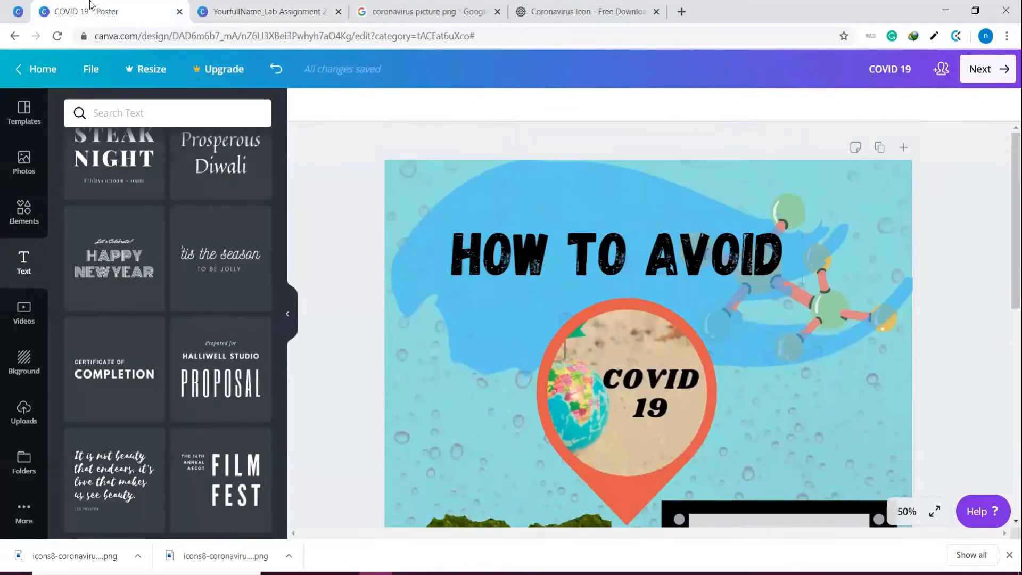
pyautogui.click(257, 12)
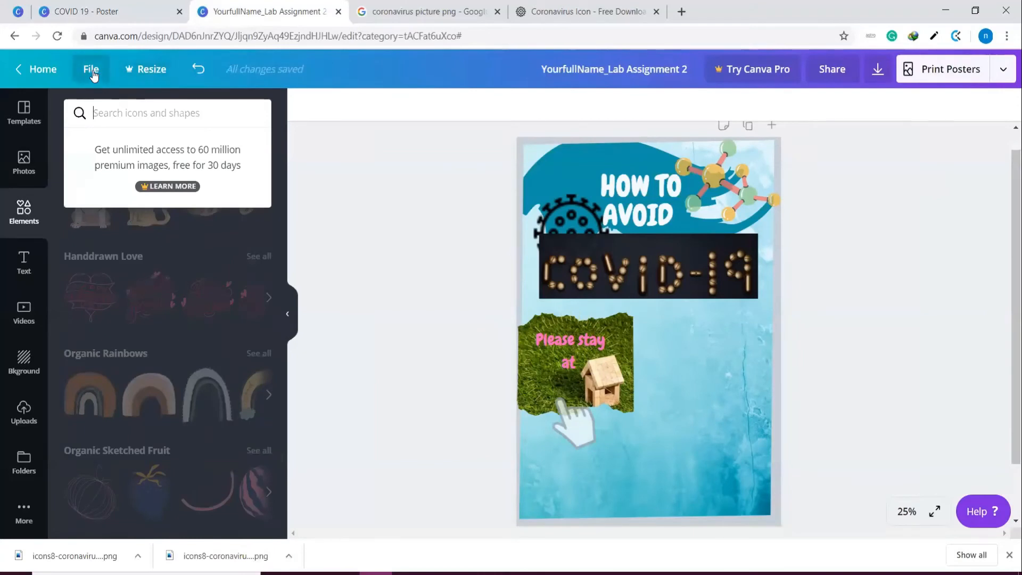
# Step: Save the poster design, return to the home page and locate it under Your Designs
pyautogui.click(93, 72)
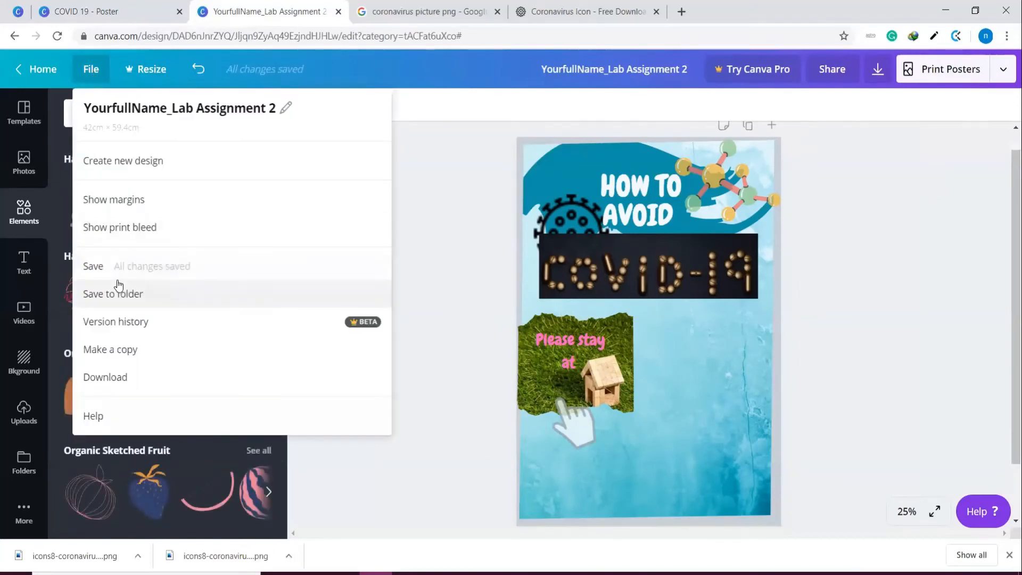
pyautogui.click(95, 269)
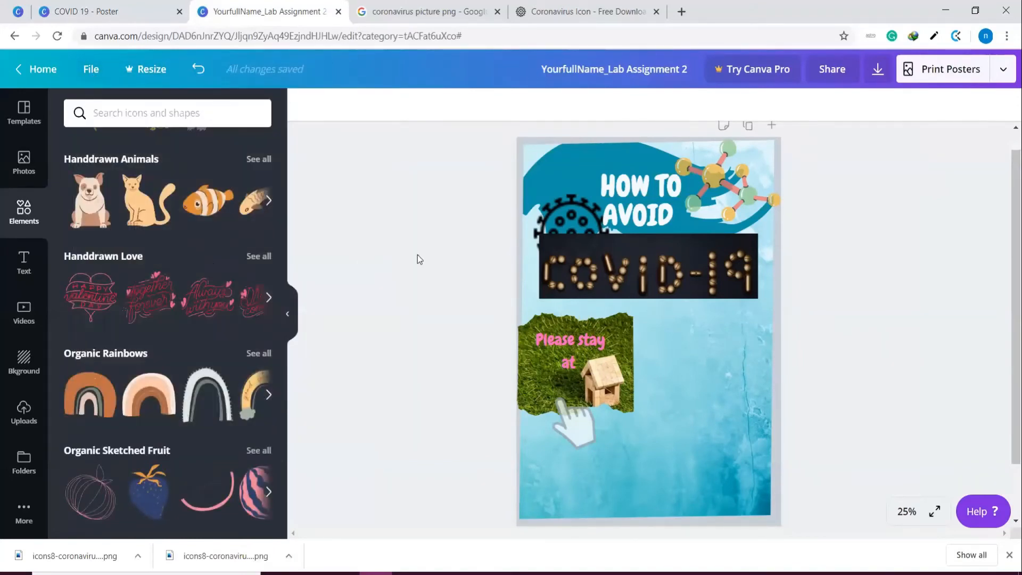
pyautogui.click(35, 70)
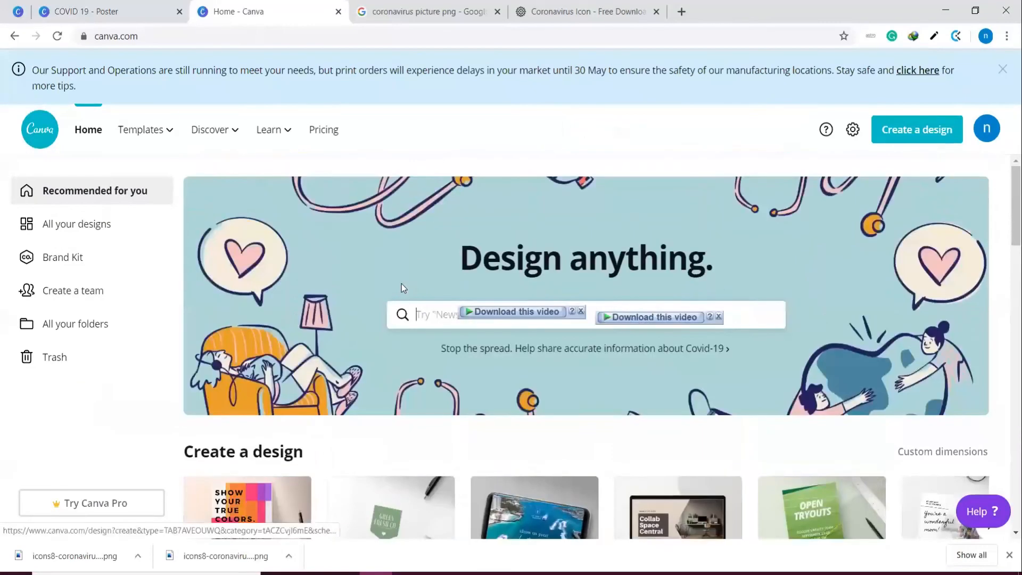
pyautogui.scroll(-10, 402, 288)
pyautogui.scroll(-4, 404, 297)
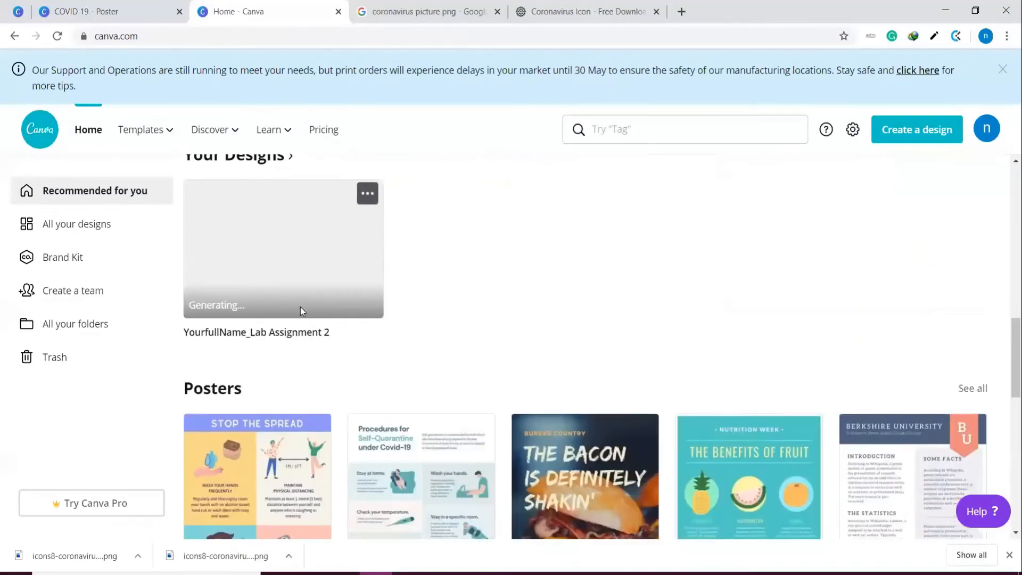
pyautogui.scroll(2, 248, 250)
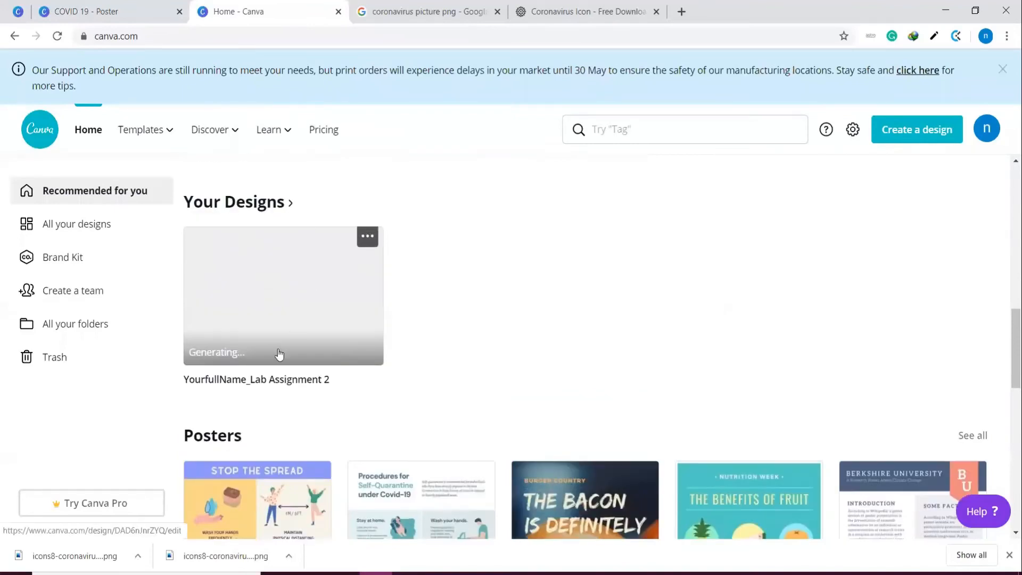
# Step: Browse the template rows on the home page and reopen the Lab Assignment 2 poster from Your Designs
pyautogui.scroll(-9, 255, 320)
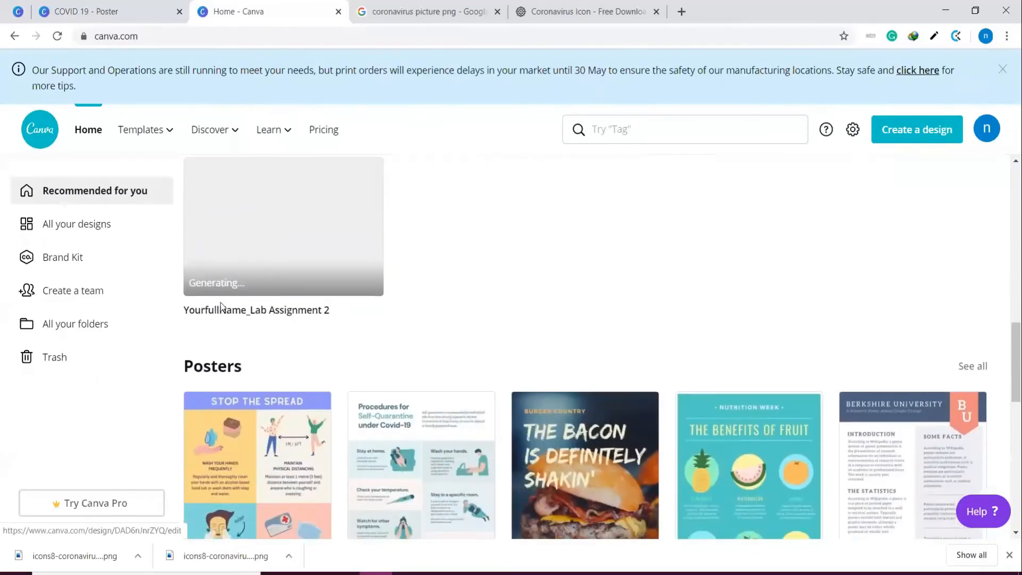
pyautogui.scroll(-9, 230, 300)
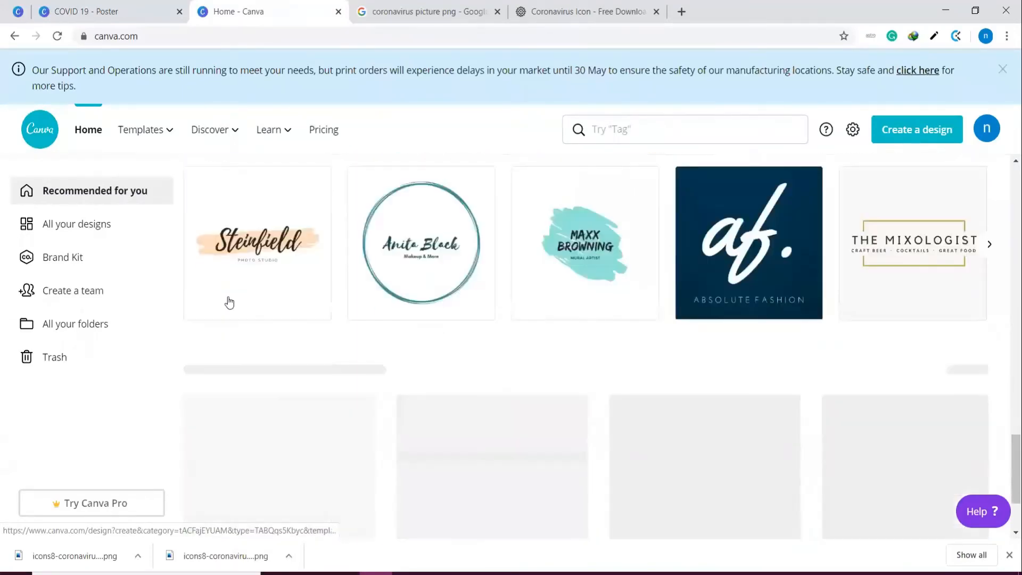
pyautogui.scroll(4, 230, 301)
pyautogui.scroll(-15, 227, 301)
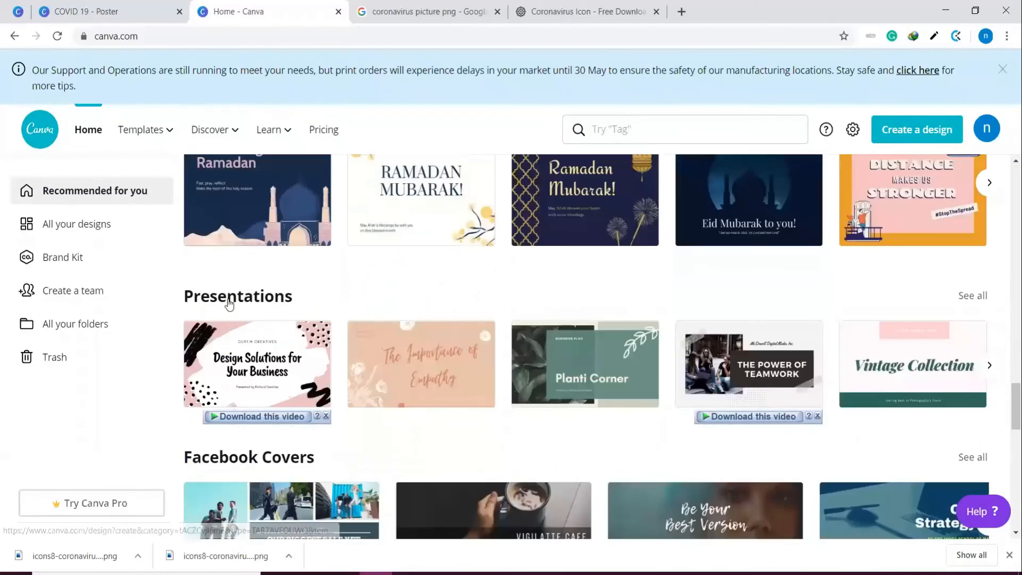
pyautogui.scroll(3, 229, 307)
pyautogui.scroll(3, 228, 307)
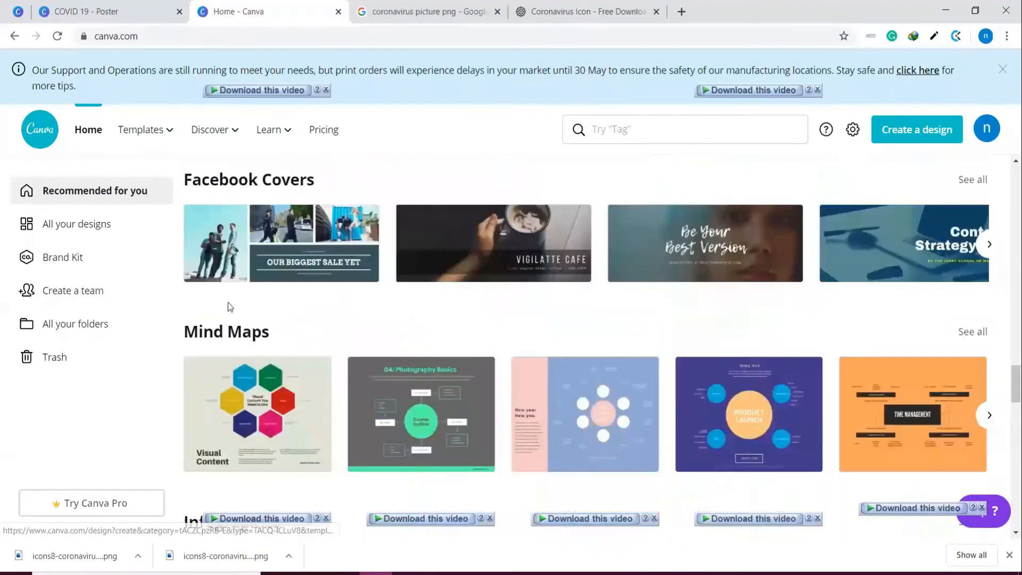
pyautogui.scroll(-8, 229, 307)
pyautogui.scroll(20, 229, 306)
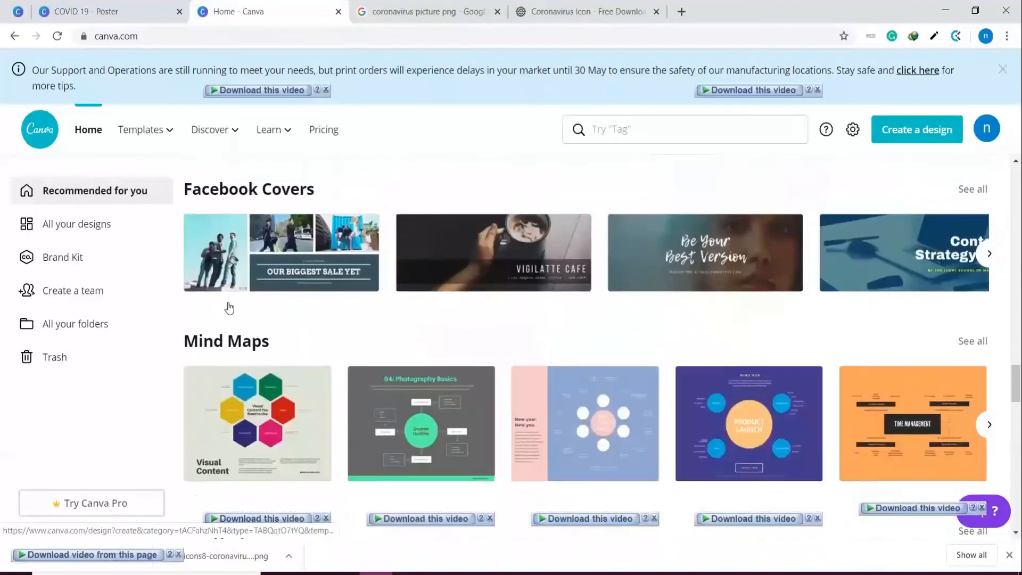
pyautogui.scroll(5, 227, 302)
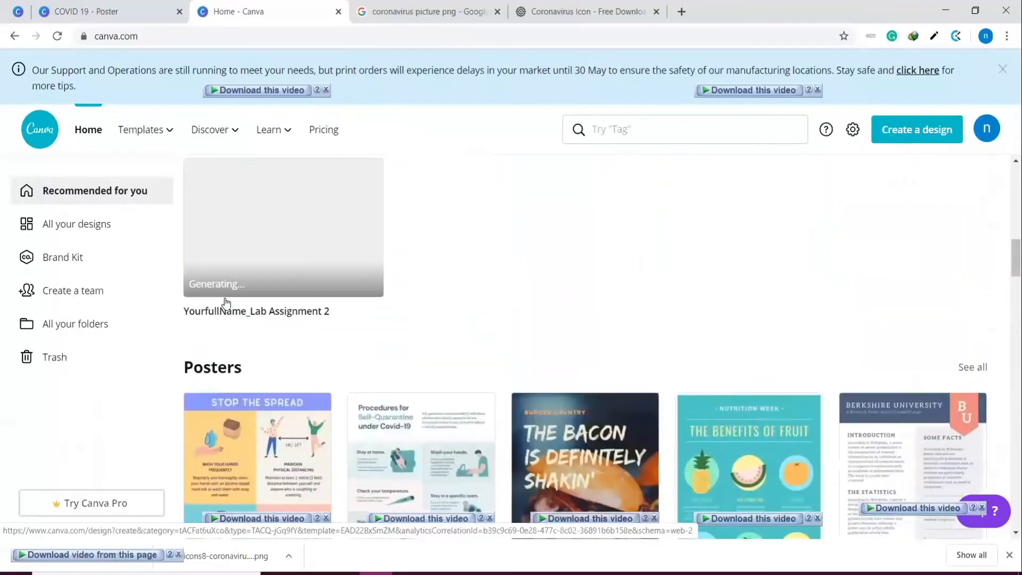
pyautogui.click(264, 293)
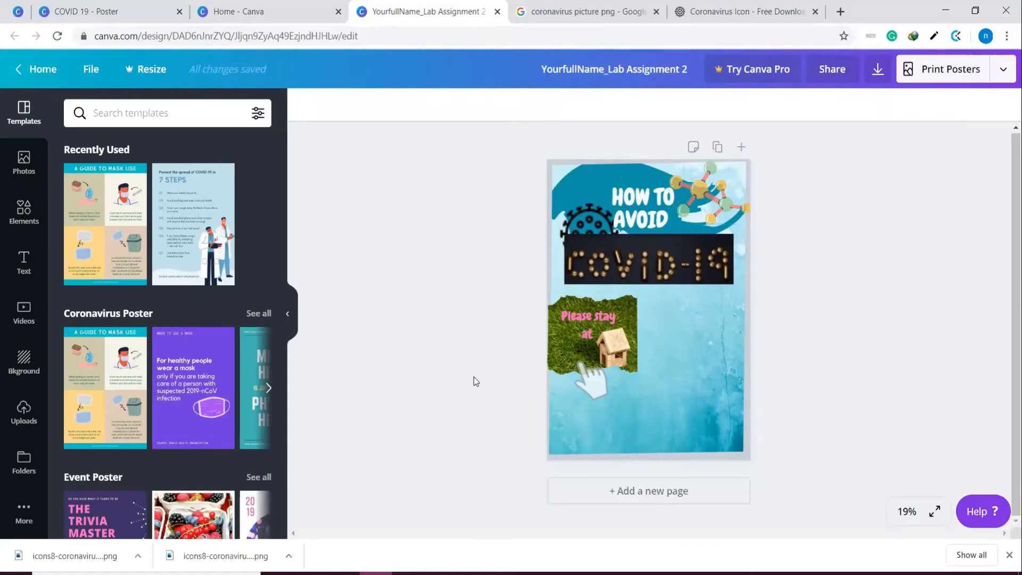
# Step: View the layering and page alignment options for the COVID-19 picture
pyautogui.click(631, 255)
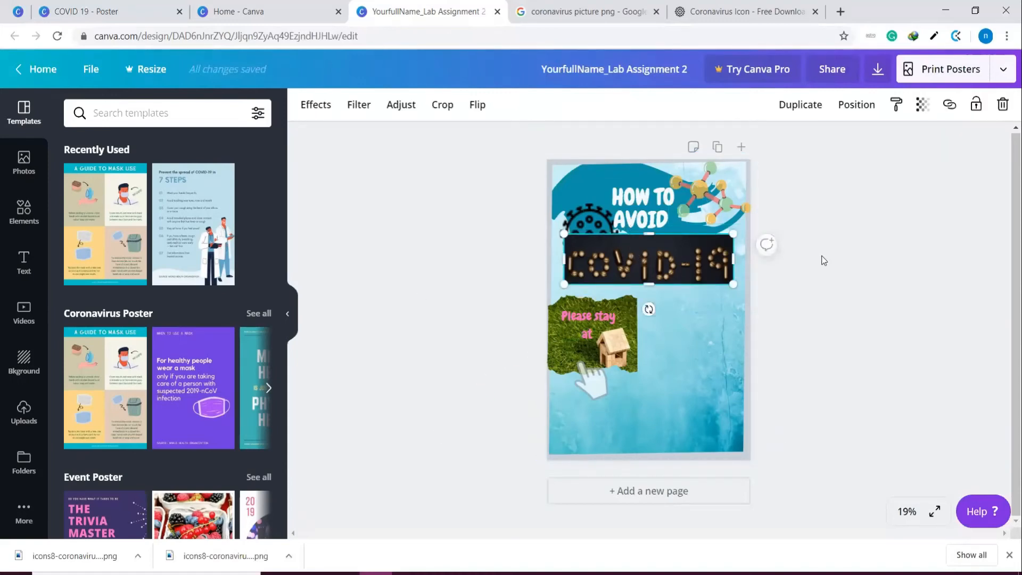
pyautogui.click(861, 107)
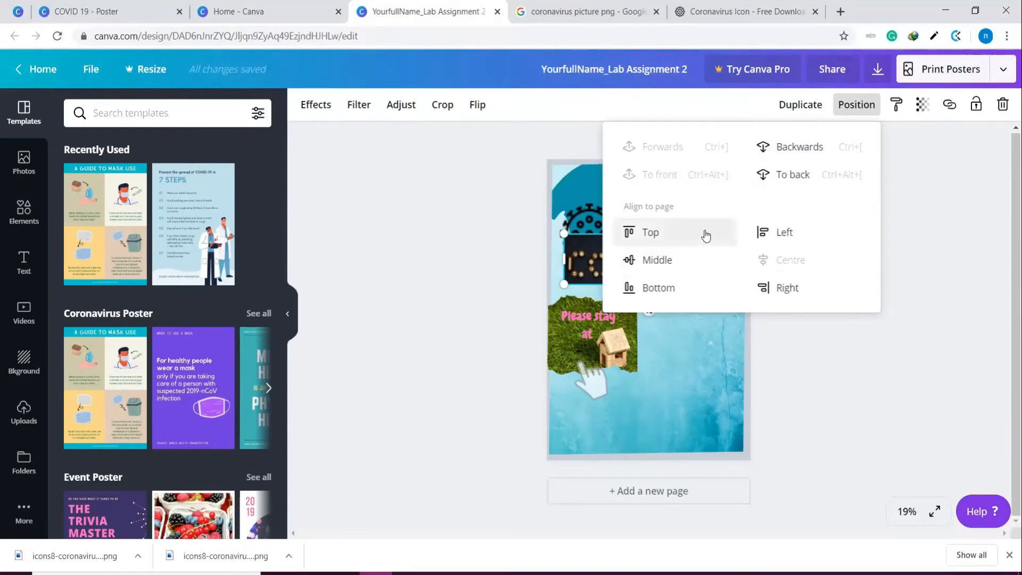
pyautogui.click(888, 361)
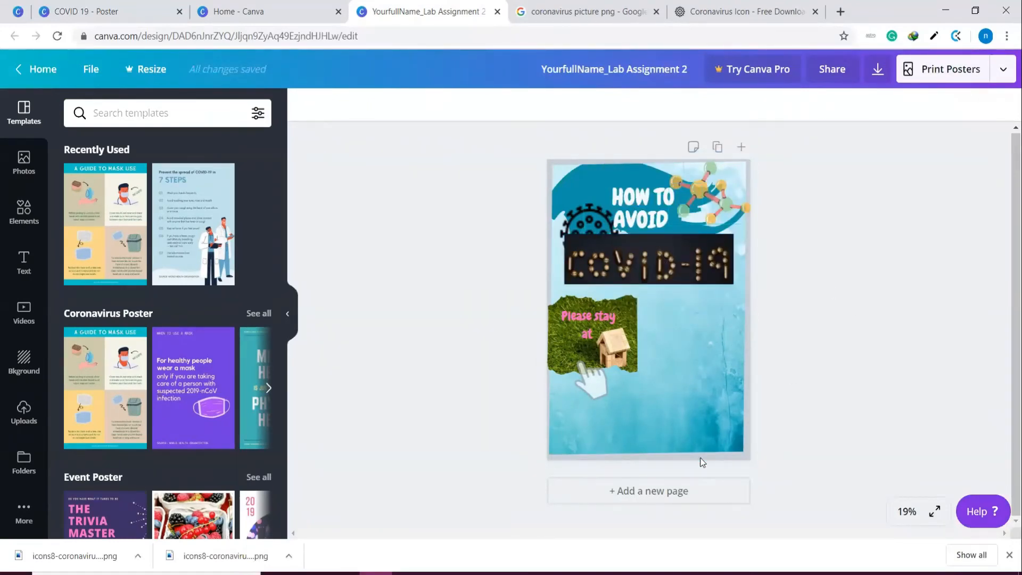
# Step: Look over the available apps and integrations, the uploaded images and the file chooser for new uploads
pyautogui.click(34, 520)
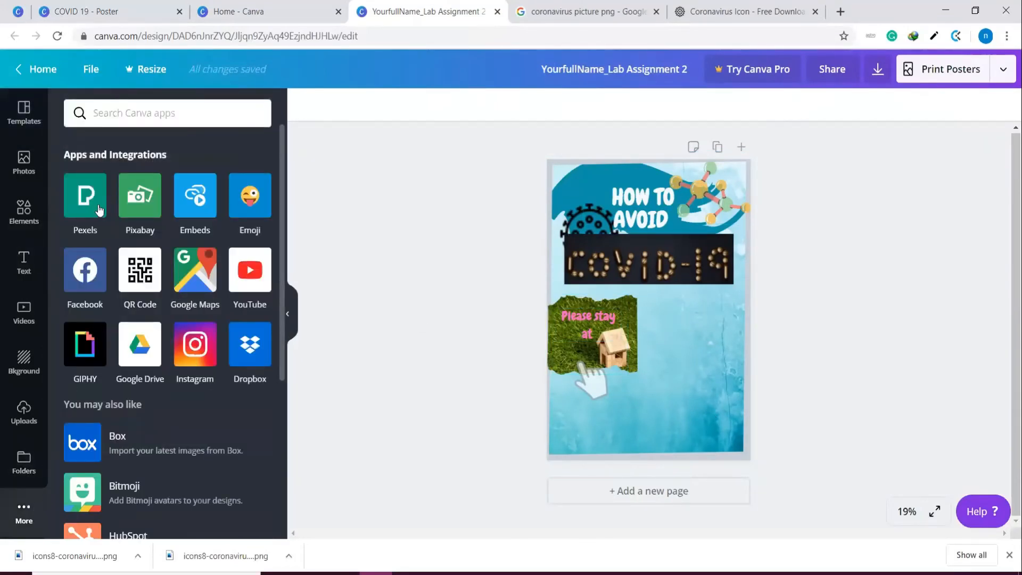
pyautogui.scroll(-5, 91, 216)
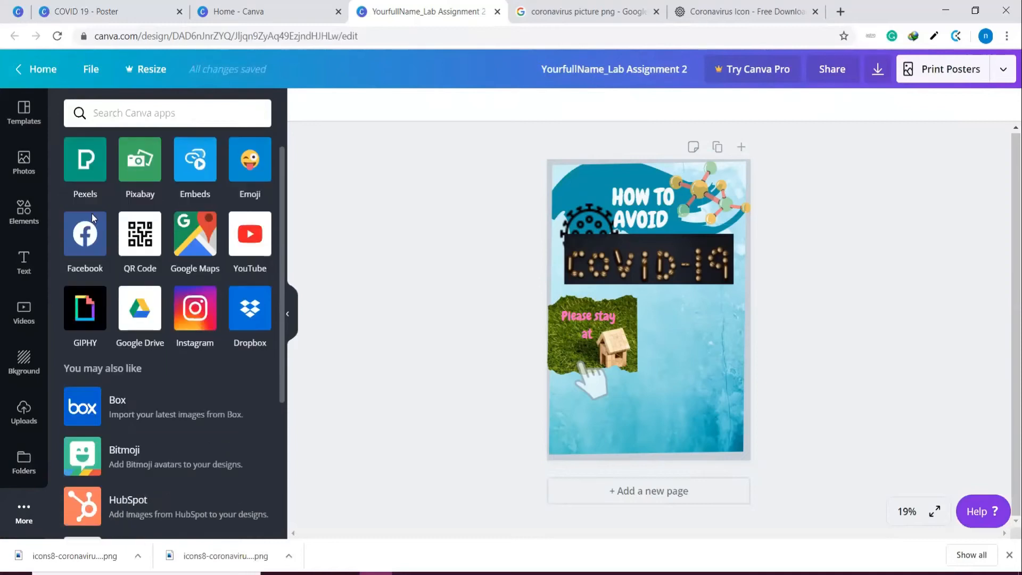
pyautogui.scroll(5, 92, 221)
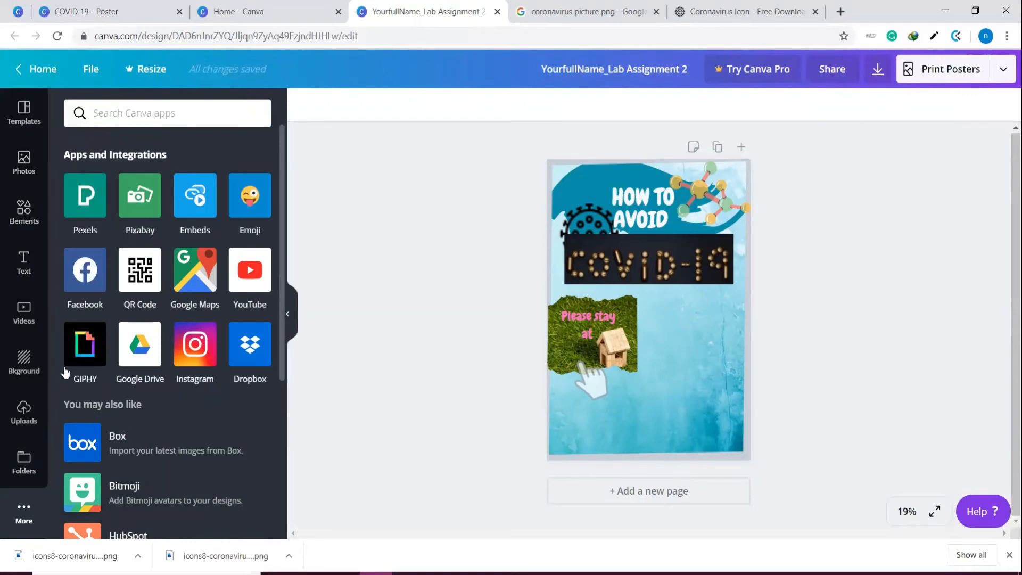
pyautogui.click(24, 407)
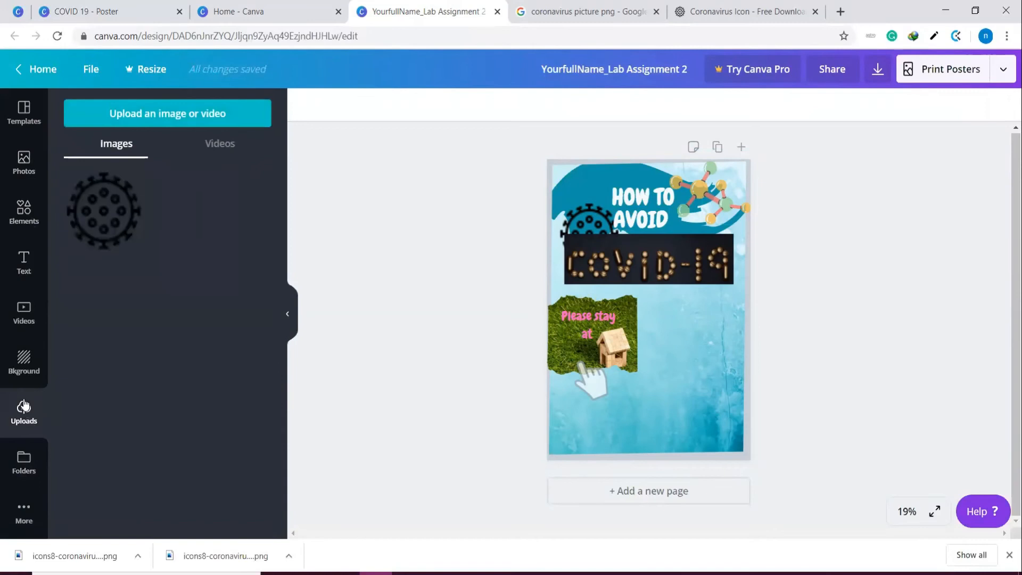
pyautogui.click(154, 120)
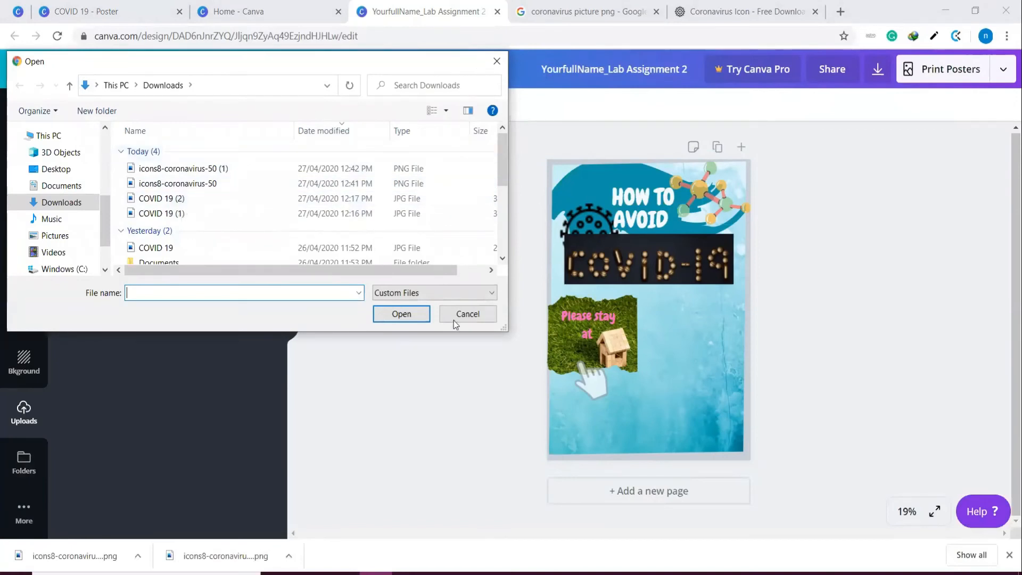
pyautogui.click(500, 61)
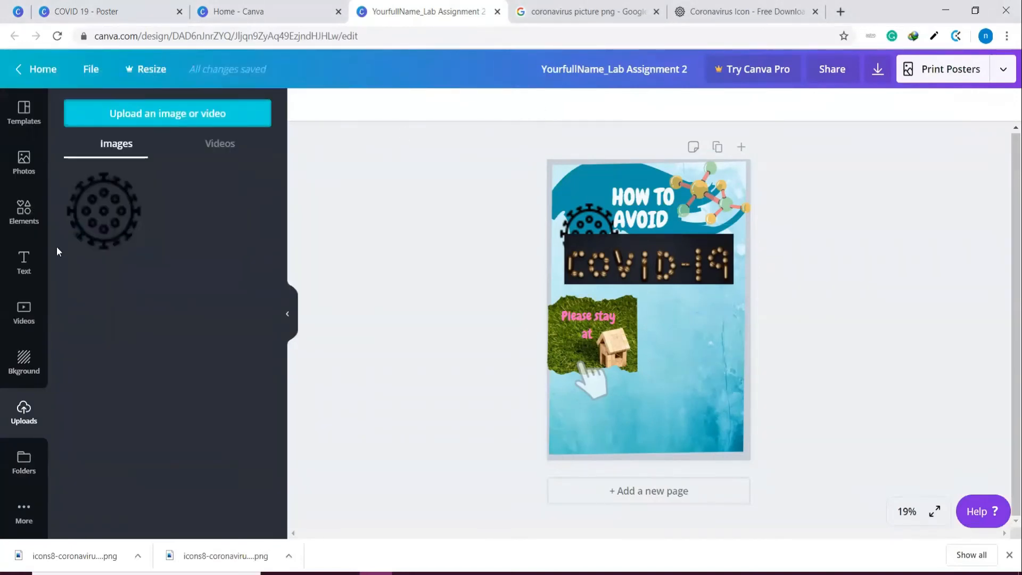
# Step: Add the Coronavirus illustration of the standing woman doctor with a raised arm and fit it slightly smaller in the poster's lower-right corner
pyautogui.click(24, 212)
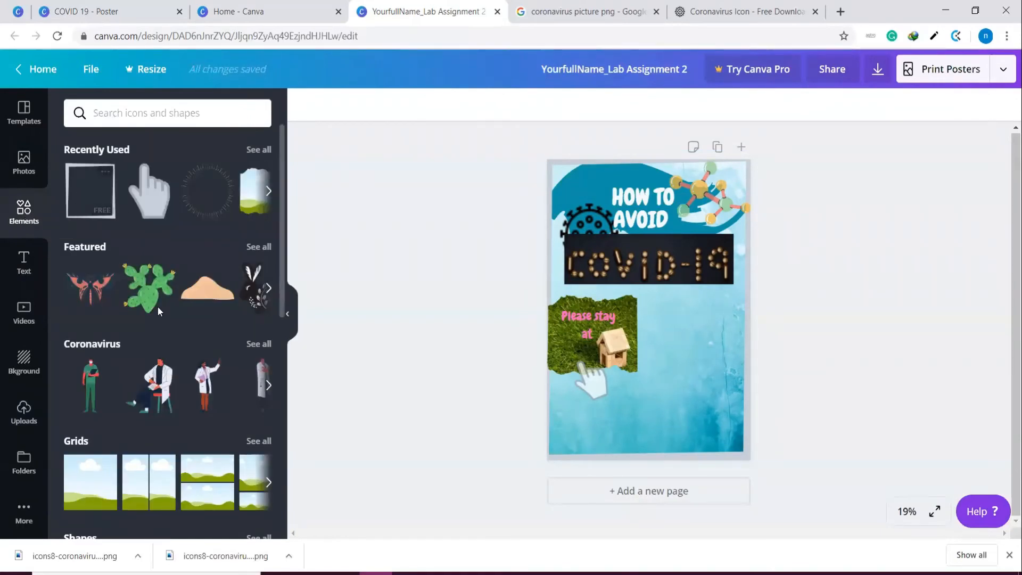
pyautogui.click(202, 384)
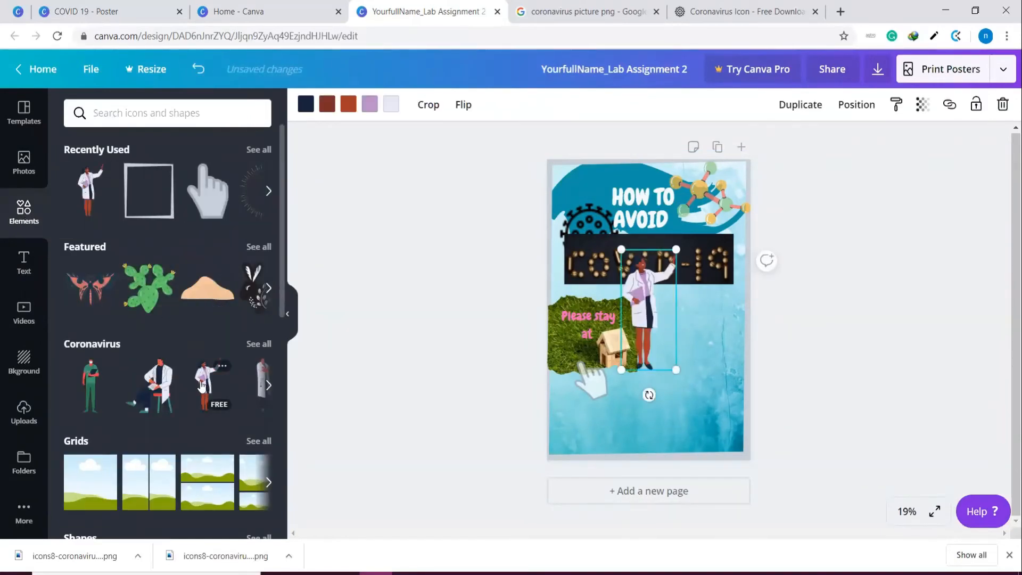
pyautogui.moveTo(668, 337); pyautogui.dragTo(722, 400)
pyautogui.moveTo(732, 324); pyautogui.dragTo(727, 342)
pyautogui.moveTo(721, 386); pyautogui.dragTo(734, 389)
pyautogui.click(804, 361)
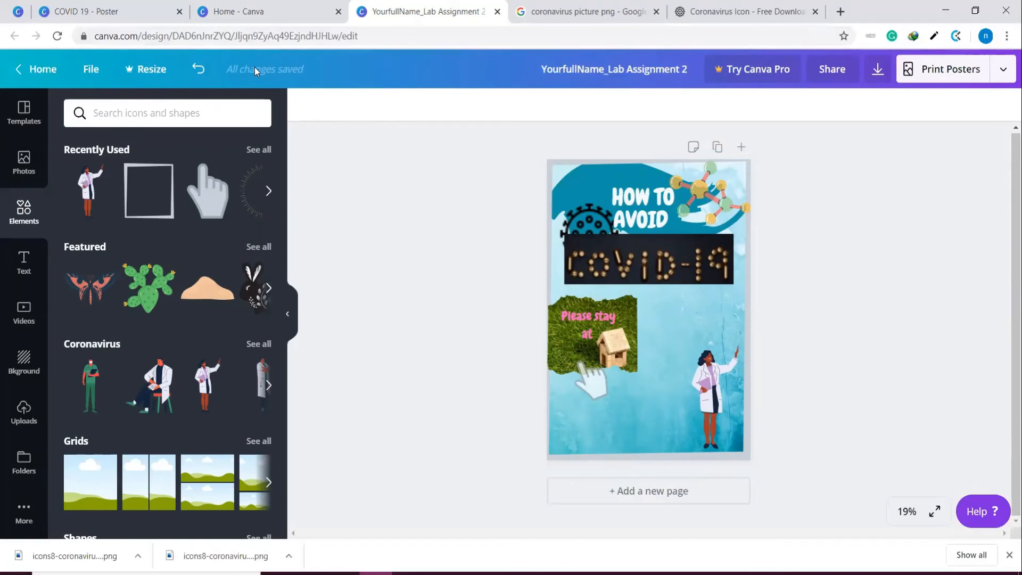
pyautogui.click(23, 110)
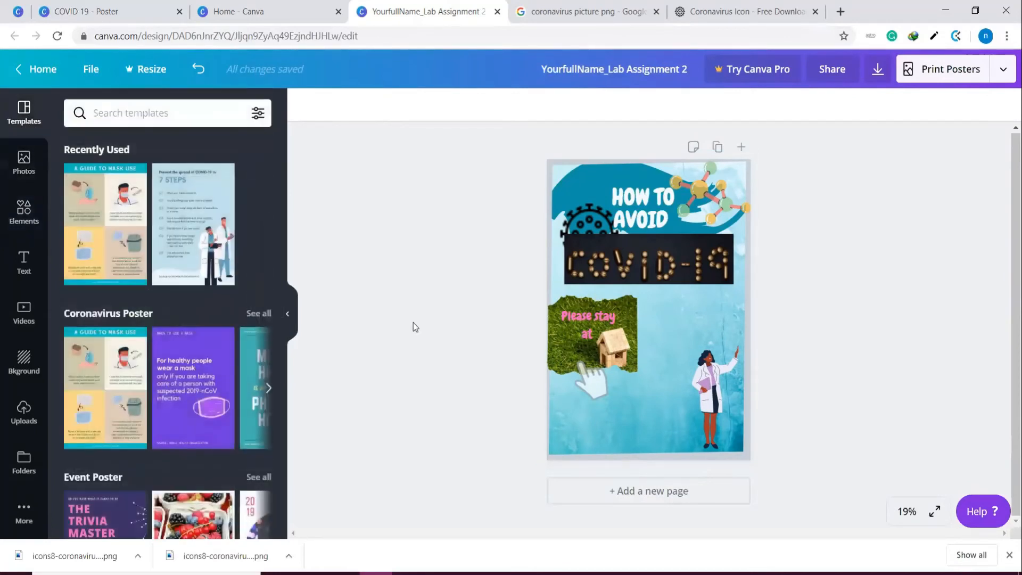
pyautogui.click(22, 160)
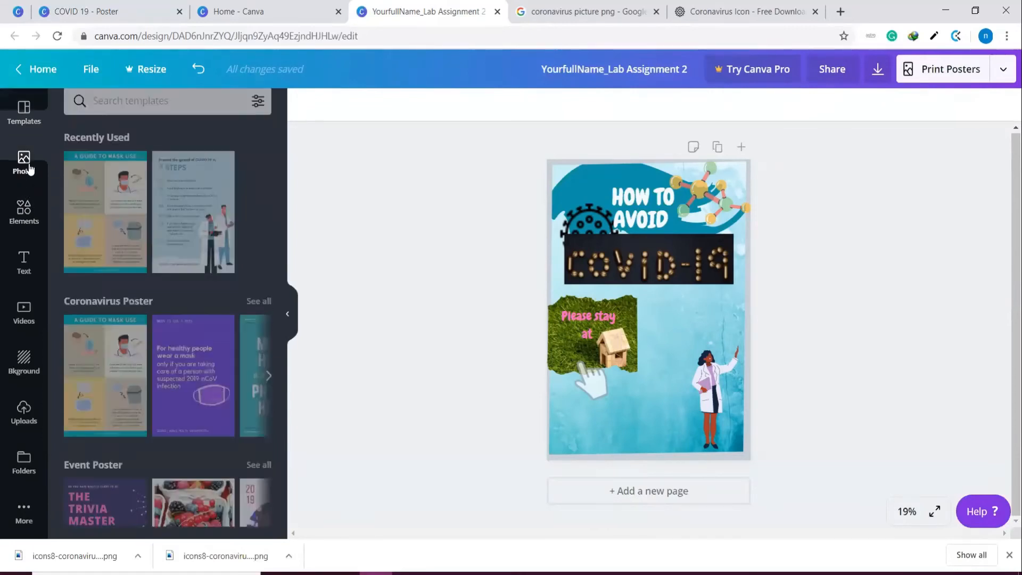
pyautogui.click(666, 450)
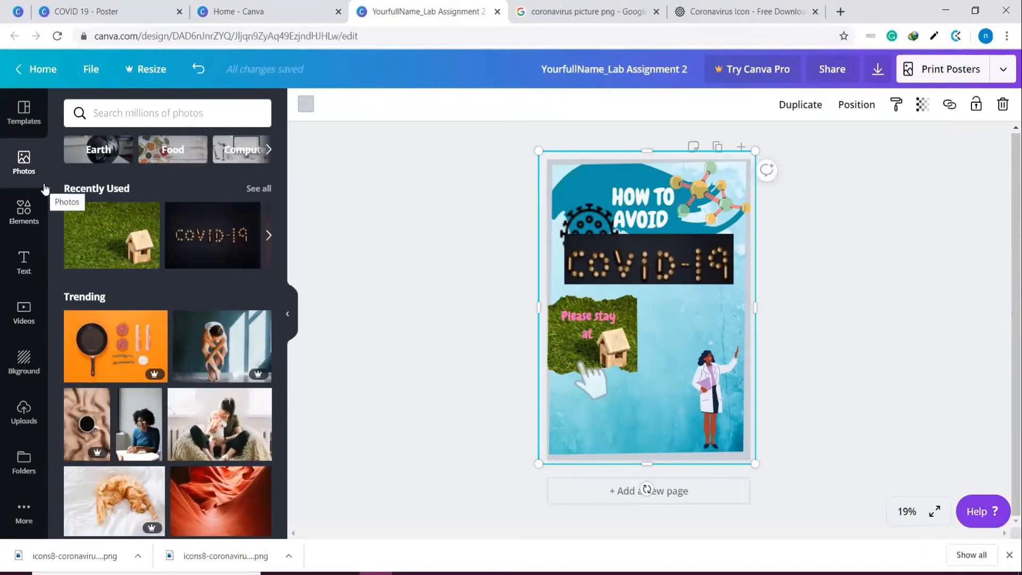
# Step: Add a subheading near the poster's lower edge reading "design by" followed by the designer's name
pyautogui.click(27, 263)
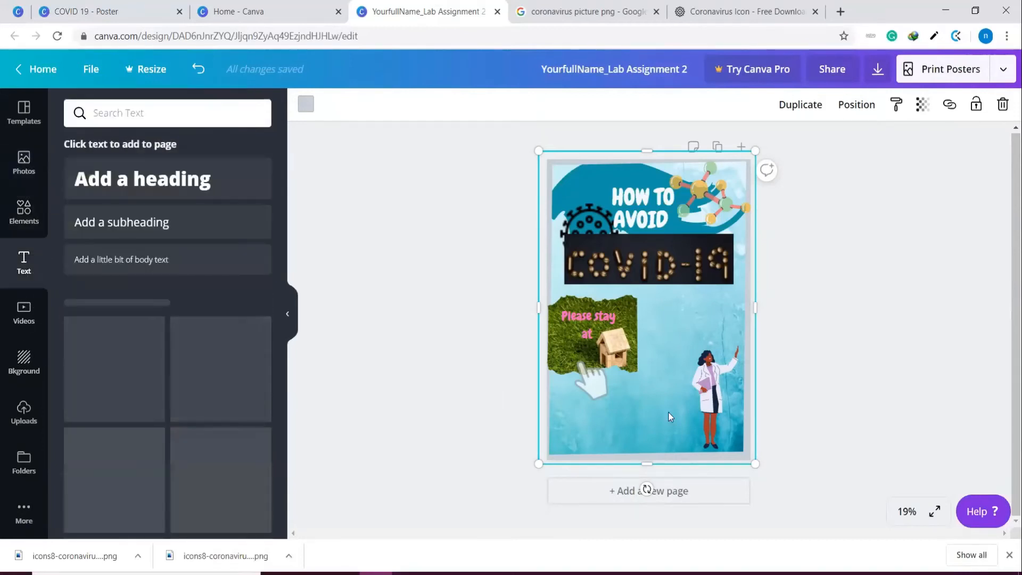
pyautogui.click(162, 224)
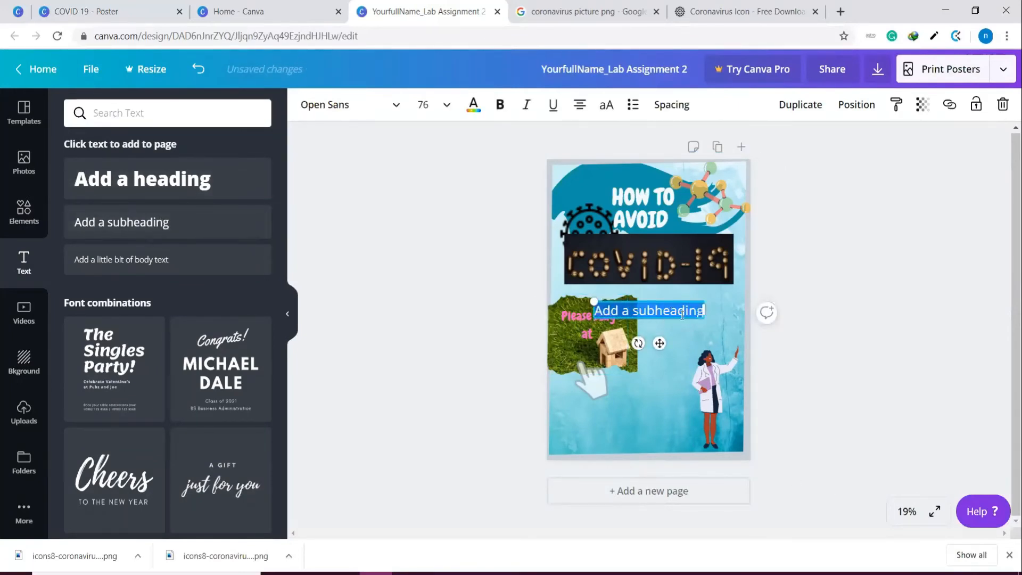
pyautogui.moveTo(680, 318); pyautogui.dragTo(665, 449)
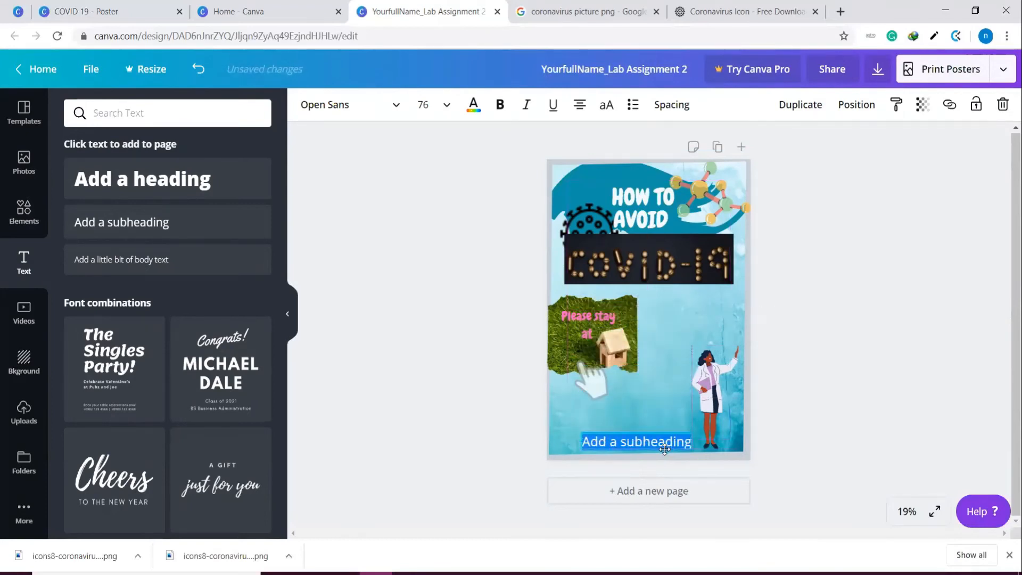
pyautogui.click(618, 440)
pyautogui.write('d')
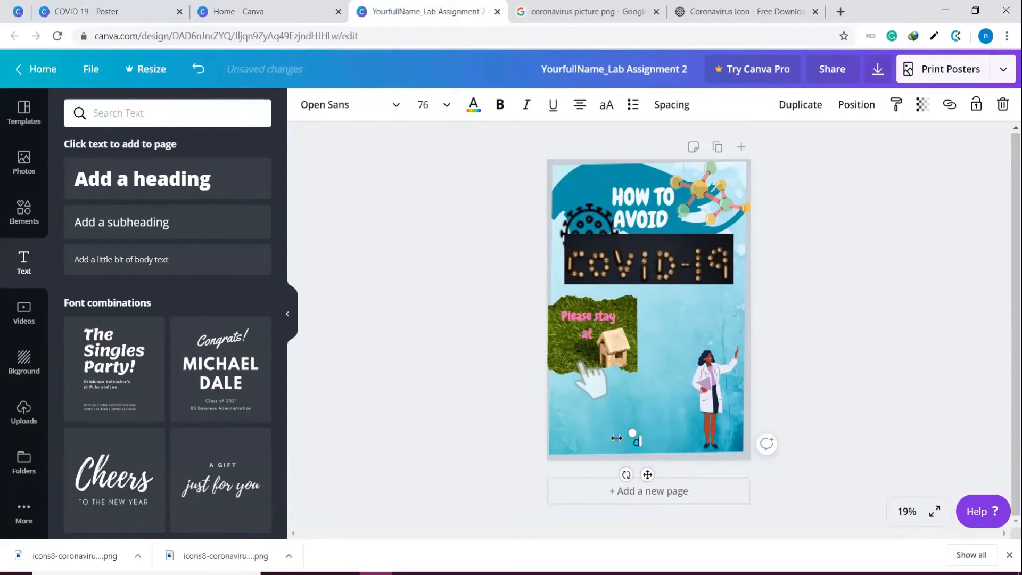
pyautogui.write('esign by Nisa')
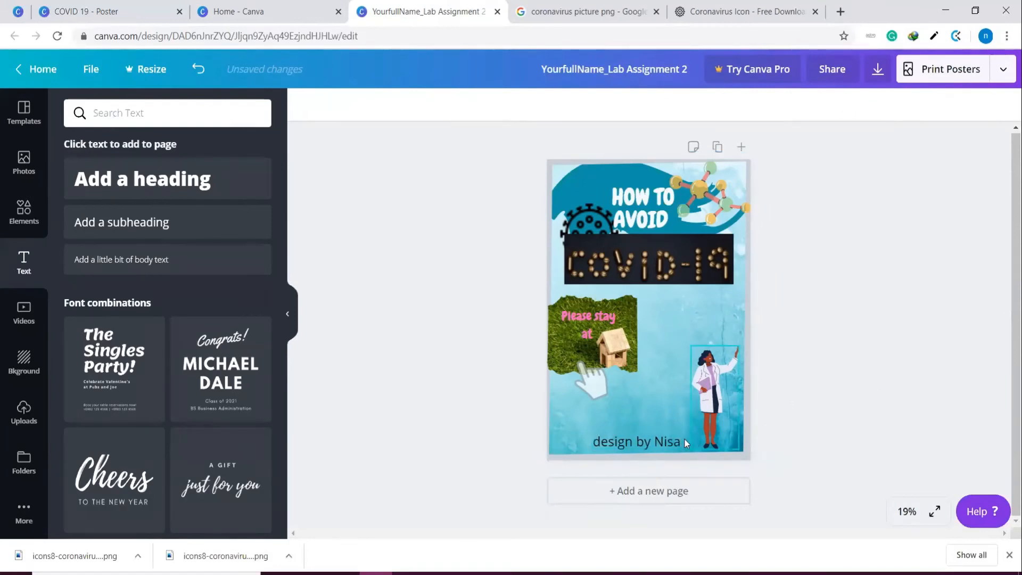
# Step: Try font sizes 14 and 16 on the credit line, then set its size to 36
pyautogui.moveTo(681, 431); pyautogui.dragTo(698, 450)
pyautogui.doubleClick(648, 438)
pyautogui.hotkey('ctrl', 'a')
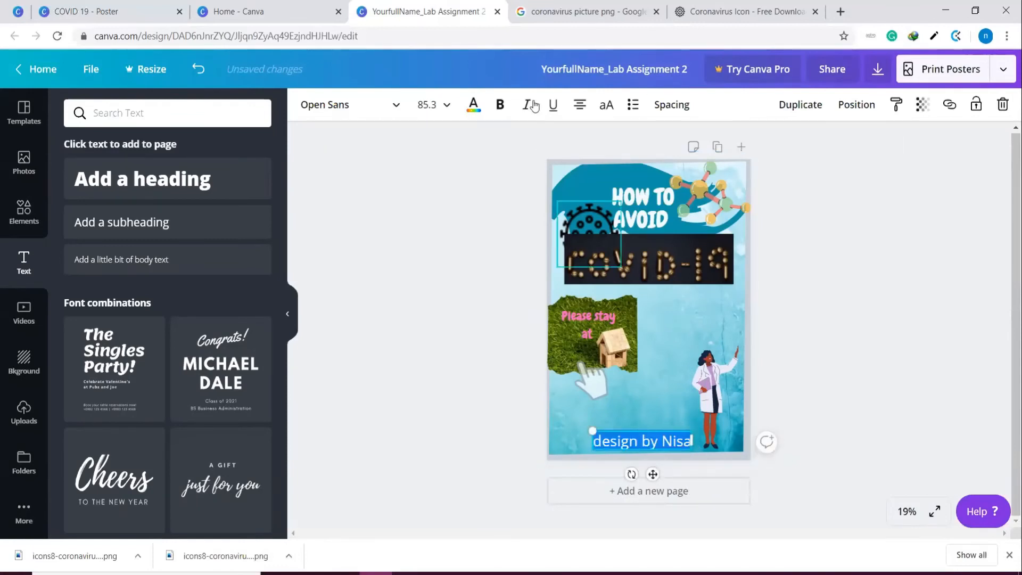
pyautogui.click(447, 105)
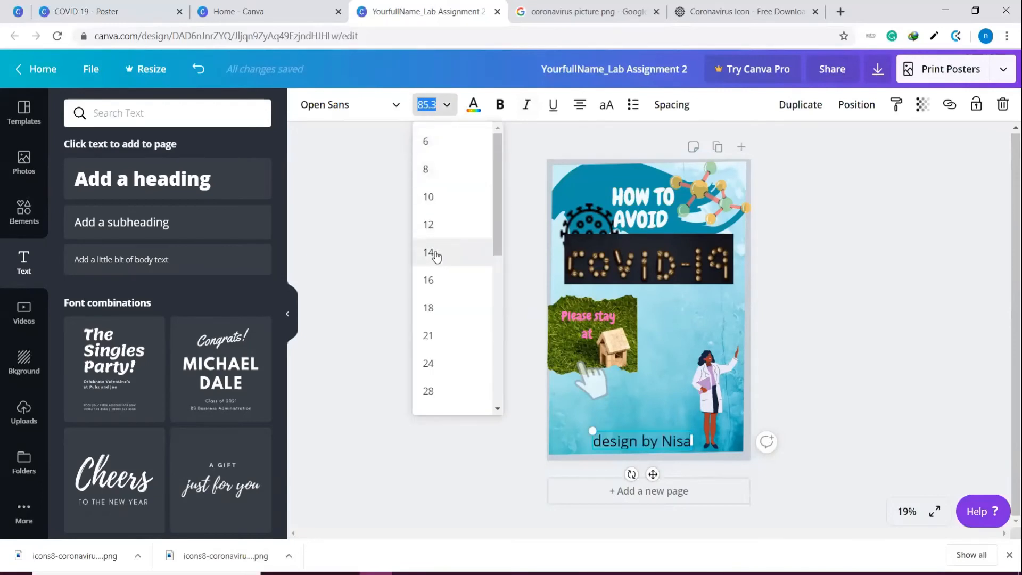
pyautogui.click(436, 252)
pyautogui.click(442, 113)
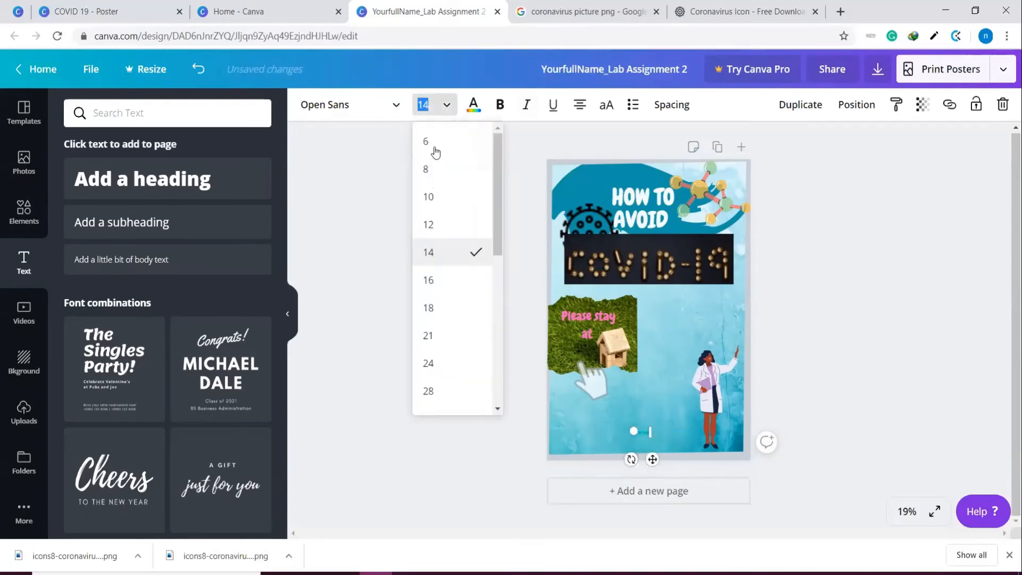
pyautogui.click(433, 281)
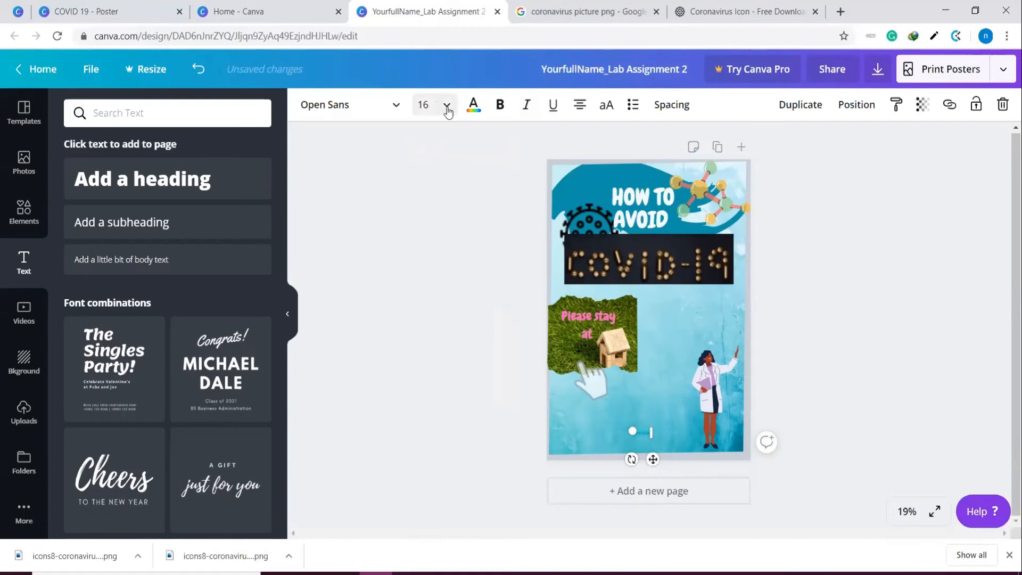
pyautogui.click(424, 104)
pyautogui.scroll(-3, 442, 298)
pyautogui.click(444, 297)
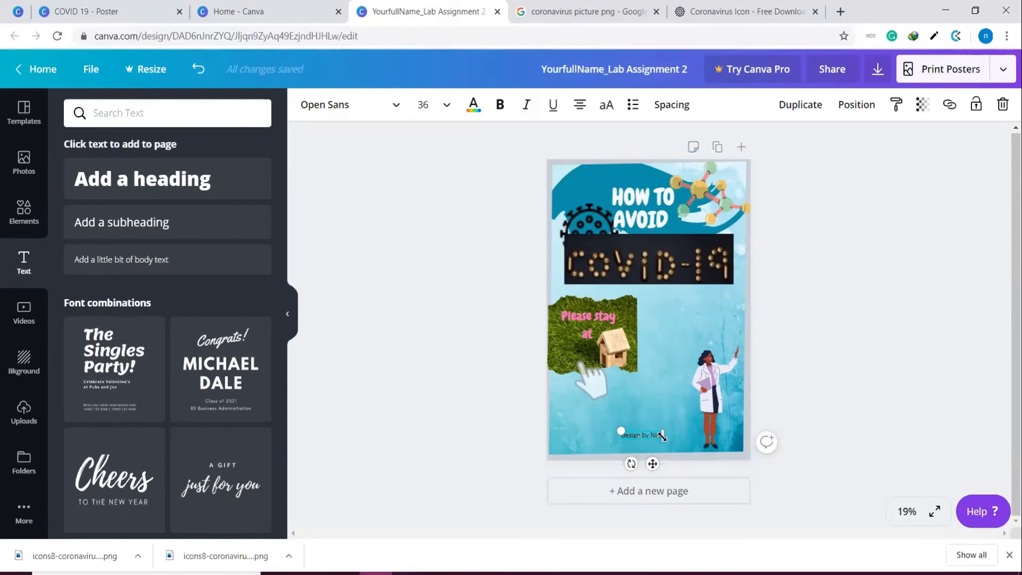
# Step: Enlarge the credit line to about size 41.6 close to the poster's bottom edge and lock it in place
pyautogui.moveTo(666, 439); pyautogui.dragTo(658, 474)
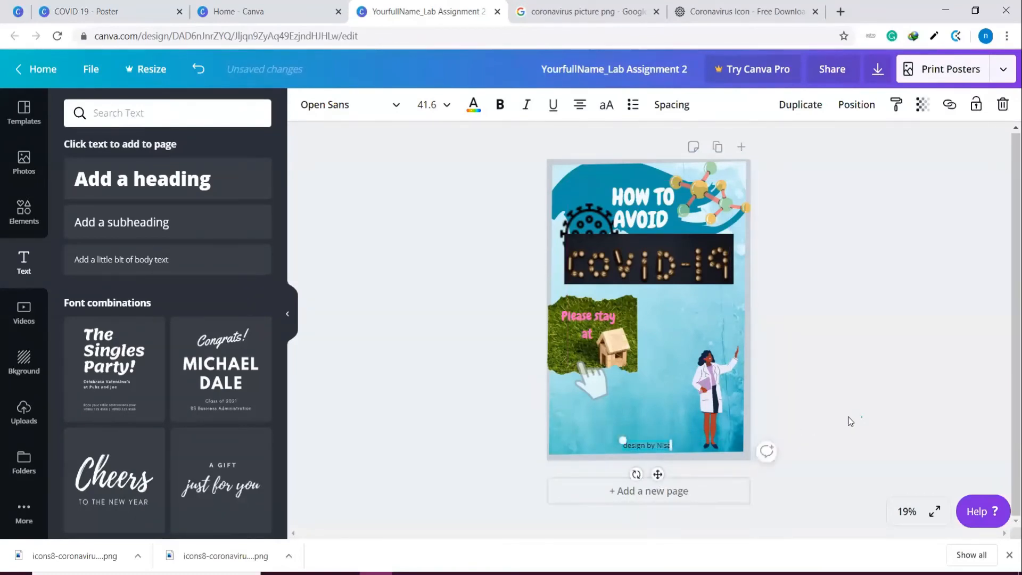
pyautogui.click(976, 105)
pyautogui.click(932, 333)
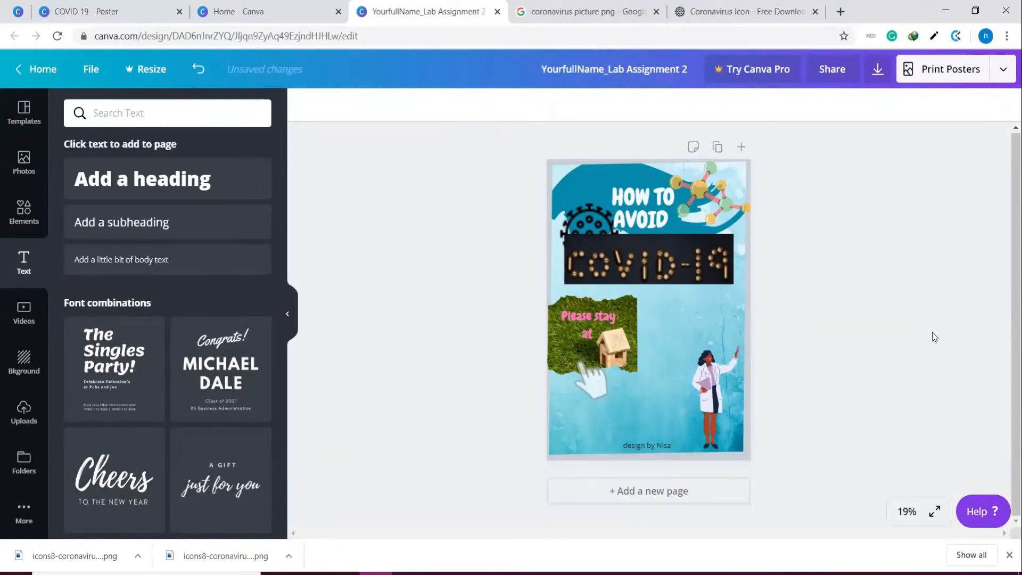
pyautogui.click(669, 447)
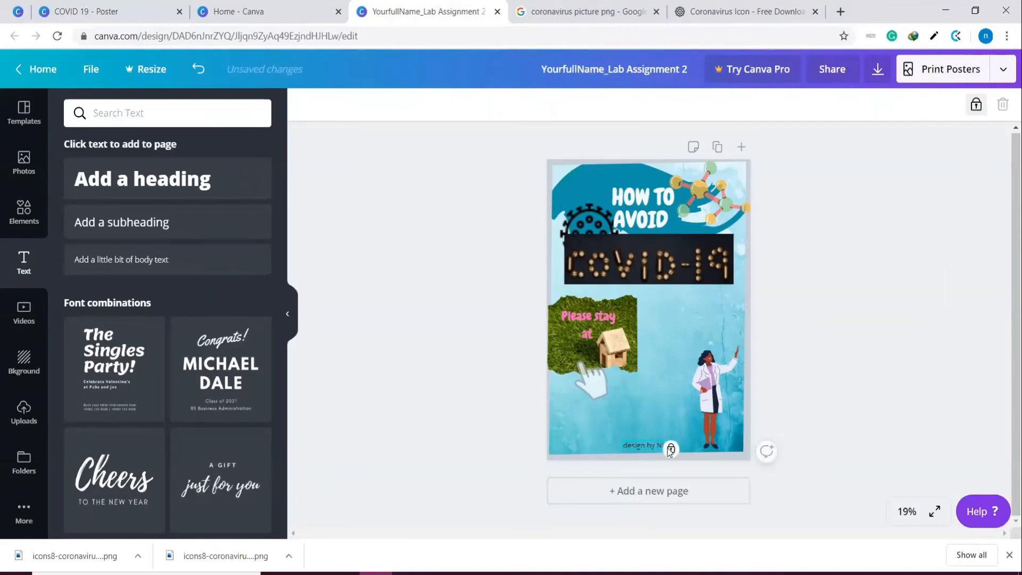
# Step: Lock the molecule illustration in the poster's upper-right corner in place
pyautogui.click(878, 402)
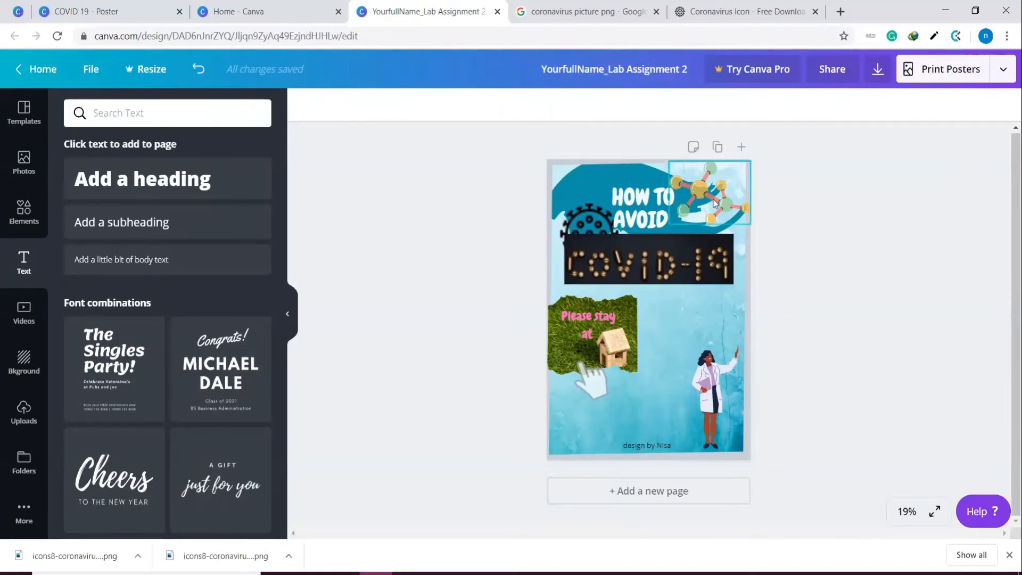
pyautogui.click(729, 189)
pyautogui.click(976, 104)
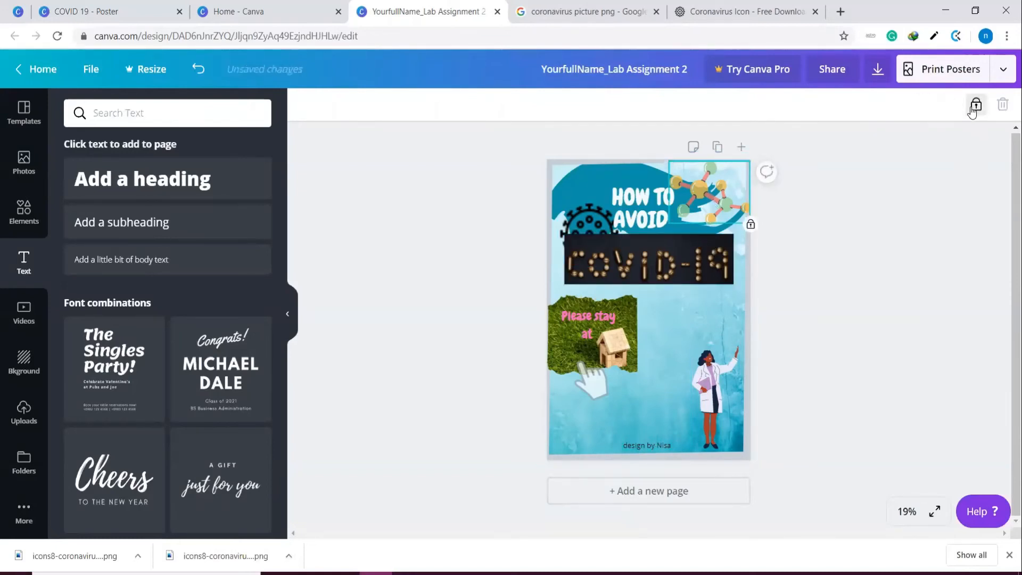
# Step: Lock the border frame, try selecting it while locked, and unlock it again
pyautogui.click(611, 168)
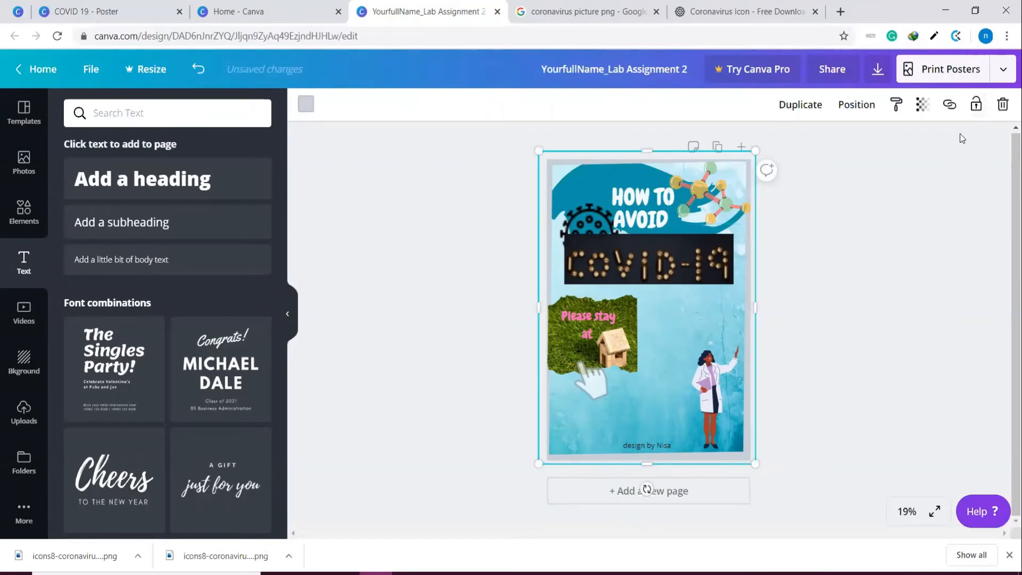
pyautogui.click(901, 218)
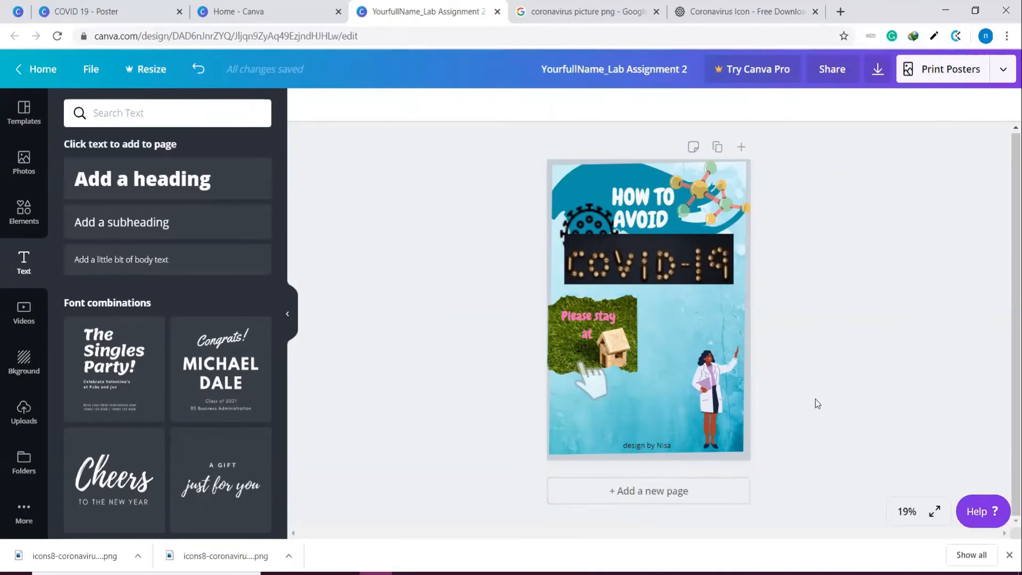
pyautogui.click(746, 454)
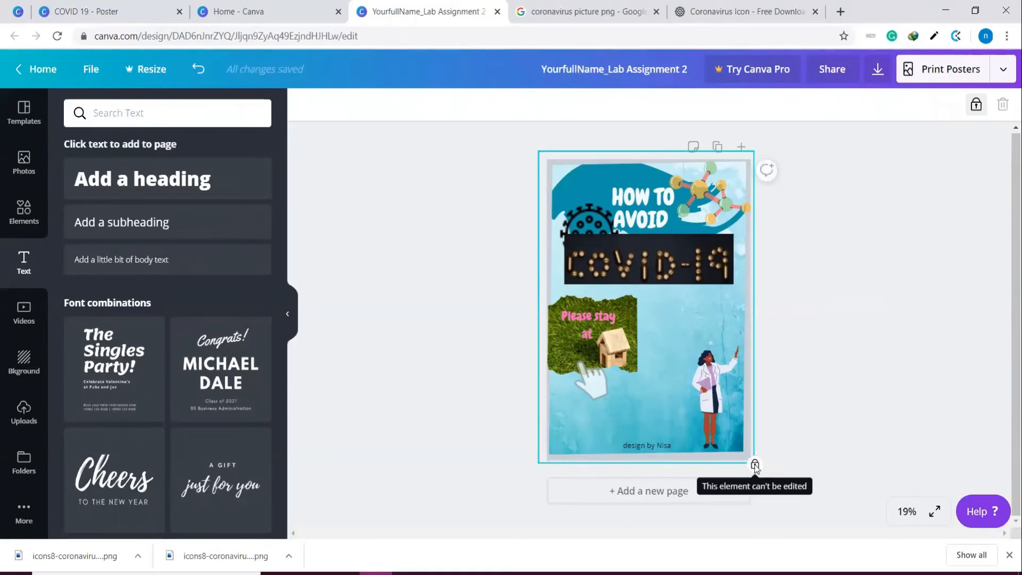
pyautogui.click(976, 106)
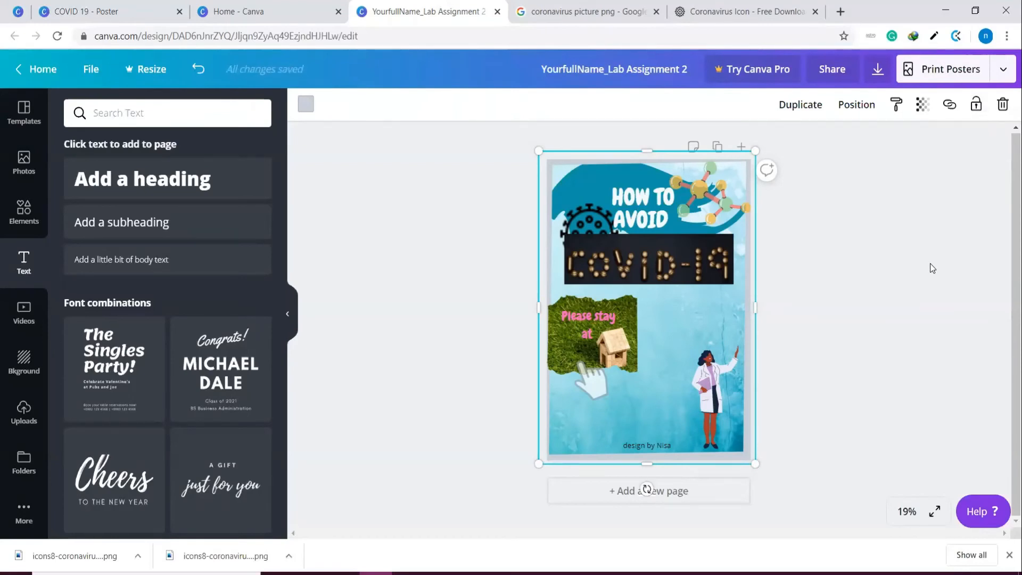
# Step: Delete the standing woman doctor illustration from the poster's lower-right corner
pyautogui.click(704, 379)
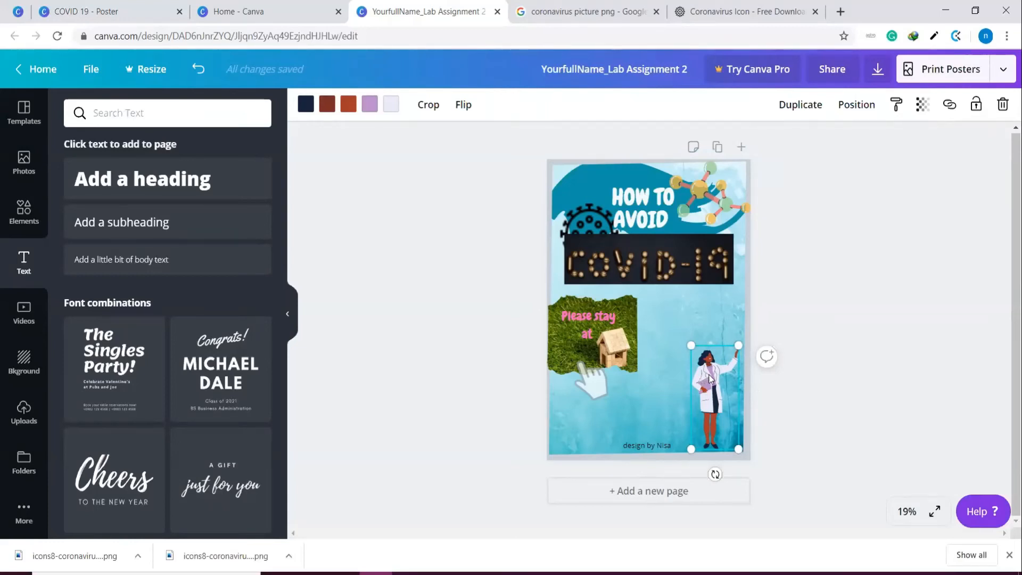
pyautogui.rightClick(709, 375)
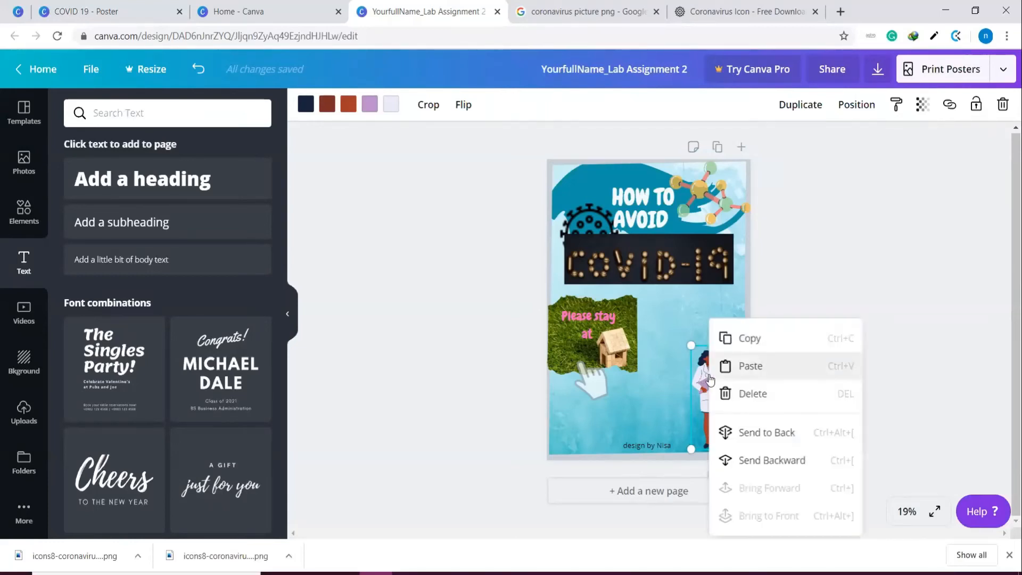
pyautogui.click(768, 398)
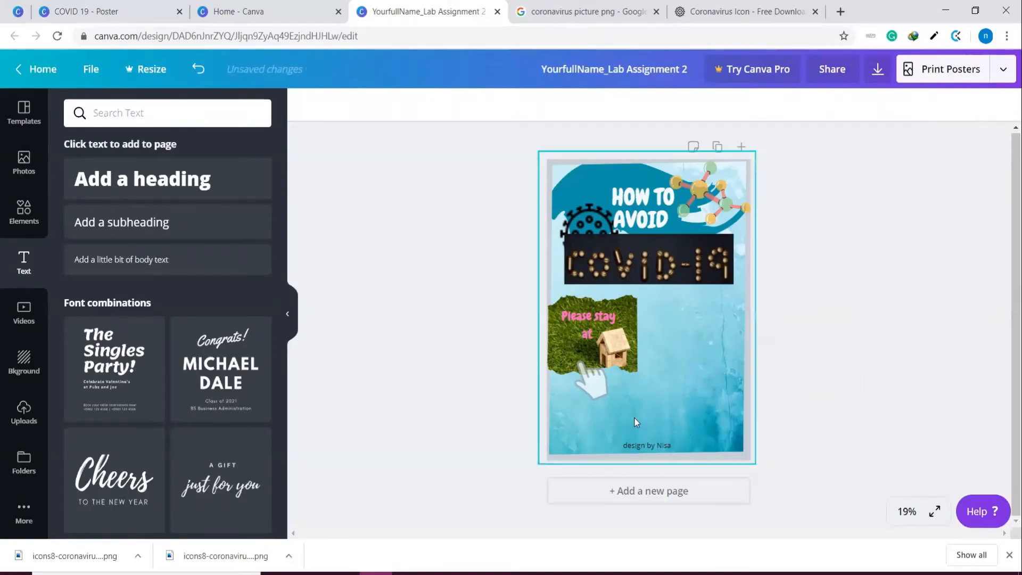
# Step: Delete both copies of the hand pointer graphic from the poster
pyautogui.click(591, 389)
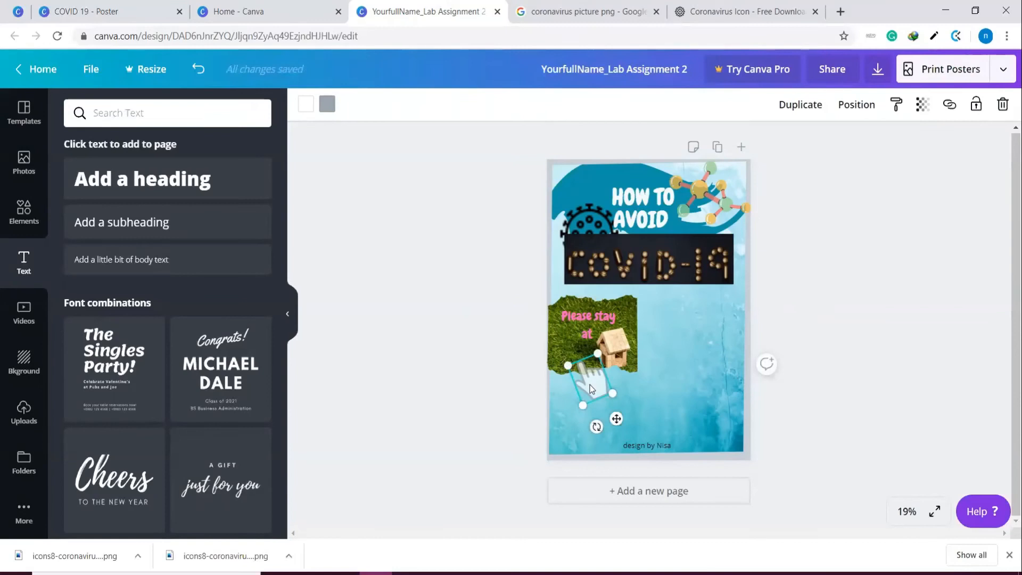
pyautogui.moveTo(590, 386); pyautogui.dragTo(593, 388)
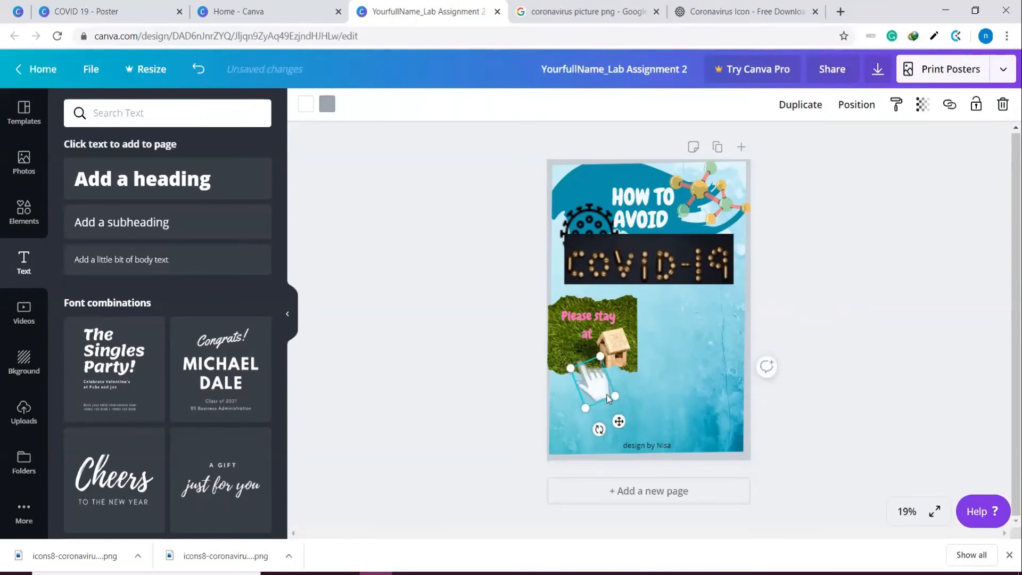
pyautogui.moveTo(620, 422); pyautogui.dragTo(683, 443)
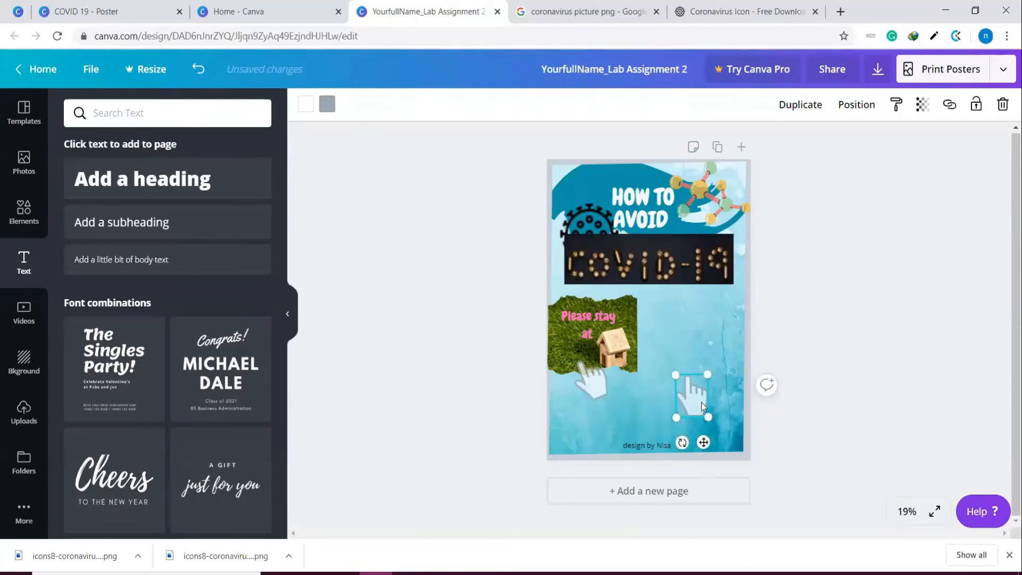
pyautogui.press('Delete')
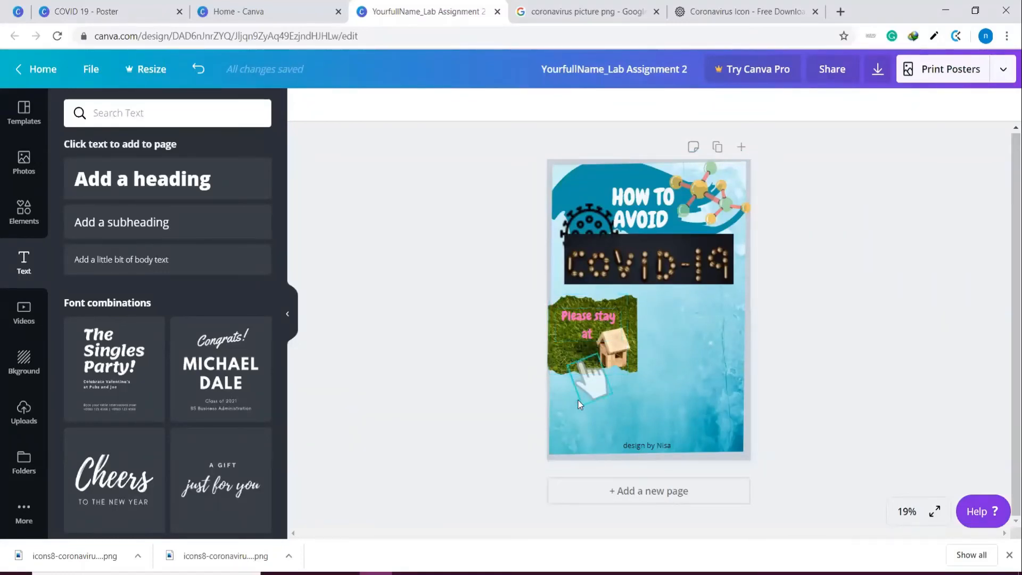
pyautogui.click(588, 384)
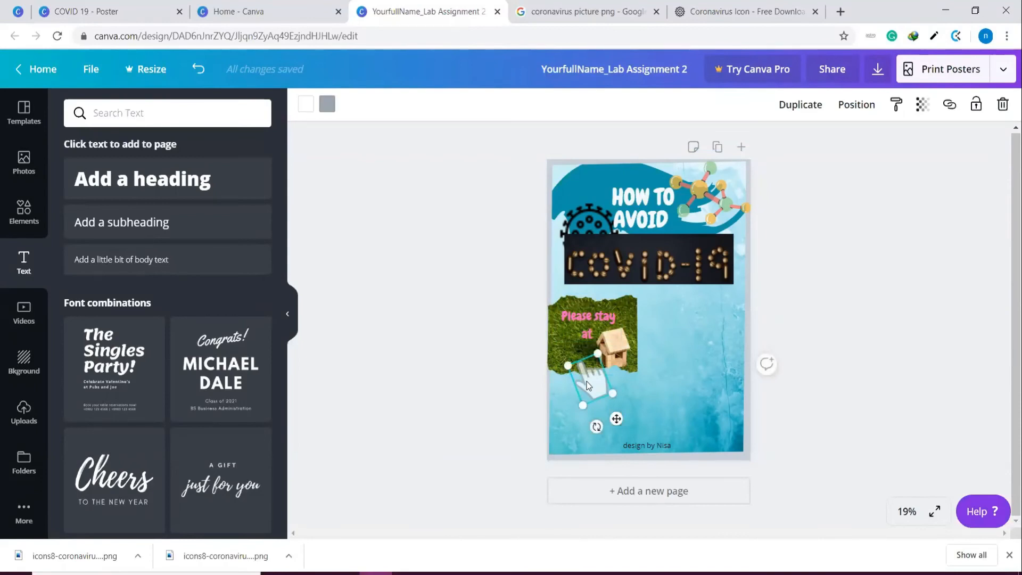
pyautogui.press('Delete')
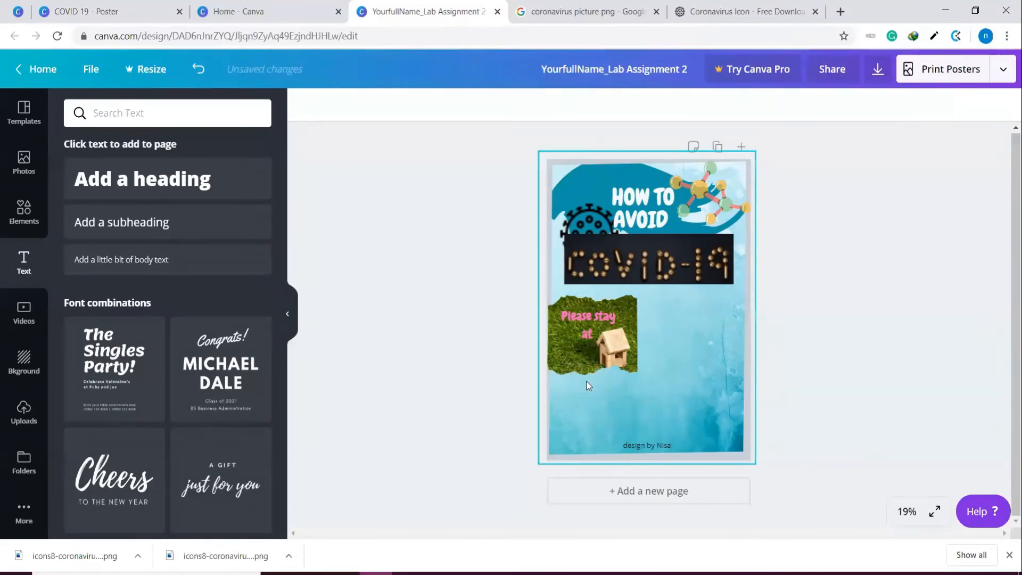
# Step: Add a body text box and place it just right of the house picture, beneath the COVID-19 banner
pyautogui.click(153, 268)
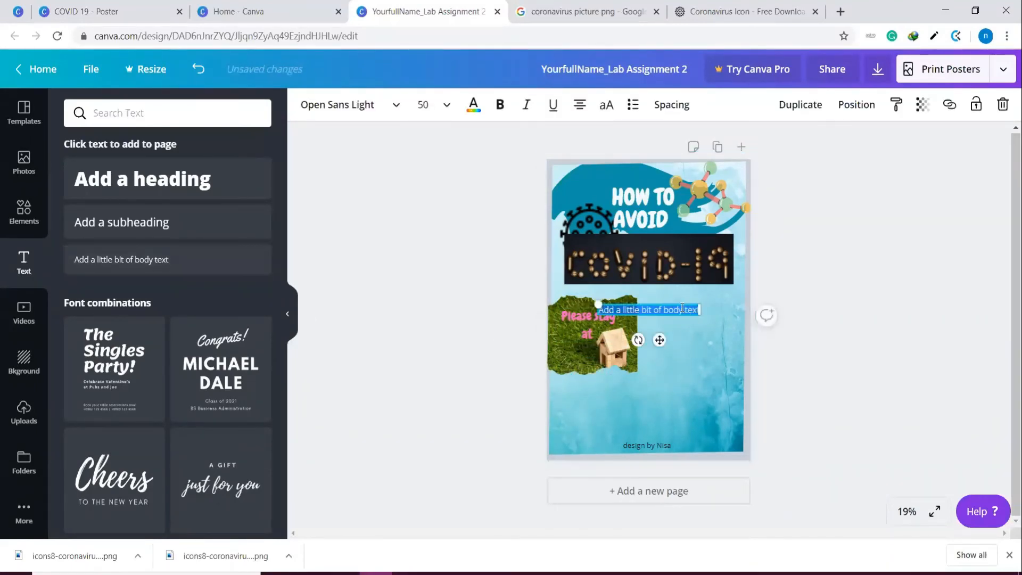
pyautogui.moveTo(659, 339); pyautogui.dragTo(701, 337)
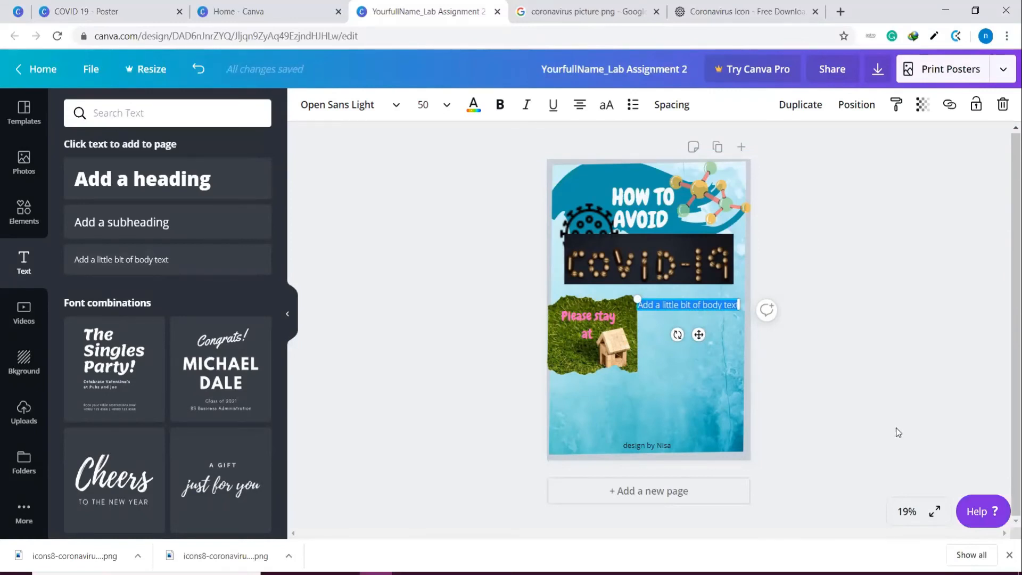
pyautogui.click(906, 511)
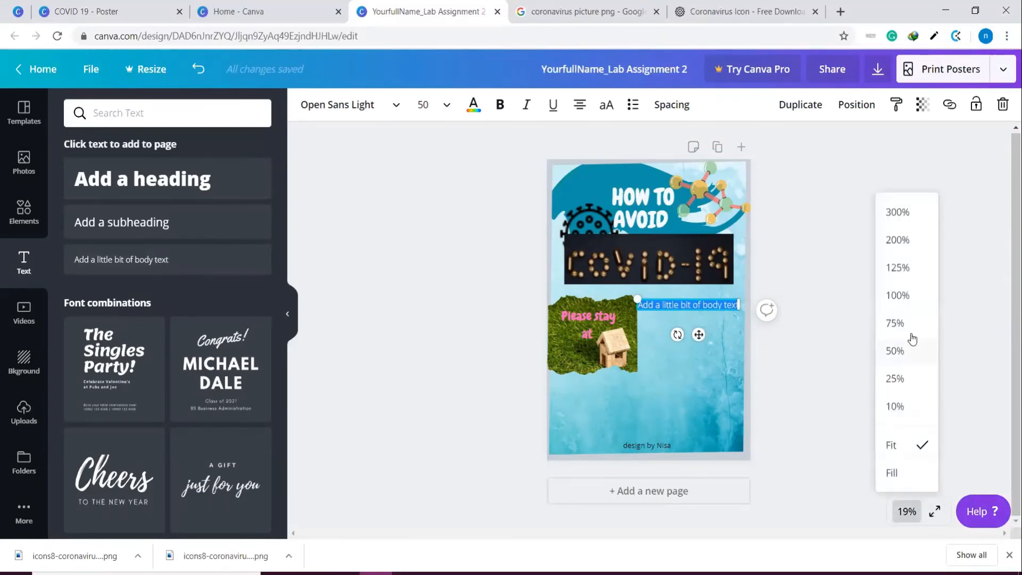
pyautogui.click(904, 351)
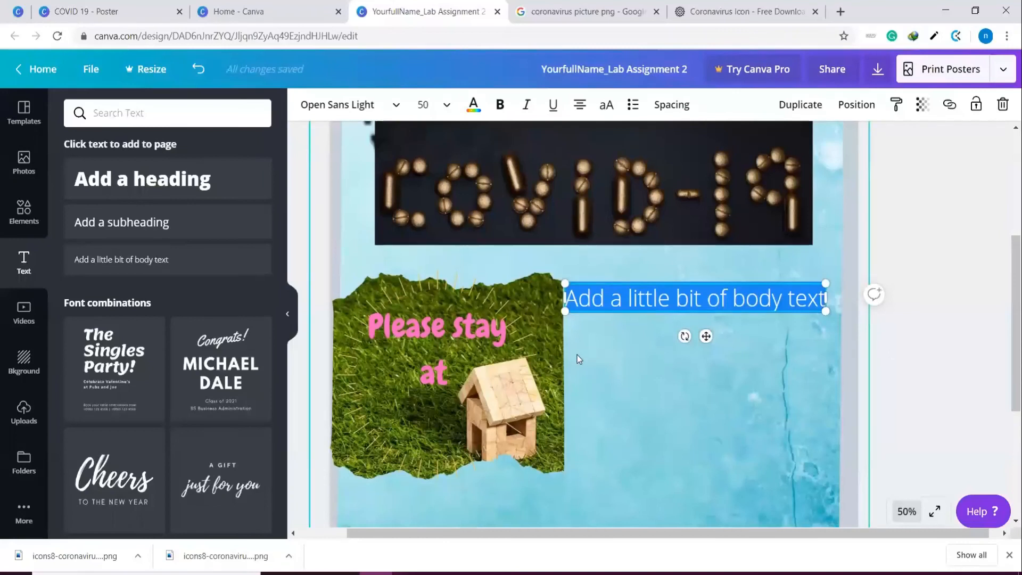
pyautogui.scroll(5, 577, 354)
pyautogui.scroll(-10, 580, 302)
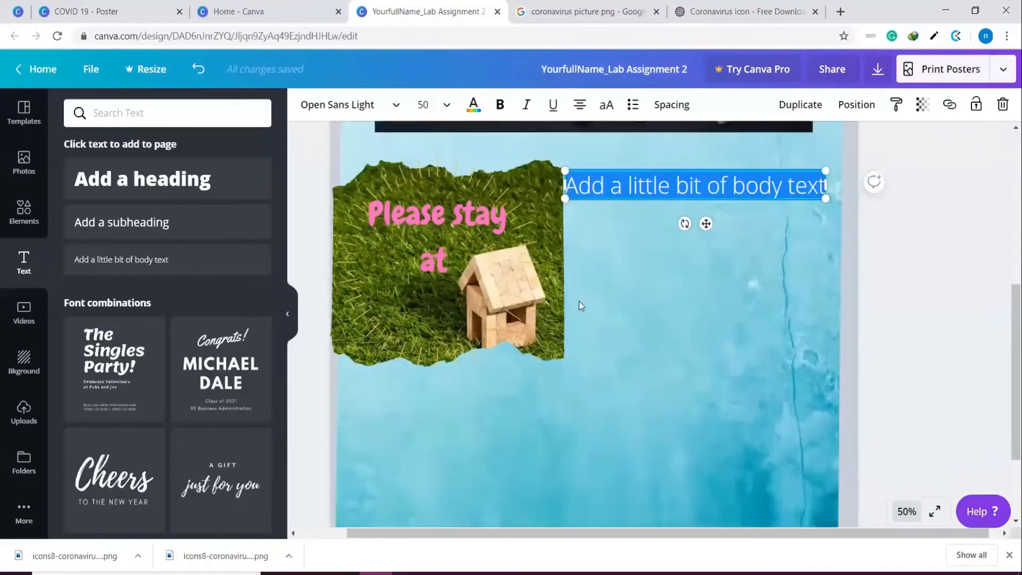
pyautogui.scroll(10, 580, 301)
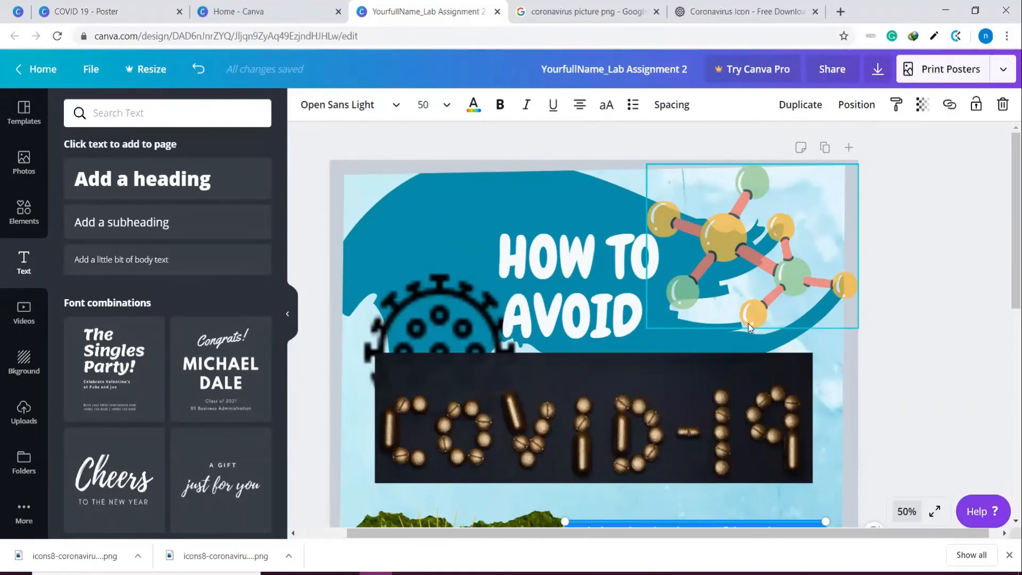
pyautogui.scroll(-10, 655, 310)
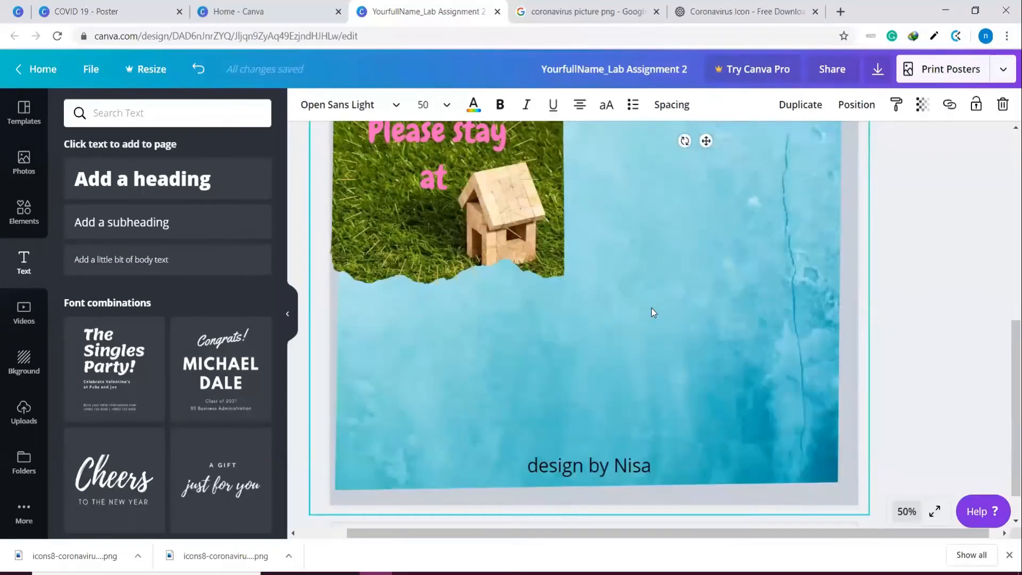
pyautogui.scroll(4, 651, 309)
# Step: Replace the body text's placeholder with a single bullet point reading "decsription"
pyautogui.click(605, 338)
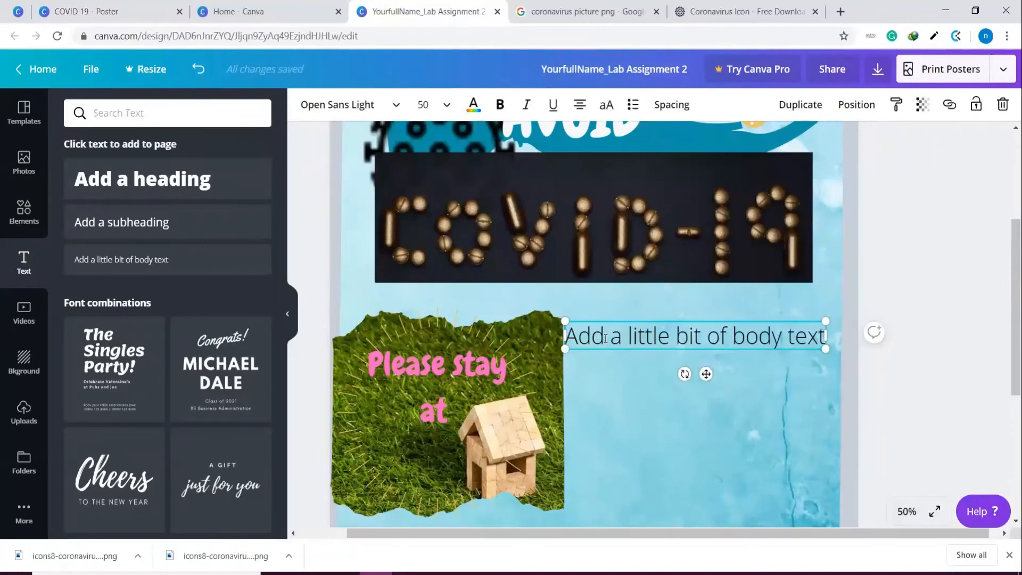
pyautogui.hotkey('ctrl', 'a')
pyautogui.press('BackSpace')
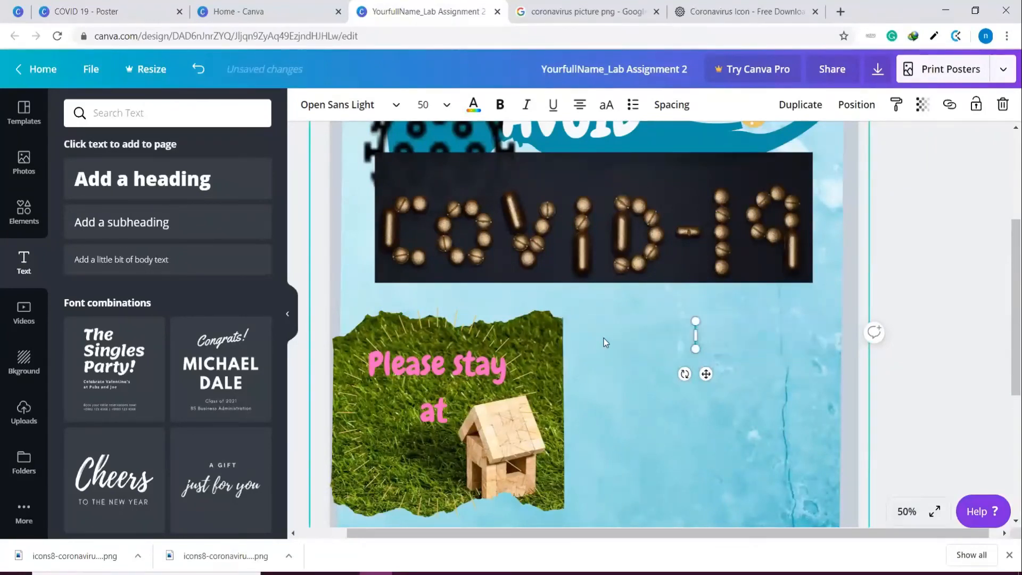
pyautogui.write('*')
pyautogui.write(' decs')
pyautogui.write('ription')
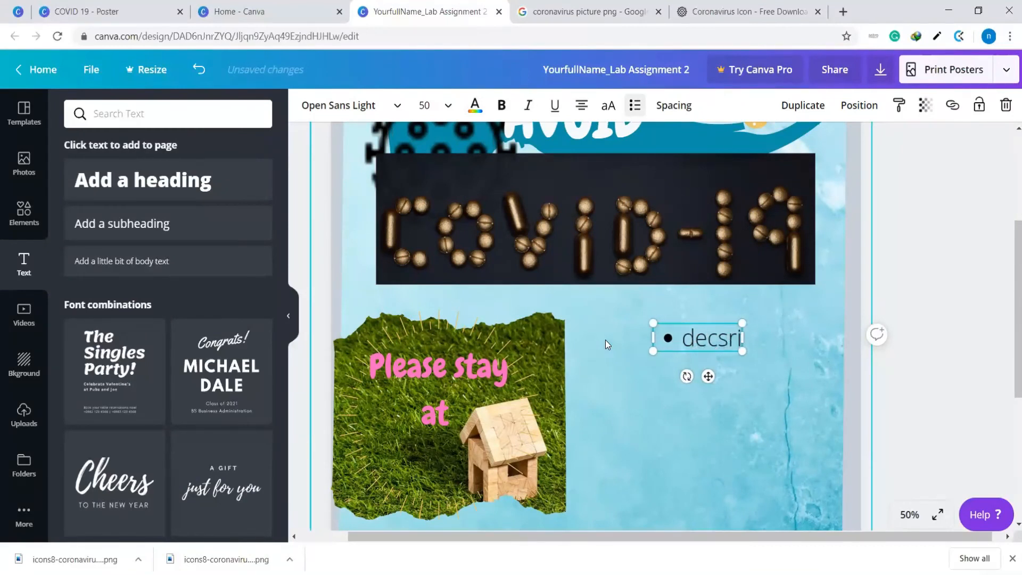
pyautogui.click(821, 394)
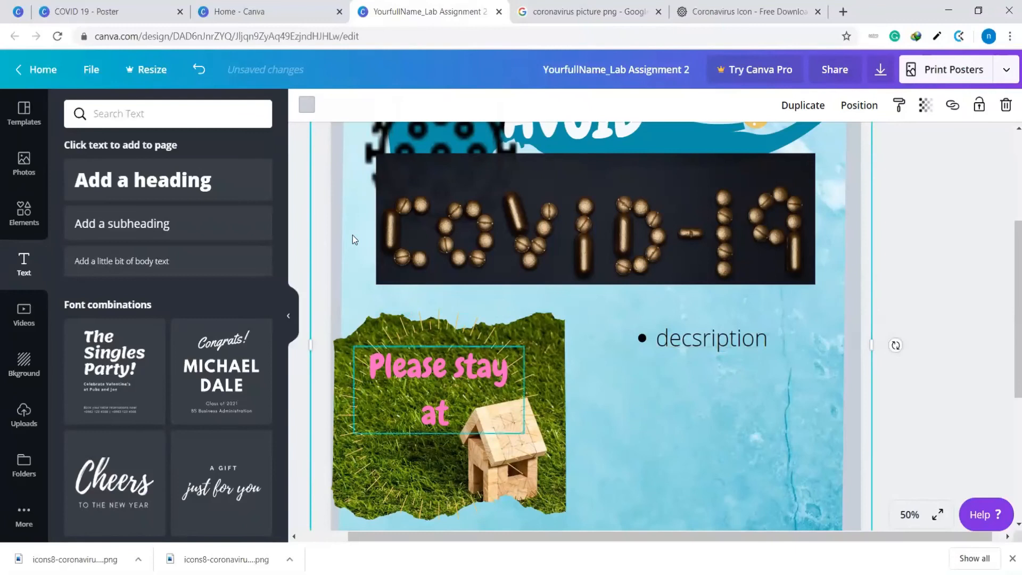
# Step: Look over the poster layout and browse the poster templates for reference
pyautogui.scroll(-4, 688, 232)
pyautogui.scroll(6, 688, 232)
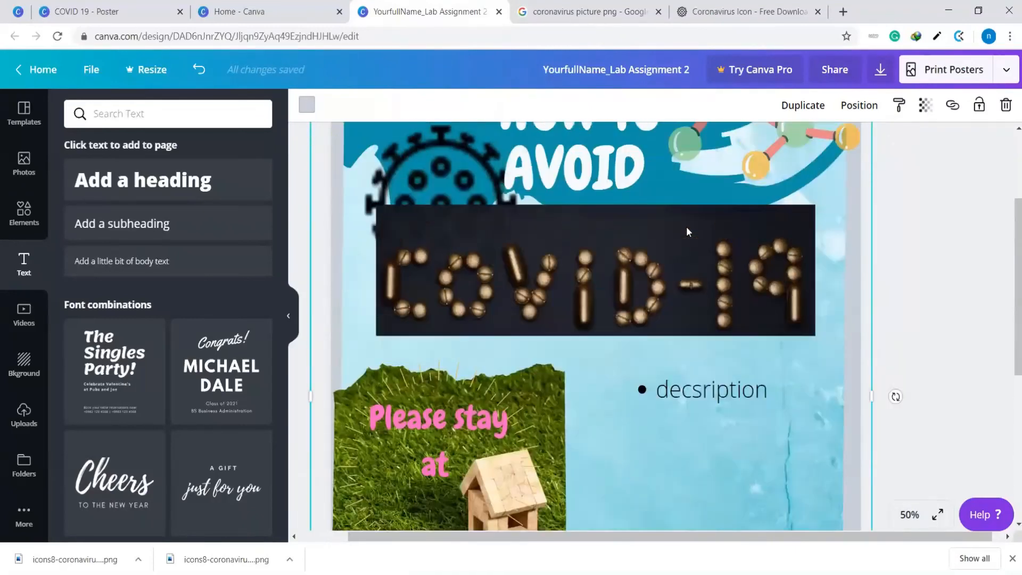
pyautogui.scroll(-7, 688, 232)
pyautogui.scroll(-1, 686, 231)
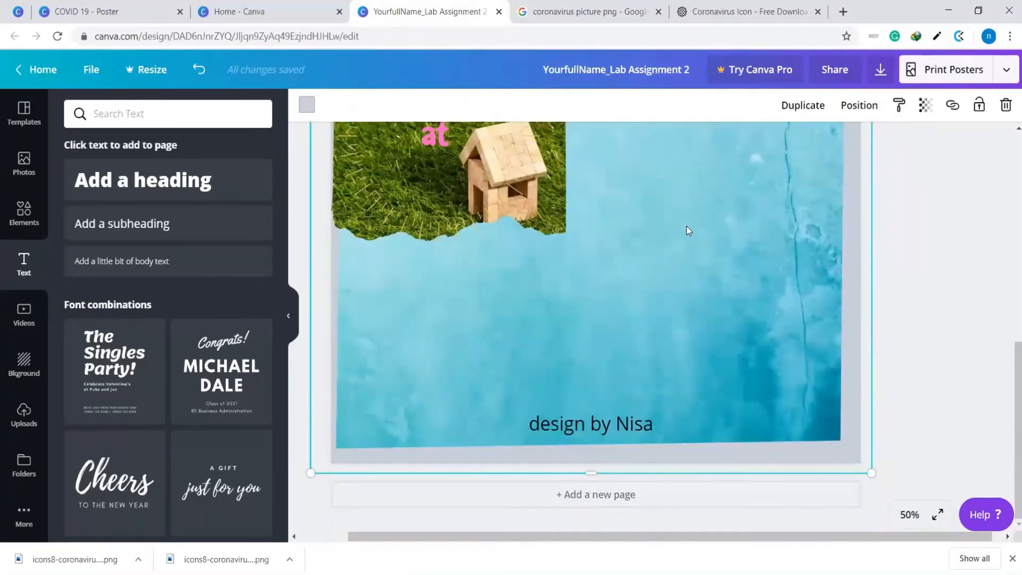
pyautogui.scroll(6, 686, 226)
pyautogui.scroll(-4, 685, 228)
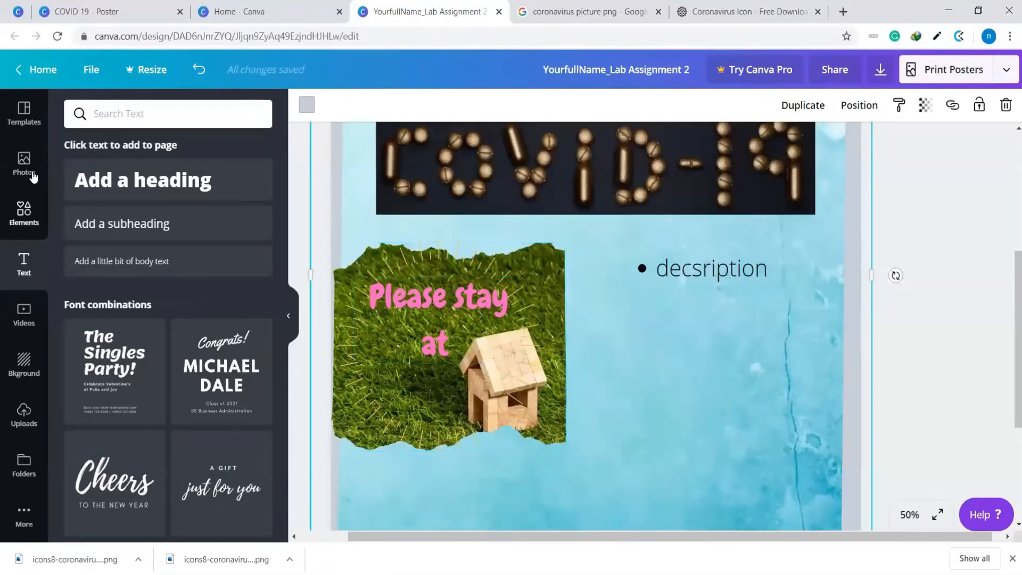
pyautogui.click(29, 118)
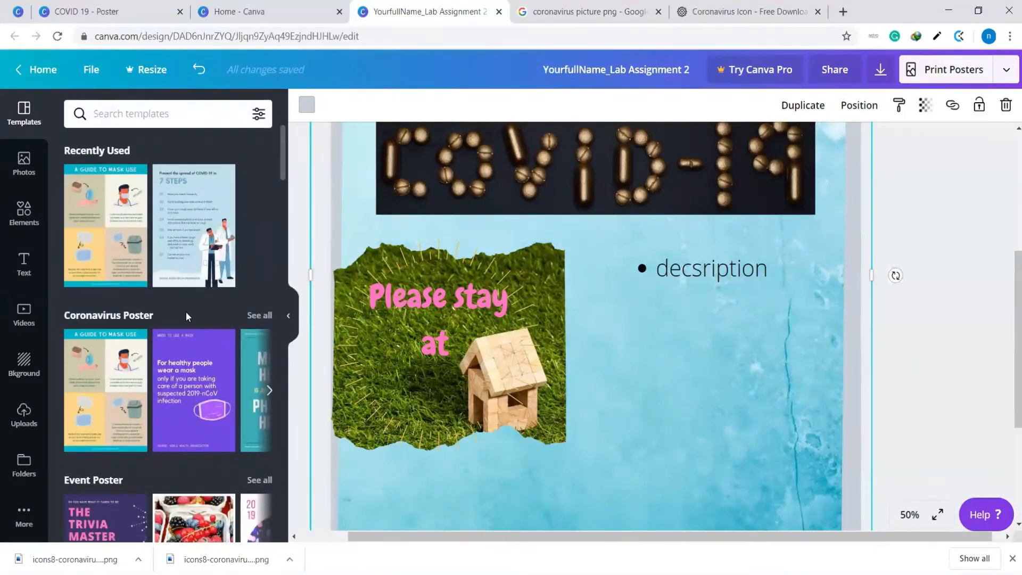
pyautogui.scroll(-6, 186, 312)
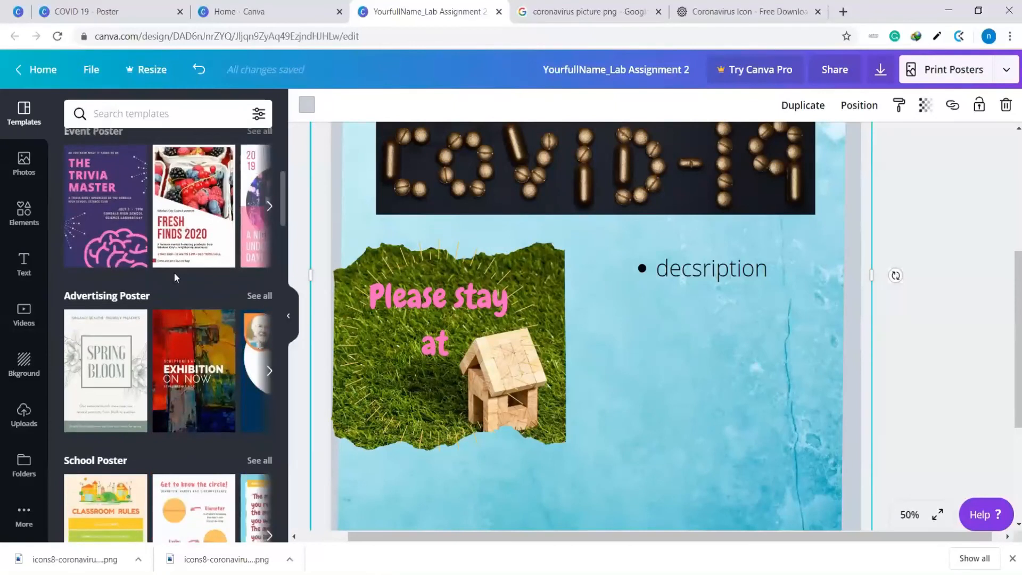
pyautogui.scroll(6, 174, 269)
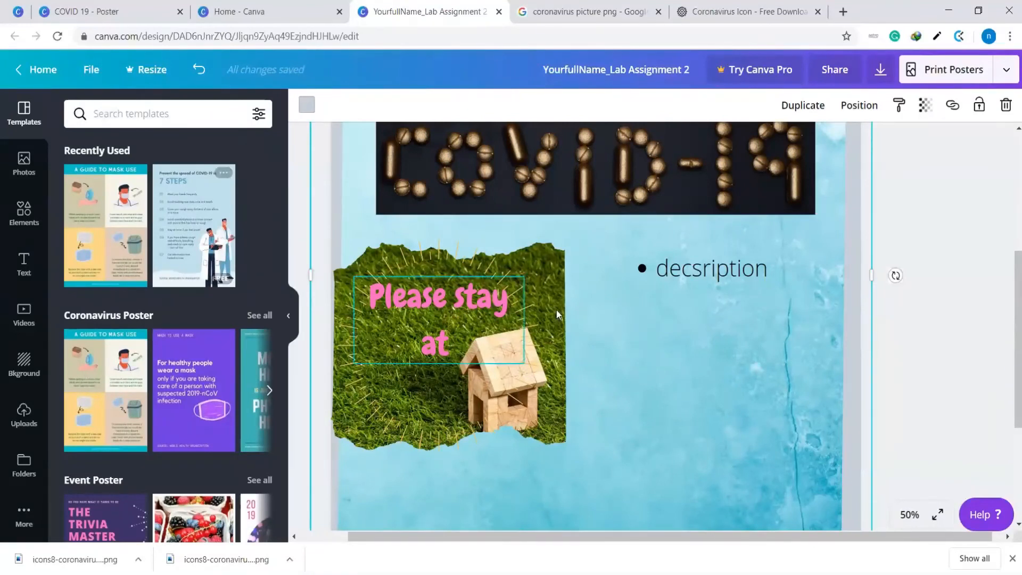
pyautogui.scroll(5, 555, 309)
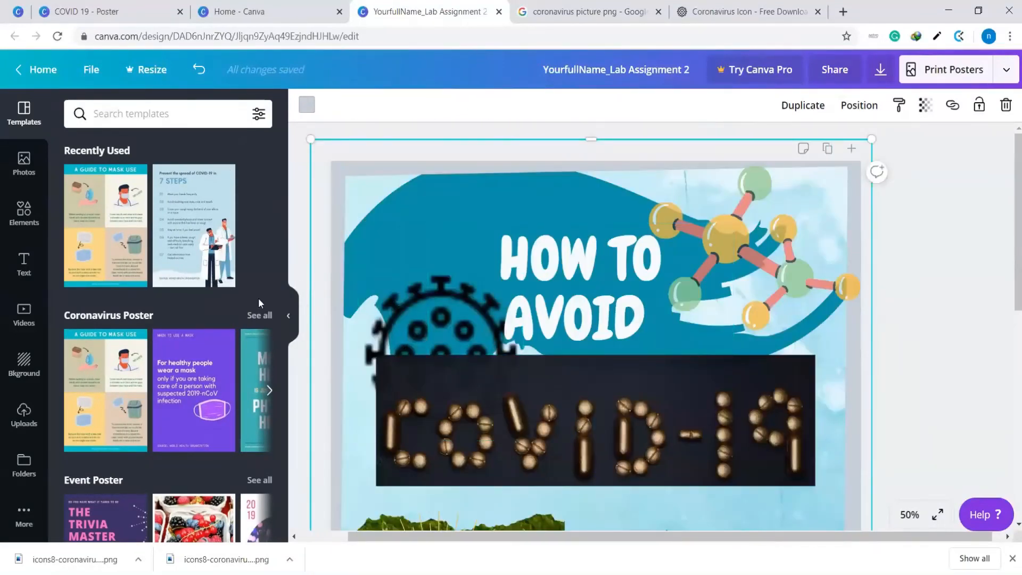
# Step: Collapse the template library and examine the whole poster on the widened canvas
pyautogui.click(287, 319)
pyautogui.scroll(-4, 532, 362)
pyautogui.scroll(-2, 612, 369)
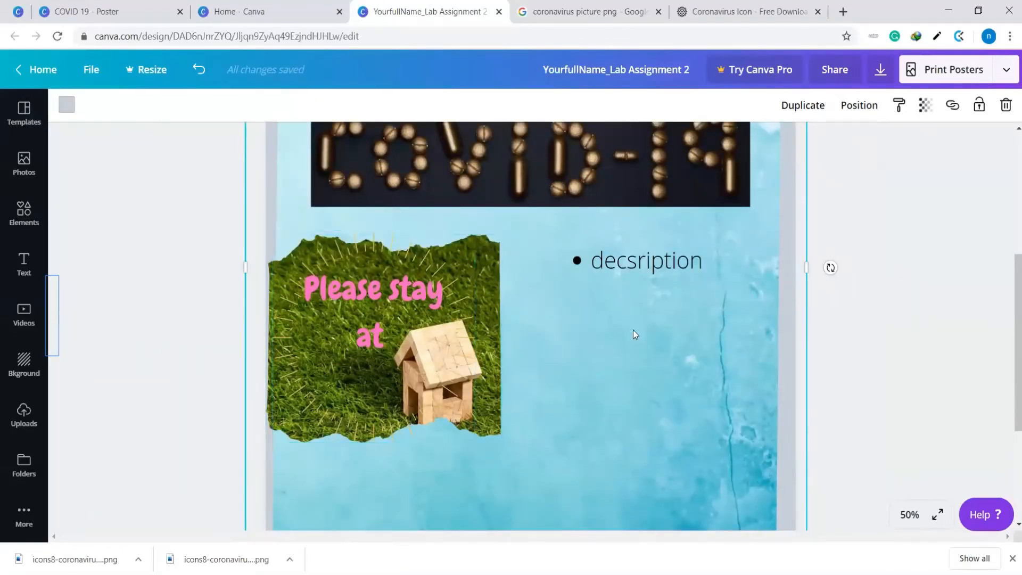
pyautogui.scroll(-5, 692, 322)
pyautogui.scroll(10, 709, 318)
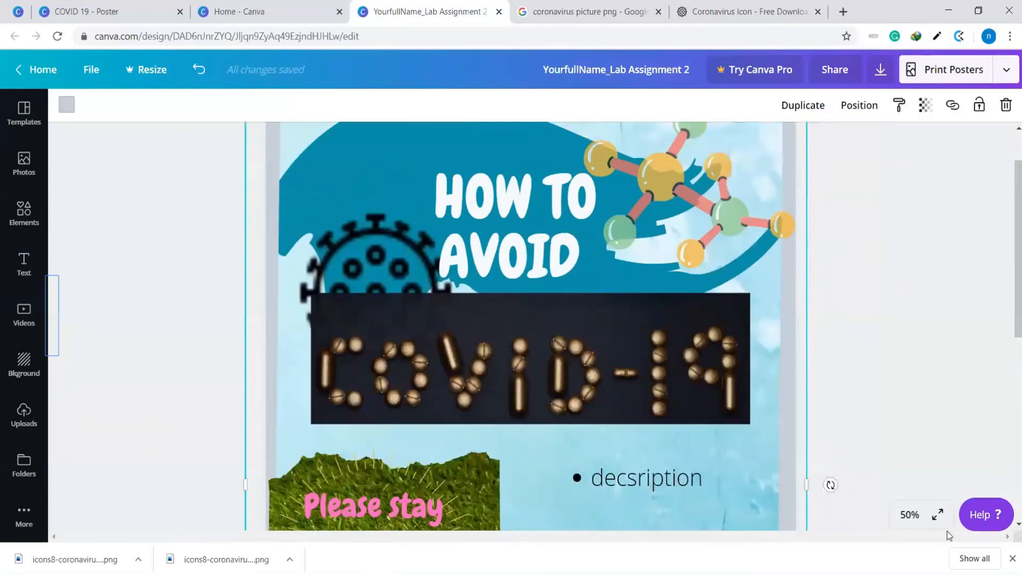
# Step: Set the canvas zoom to 25% and review the whole poster from the title down to the designer credit line
pyautogui.click(910, 517)
pyautogui.click(900, 382)
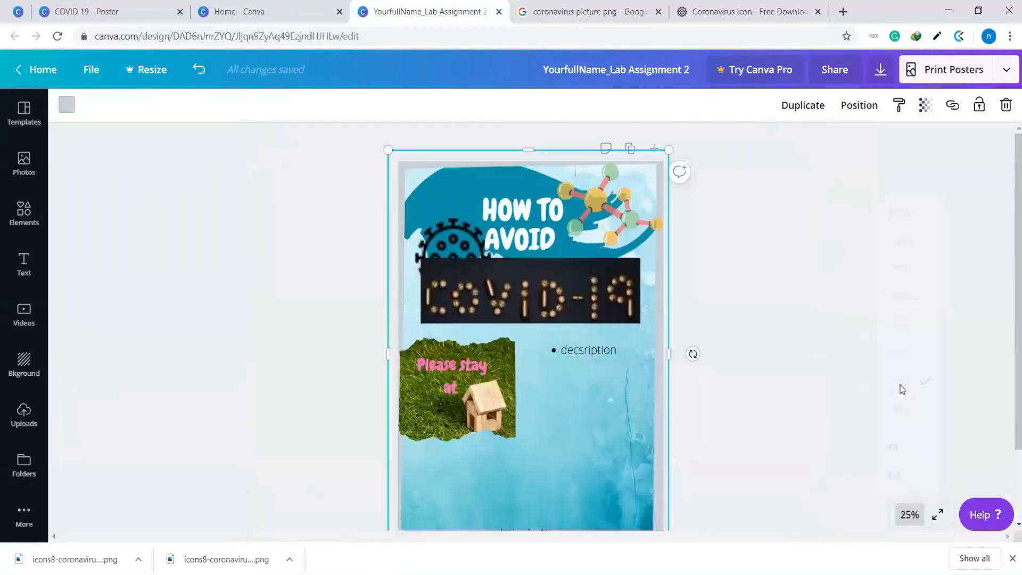
pyautogui.scroll(-3, 738, 358)
pyautogui.click(739, 358)
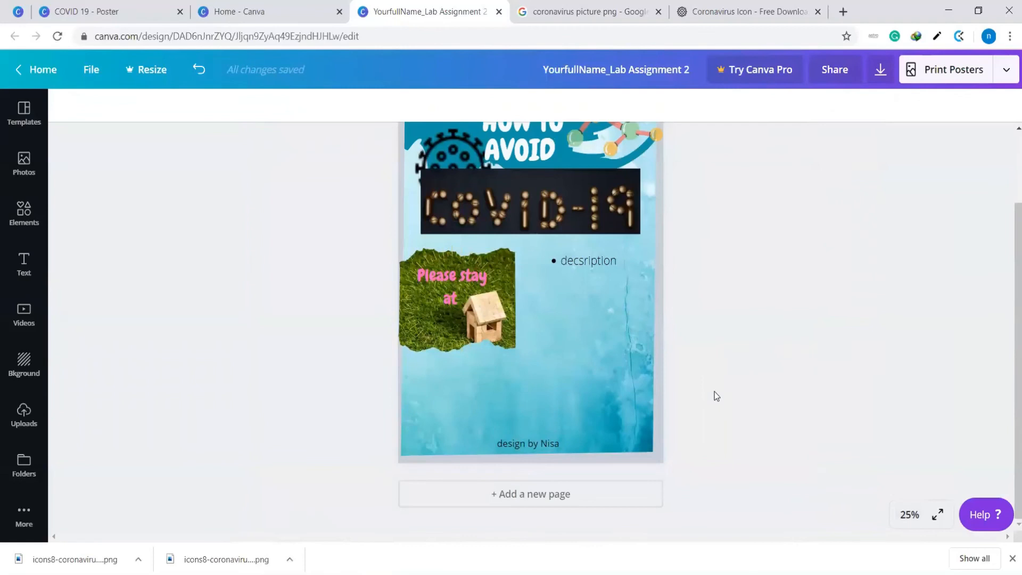
pyautogui.scroll(3, 709, 397)
pyautogui.scroll(-2, 734, 349)
pyautogui.scroll(2, 735, 347)
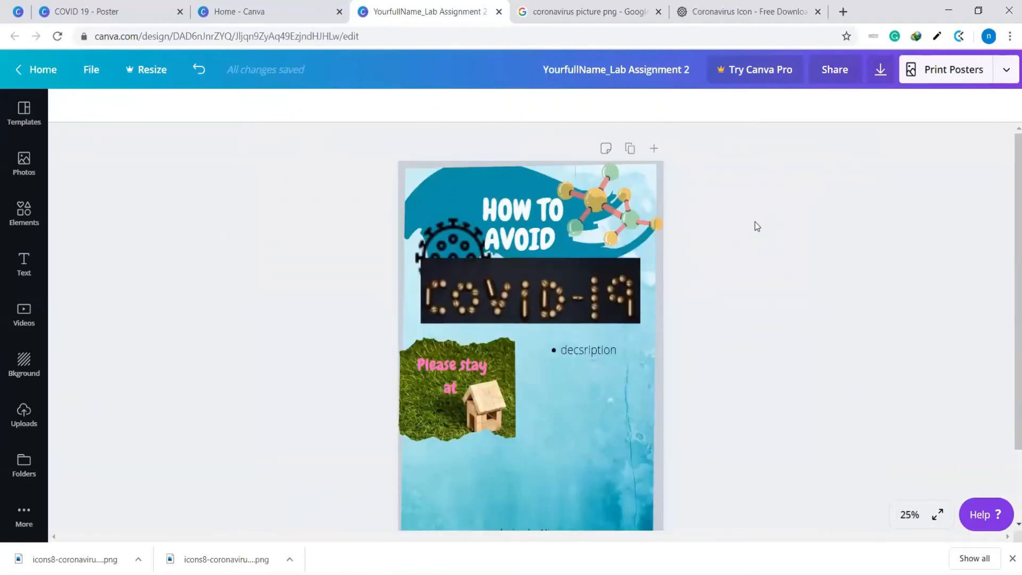
# Step: Download the poster as a JPG file and open the downloaded image
pyautogui.click(1007, 71)
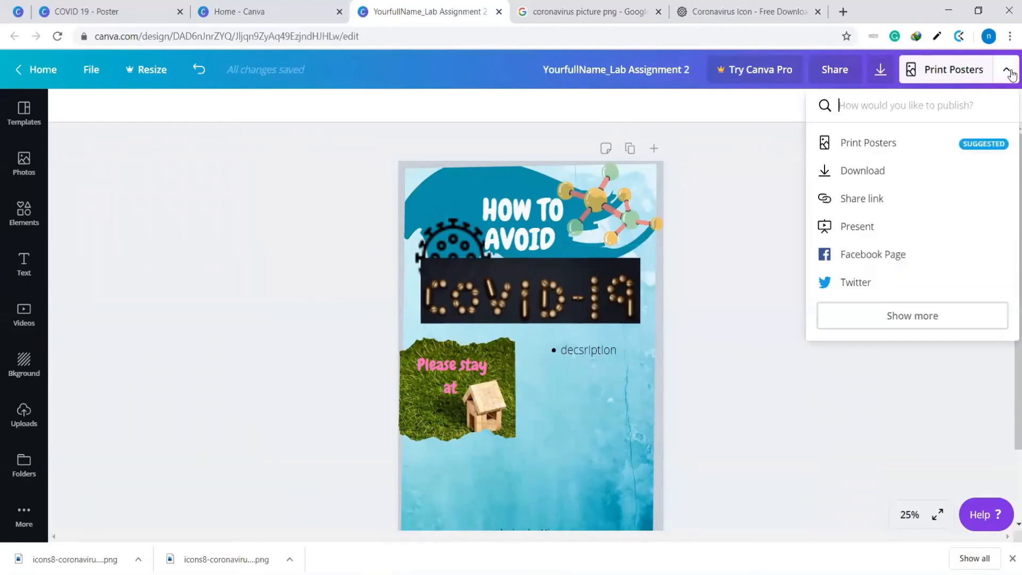
pyautogui.click(719, 208)
pyautogui.click(1008, 70)
pyautogui.click(858, 179)
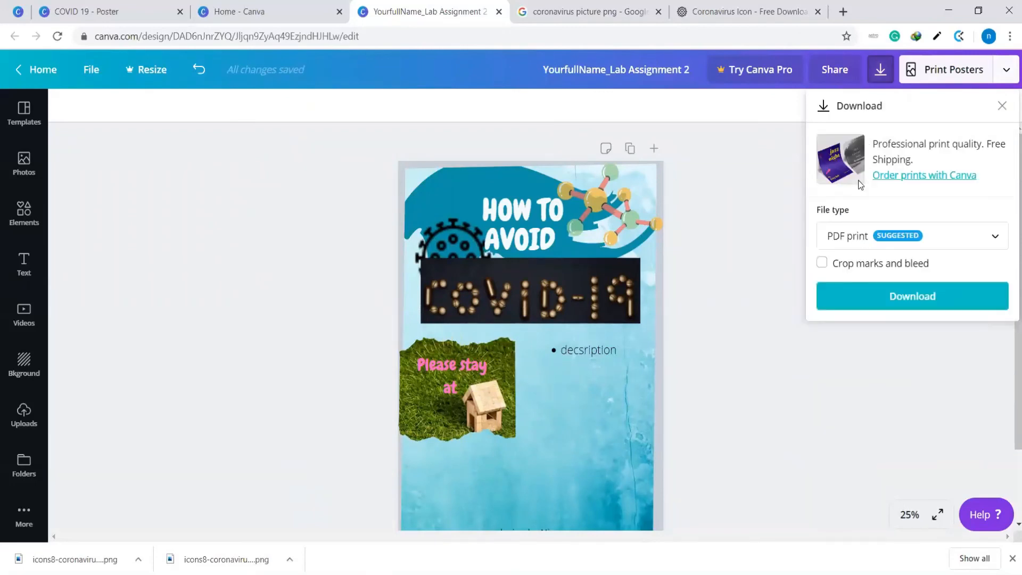
pyautogui.click(990, 235)
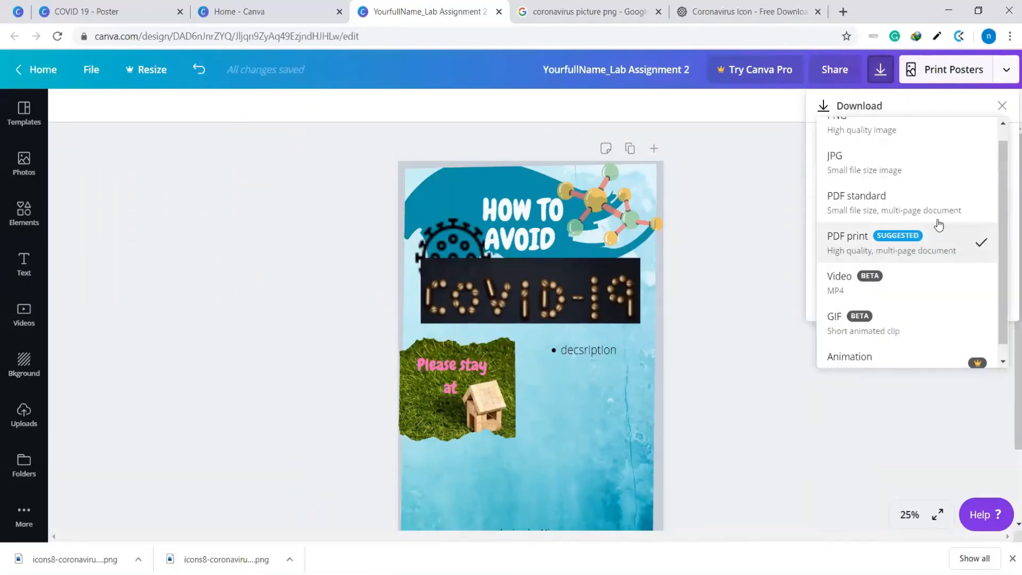
pyautogui.click(865, 168)
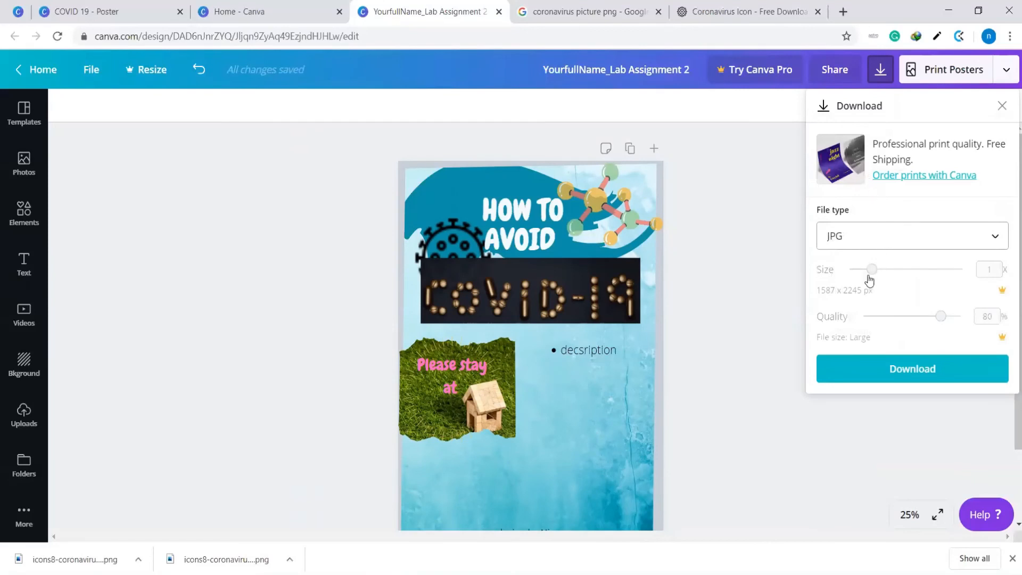
pyautogui.click(910, 371)
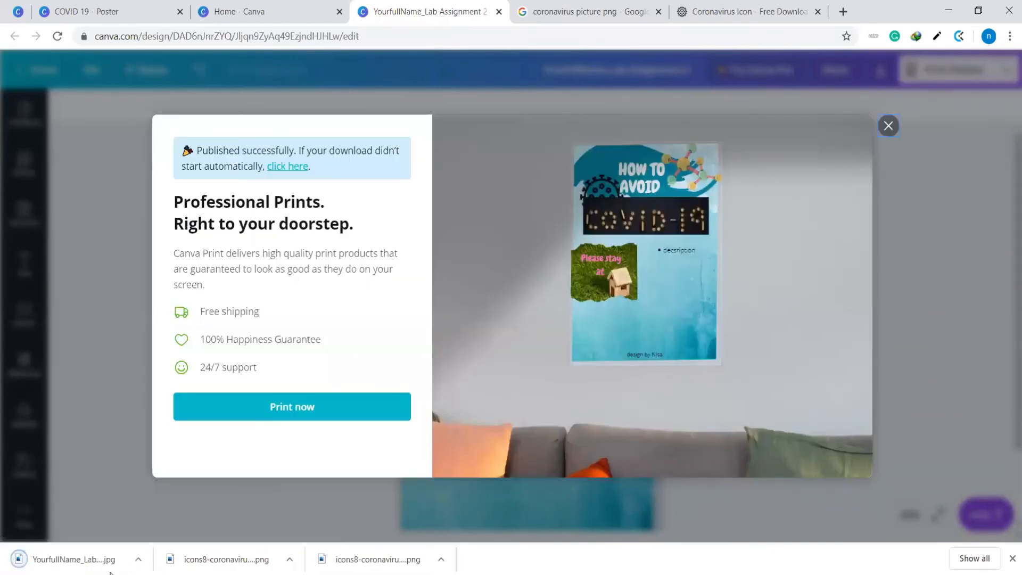
pyautogui.click(77, 563)
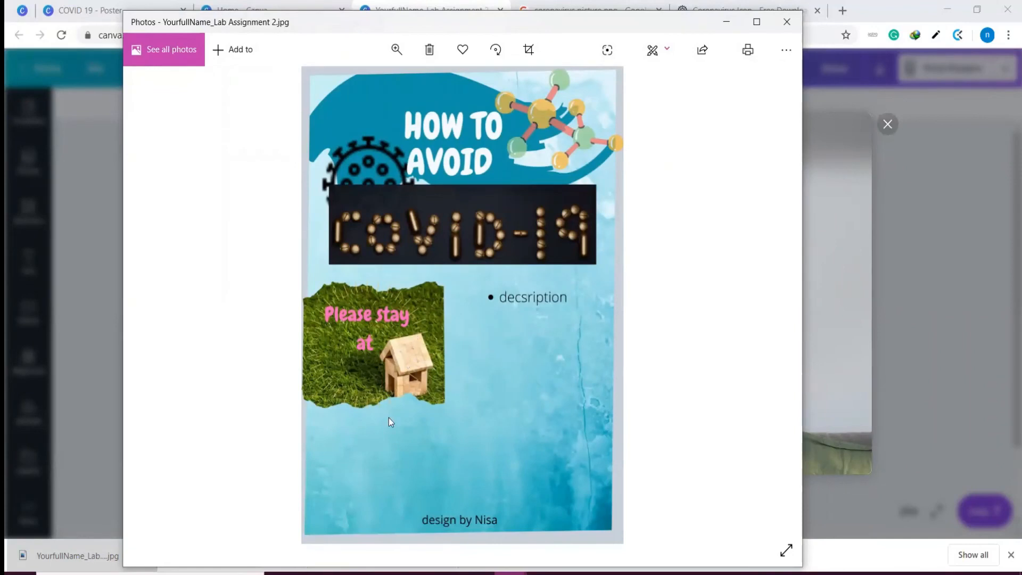
# Step: Launch Word from a Windows search for "word" and create a blank document
pyautogui.click(235, 572)
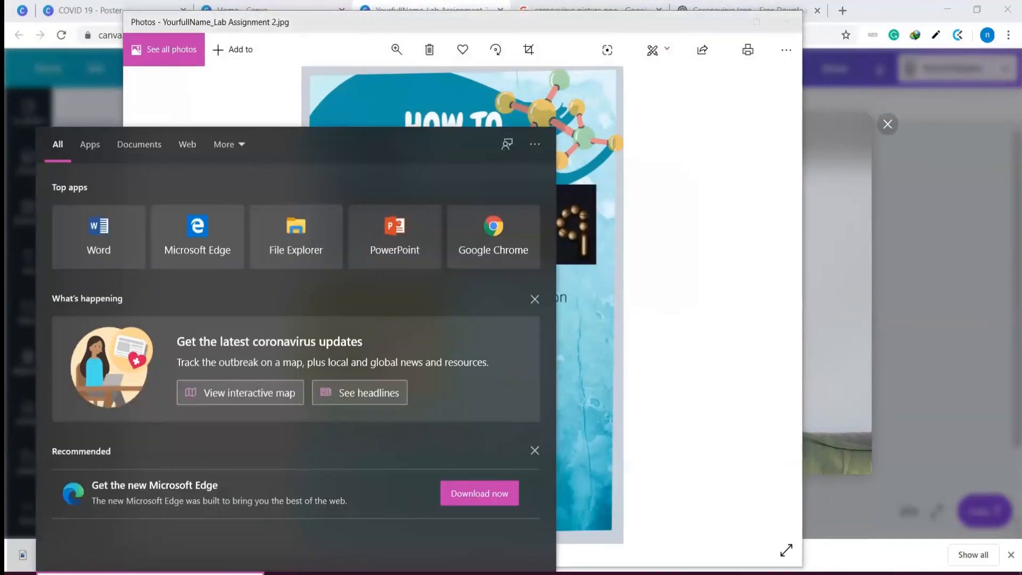
pyautogui.write('word')
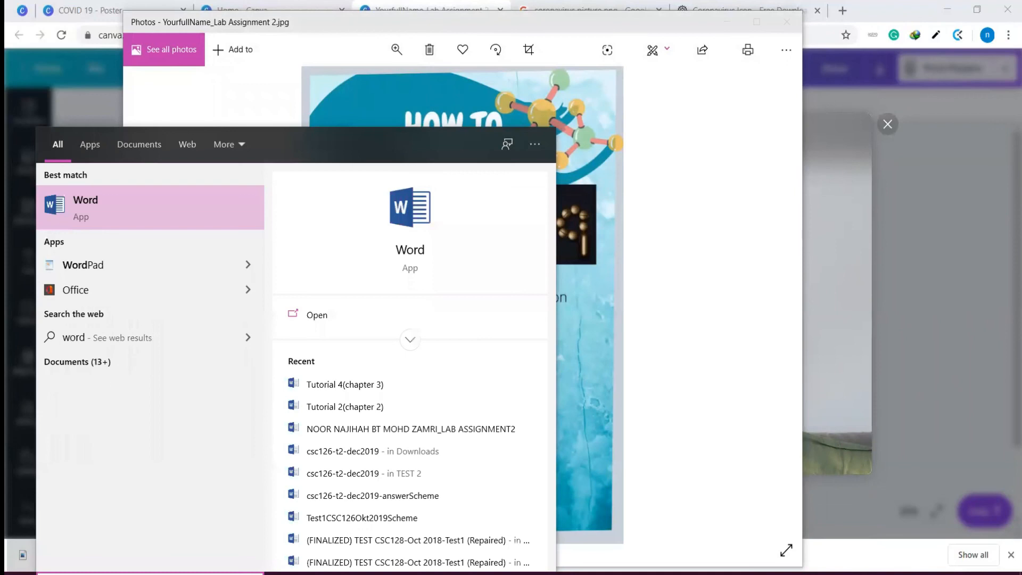
pyautogui.click(140, 207)
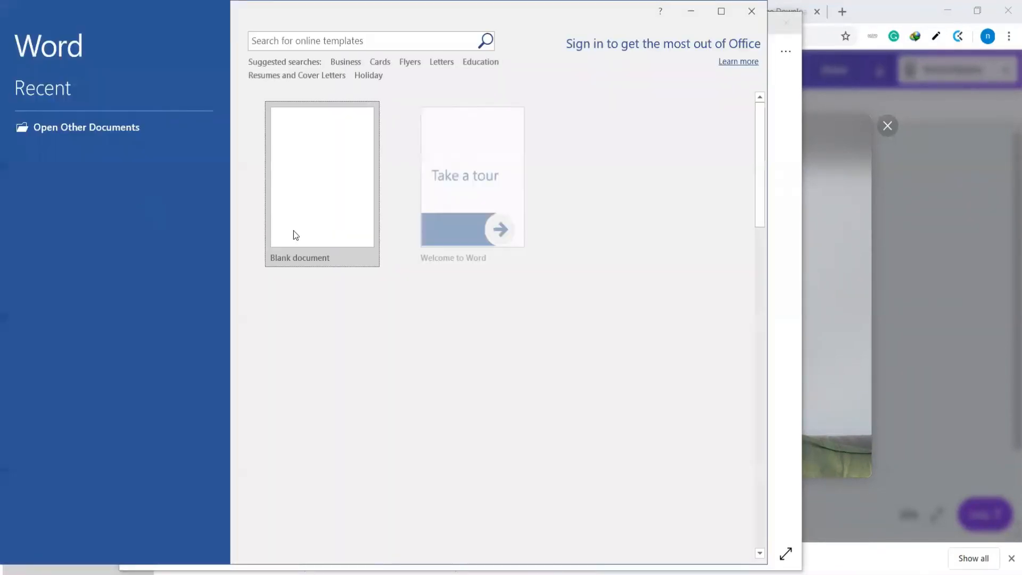
pyautogui.click(331, 238)
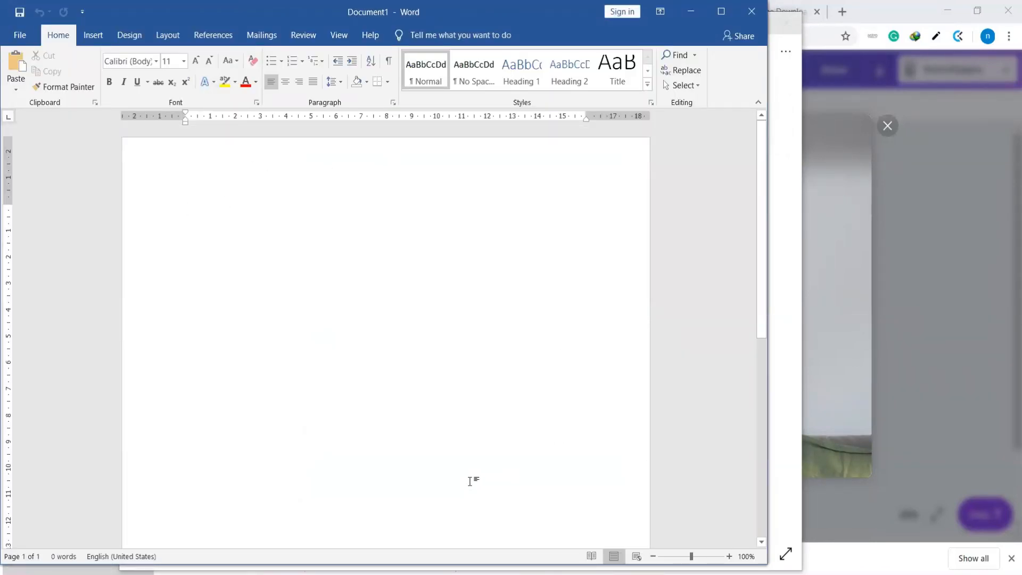
# Step: Write "Name :" and "Group Class :" on two separate lines at the start of the document
pyautogui.write('Nmae')
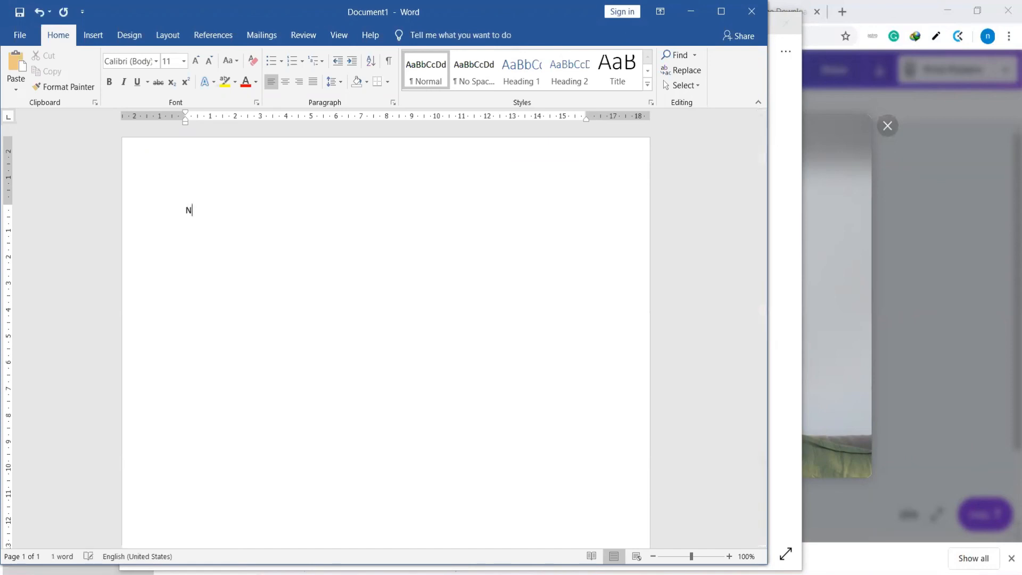
pyautogui.press('BackSpace')
pyautogui.press('BackSpace')
pyautogui.press('BackSpace')
pyautogui.write('ame :')
pyautogui.press('Return')
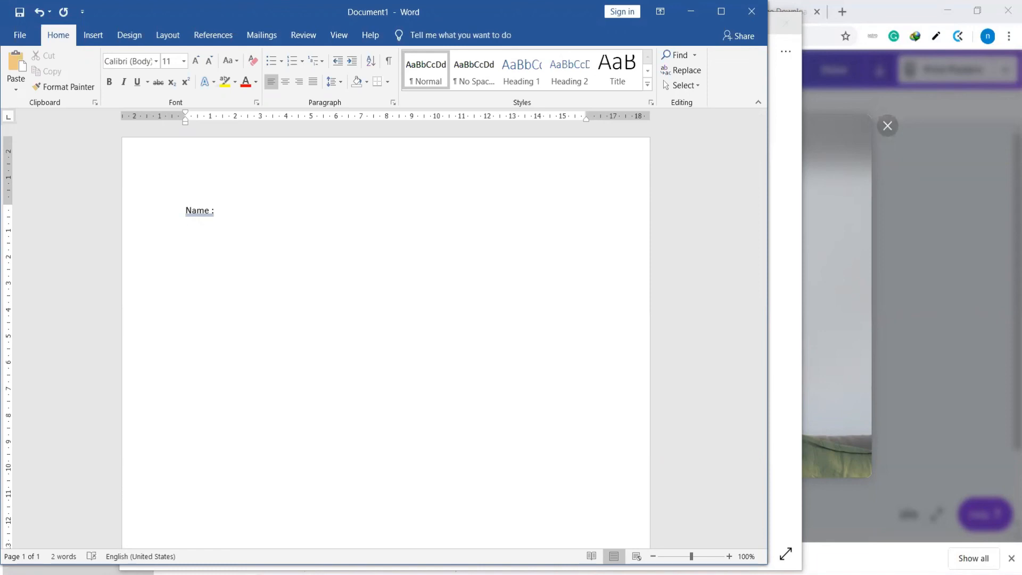
pyautogui.write('Group Class :')
pyautogui.press('Return')
# Step: Insert the picture COVID 19 (2) from the Downloads folder beneath the Group Class line
pyautogui.click(97, 34)
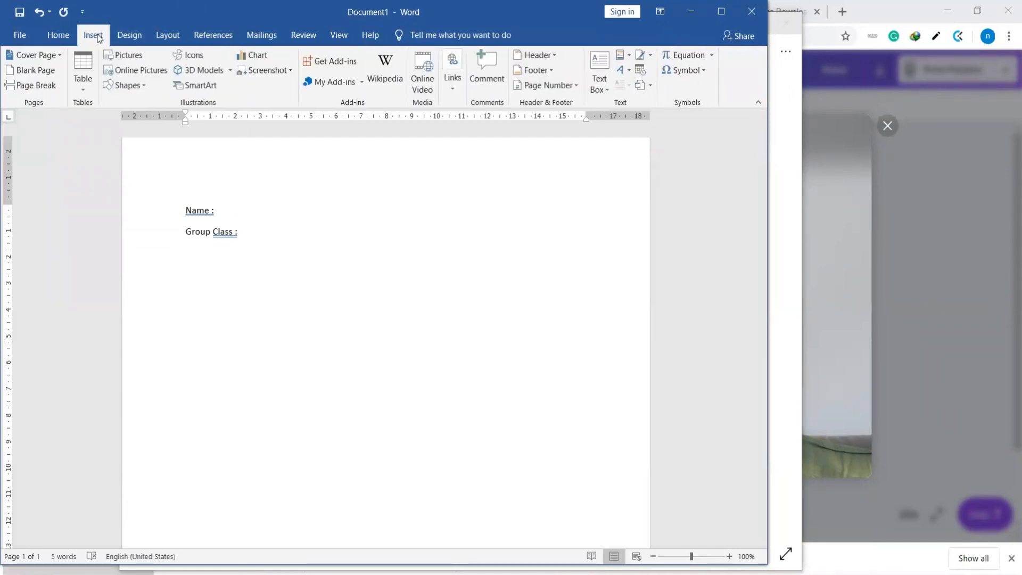
pyautogui.click(120, 59)
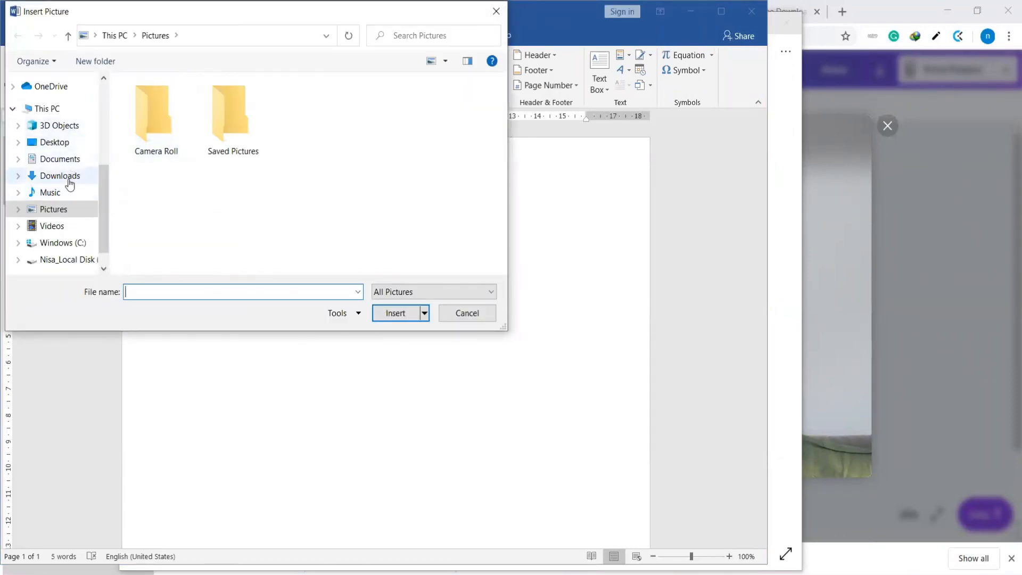
pyautogui.click(64, 162)
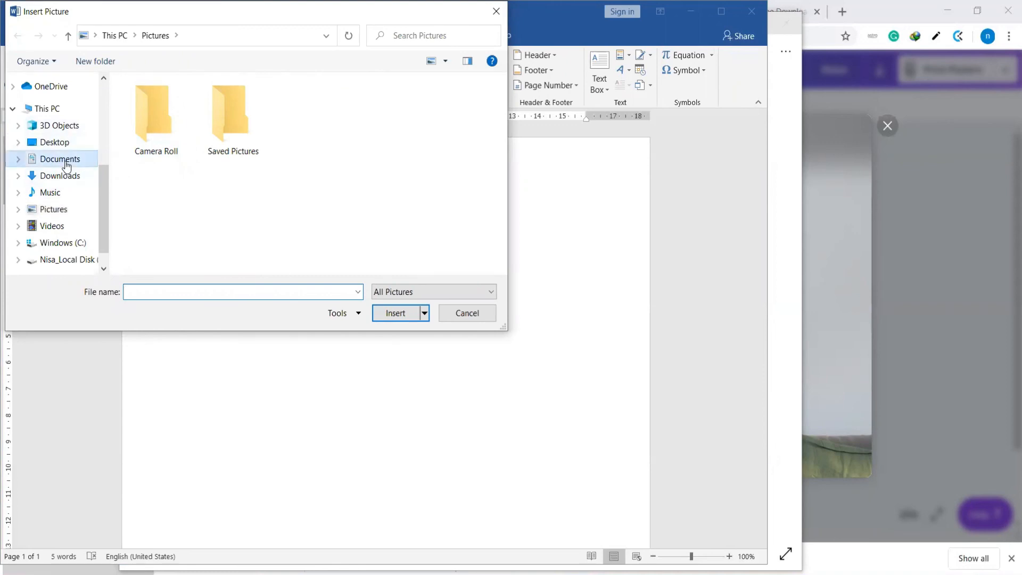
pyautogui.click(73, 179)
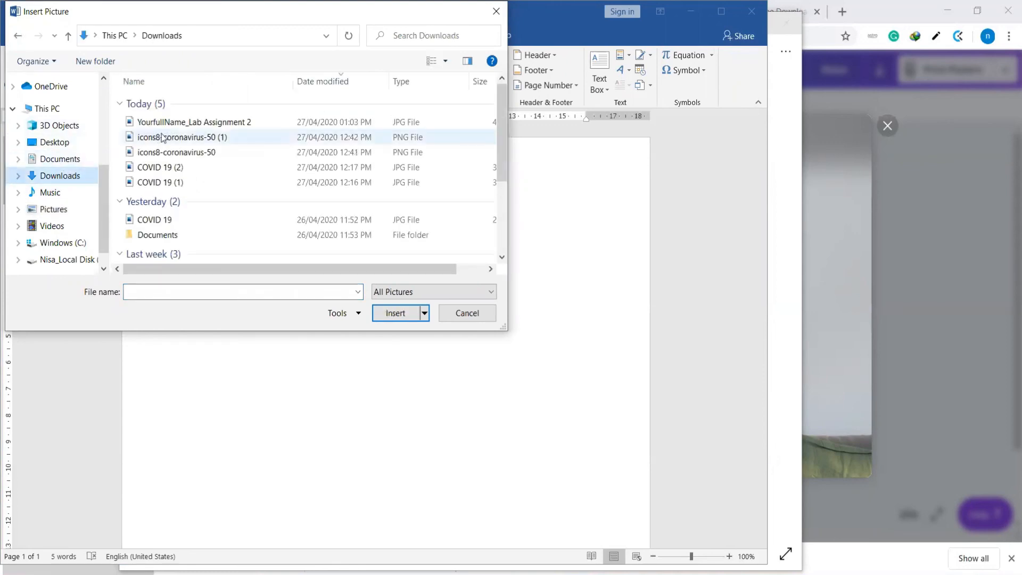
pyautogui.click(200, 165)
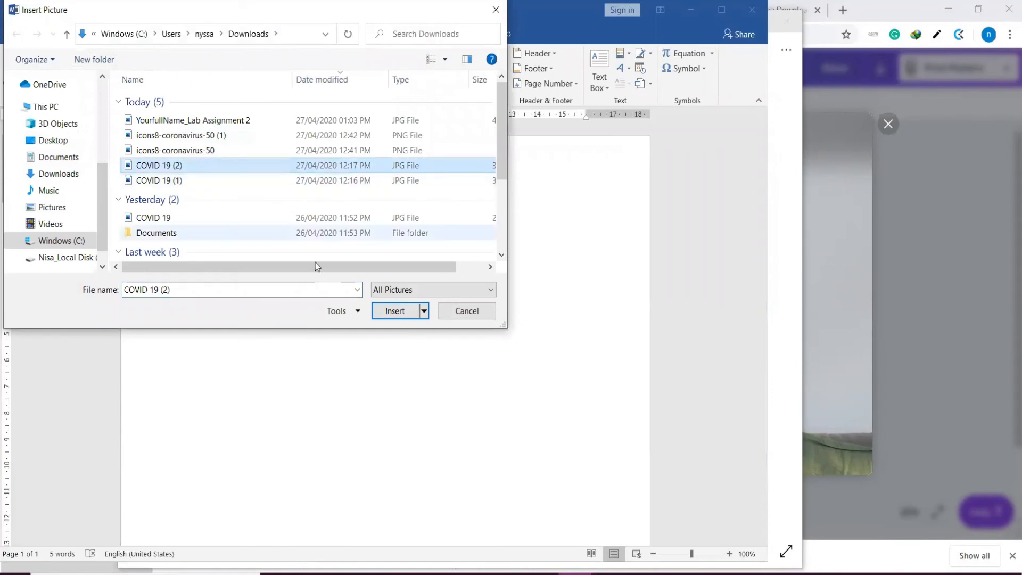
pyautogui.click(387, 309)
# Step: Add an empty paragraph after the inserted poster picture to continue onto a second page
pyautogui.scroll(-10, 428, 346)
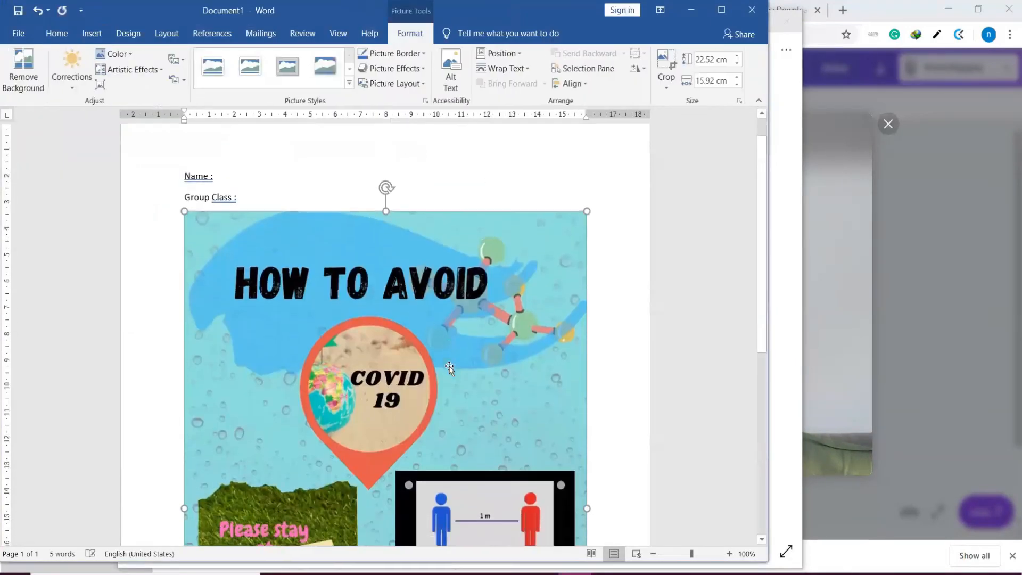
pyautogui.scroll(-3, 489, 381)
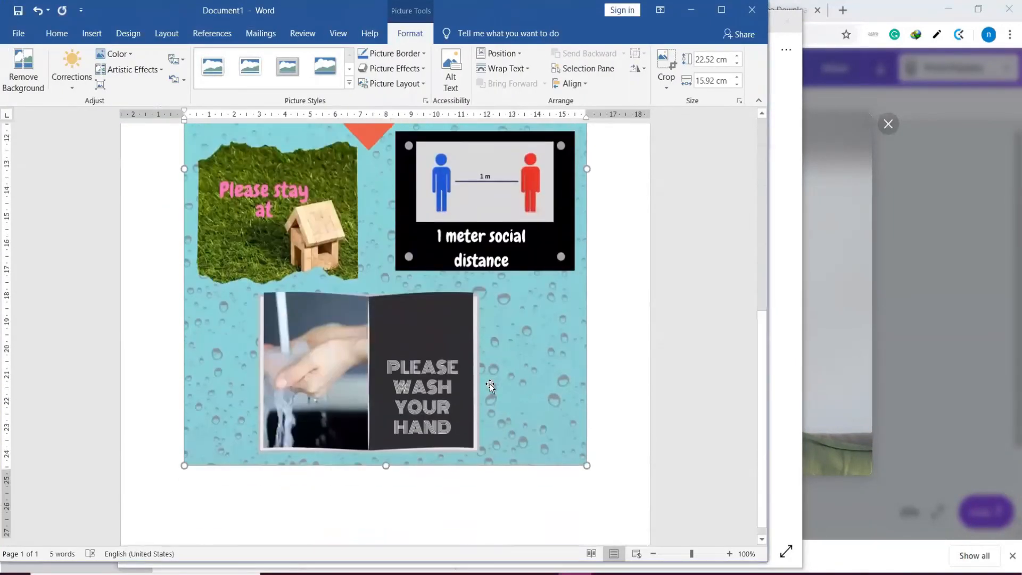
pyautogui.scroll(12, 479, 381)
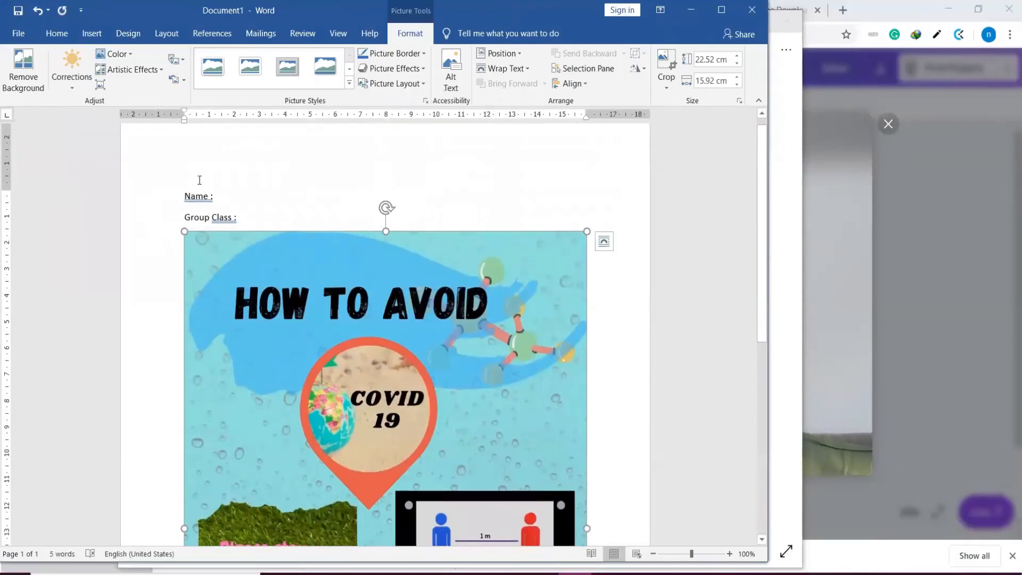
pyautogui.scroll(-5, 359, 273)
pyautogui.scroll(5, 373, 240)
pyautogui.scroll(-11, 376, 338)
pyautogui.scroll(-1, 378, 338)
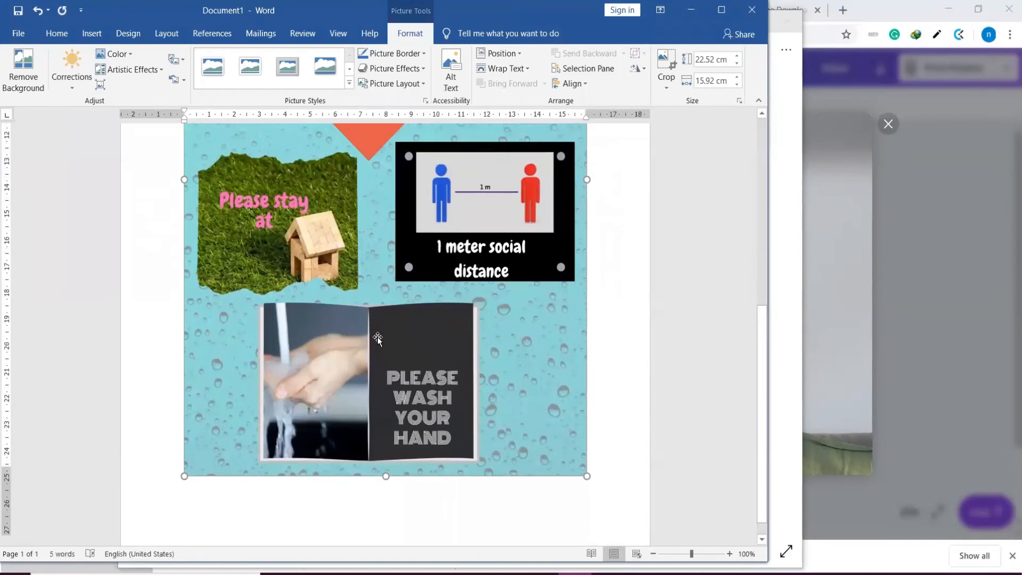
pyautogui.click(592, 481)
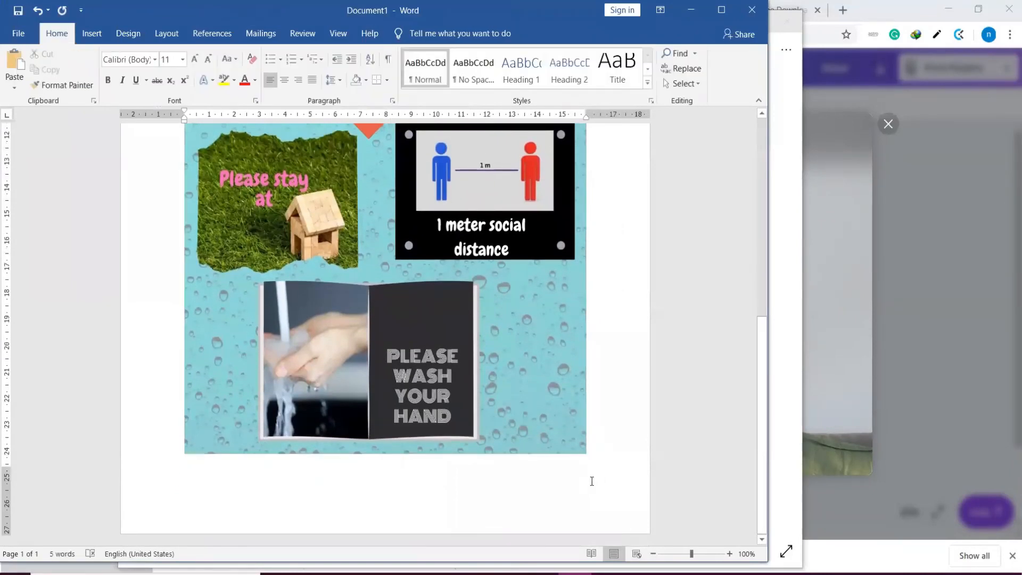
pyautogui.press('Return')
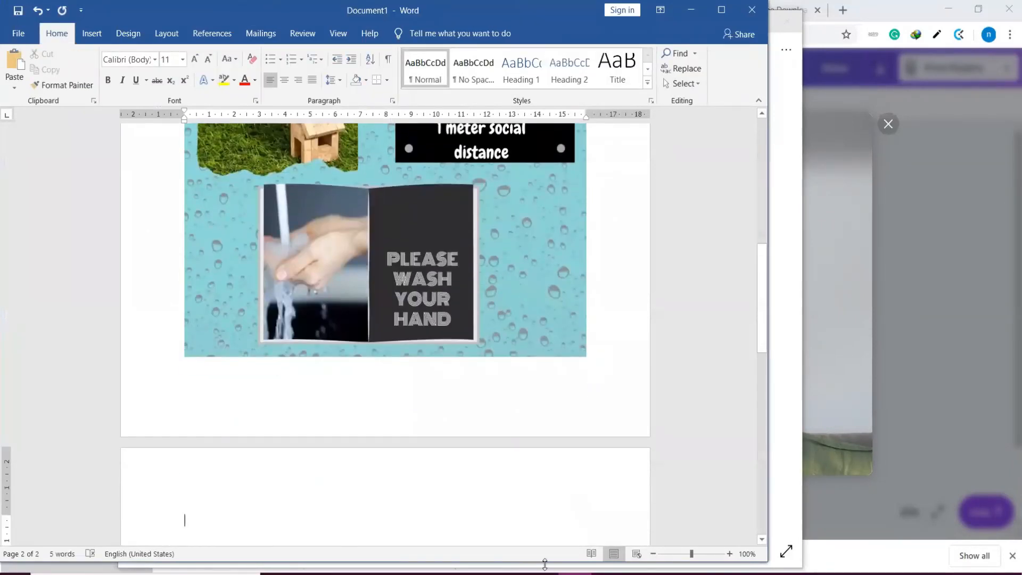
# Step: Switch to the assessment PDF in Microsoft Edge and read the poster design guidelines and grading rubric on page 19
pyautogui.click(476, 573)
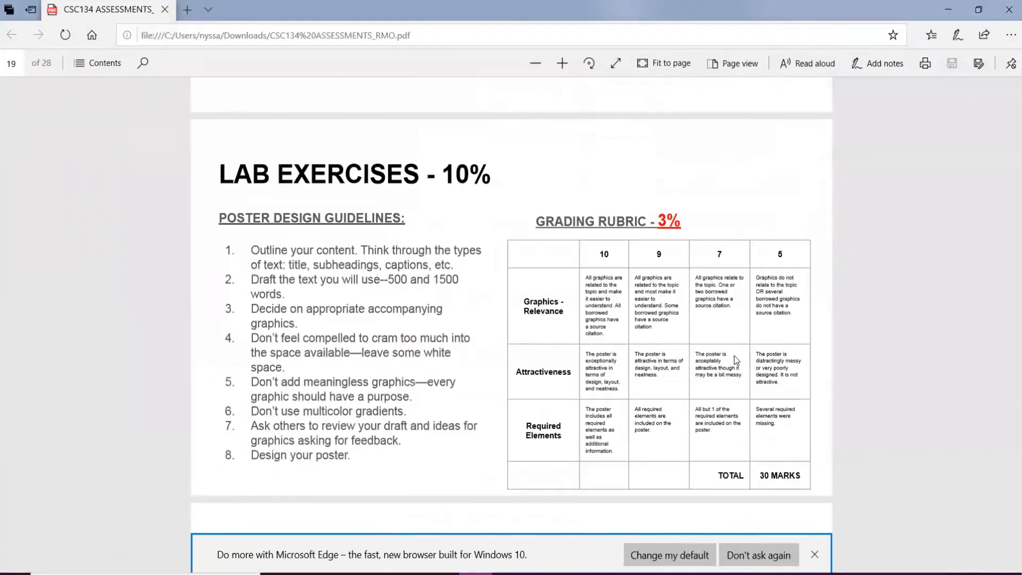
pyautogui.scroll(-1, 734, 355)
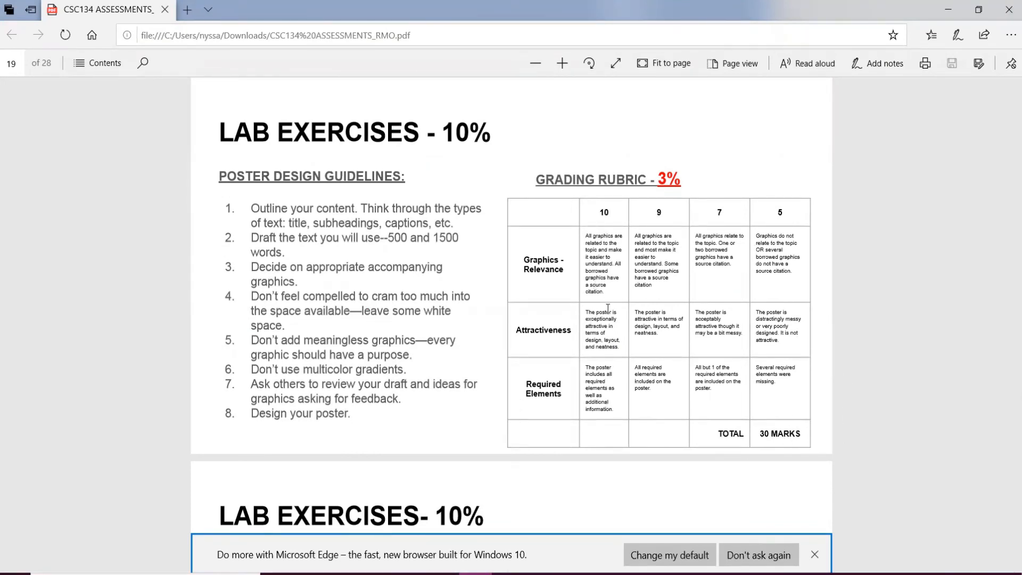
pyautogui.scroll(-1, 634, 321)
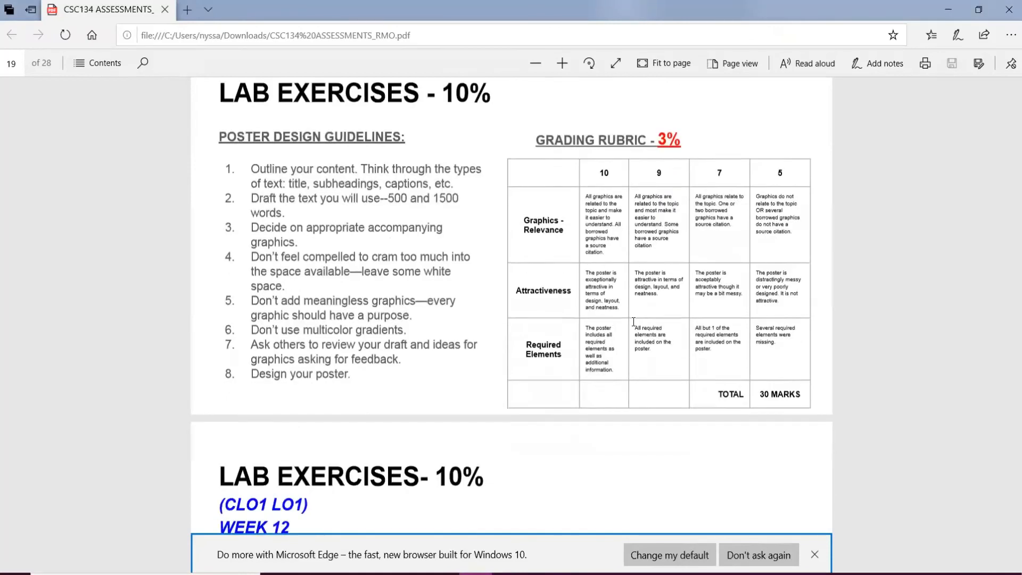
pyautogui.scroll(1, 633, 321)
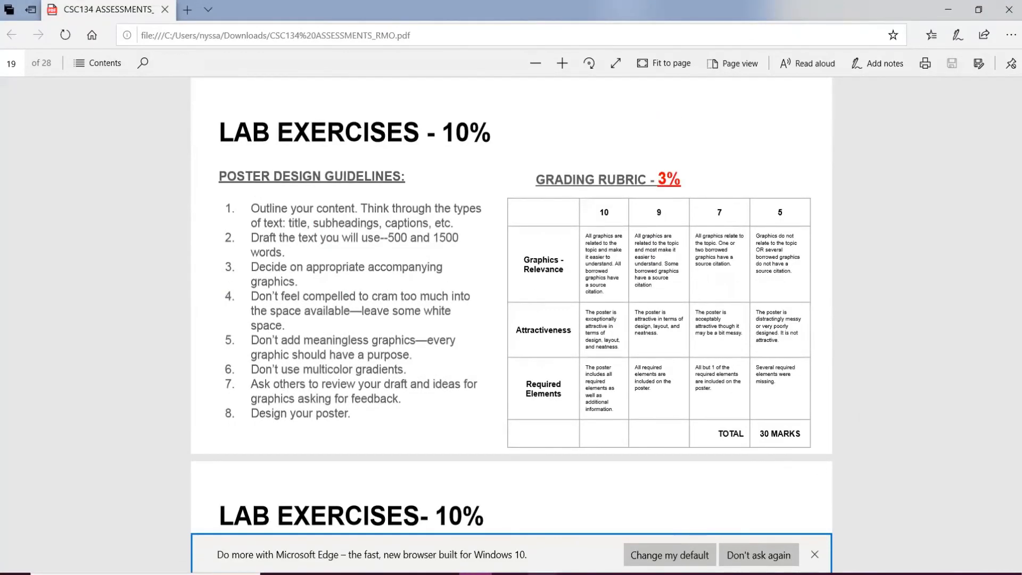
# Step: Return to the Word document and review both pages, from the name lines and poster to the empty second page
pyautogui.click(574, 574)
pyautogui.scroll(-4, 308, 298)
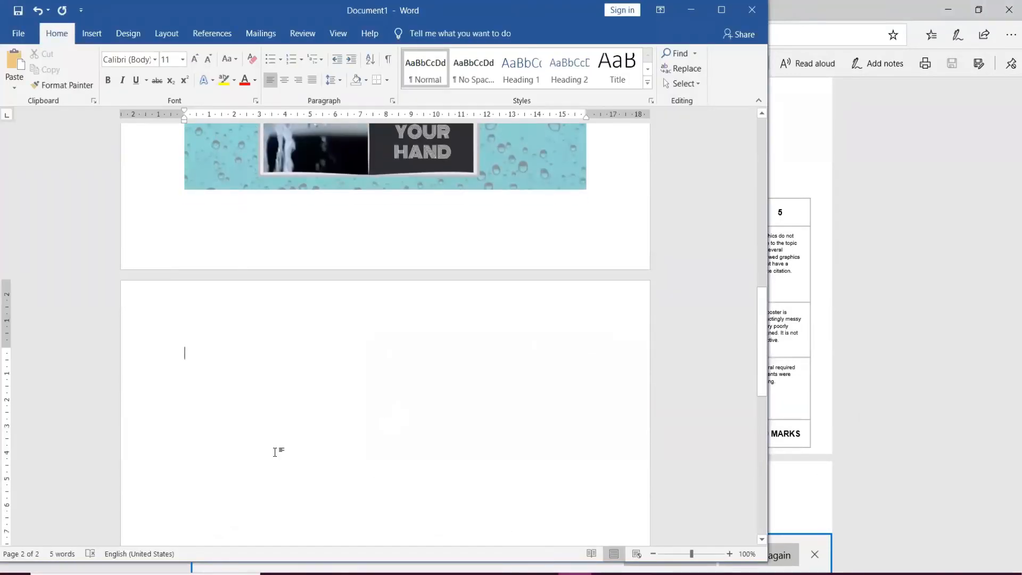
pyautogui.scroll(7, 256, 370)
pyautogui.scroll(7, 267, 377)
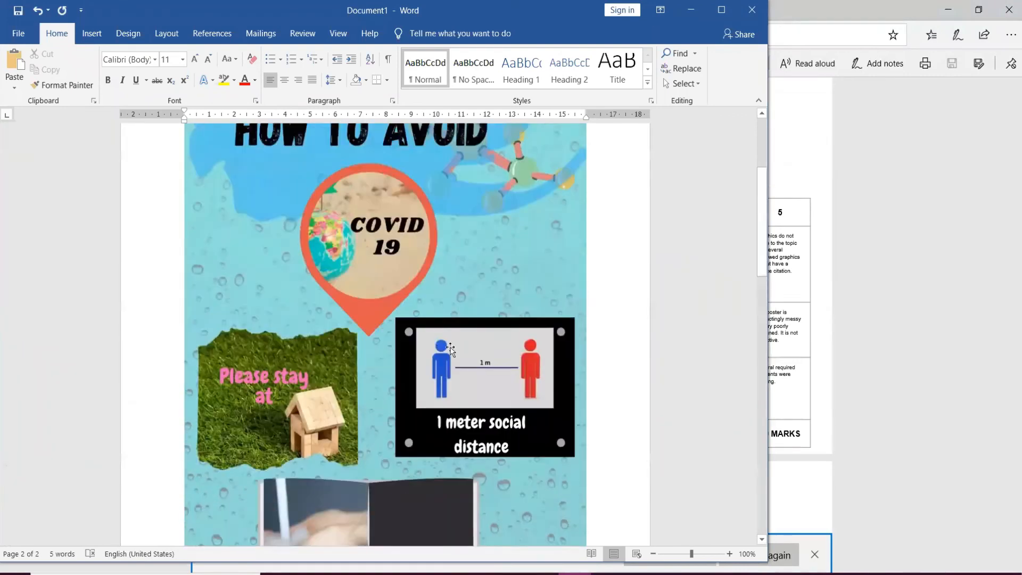
pyautogui.scroll(-18, 341, 436)
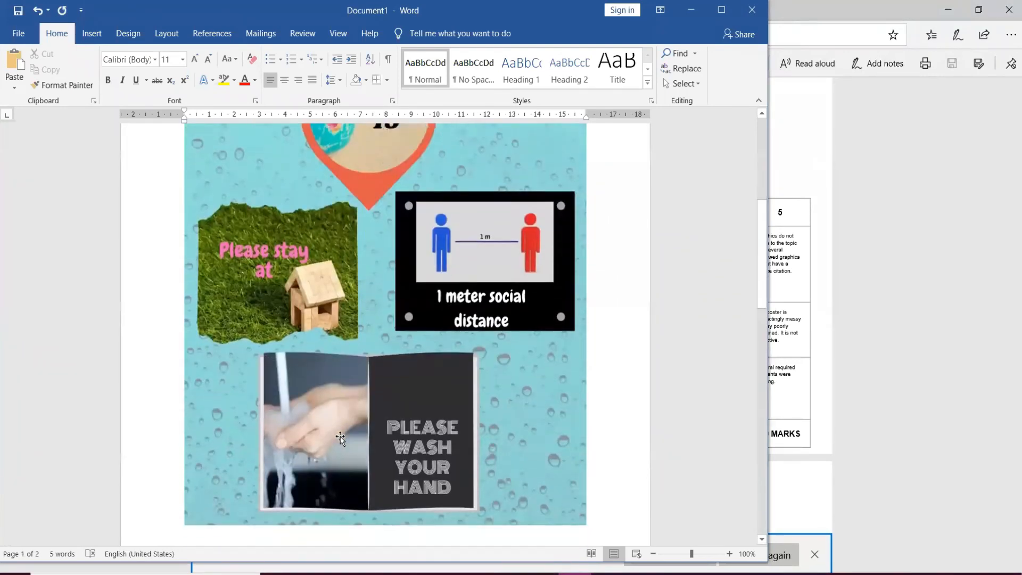
pyautogui.scroll(-5, 341, 436)
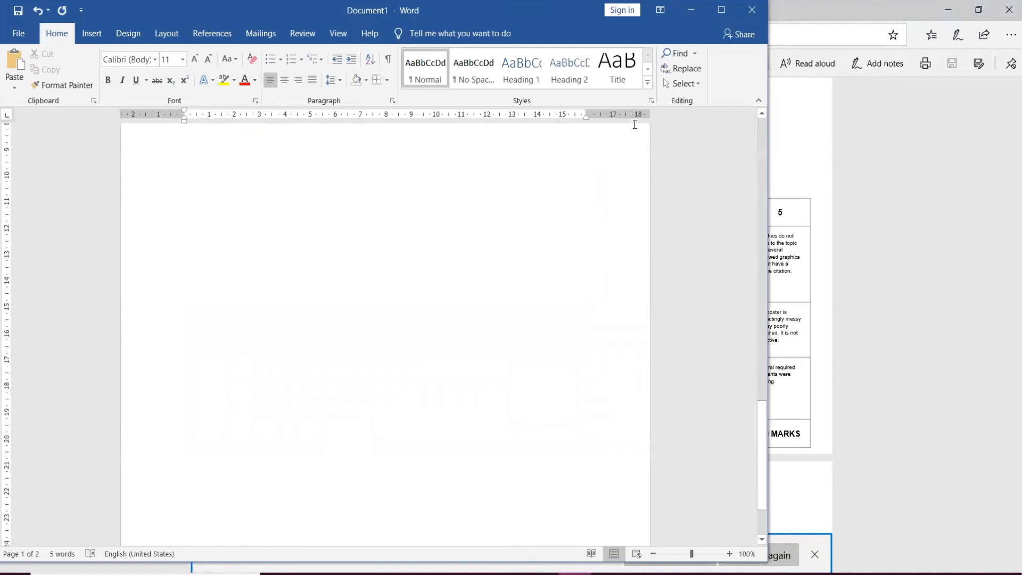
pyautogui.scroll(1, 543, 218)
pyautogui.scroll(20, 543, 218)
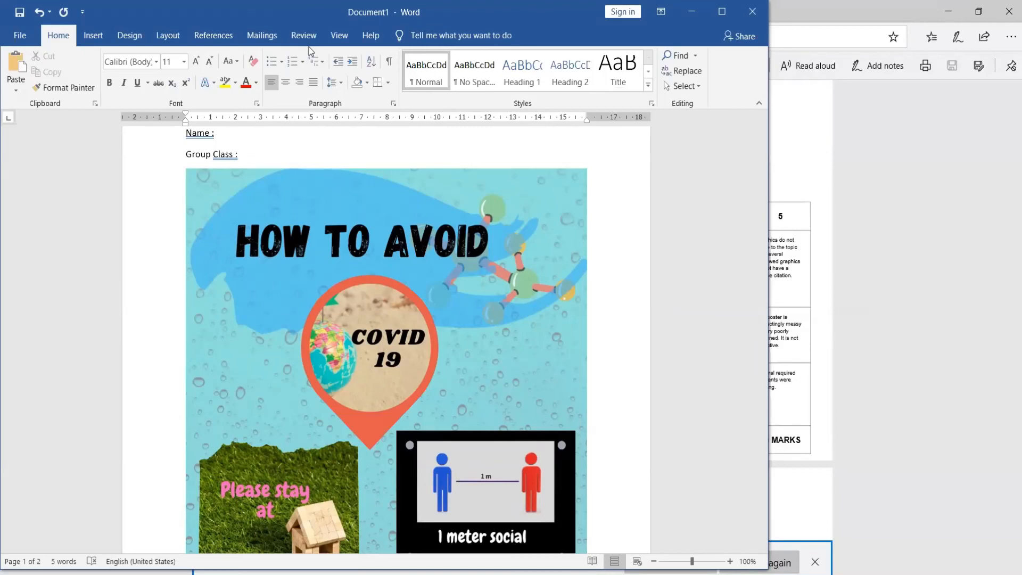
# Step: Look over the inserted poster picture in the Word document, from the Name and Group Class lines to the page end
pyautogui.scroll(3, 488, 292)
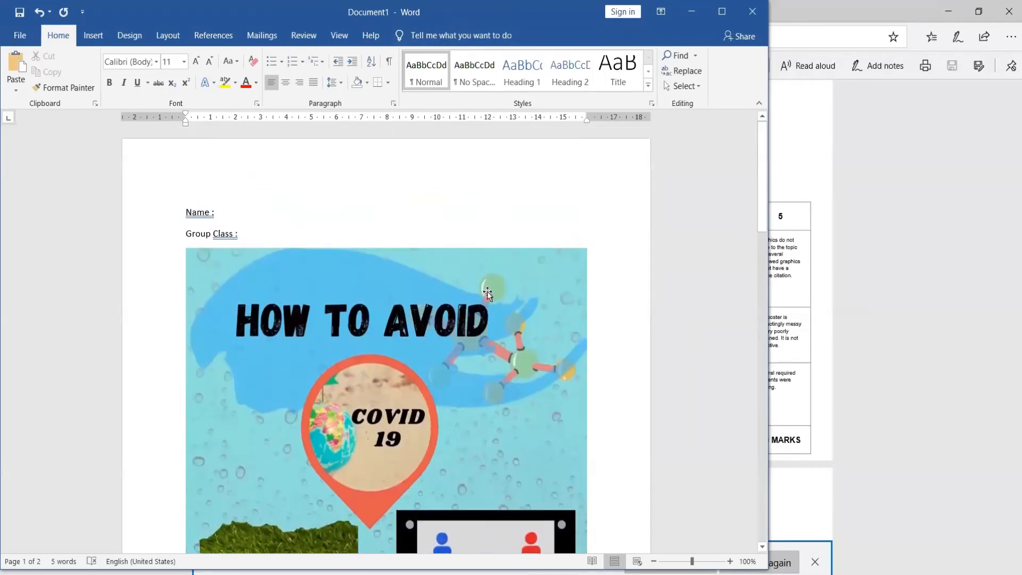
pyautogui.scroll(-10, 489, 298)
pyautogui.scroll(5, 490, 303)
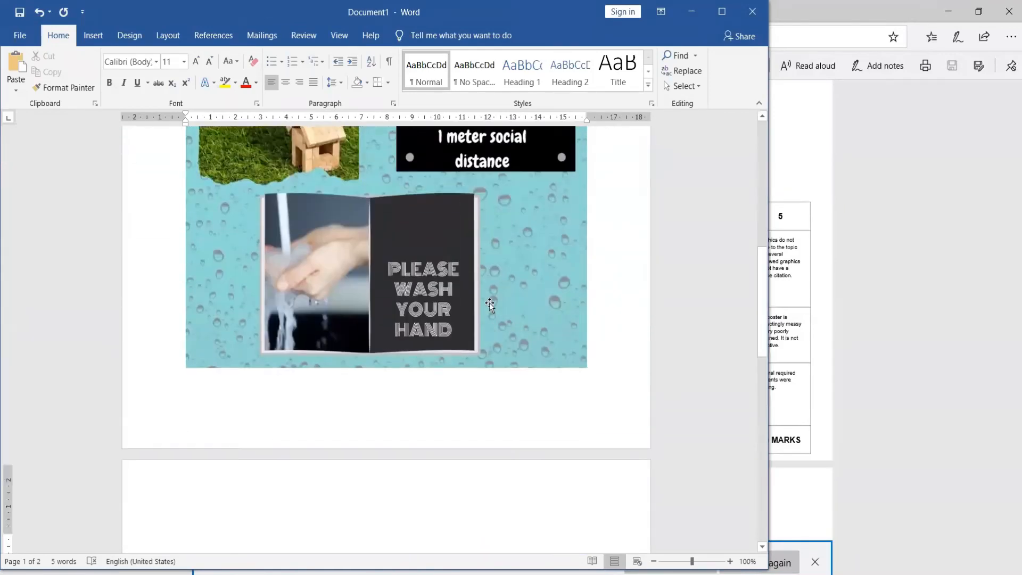
pyautogui.scroll(8, 490, 304)
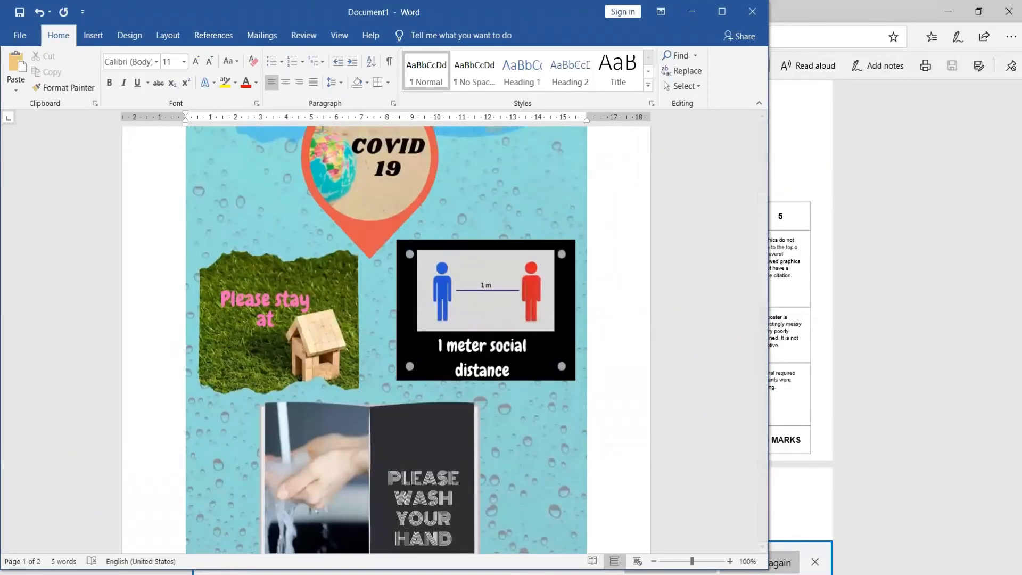
# Step: Switch to Canva in Chrome, leave the open poster design for the home page, and browse down to the Posters templates
pyautogui.click(509, 574)
pyautogui.click(553, 537)
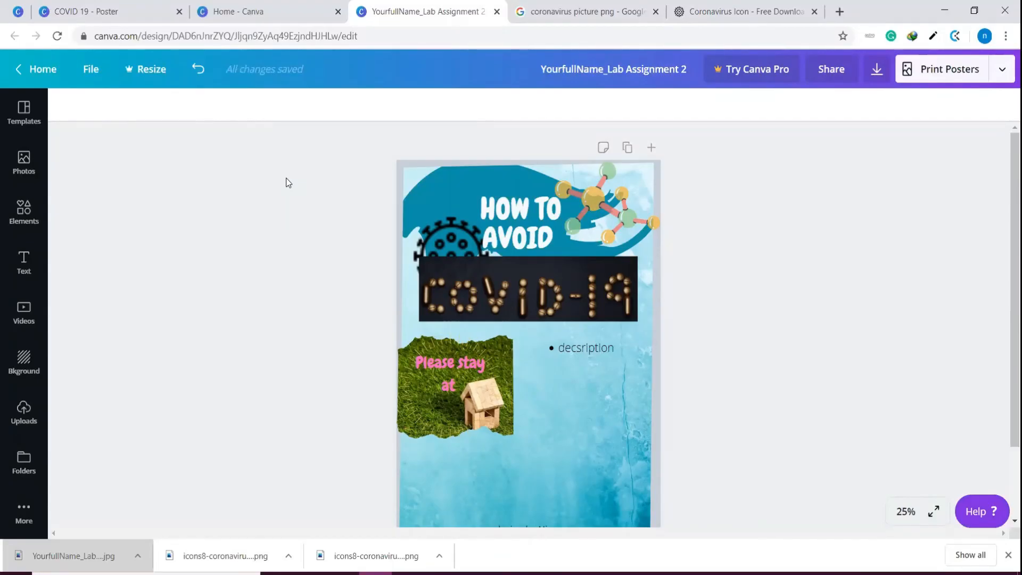
pyautogui.click(36, 68)
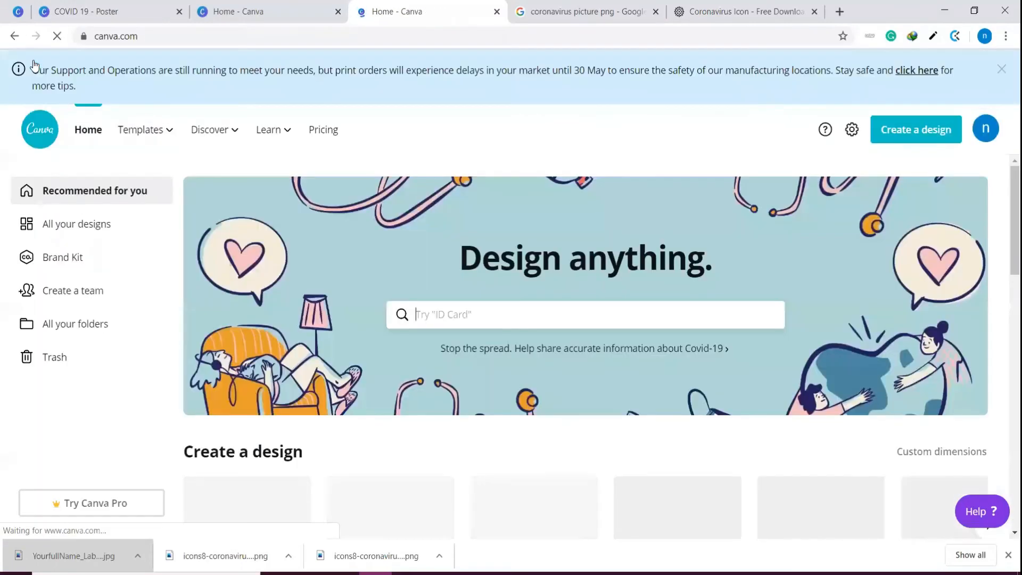
pyautogui.scroll(-10, 410, 352)
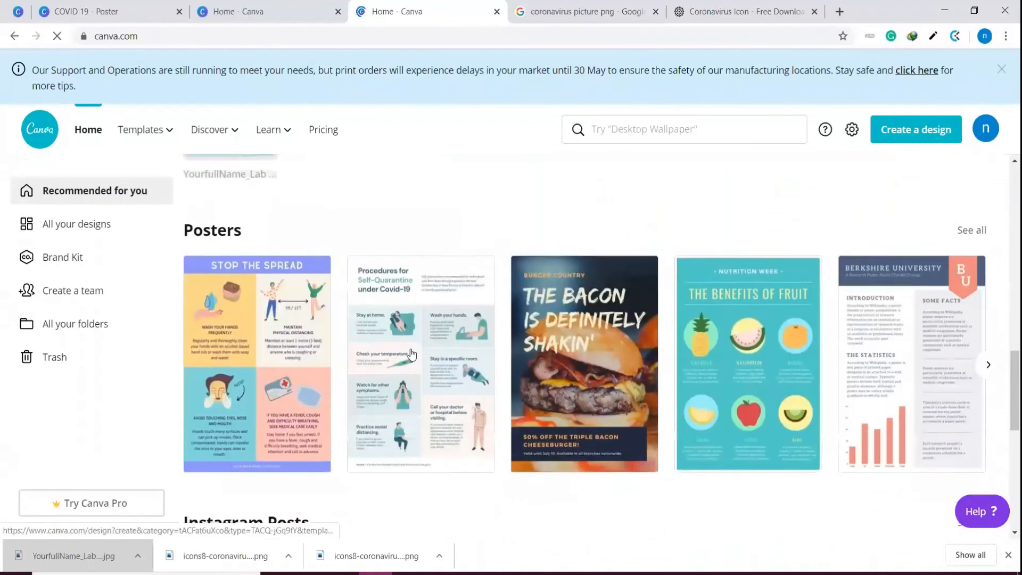